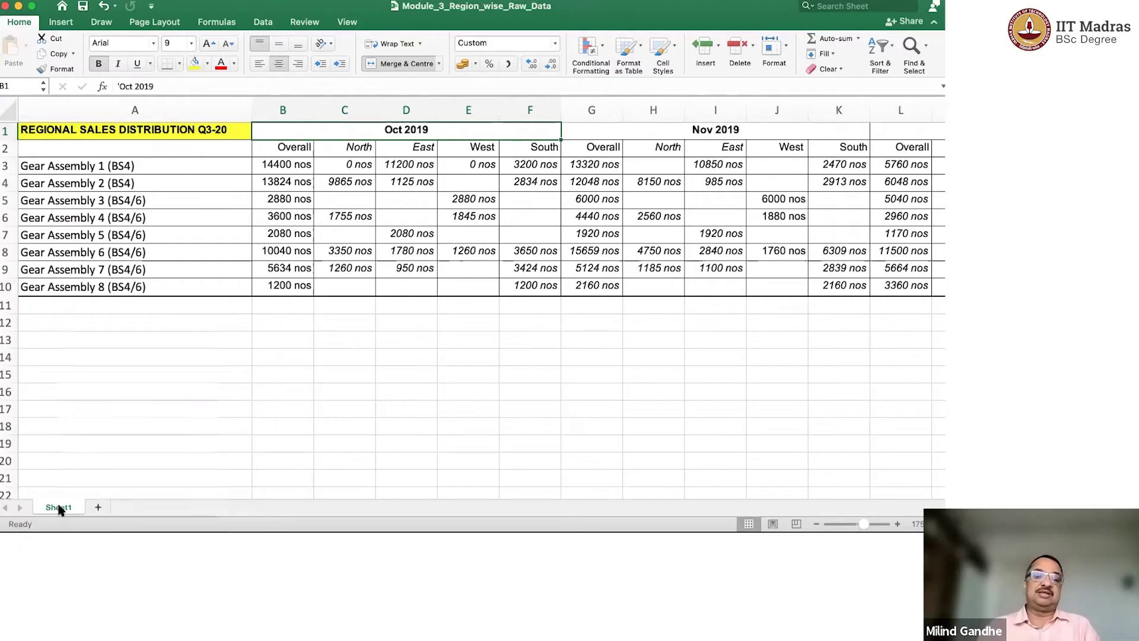
Copy Sheet1 into SalesProdnData_classWork.xlsx using Move or Copy with Create a copy ticked.
right_click(59, 509)
click(58, 509)
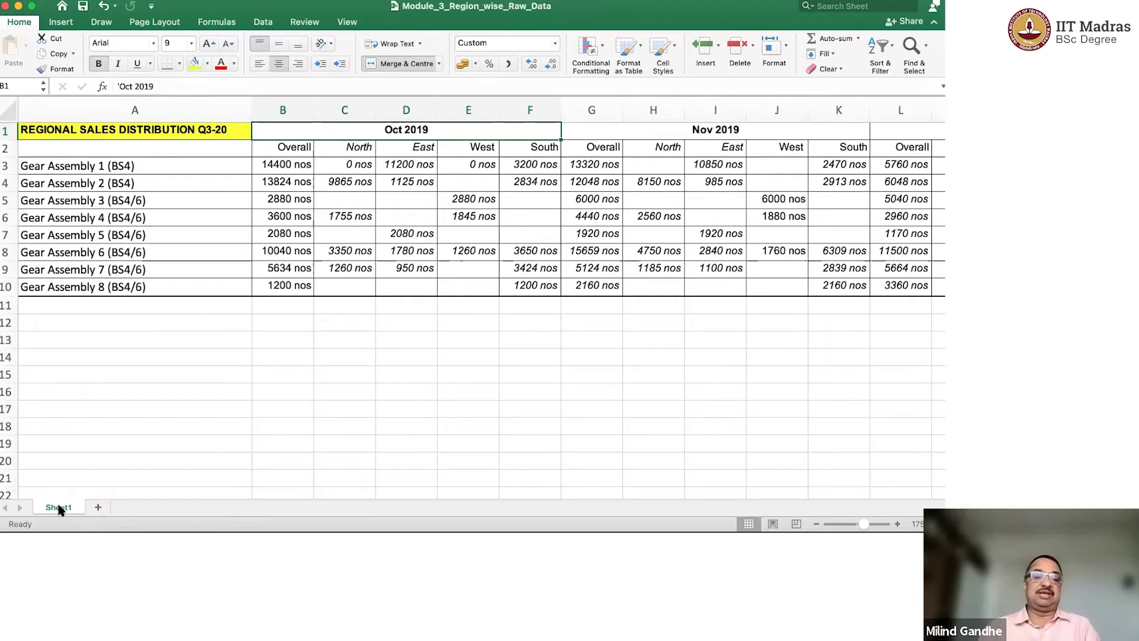
right_click(60, 509)
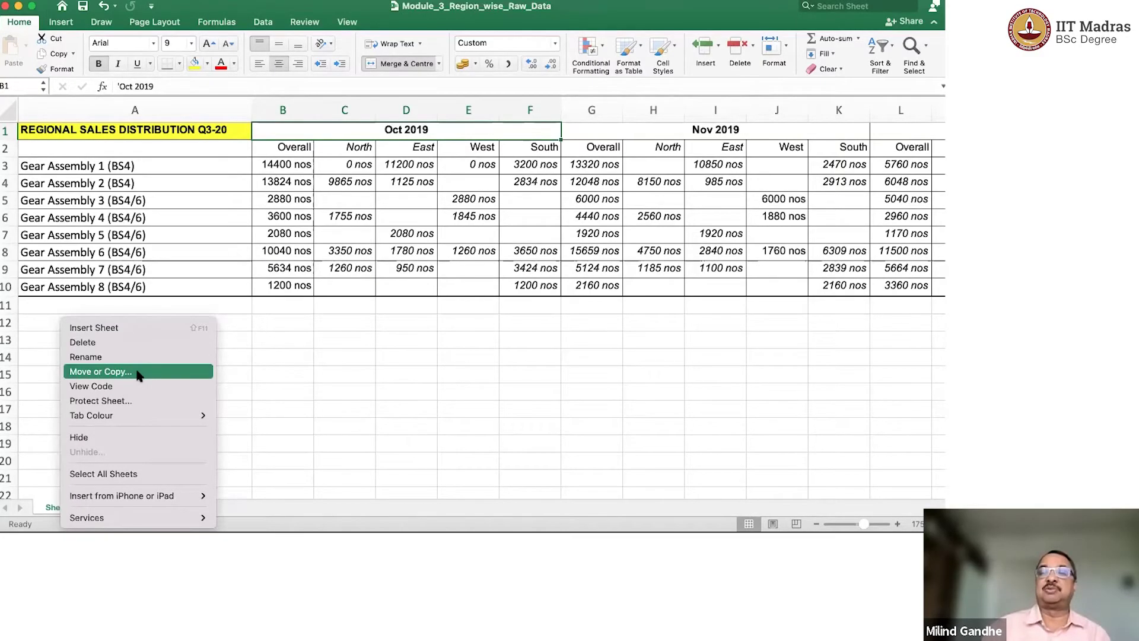
click(138, 373)
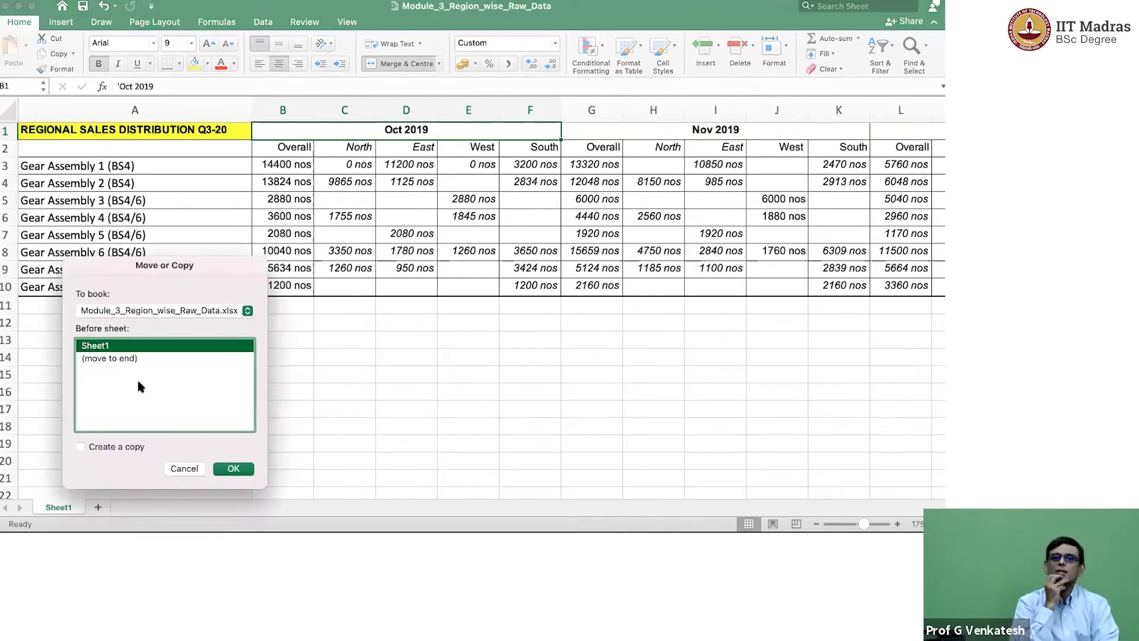
click(80, 446)
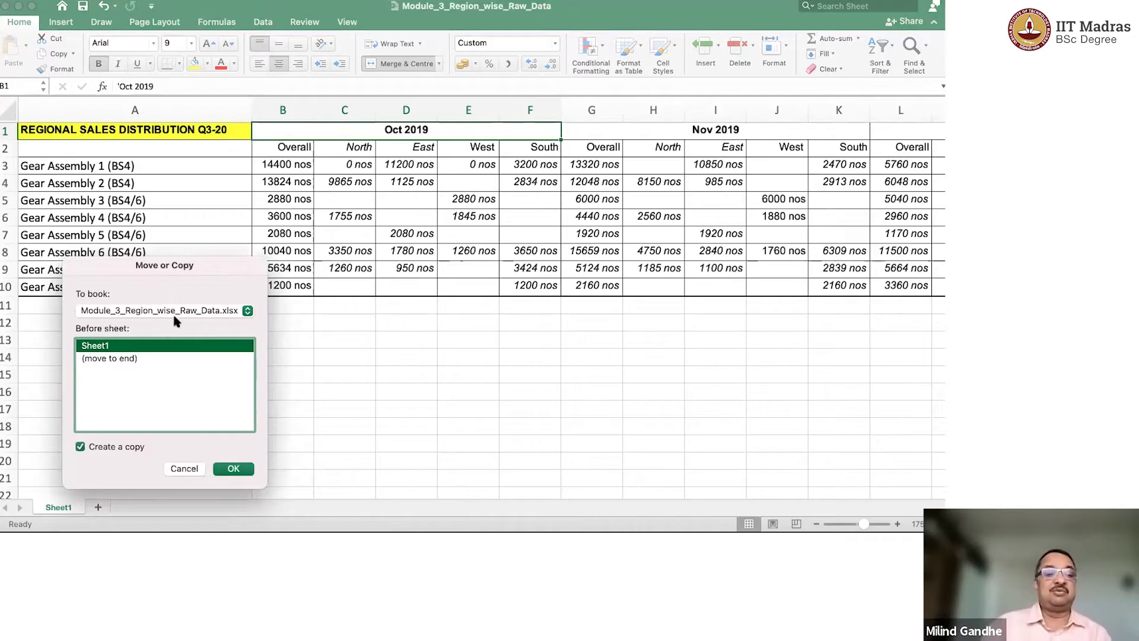
click(175, 313)
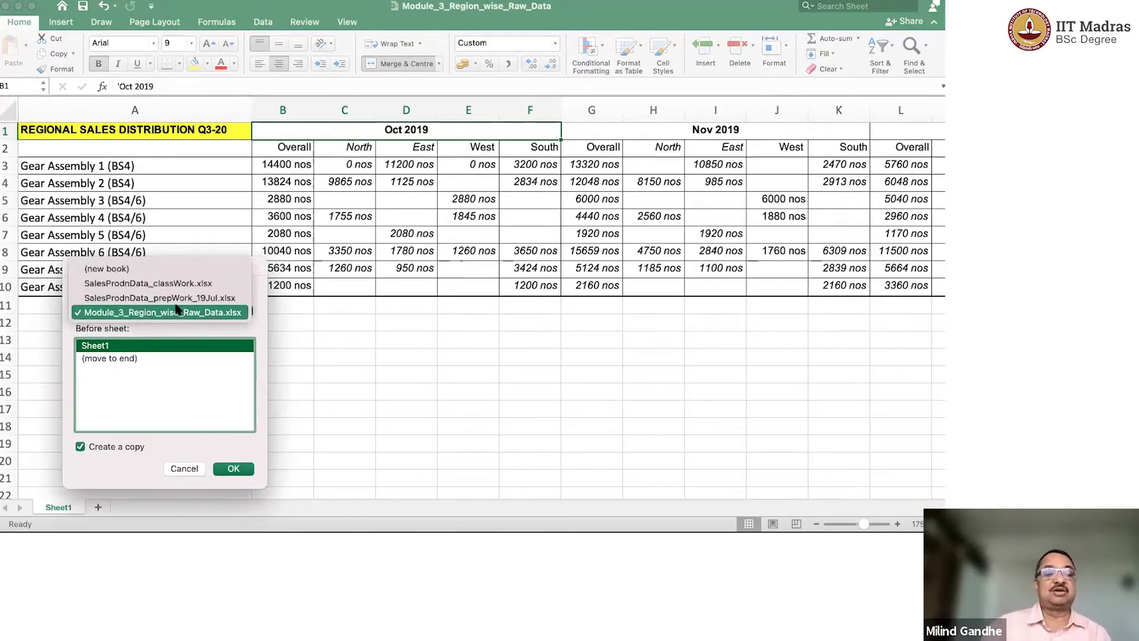
click(176, 285)
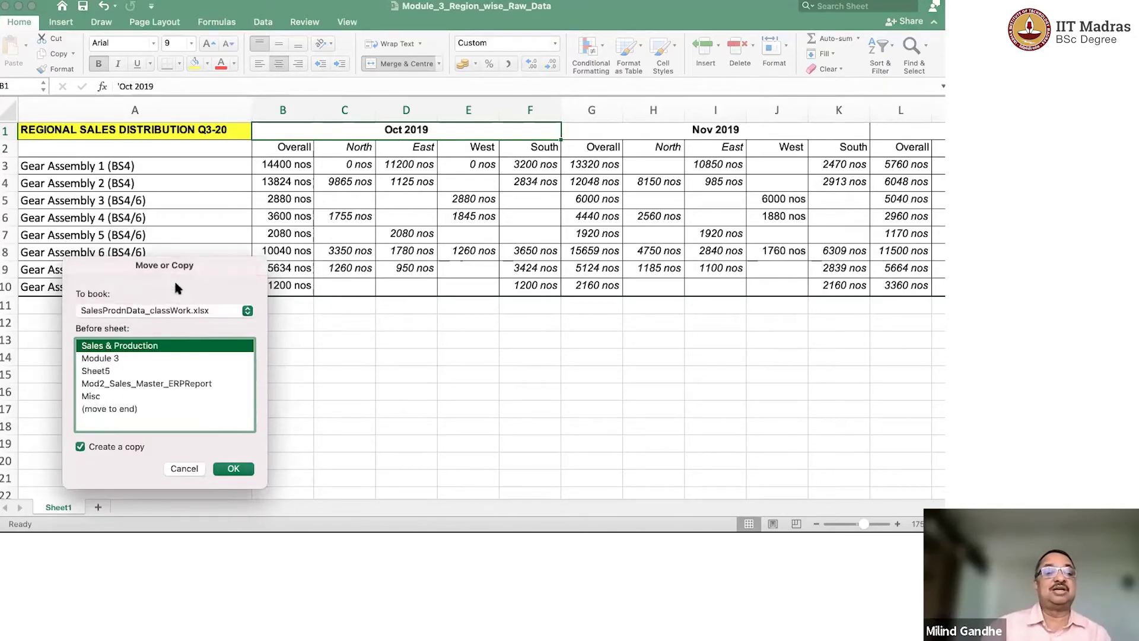
click(238, 472)
click(233, 469)
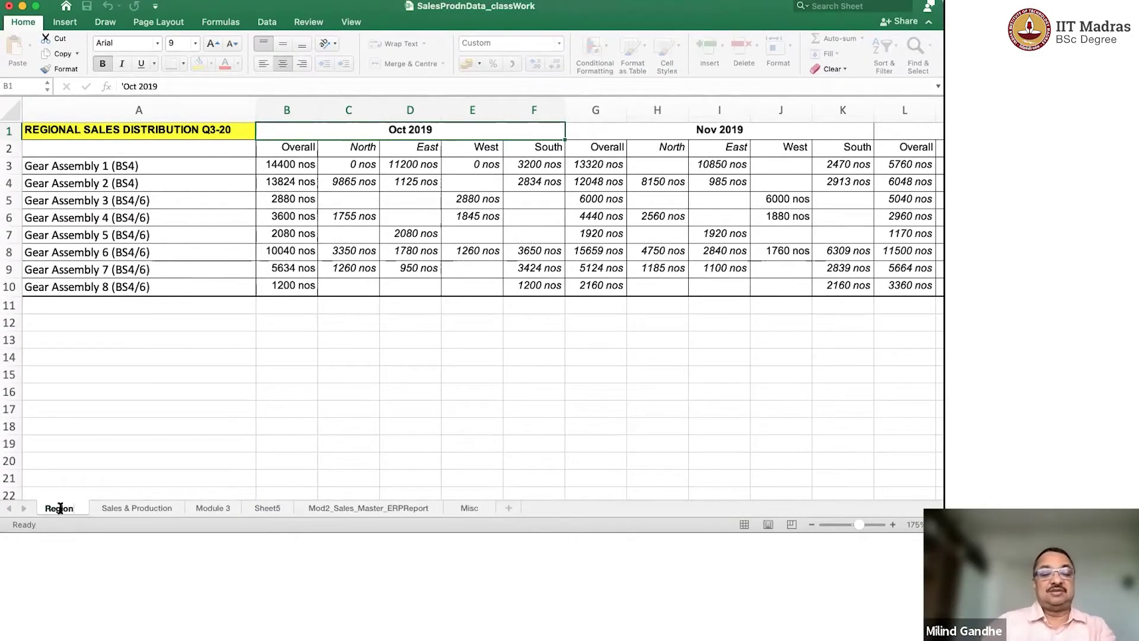
text(wise)
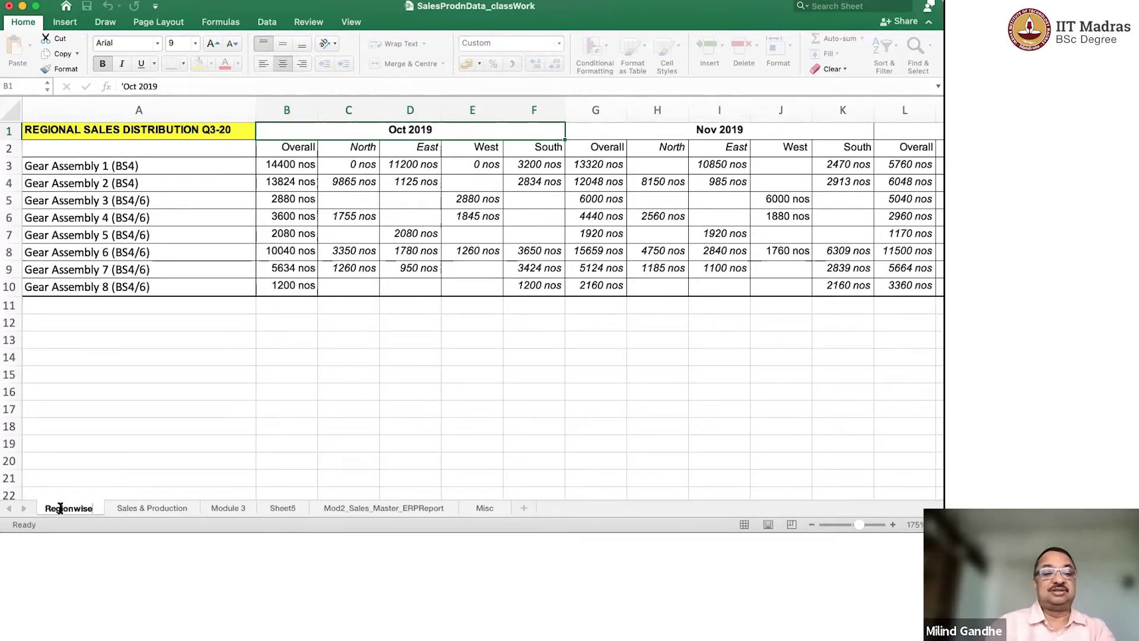
text( Data)
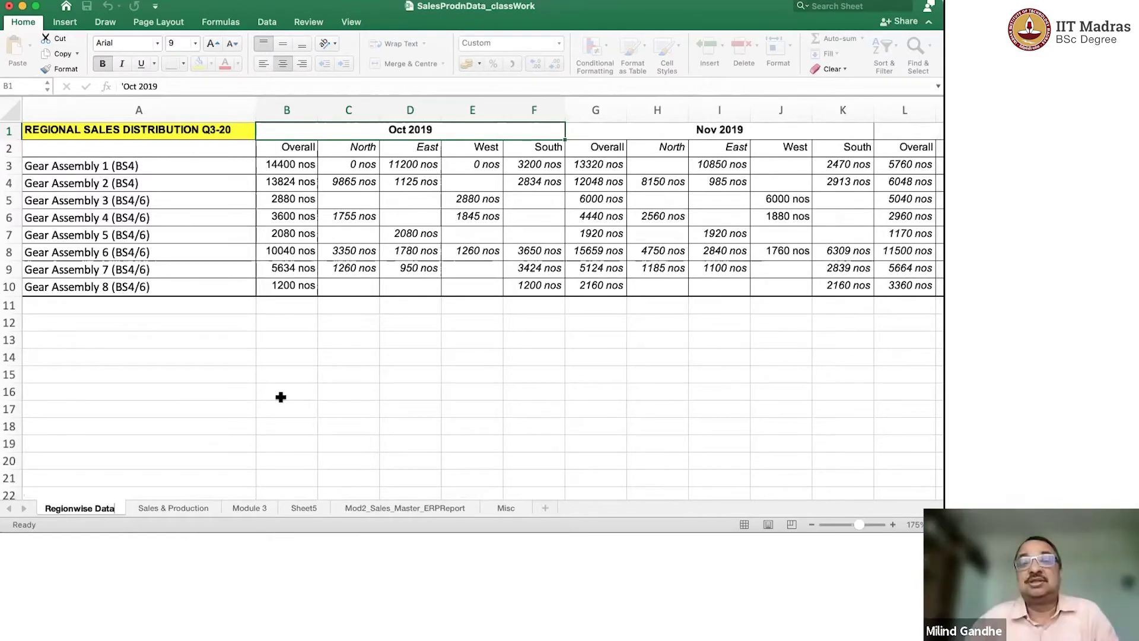
Enter the region labels North, East, West and South in B16:B19.
click(310, 390)
text(Nor)
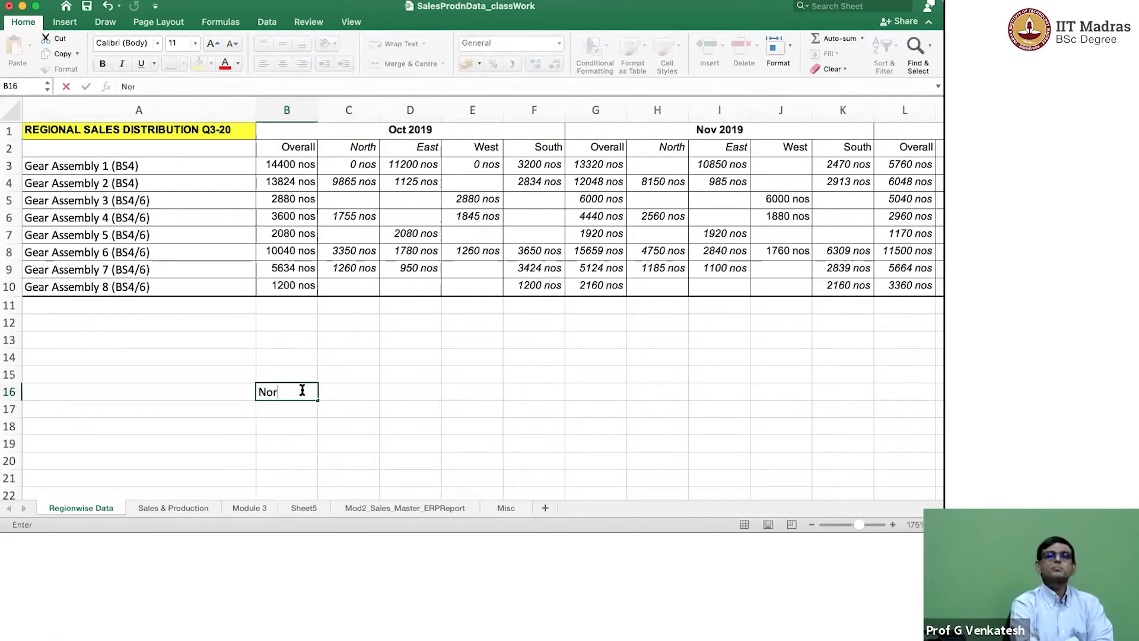
text(th)
key(Return)
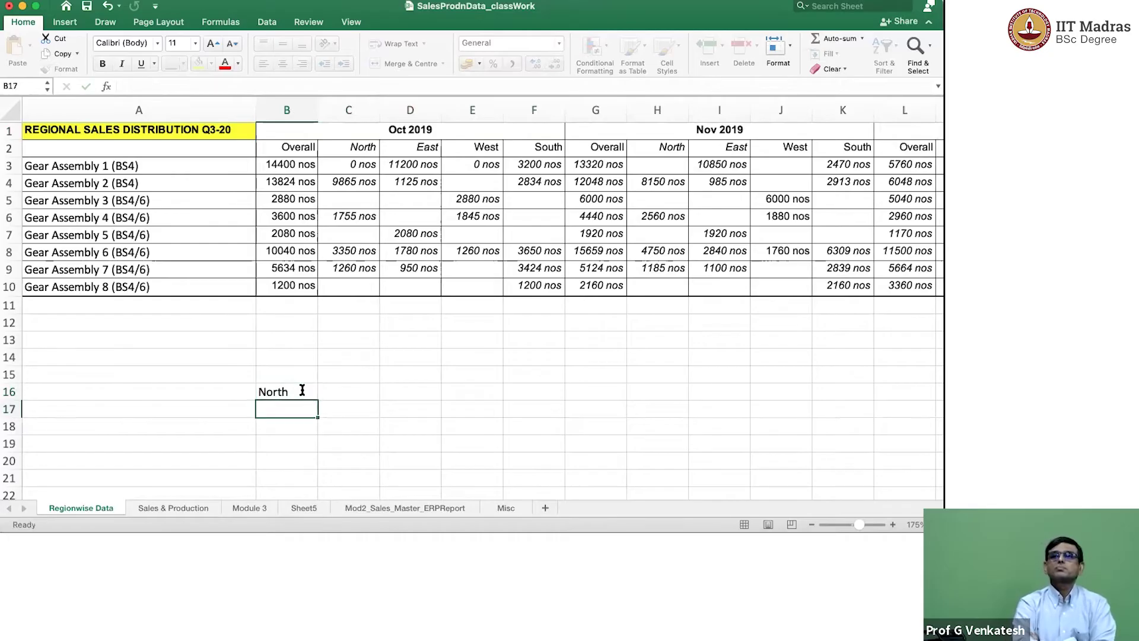
text(East)
key(Return)
text(West)
key(Return)
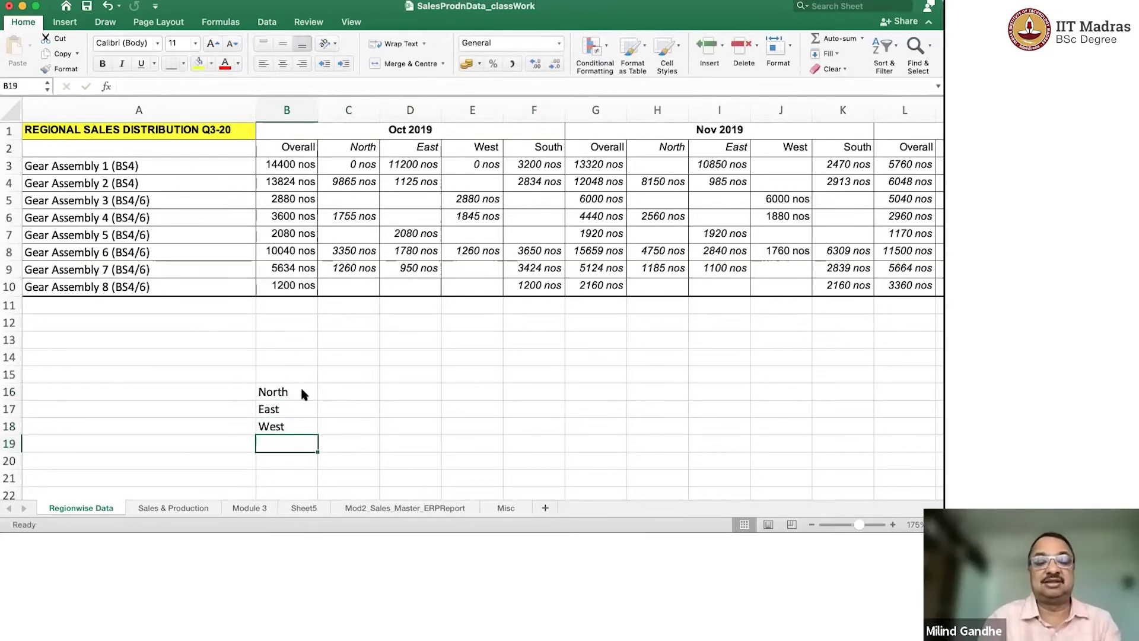
text(South)
key(Return)
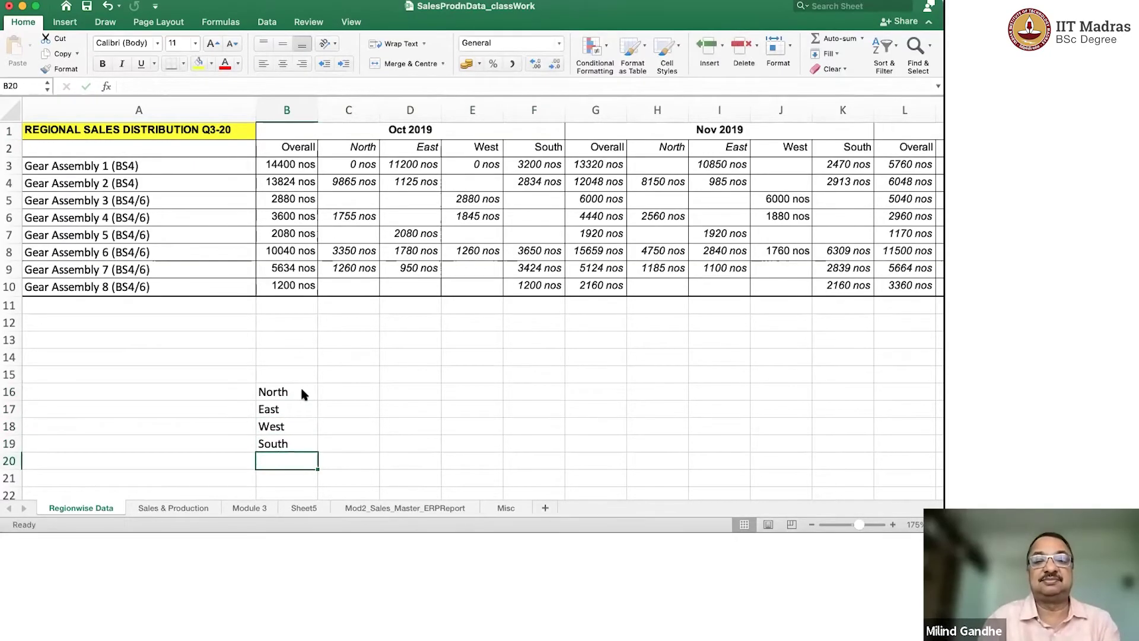
Add the column headers Oct 2019, Nov-2019, Dec-2019 and Total in C15:F15.
click(302, 393)
key(Up)
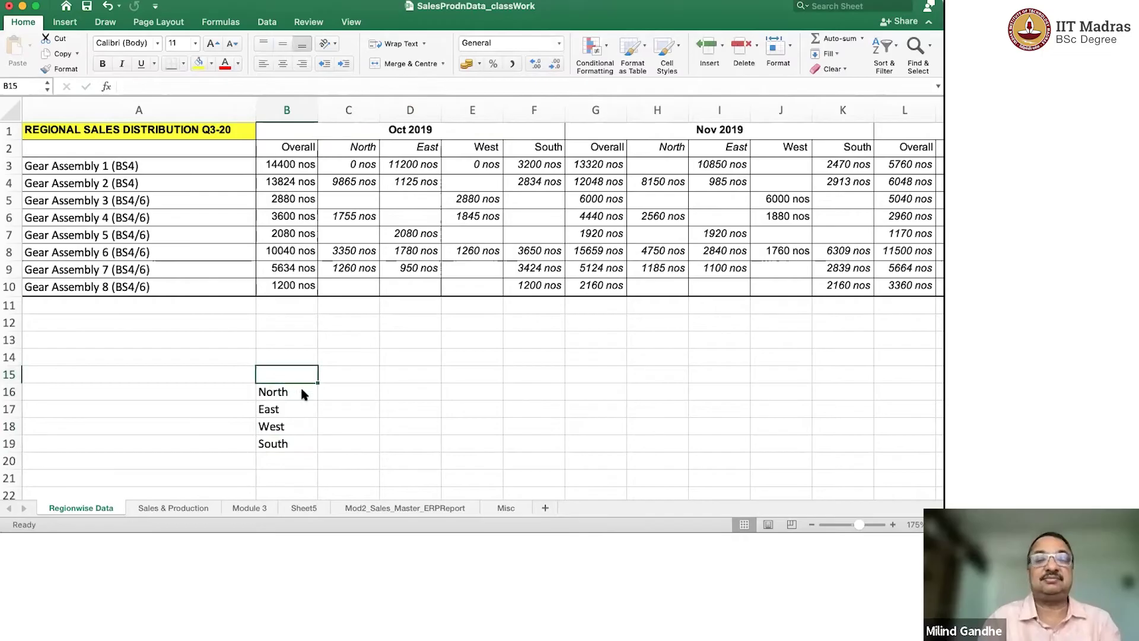
key(Right)
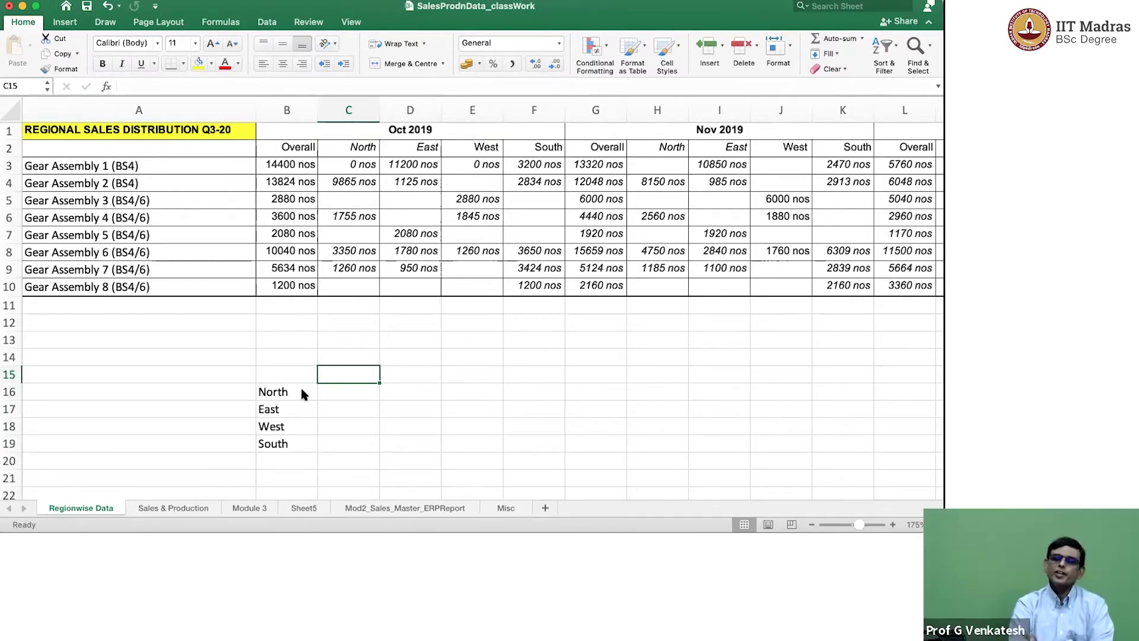
text(Oct 2019)
key(Tab)
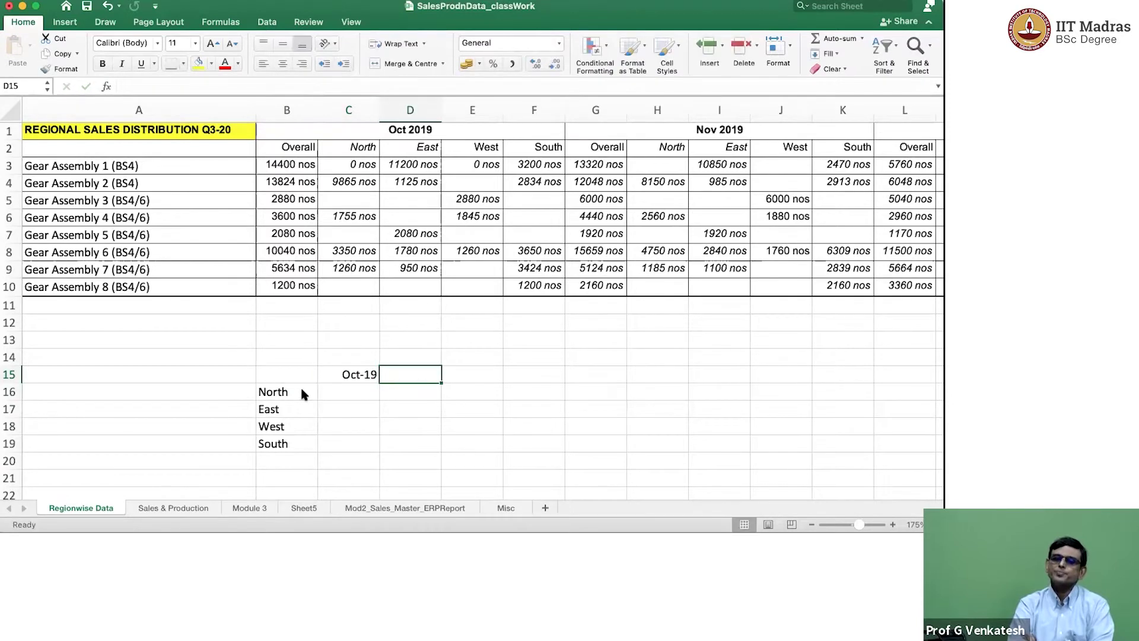
text(Nov-2019)
key(Tab)
text(Dec-2019)
key(Return)
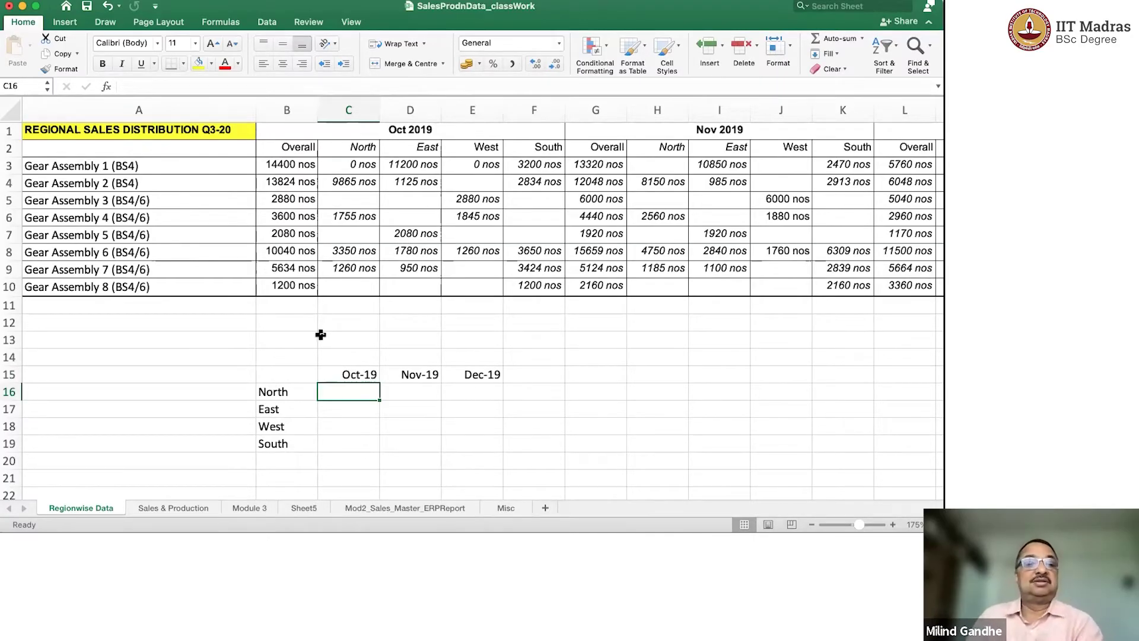
click(530, 372)
text(Total)
key(Return)
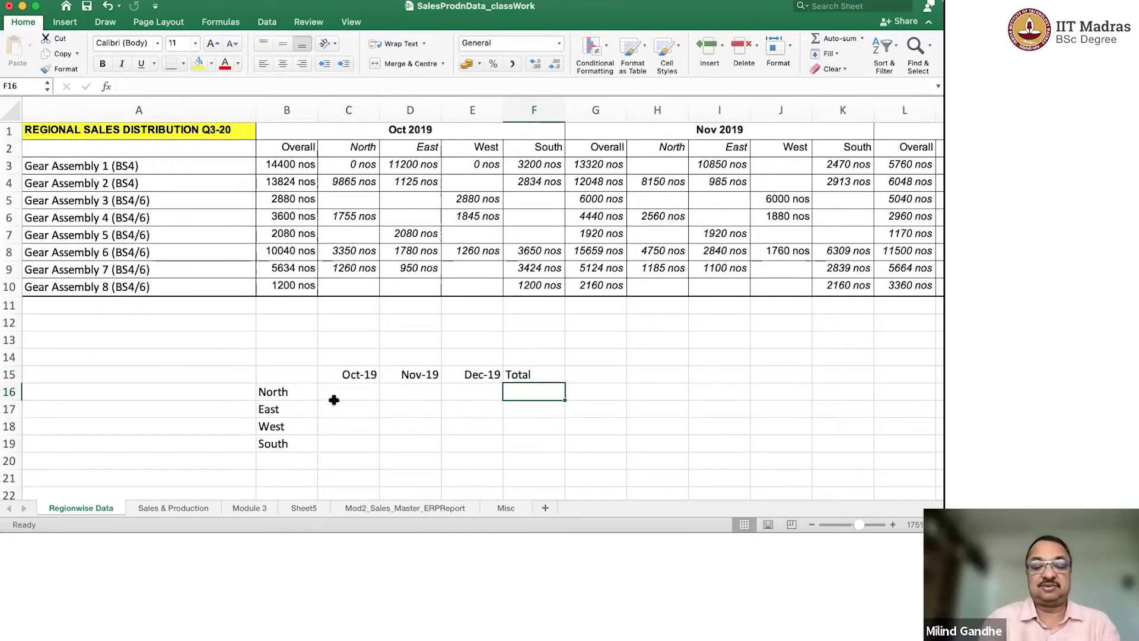
click(342, 387)
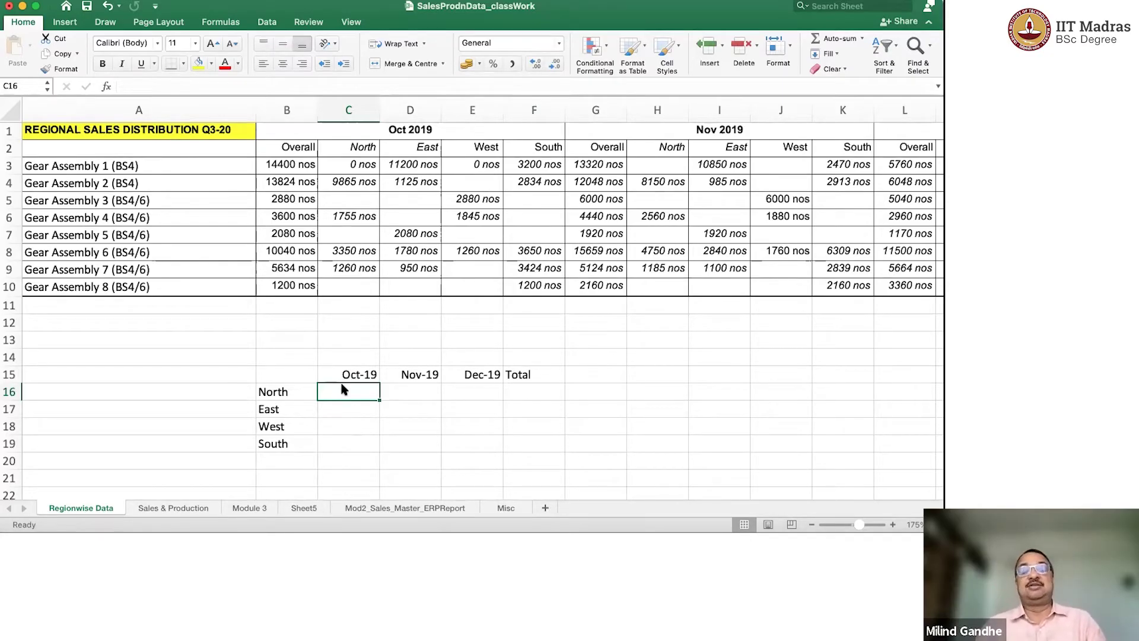
Label A11 'Total' and enter =SUM(B2:B10) in B11, giving 53658 nos.
click(130, 301)
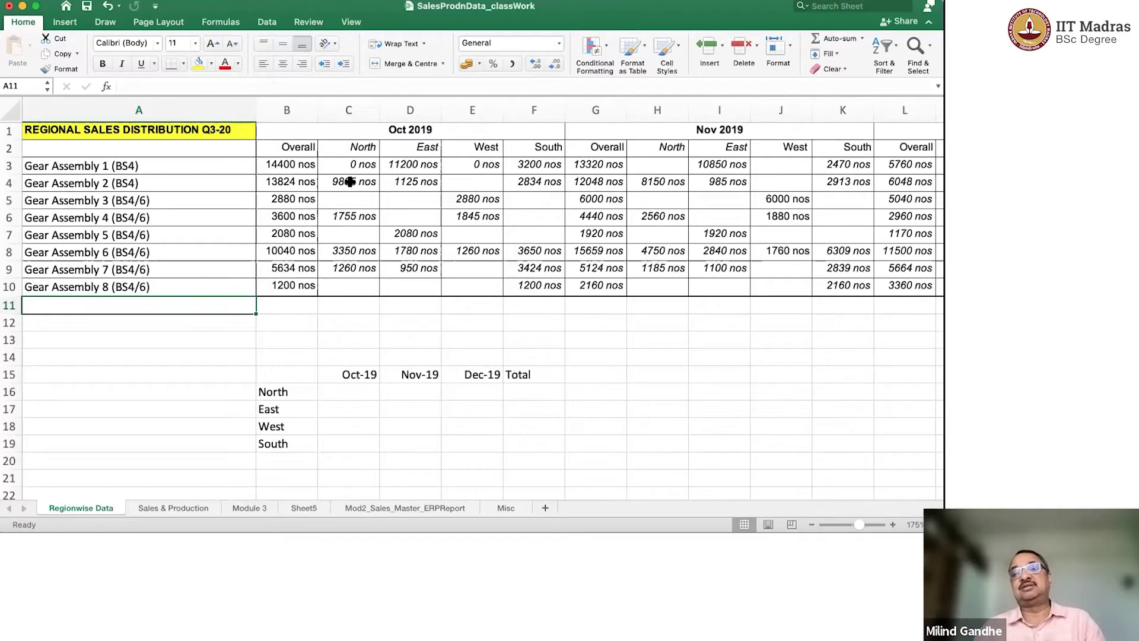
text(Total)
key(Tab)
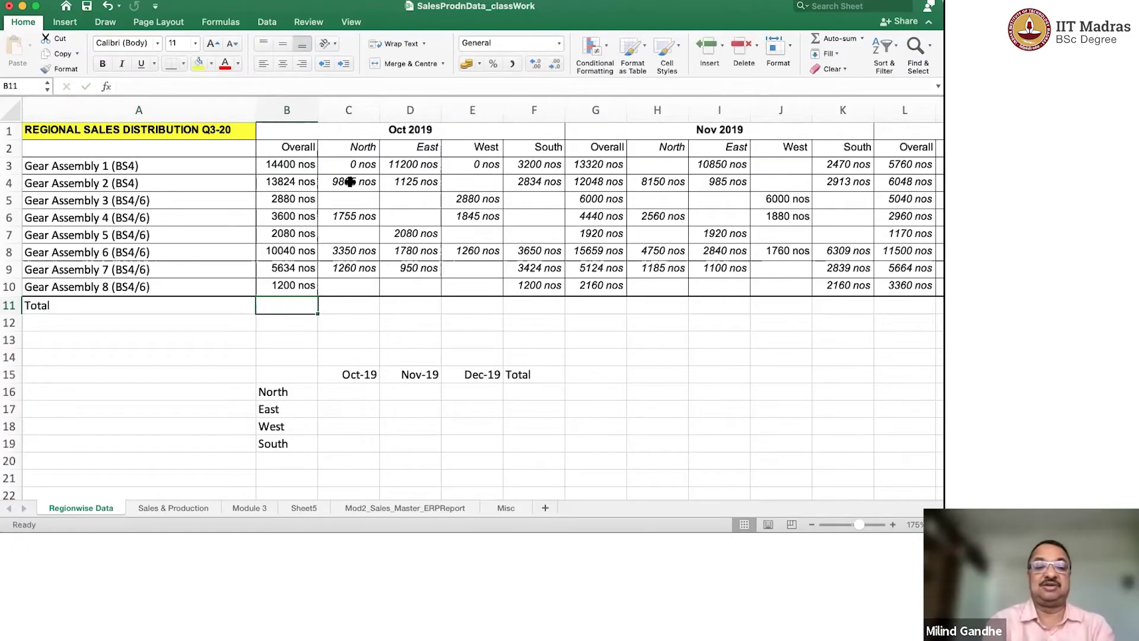
text(=sum)
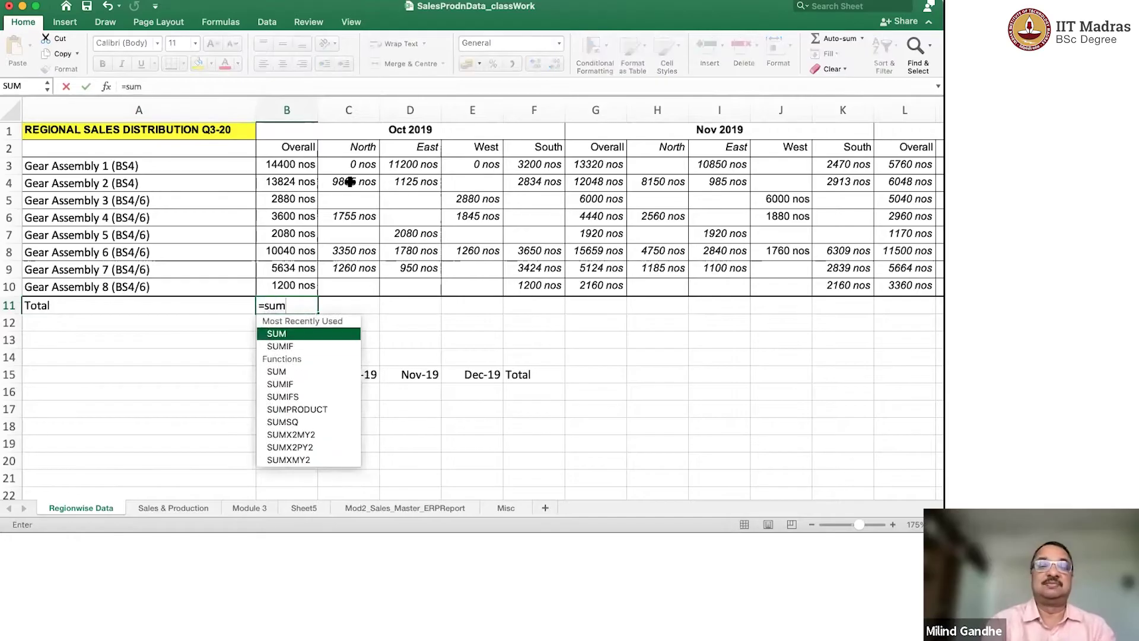
text(()
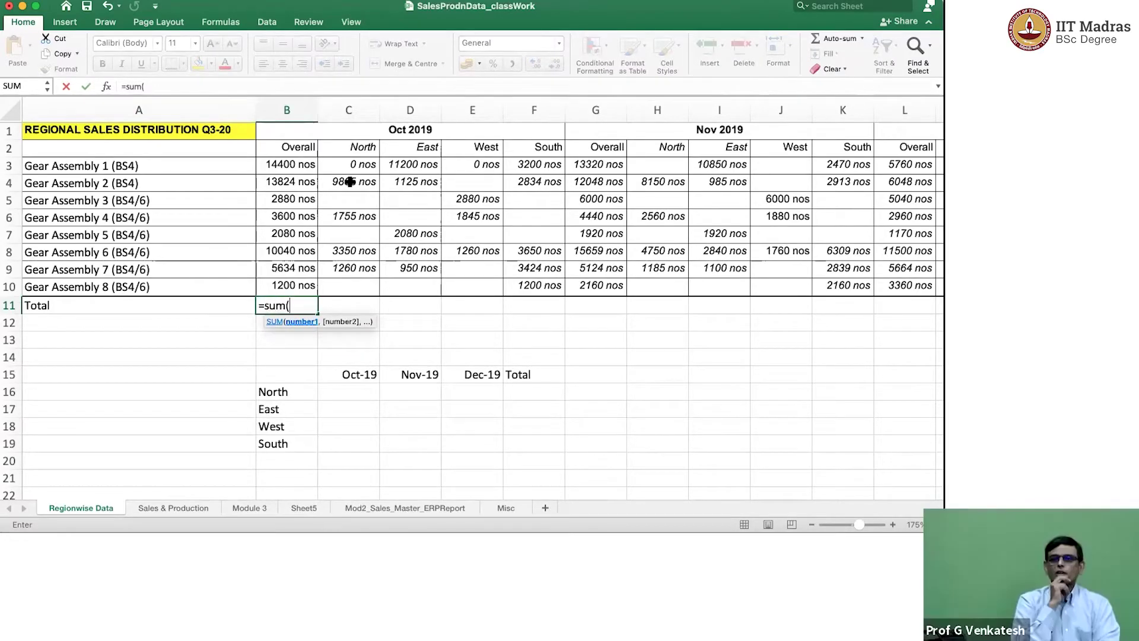
key(Up)
key(shift+Up)
key(shift+Up)
key(shift+Up)
key(shift+Up)
key(shift+Up)
key(shift+Up)
key(shift+Up)
key(shift+Up)
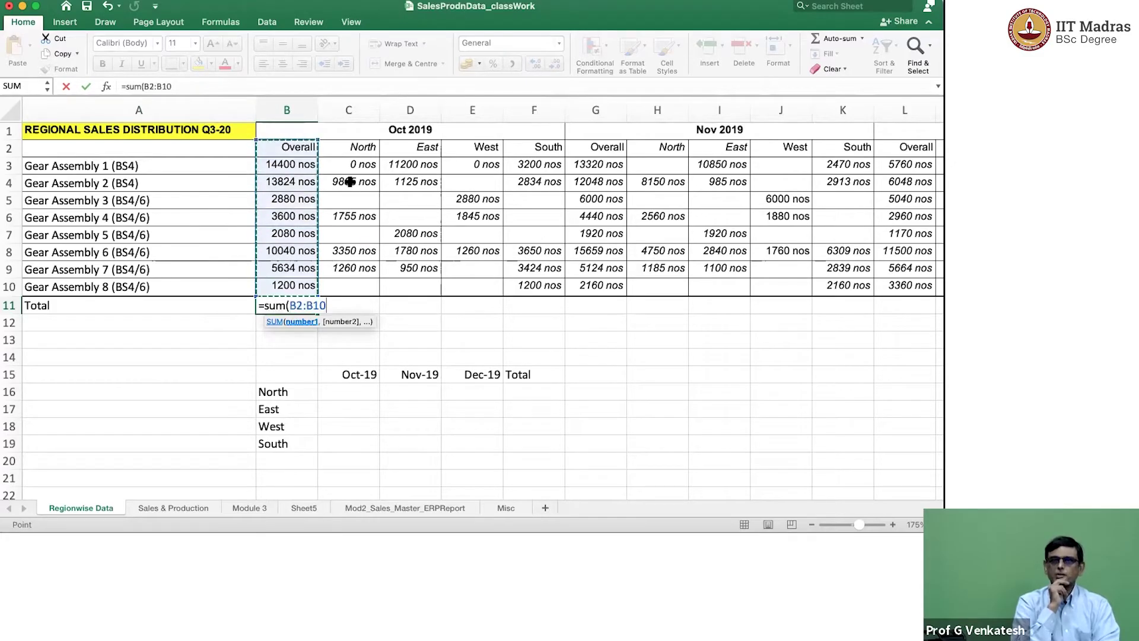
text())
key(Return)
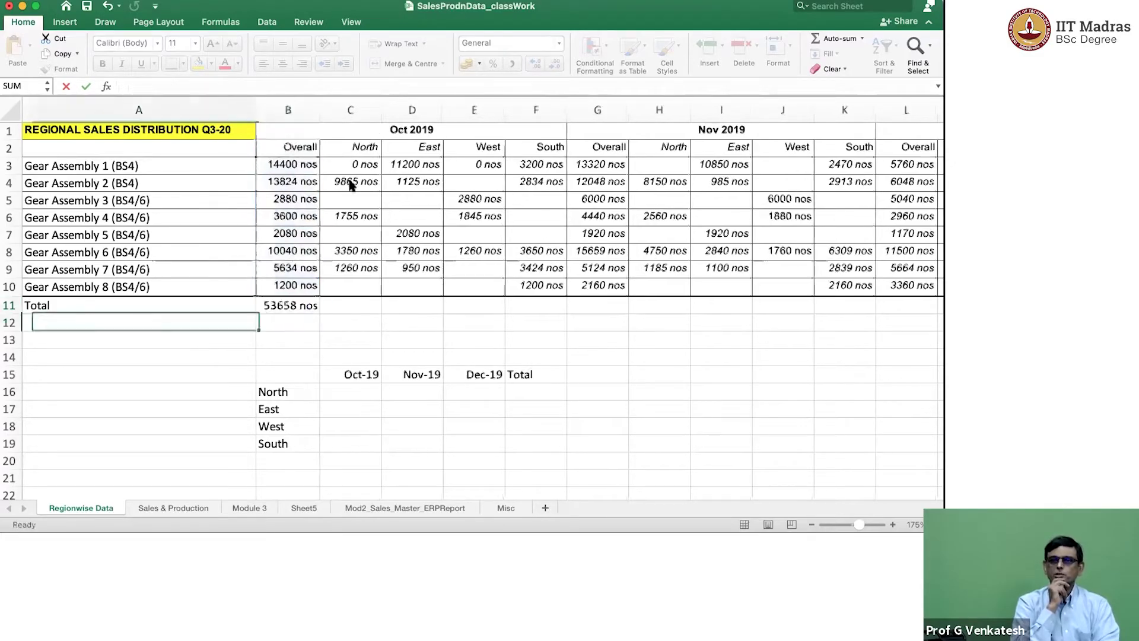
key(Left)
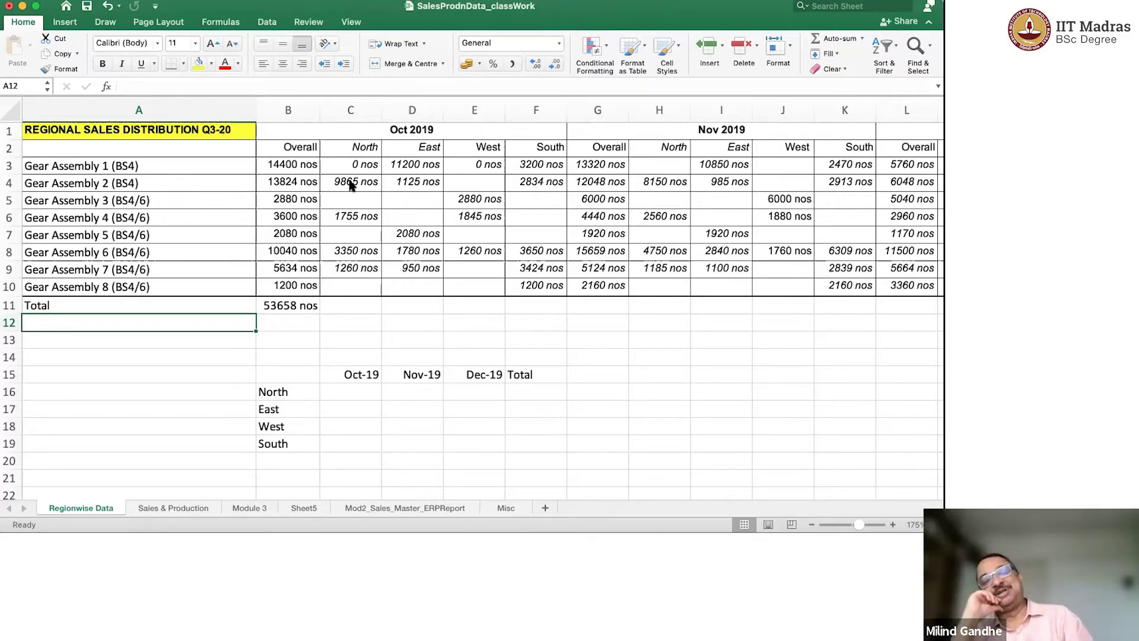
click(310, 304)
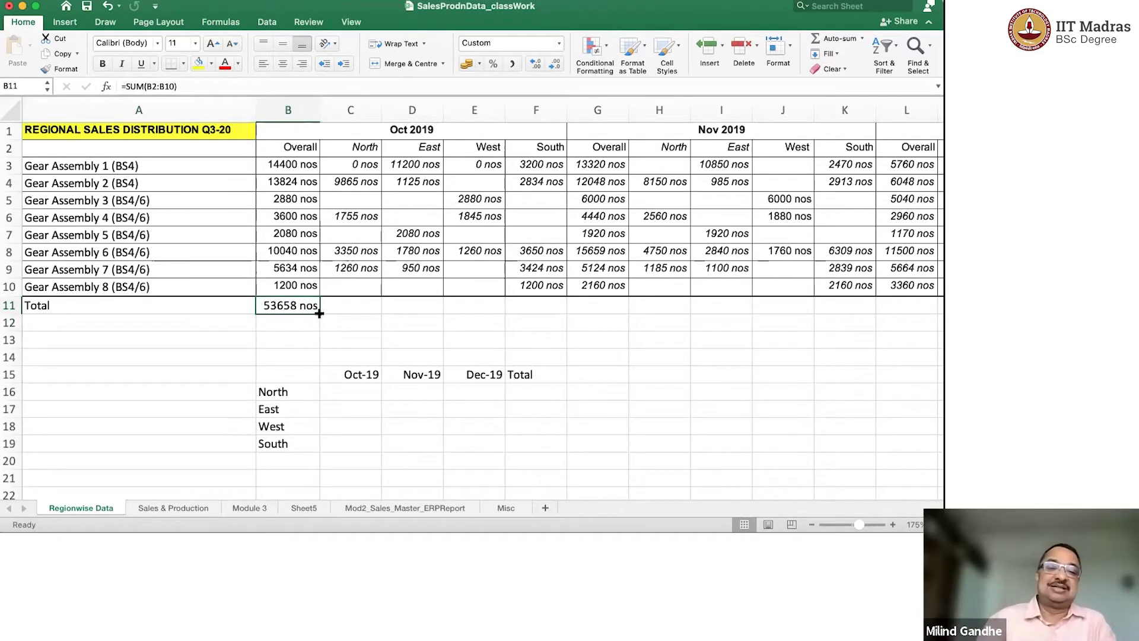
drag(319, 314, 937, 312)
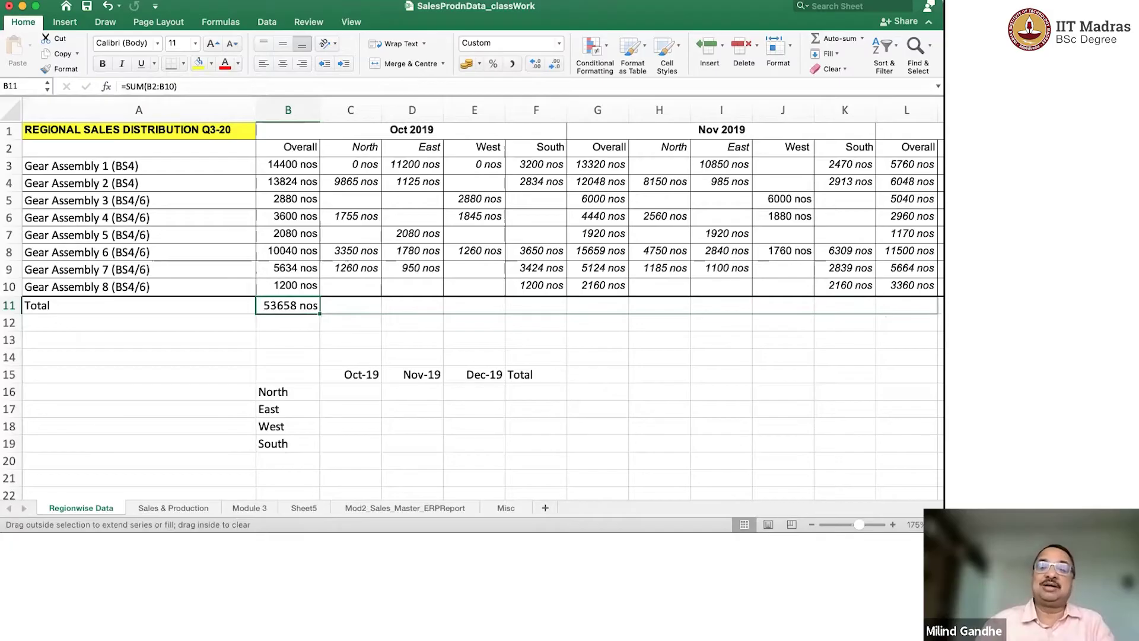
drag(936, 311, 941, 311)
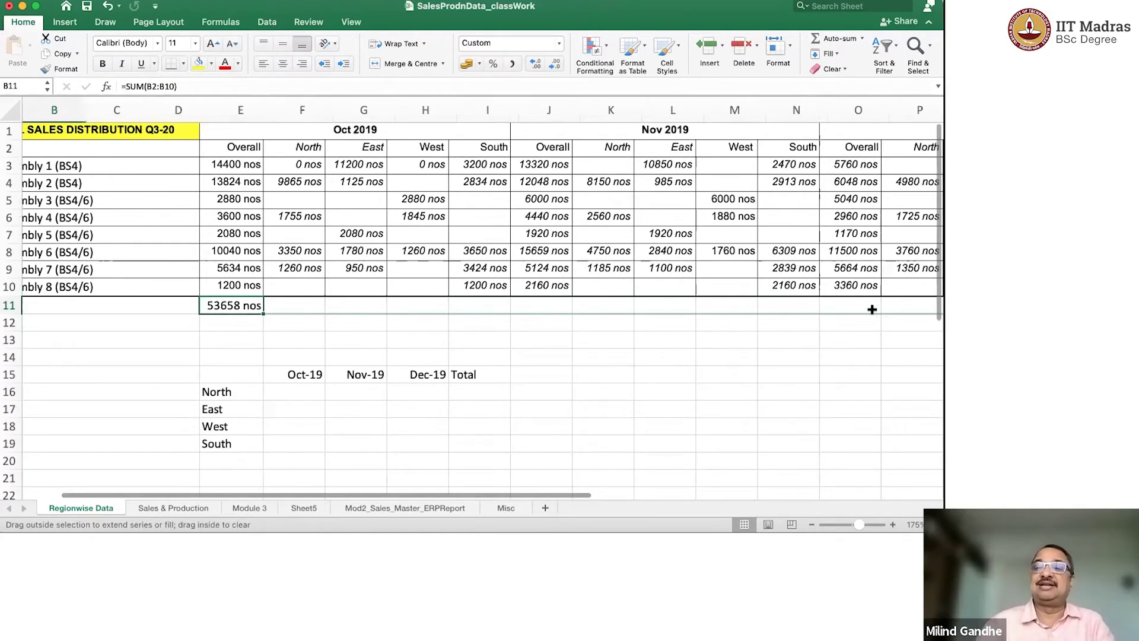
drag(872, 308, 548, 305)
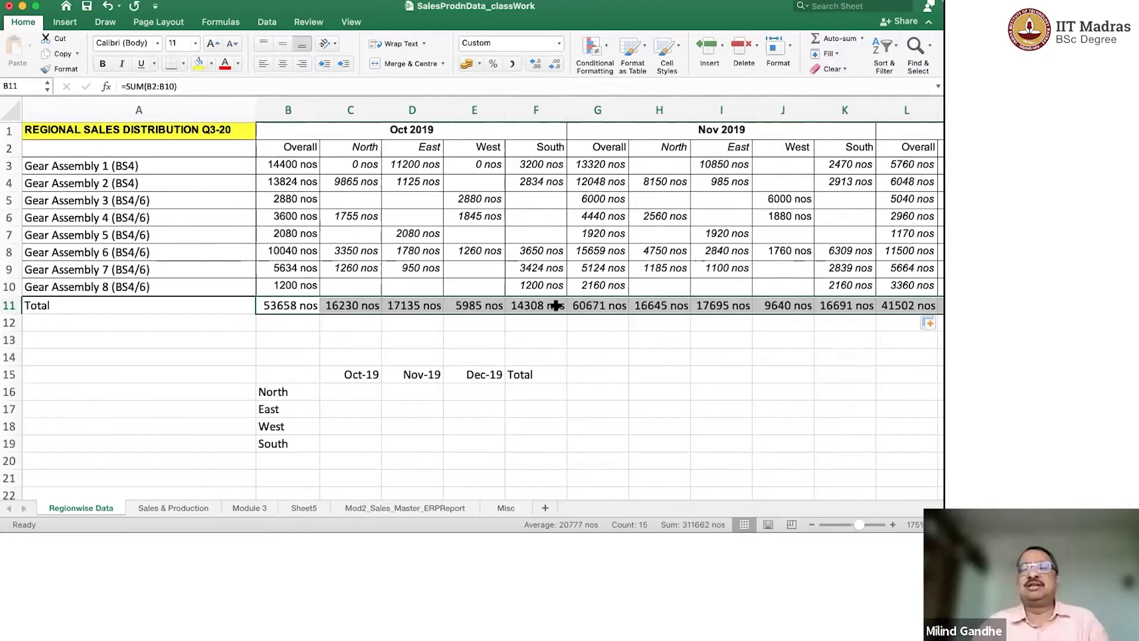
click(294, 358)
click(312, 305)
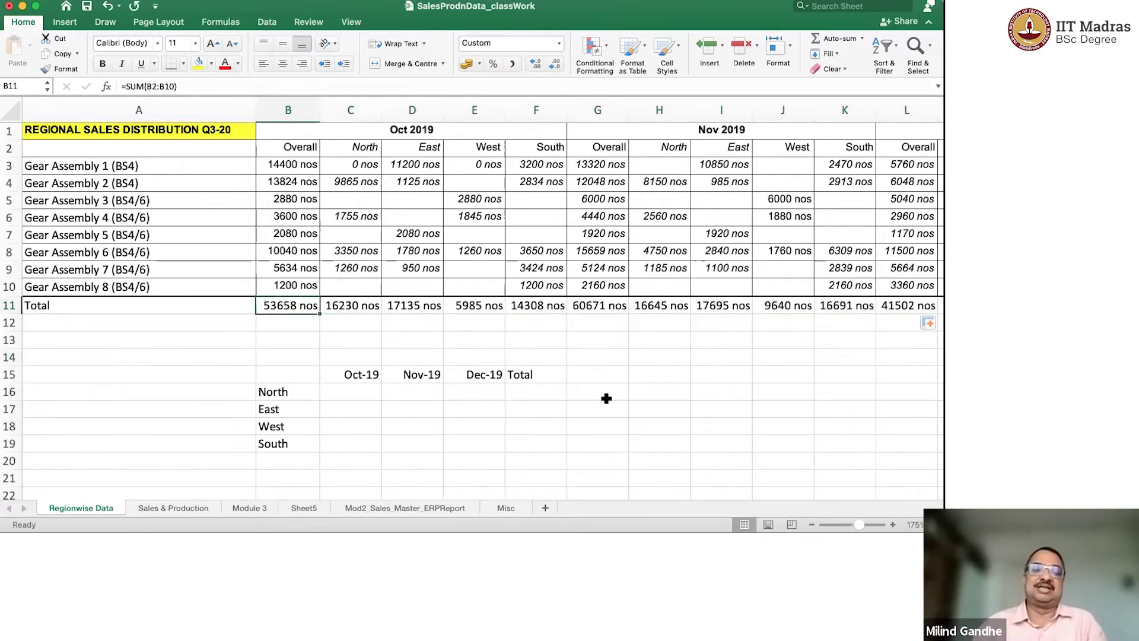
click(357, 307)
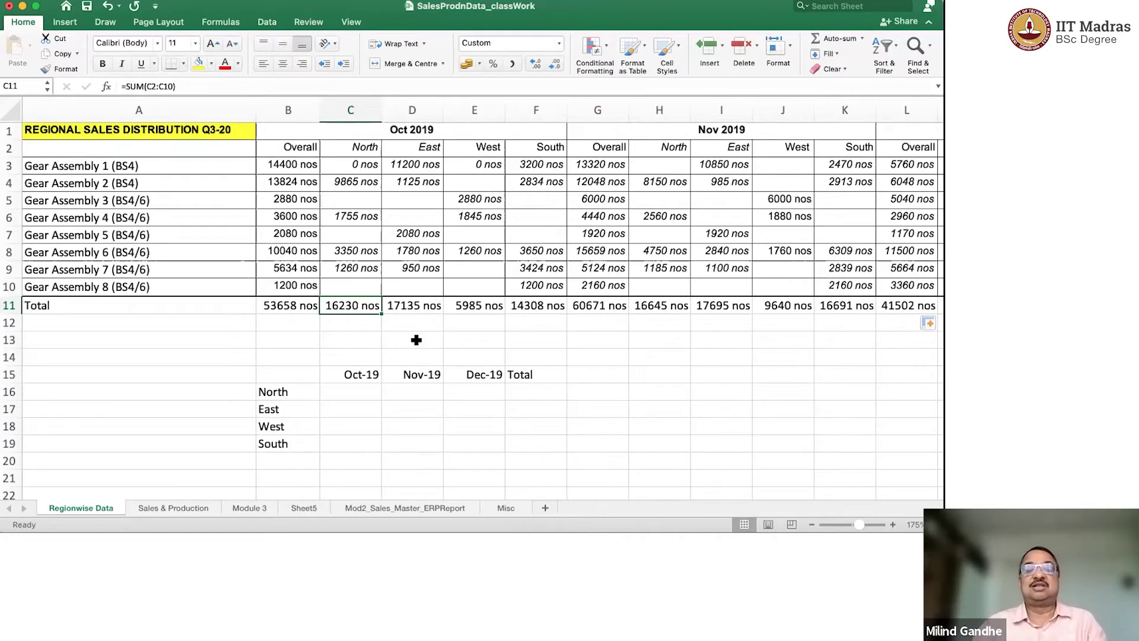
key(Right)
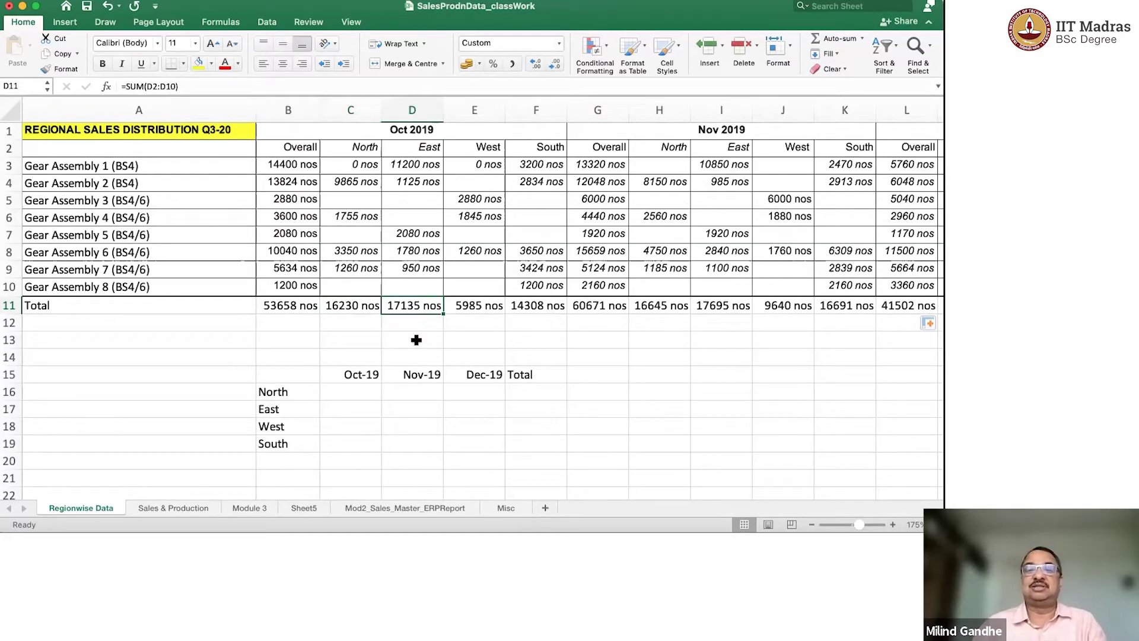
key(Right)
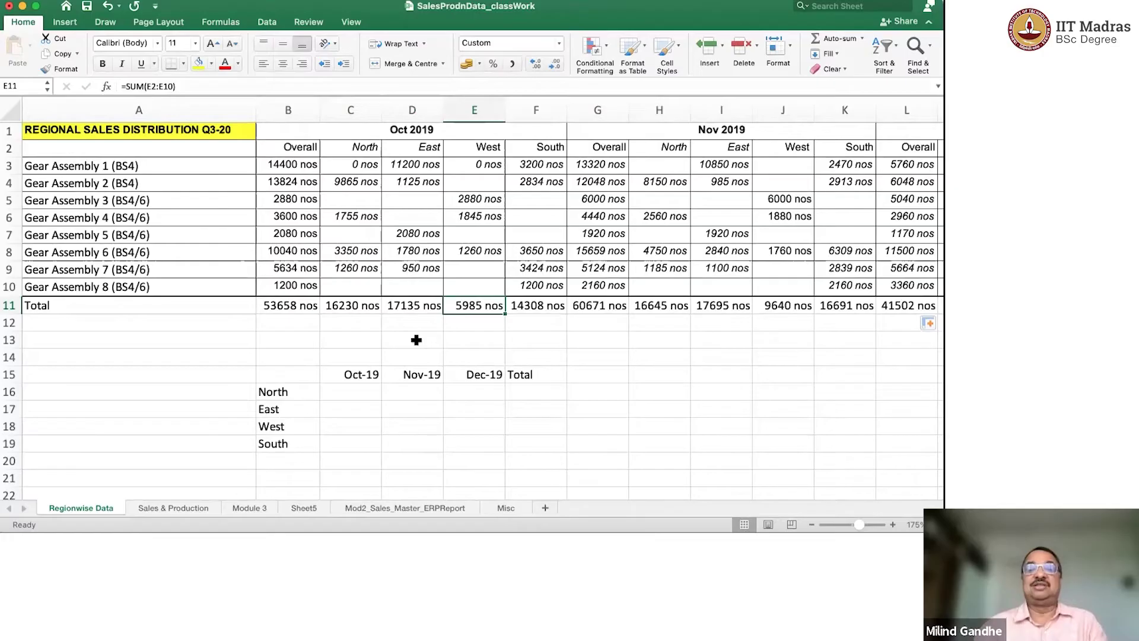
key(Right)
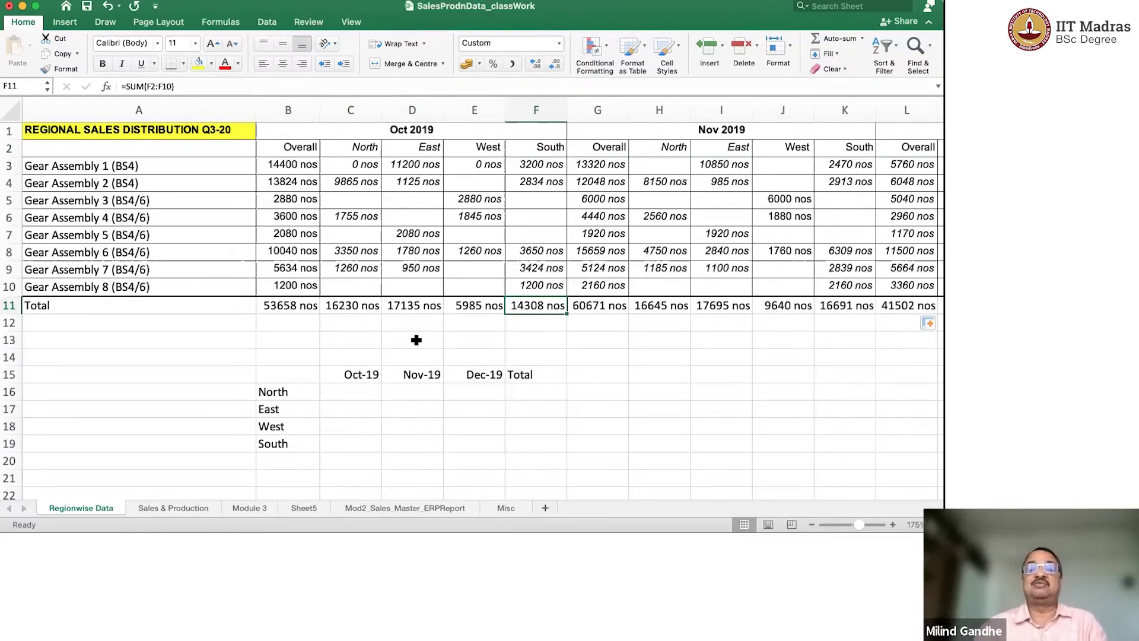
key(Left)
key(Left)
key(Left)
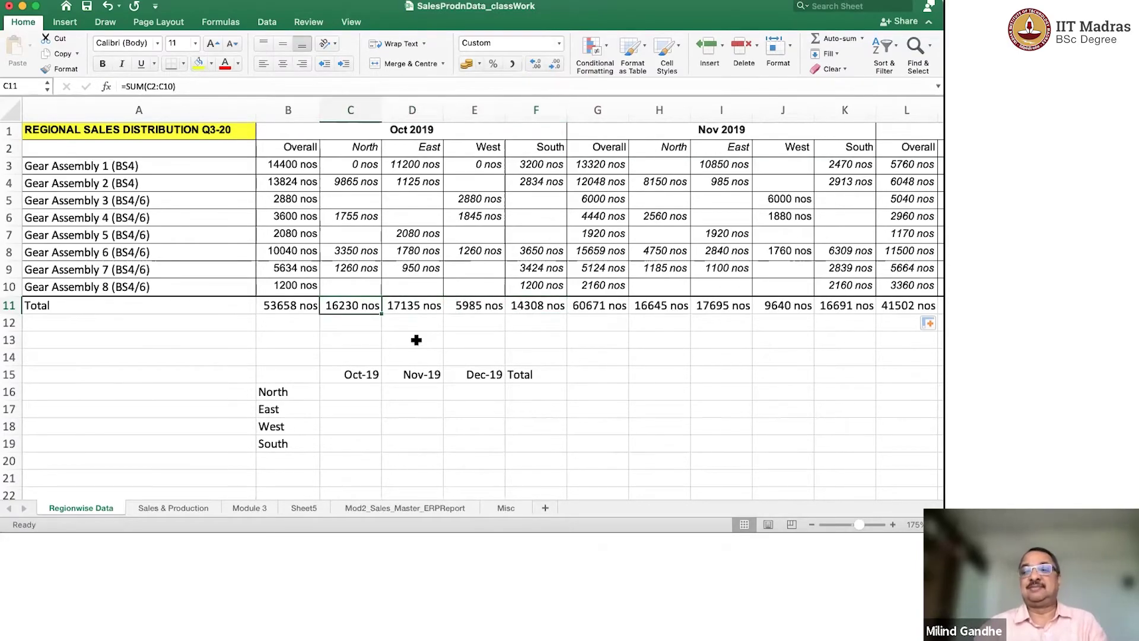
key(shift+Right)
key(shift+Right)
key(shift+Right)
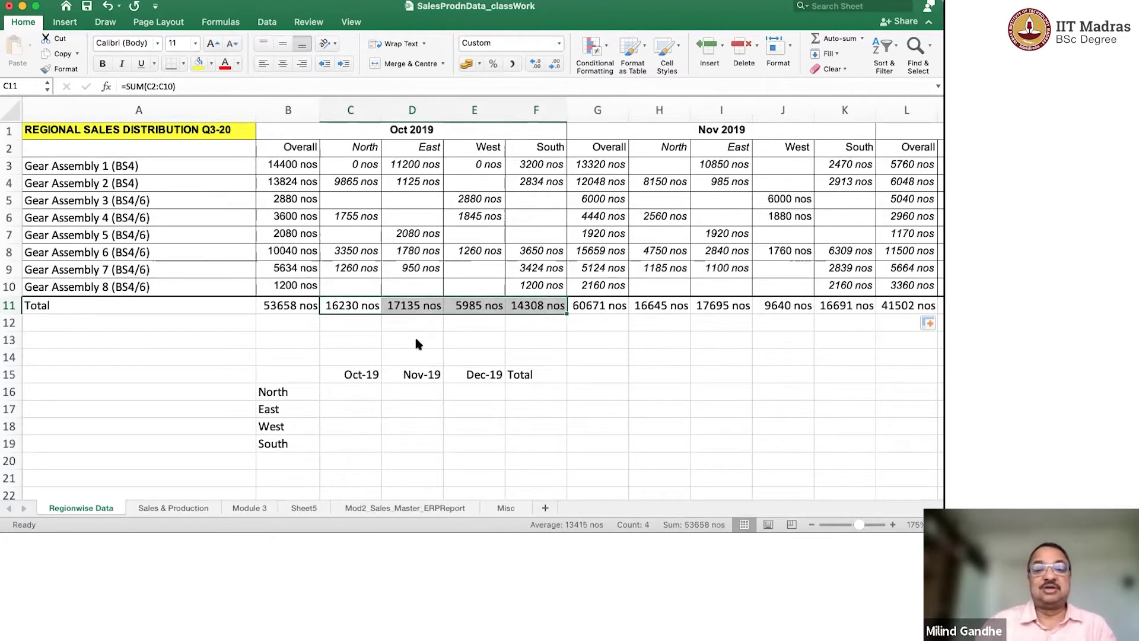
Copy the Oct 2019 regional totals in C11:F11, cancel the copy, and reselect ranges.
key(ctrl+c)
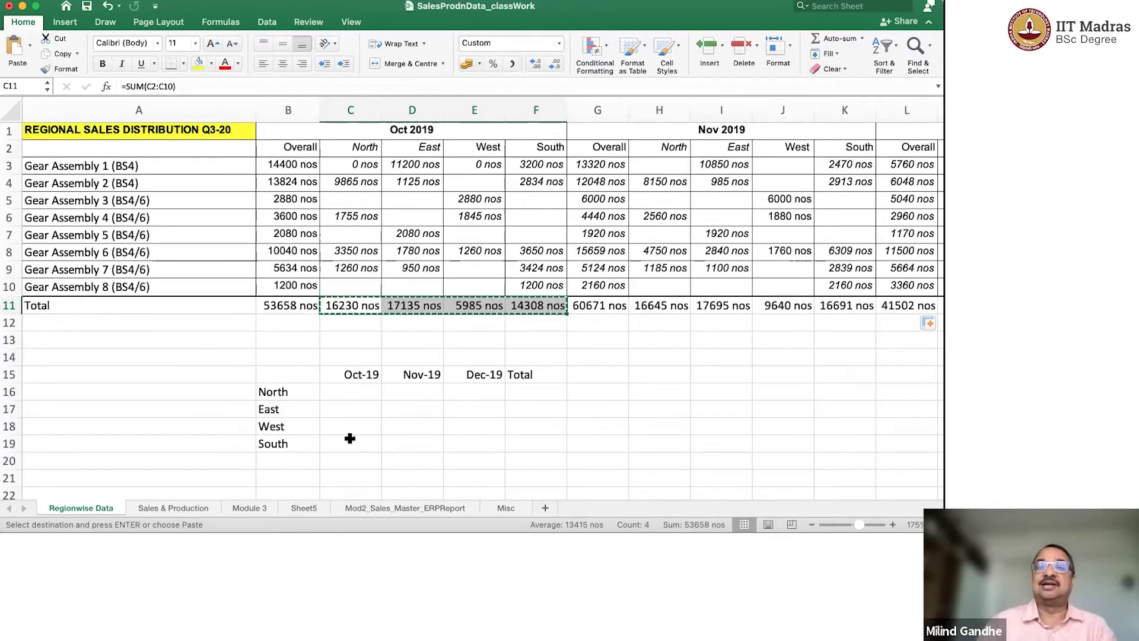
key(Escape)
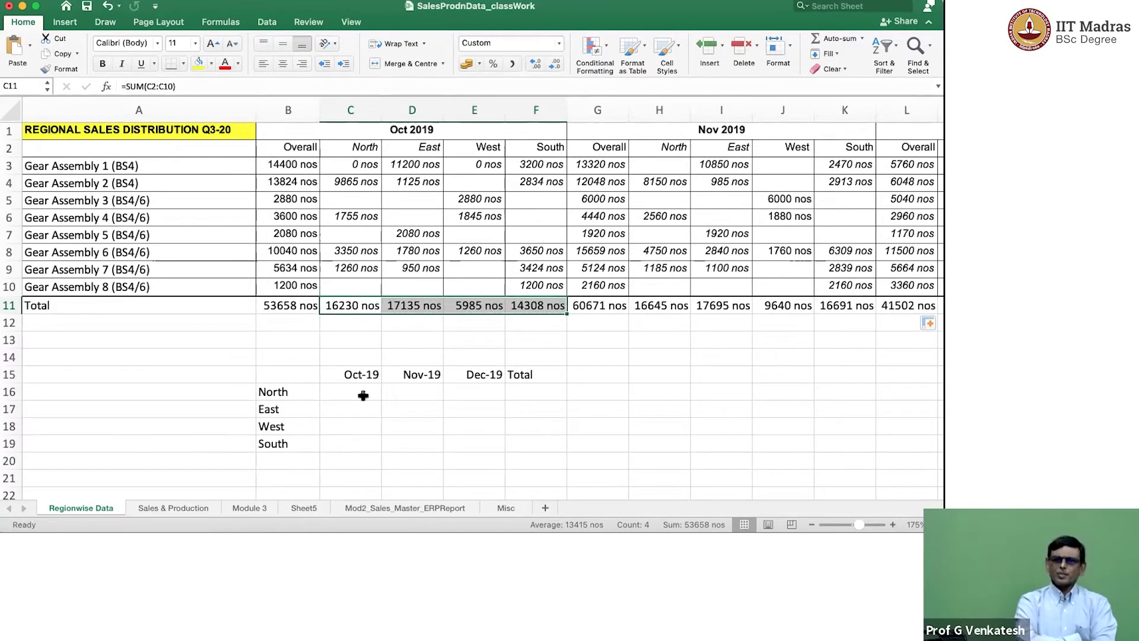
click(363, 395)
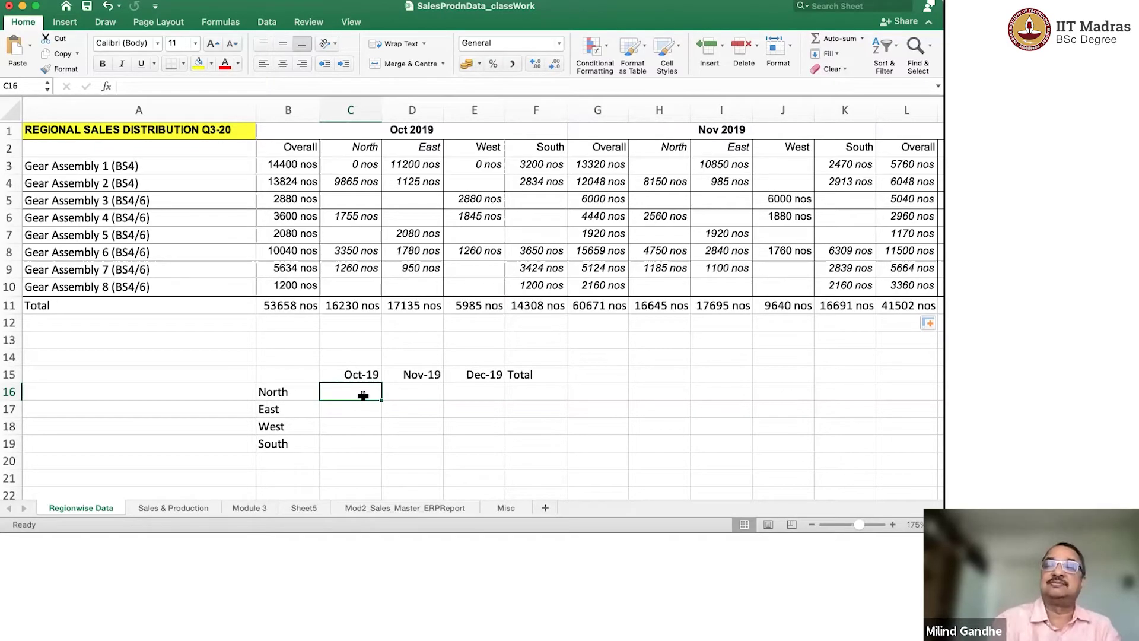
drag(353, 304, 539, 307)
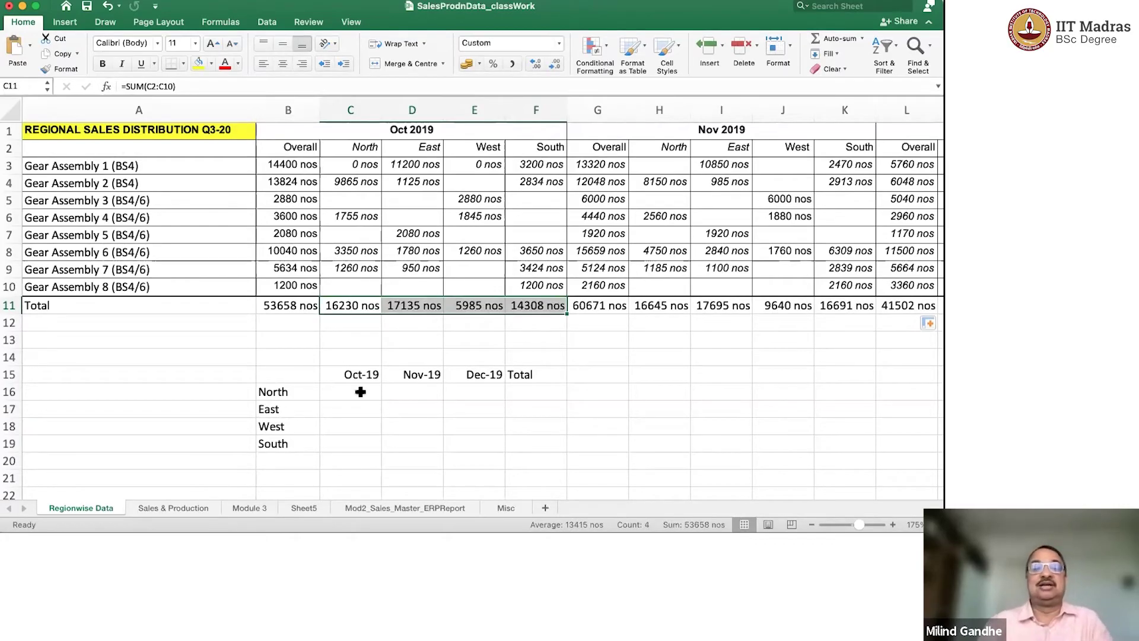
drag(359, 392, 360, 452)
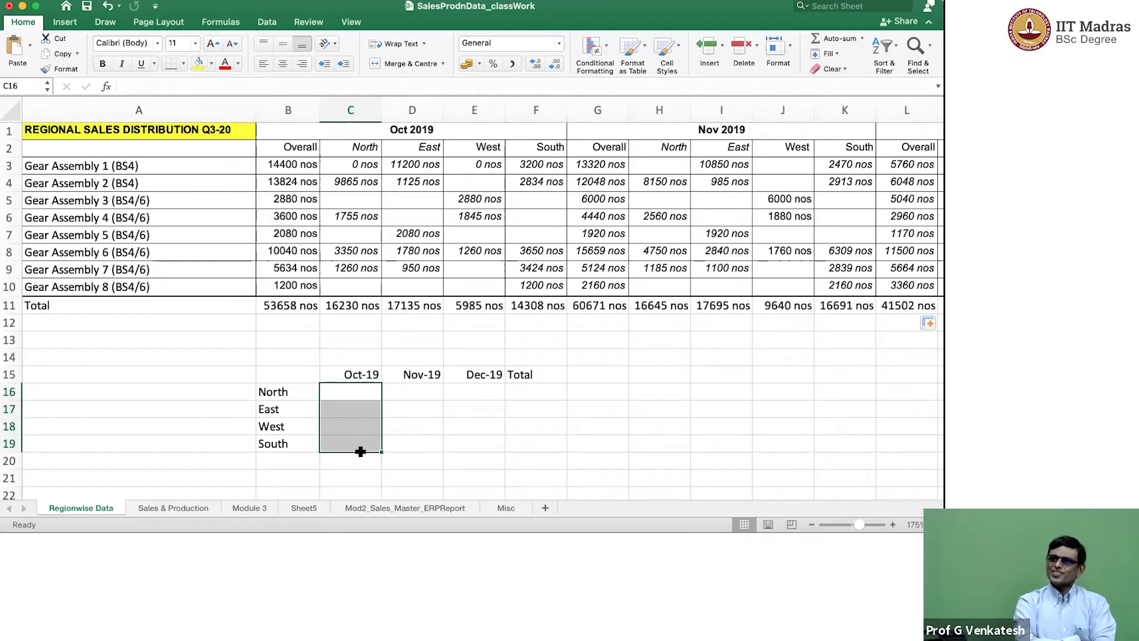
Cut the summary grid B15:F19 to the clipboard without pasting.
click(283, 375)
drag(317, 387, 538, 442)
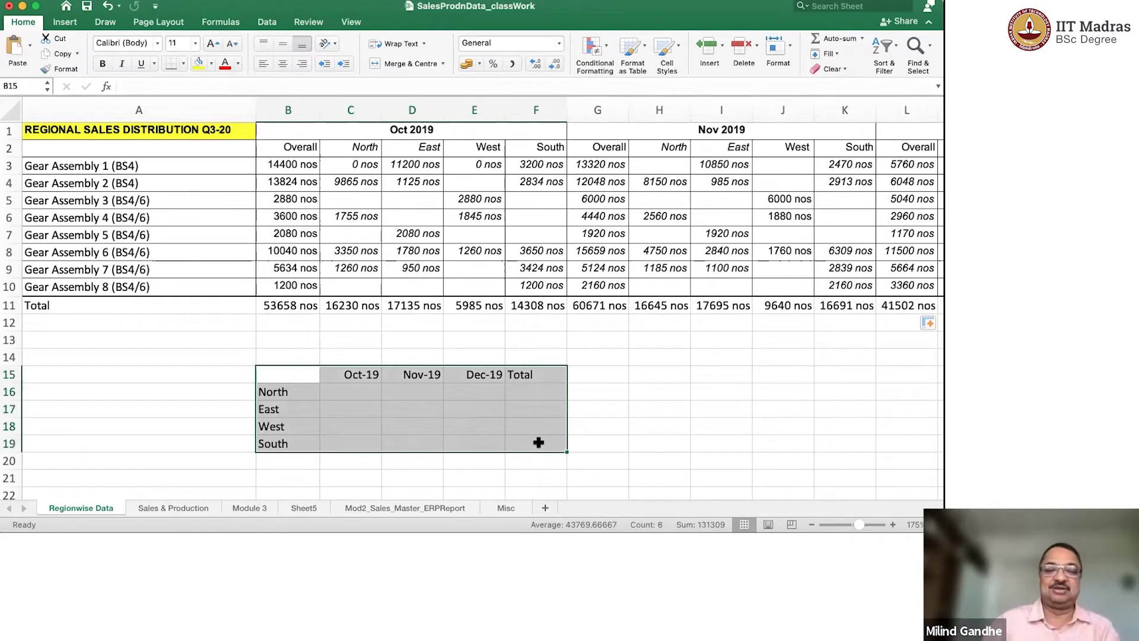
key(super+x)
right_click(268, 377)
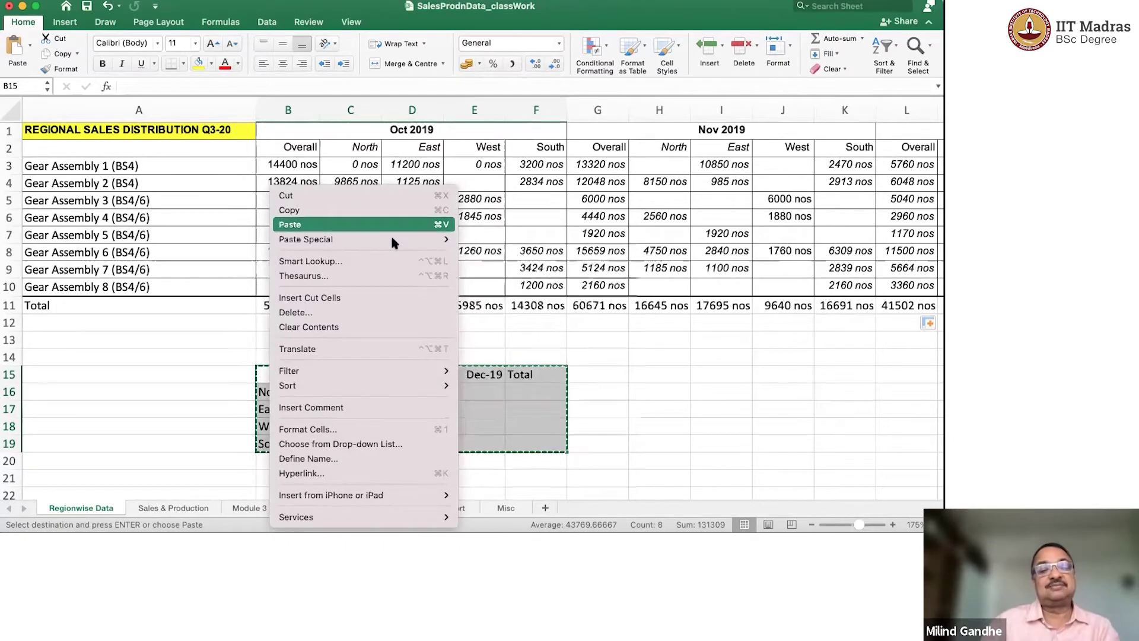
click(820, 483)
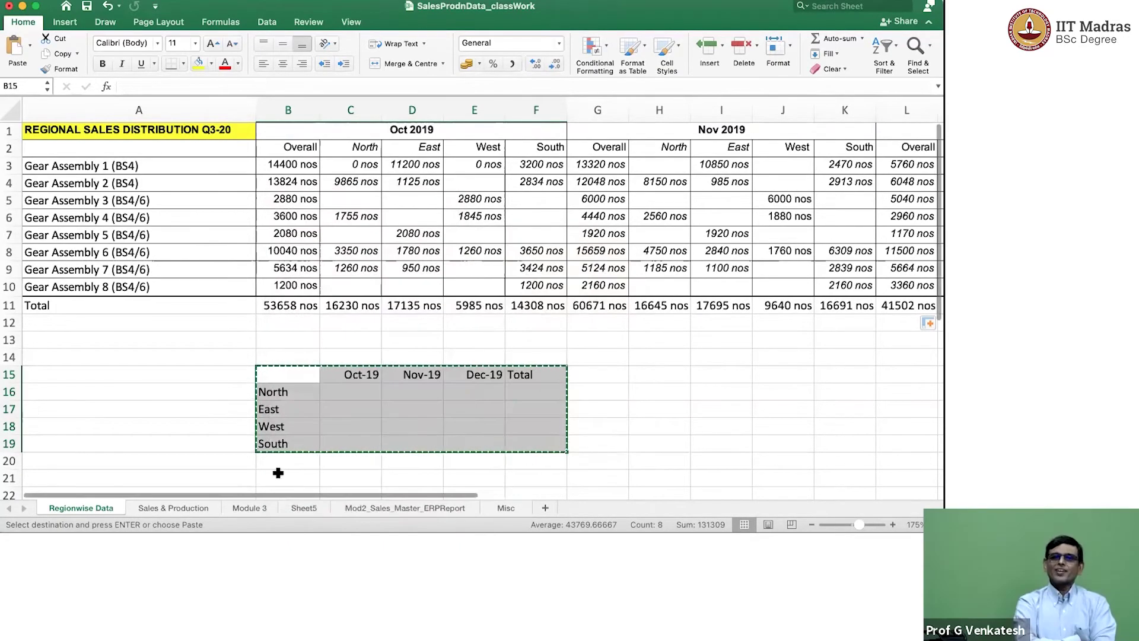
scroll(278, 473, down, 5)
scroll(299, 472, down, 2)
scroll(277, 471, up, 2)
Enter the region headers North, East, West and South in C22:F22.
click(299, 414)
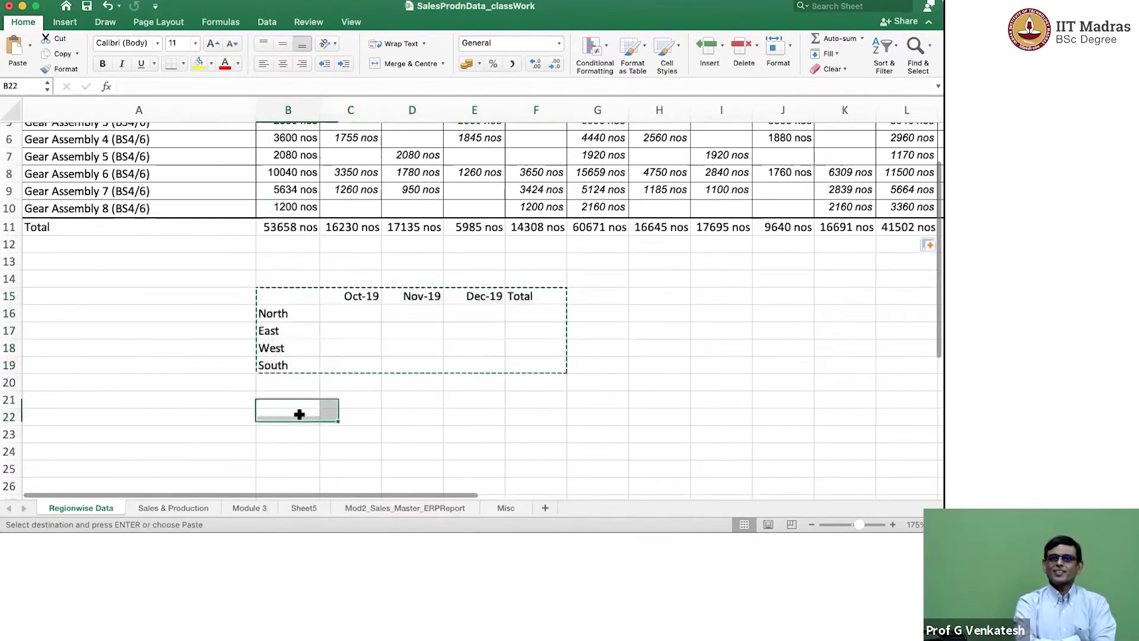
key(Right)
text(North)
key(Tab)
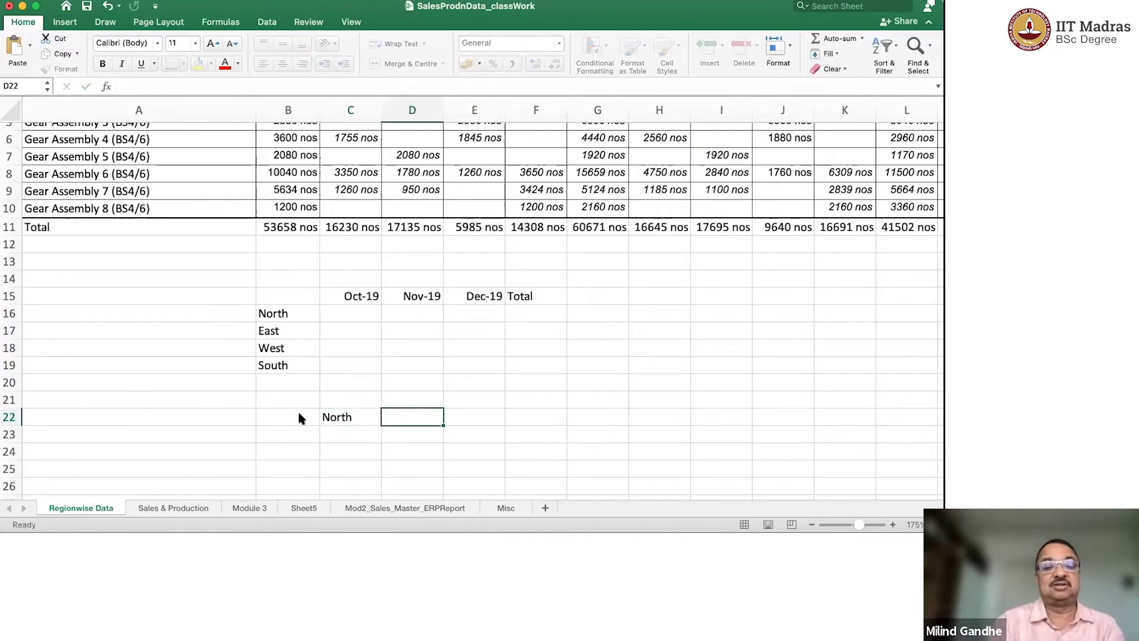
text(East)
key(Tab)
text(West)
key(Tab)
text(South)
key(Return)
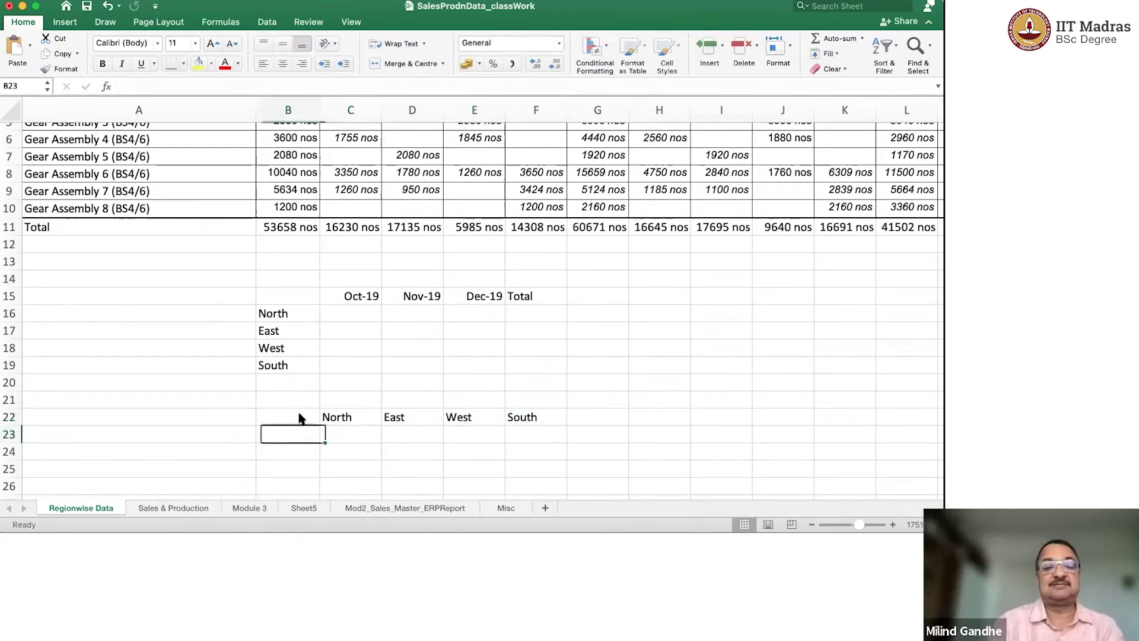
text(Oct-)
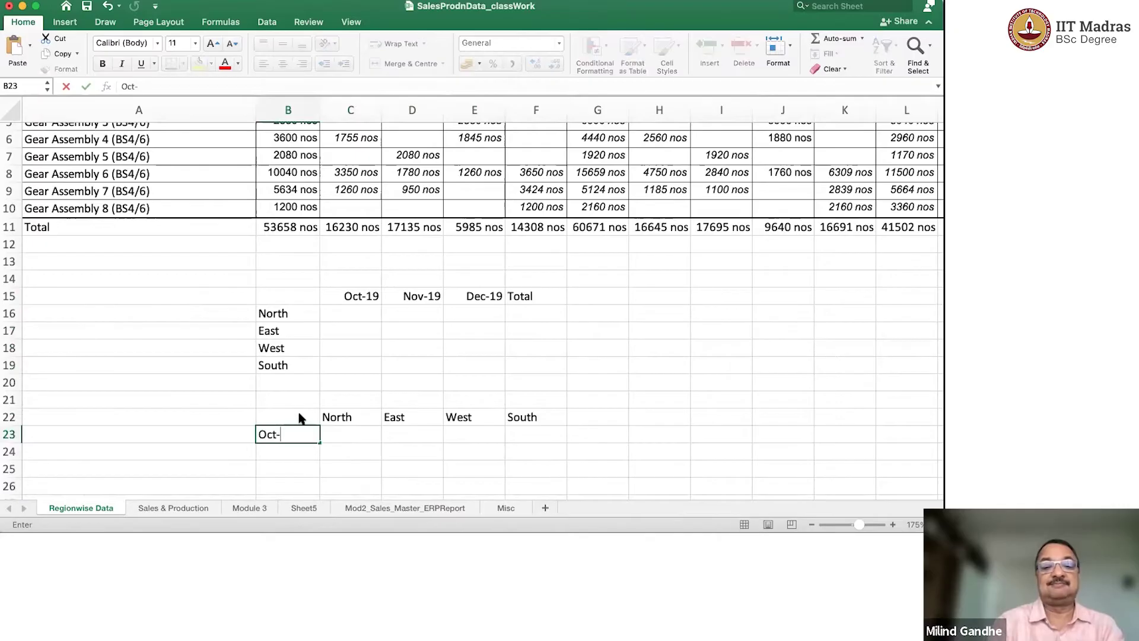
text(2019)
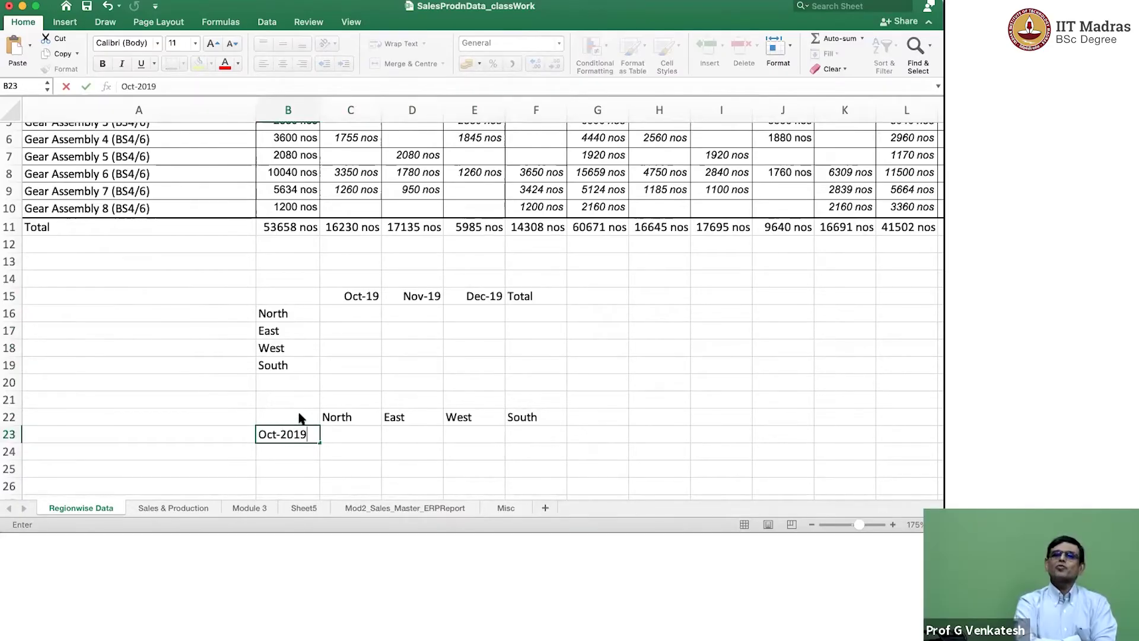
key(Escape)
Replace C22 with a formula linking to the table's North heading in C2.
key(Up)
key(Right)
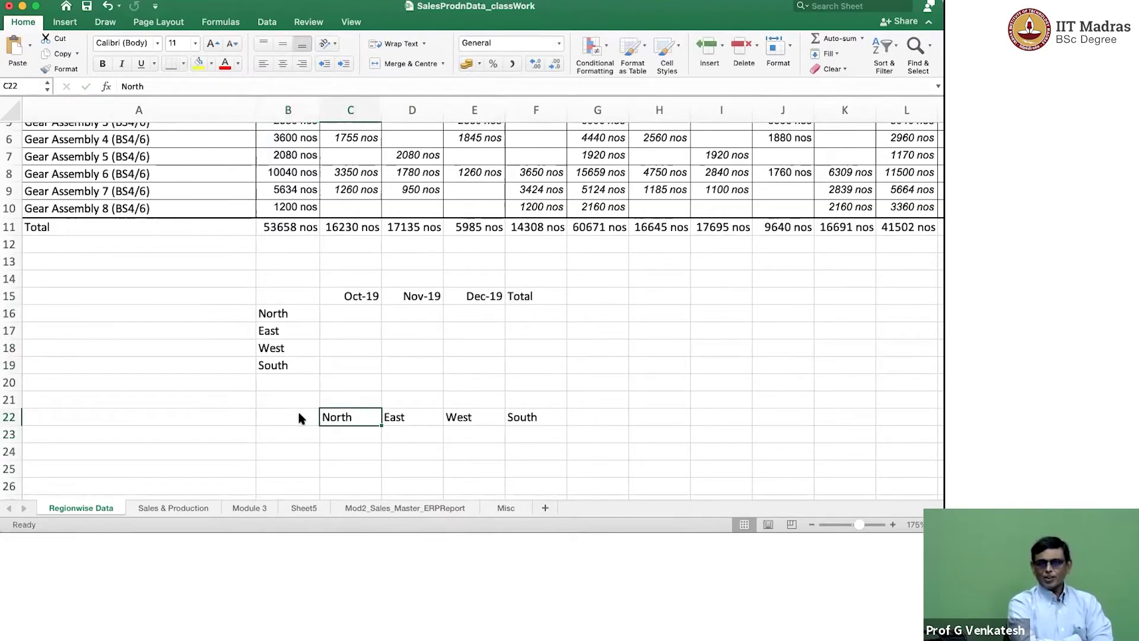
text(=)
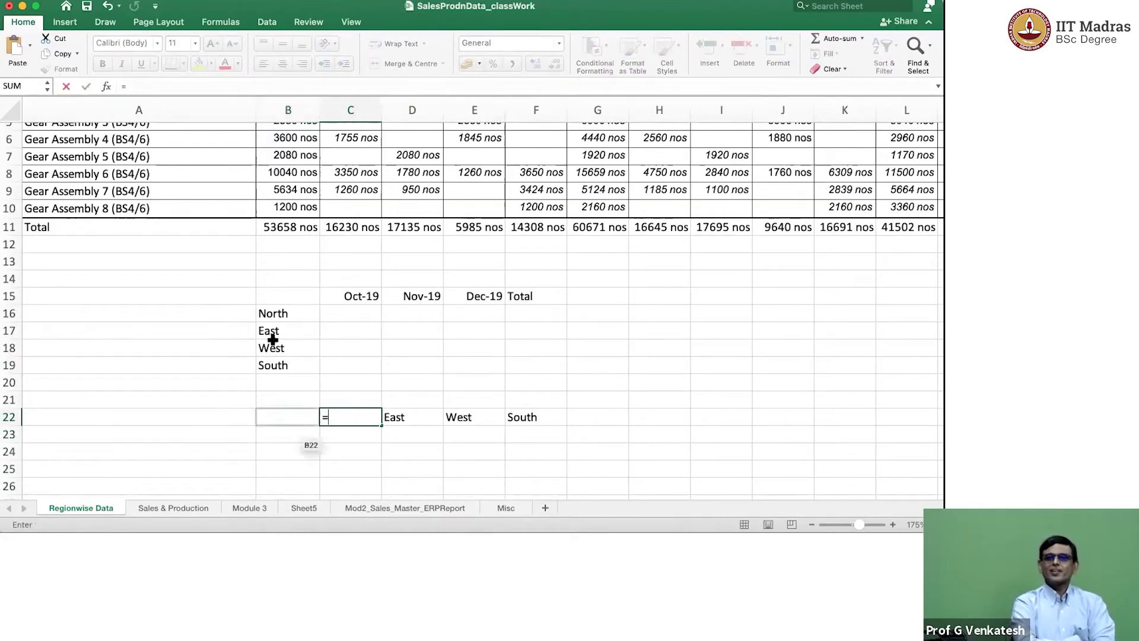
click(290, 313)
key(Return)
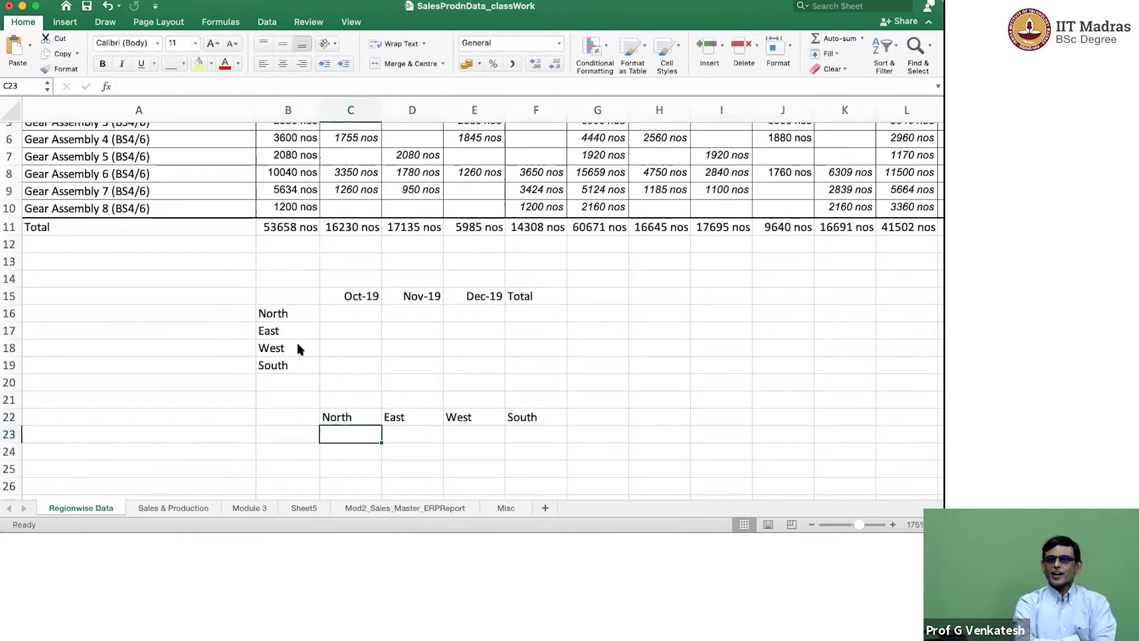
click(346, 420)
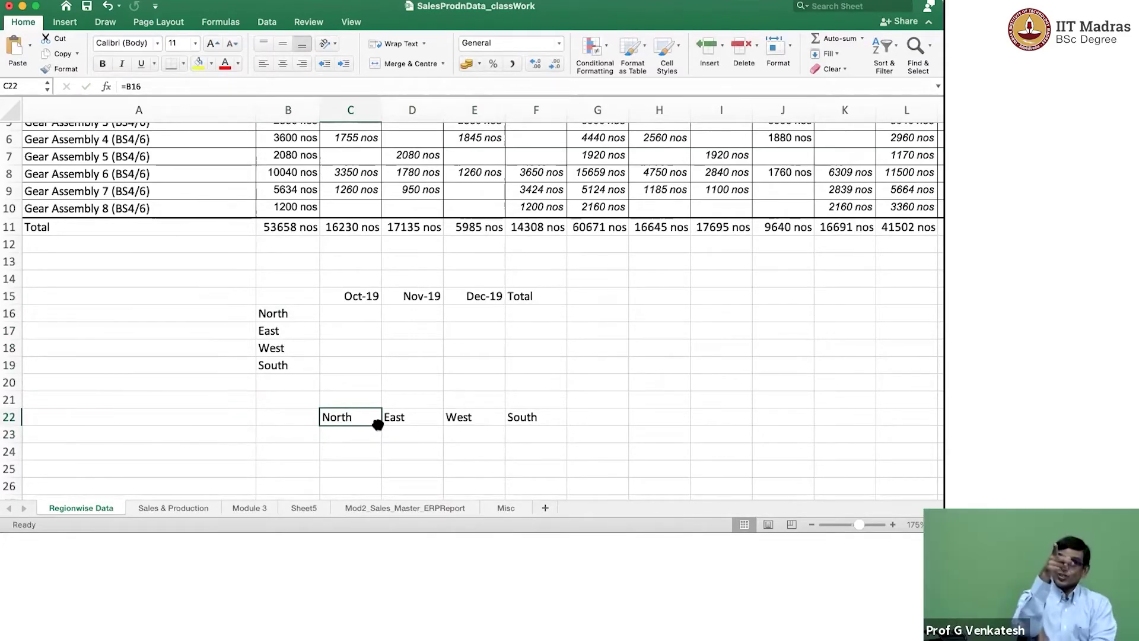
key(F2)
text(=)
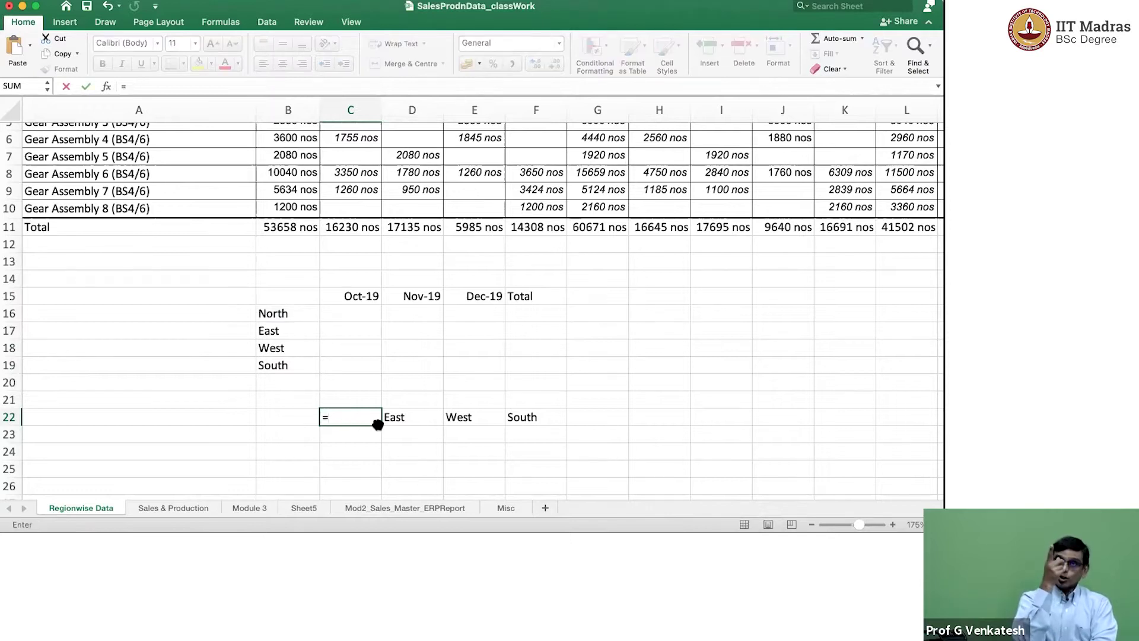
key(Up)
key(Up)
key(Up)
key(Up)
key(Up)
key(Up)
key(Up)
key(Up)
key(Up)
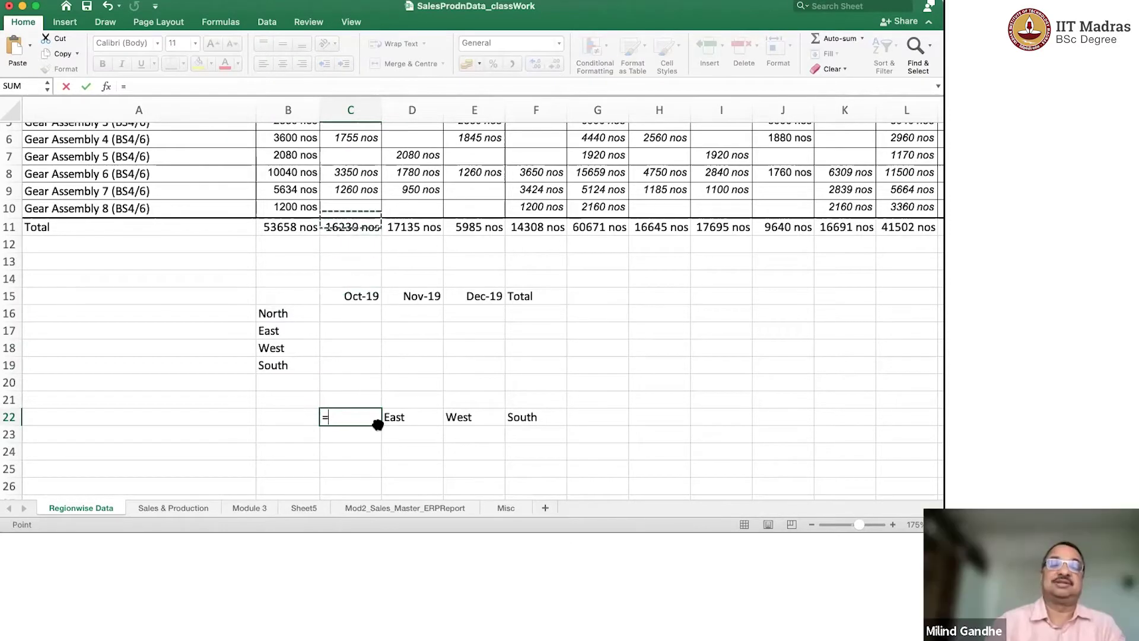
key(Up)
key(Up)
key(Up)
key(Up)
key(Up)
key(Up)
key(Down)
Fill the header link across C22:F22 and label B23:B25 Oct-19, Nov-19, Dec-19.
key(Return)
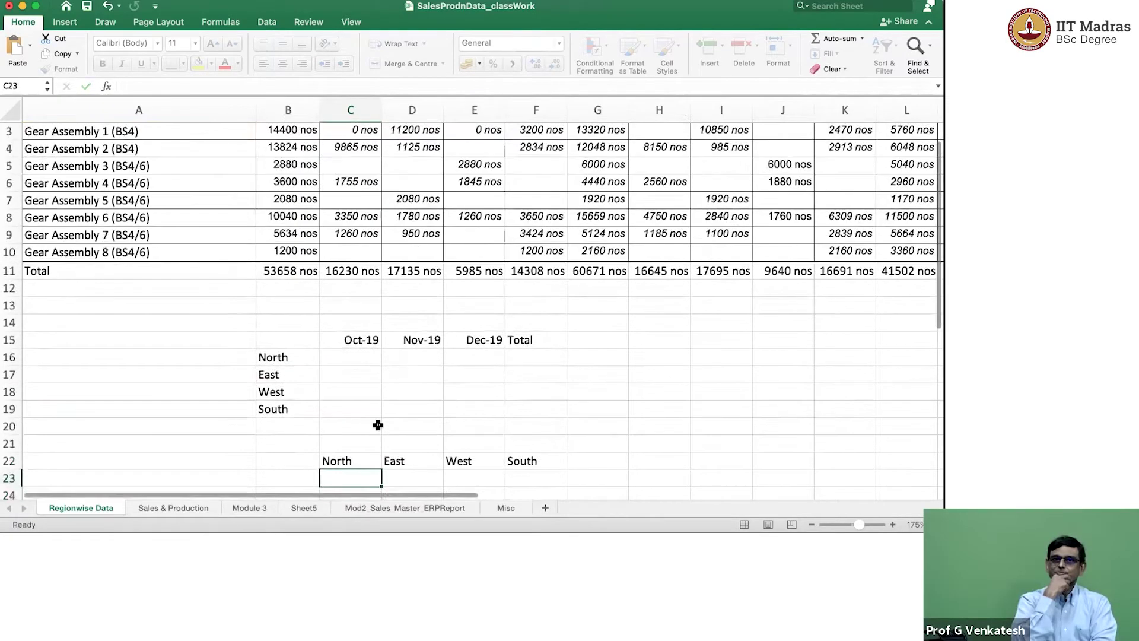
key(Up)
mouse_move(382, 469)
mouse_down()
mouse_move(341, 464)
mouse_move(544, 466)
mouse_up()
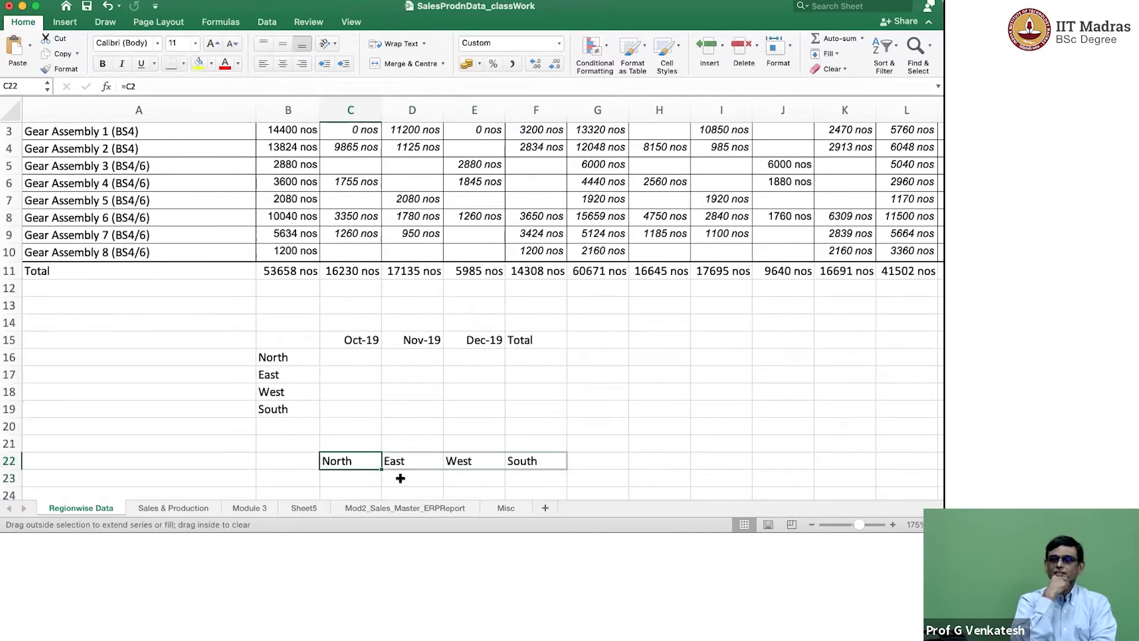
click(302, 479)
text(Oct-)
text(19)
key(Return)
text(Nov)
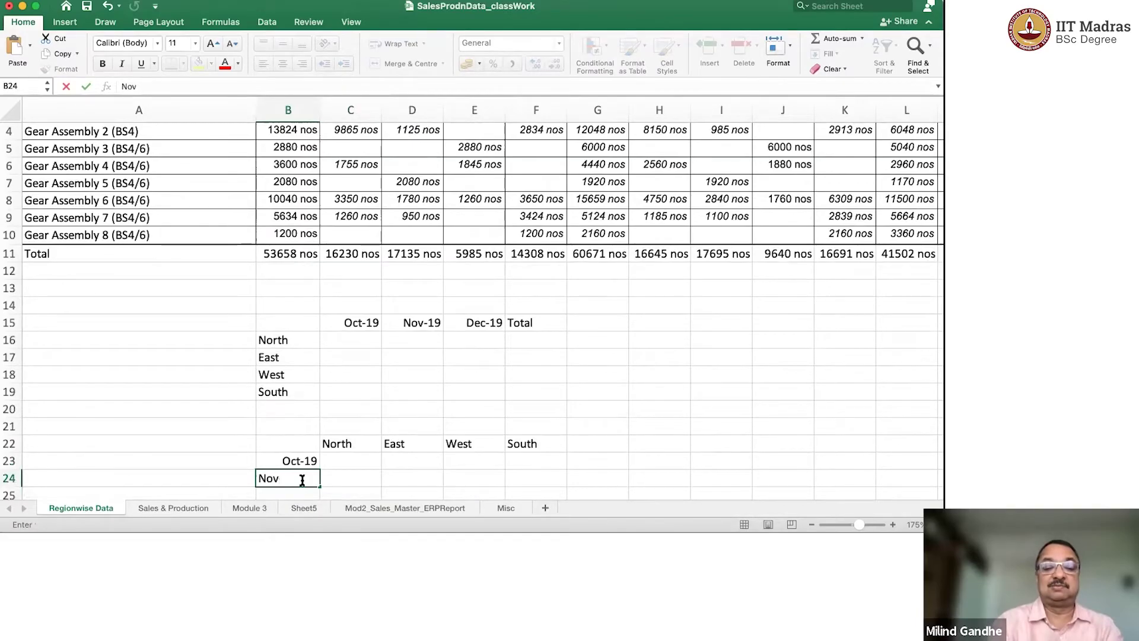
text(-2019)
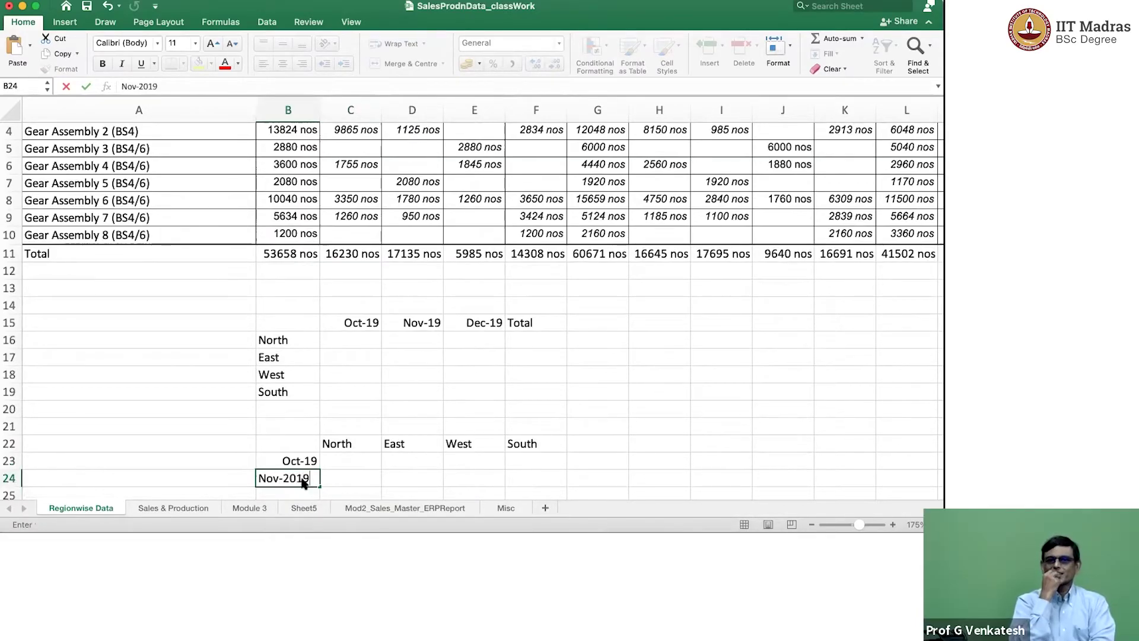
key(Return)
text(Dec-)
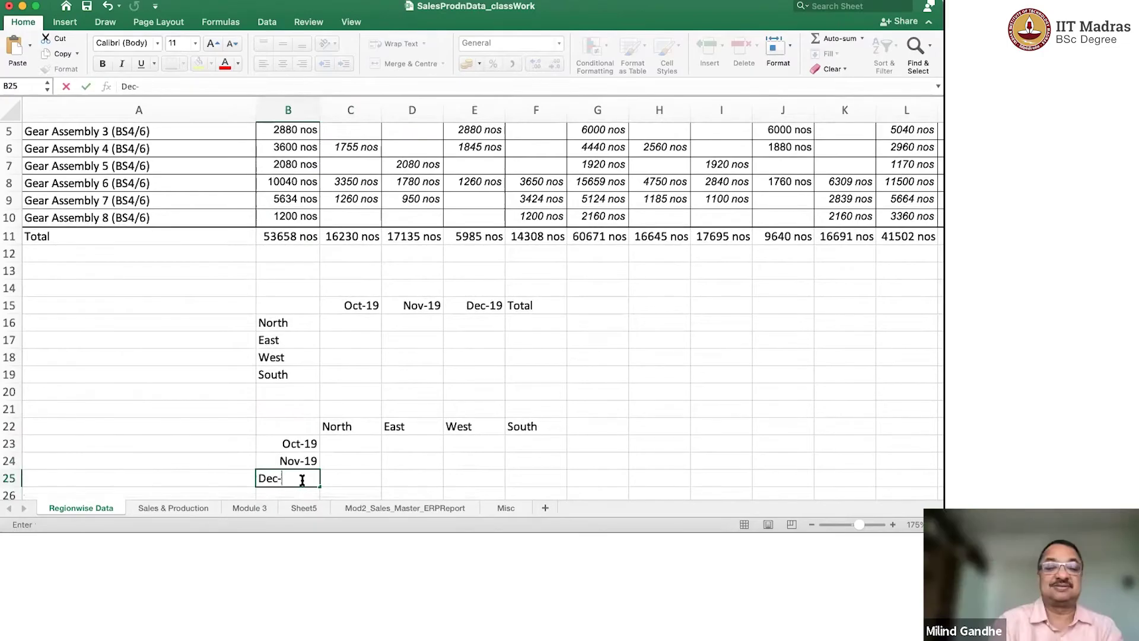
text(19)
key(Return)
Link C23 to the Oct 2019 North total and fill it across to F23.
key(Up)
key(Up)
key(Up)
key(Right)
text(=)
click(350, 220)
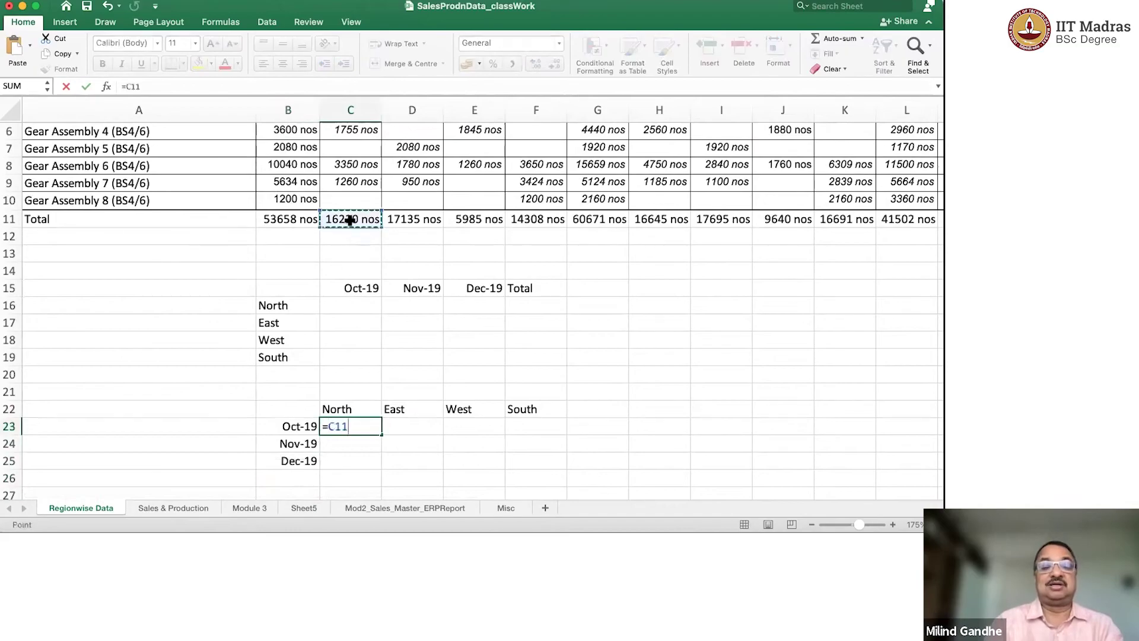
key(Return)
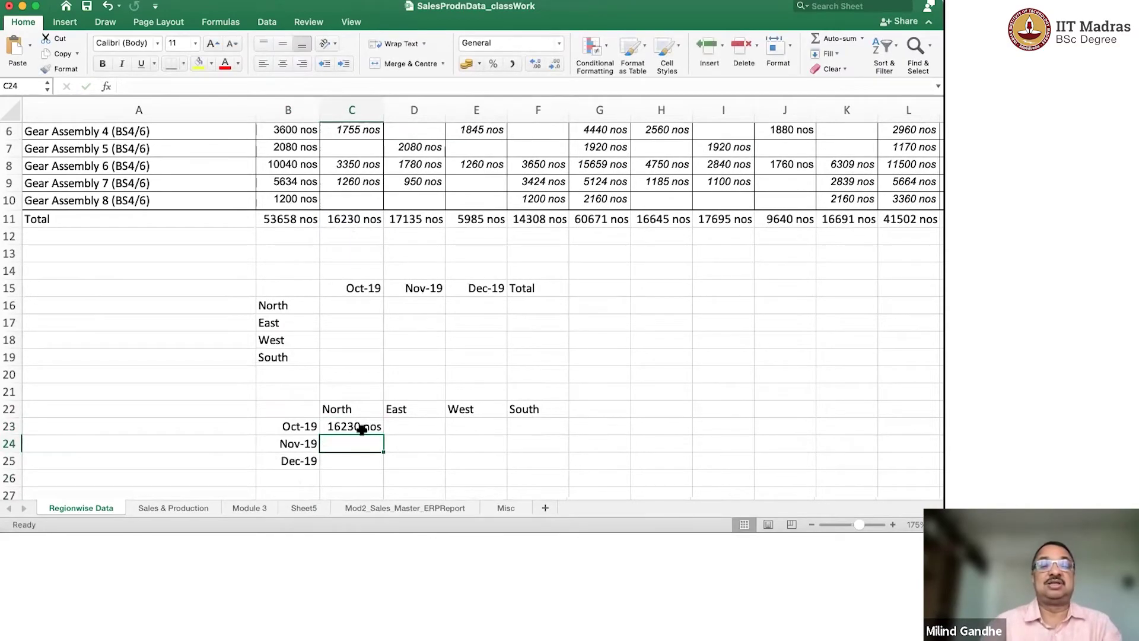
click(360, 429)
drag(383, 435, 547, 432)
click(366, 447)
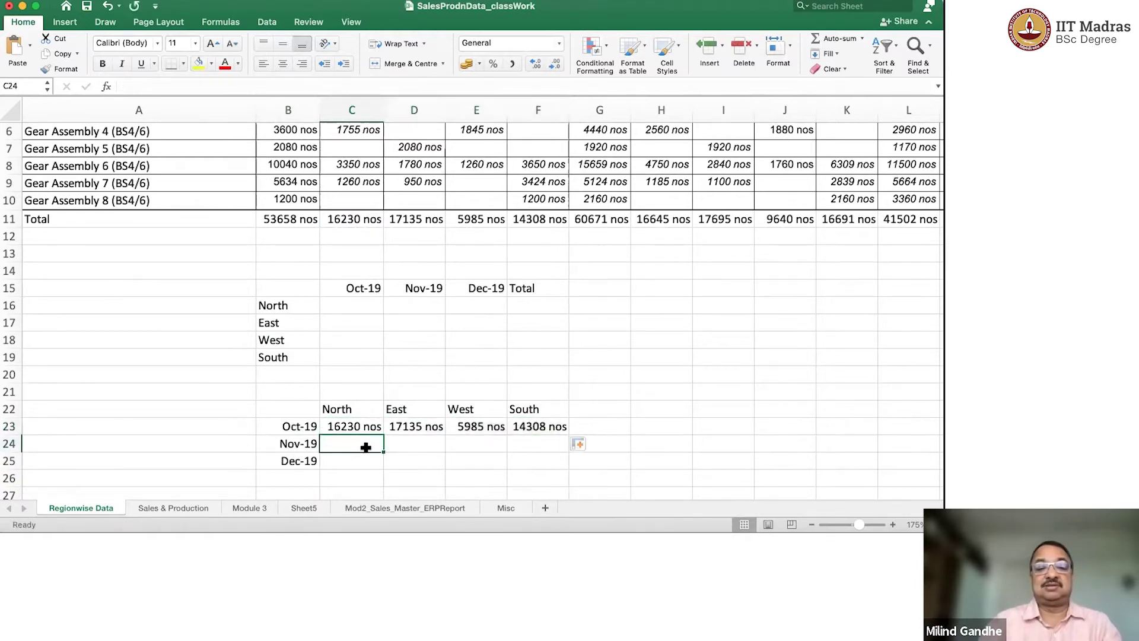
text(=)
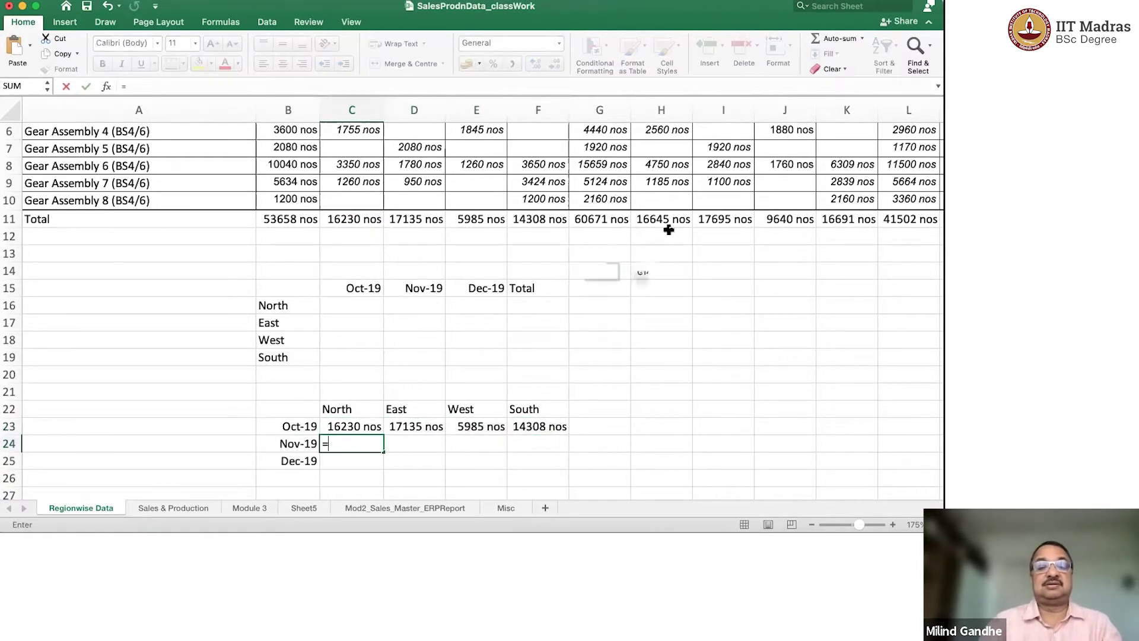
Enter =H11 in C24 and fill it right to F24 for Nov-19.
click(663, 222)
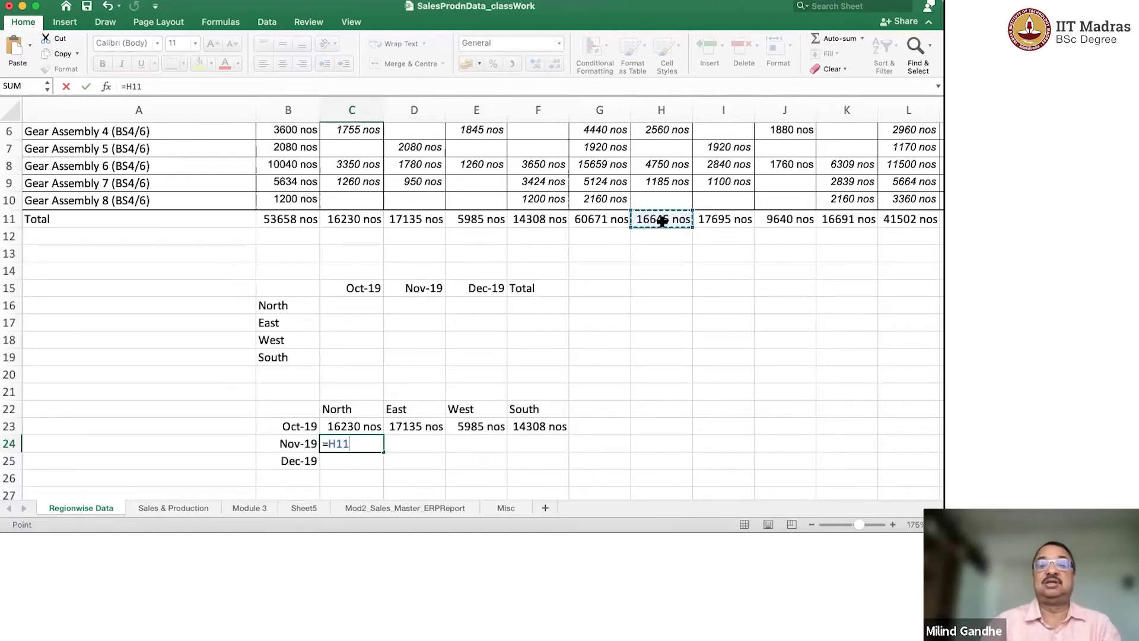
key(Return)
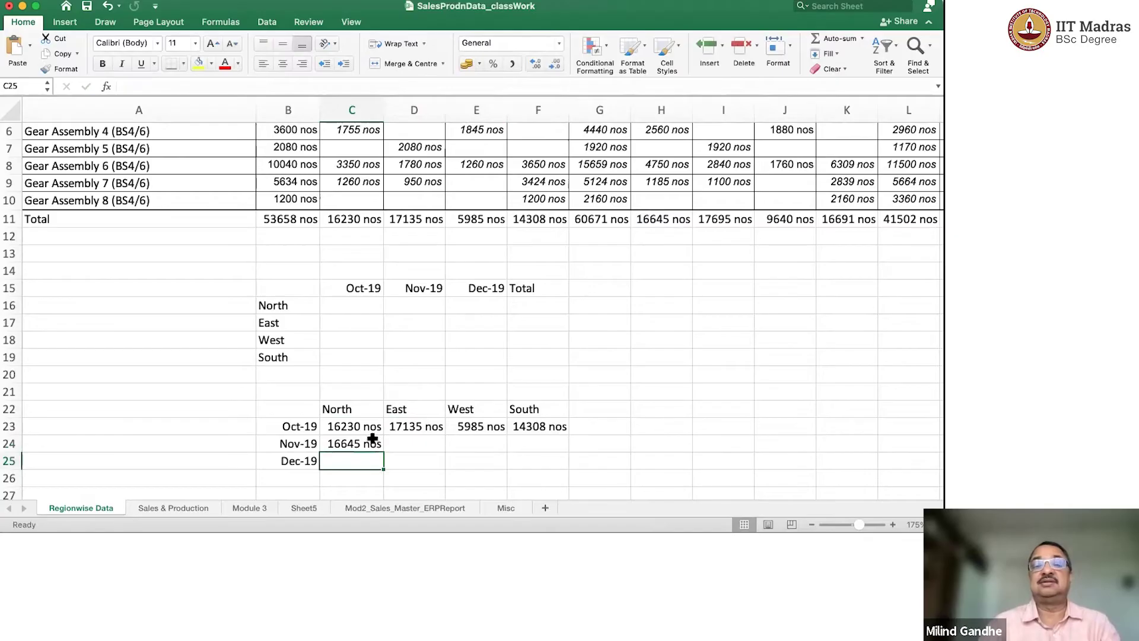
click(371, 441)
drag(381, 452, 346, 464)
click(343, 462)
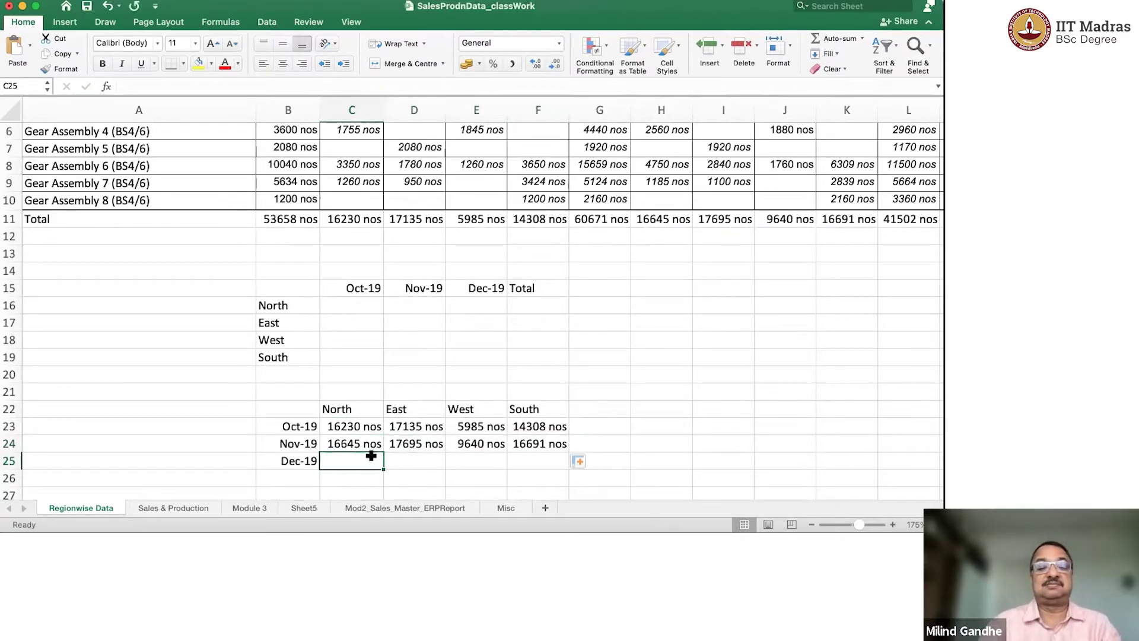
text(=)
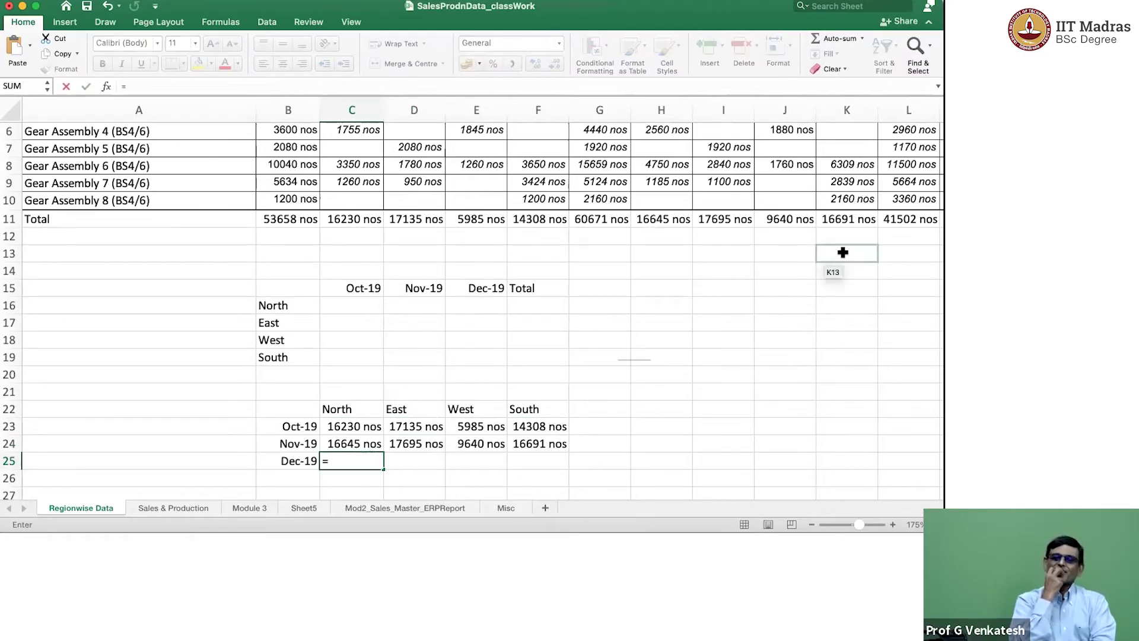
scroll(843, 252, right, 2)
Enter =M11 in C25 and fill right to F25, giving 11815, 8295, 7485, 13907.
click(901, 227)
key(Return)
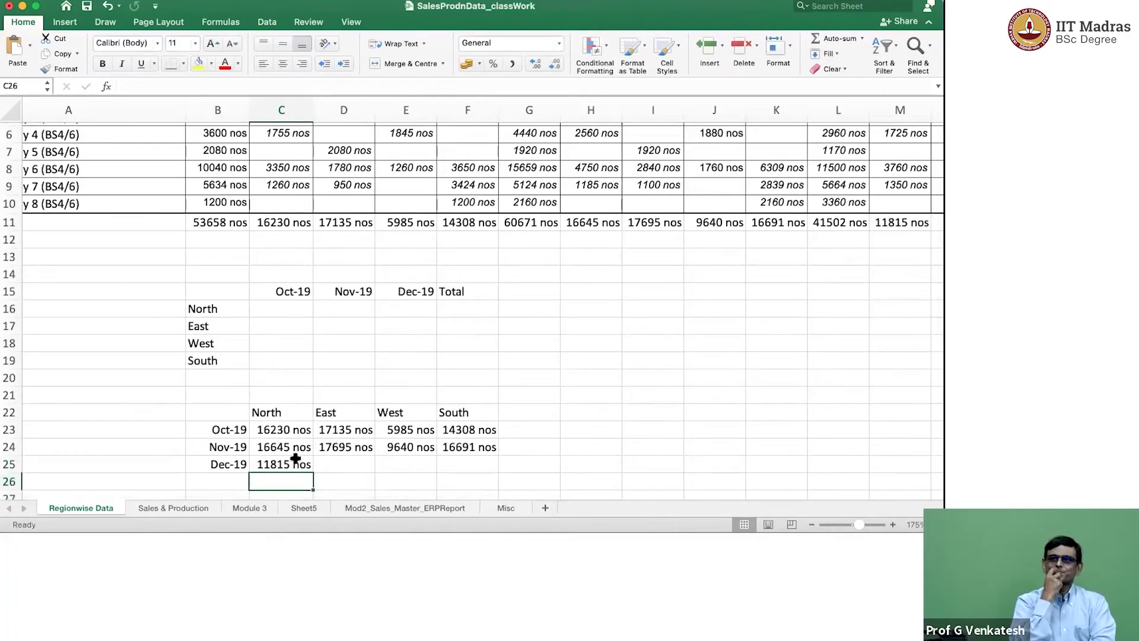
click(295, 458)
drag(314, 471, 481, 472)
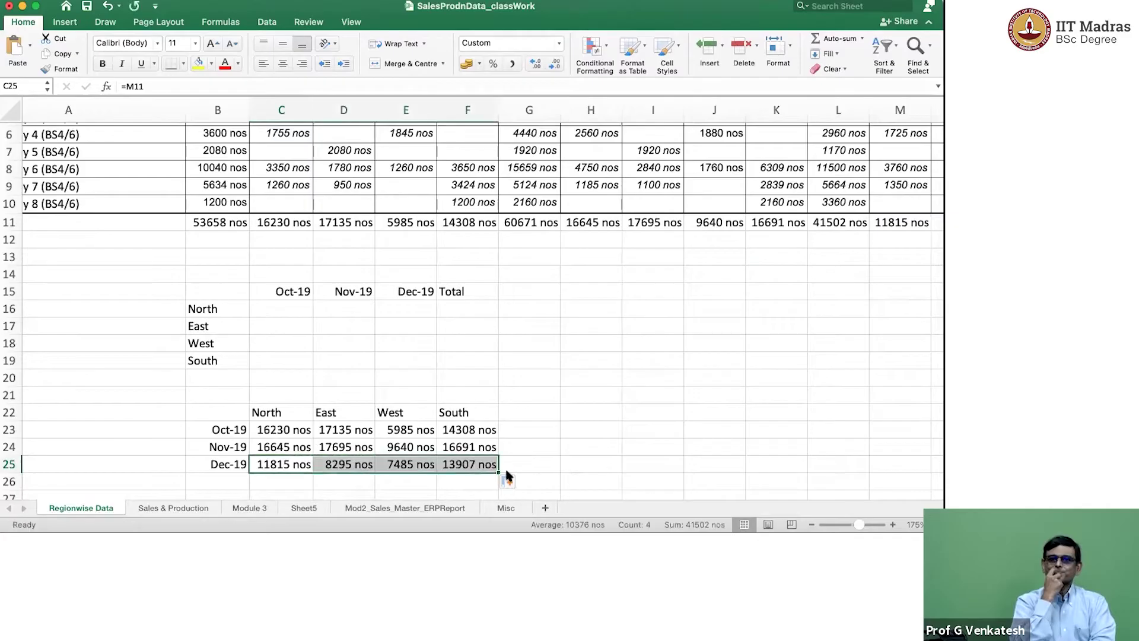
click(579, 467)
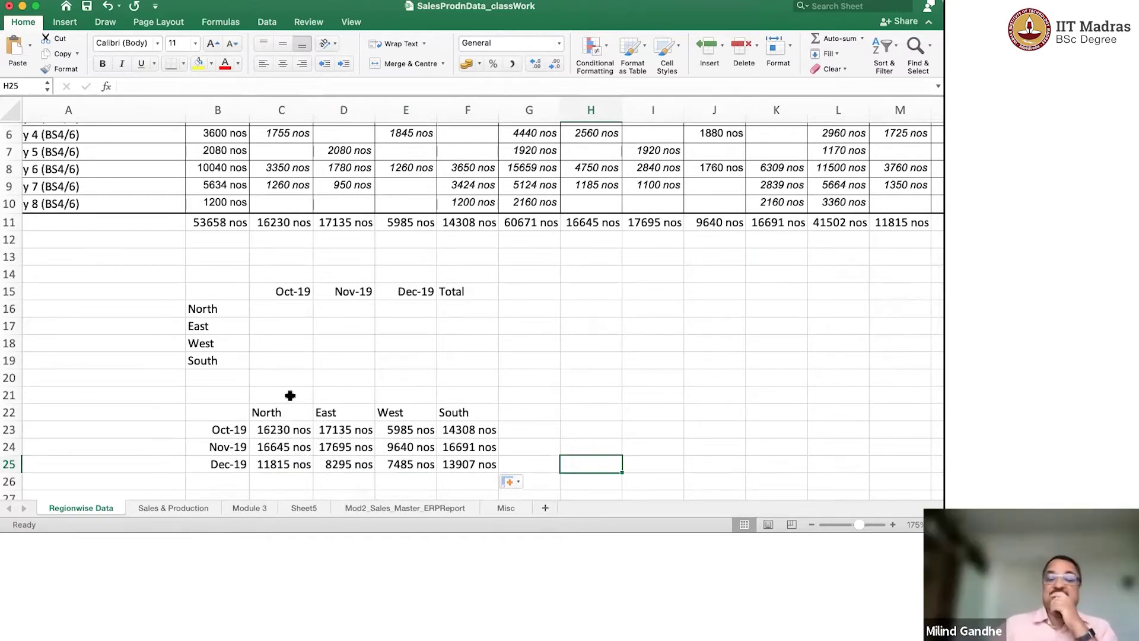
Copy C23:F25, paste it at C16, then undo the resulting #REF! errors.
click(267, 309)
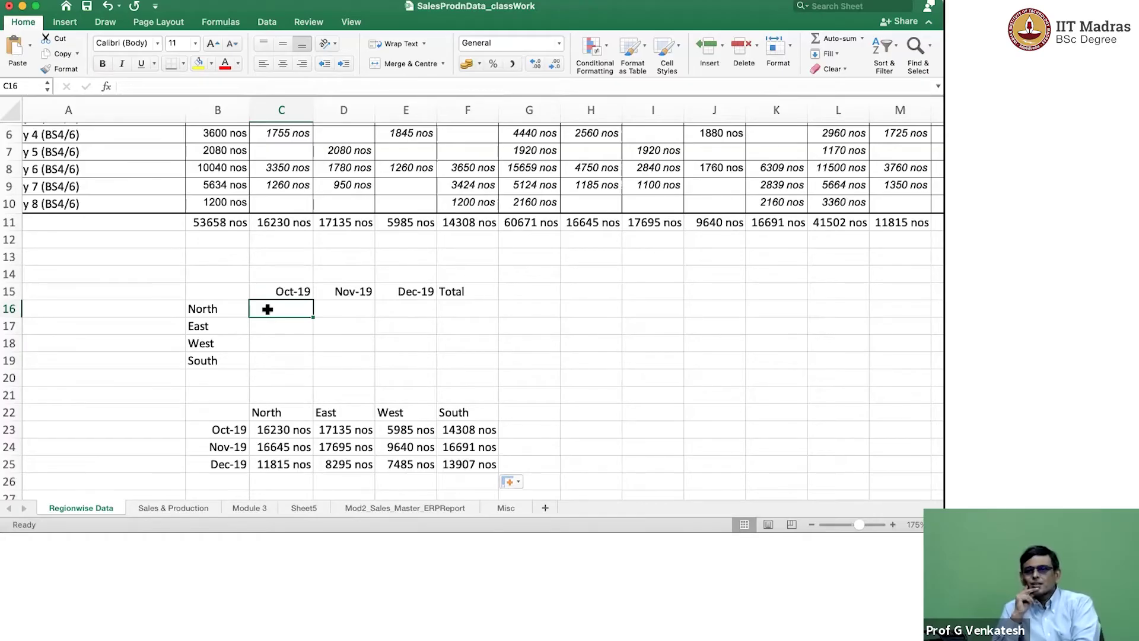
click(276, 429)
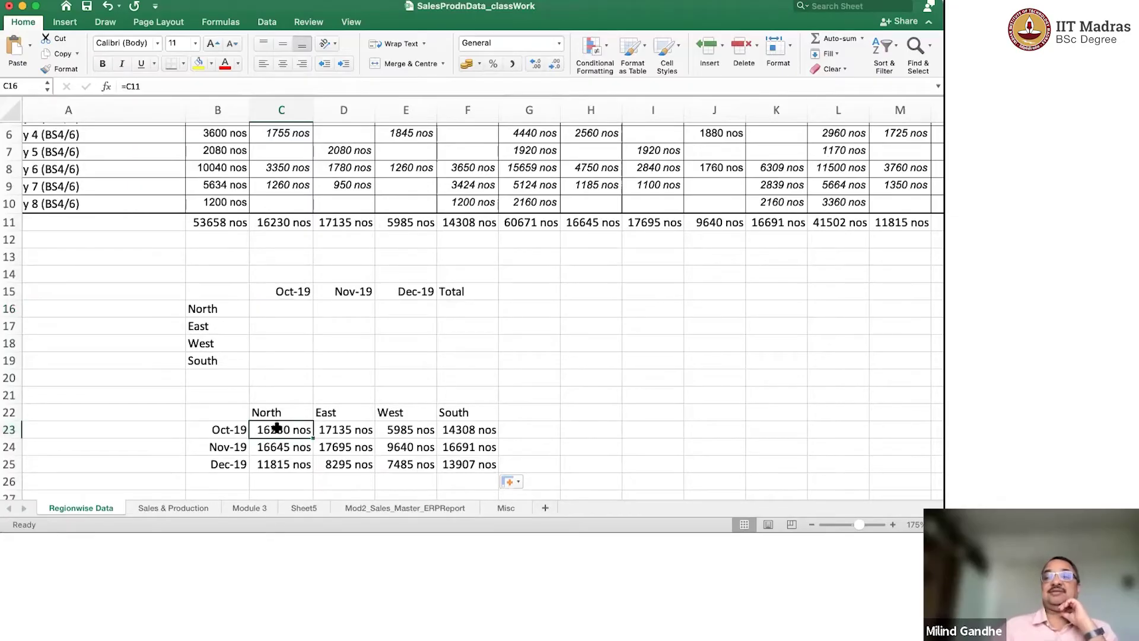
shift+click(488, 466)
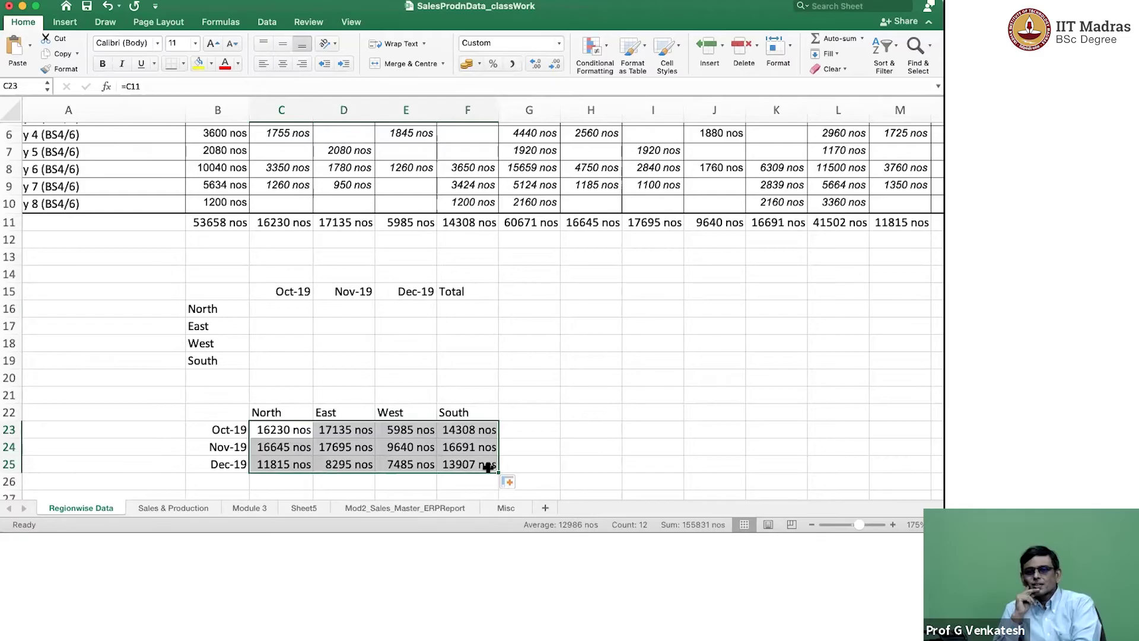
key(super+c)
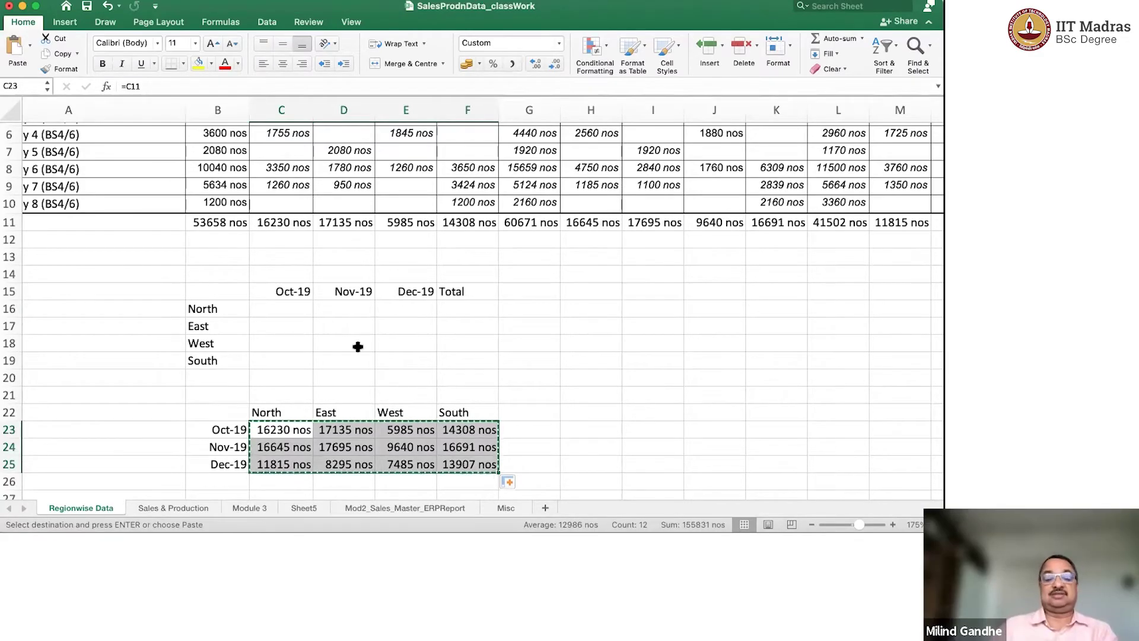
click(287, 308)
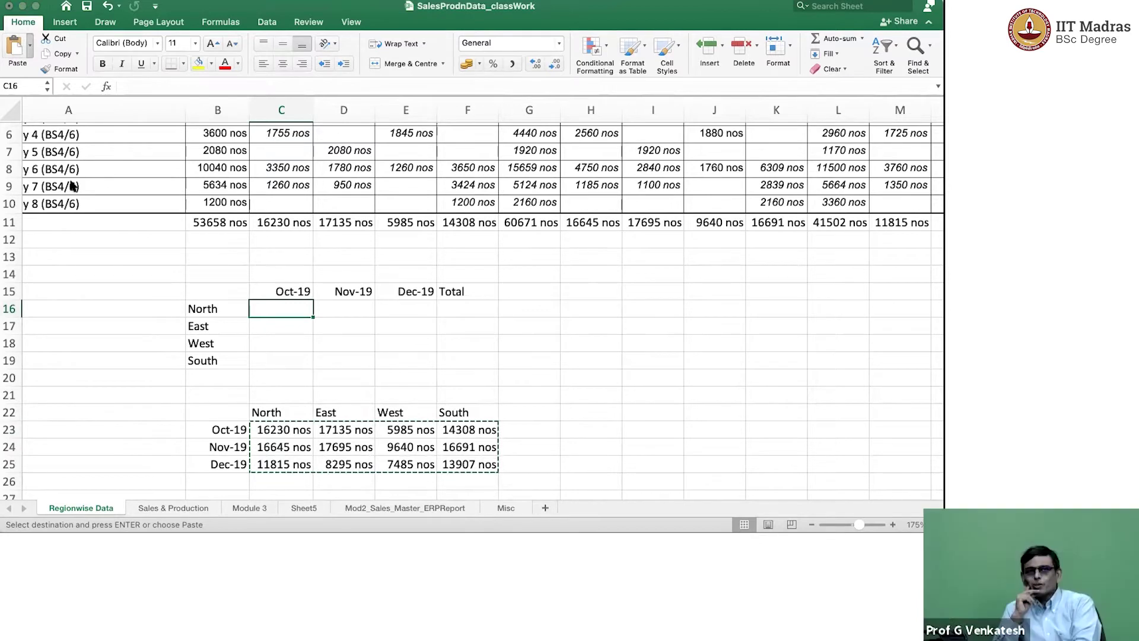
key(ctrl+v)
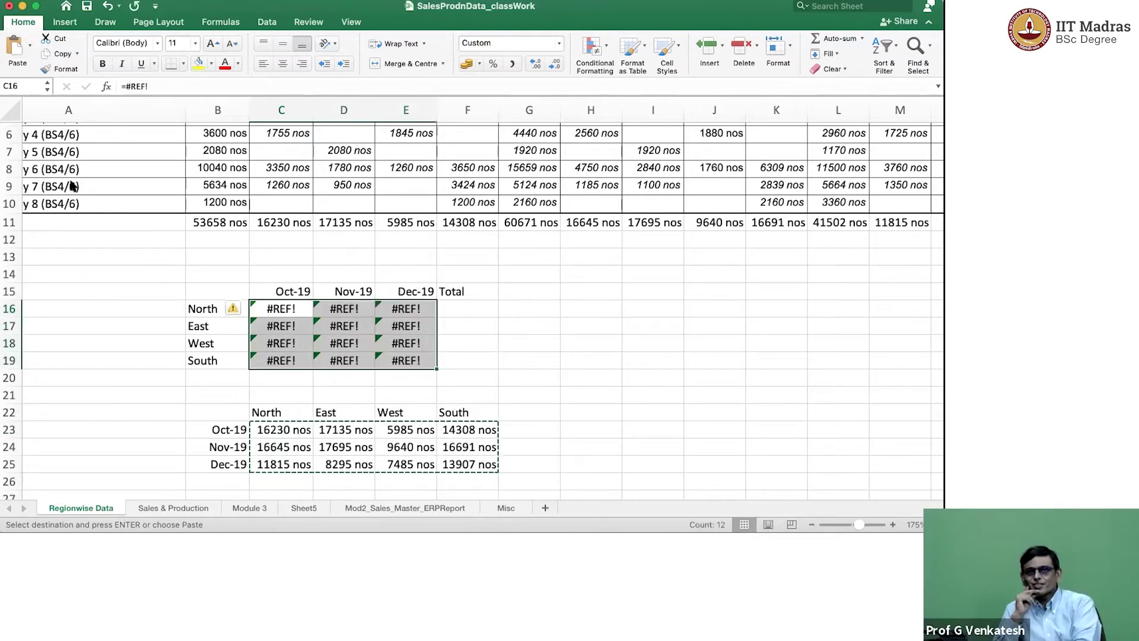
key(ctrl+z)
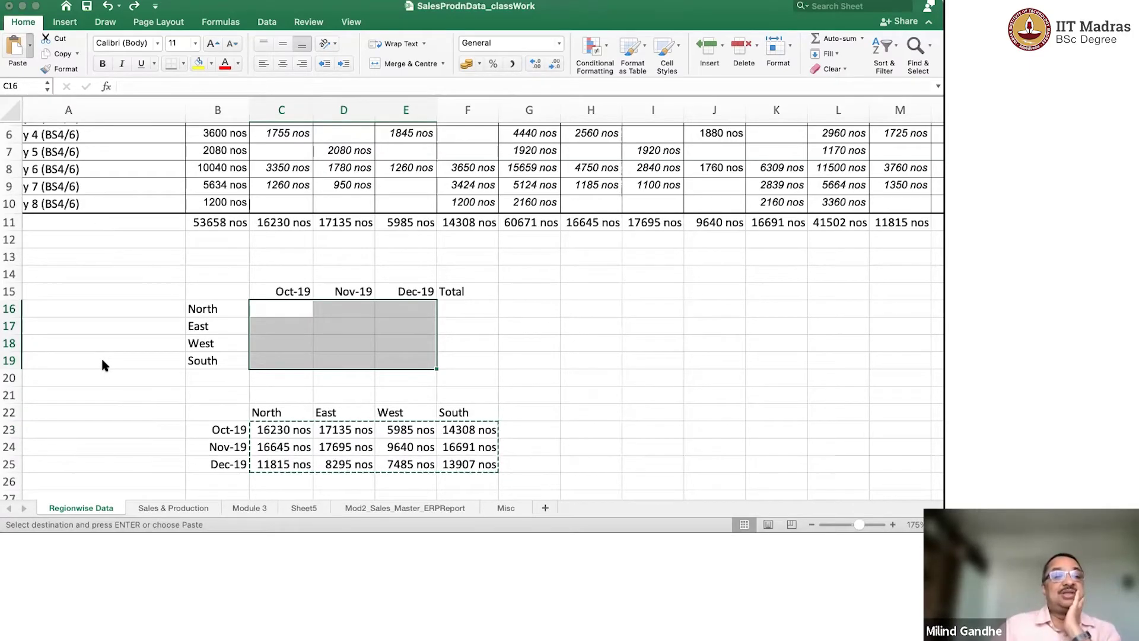
Paste Special at C16 as transposed values, giving North 16230, 16645, 11815.
key(ctrl+super+v)
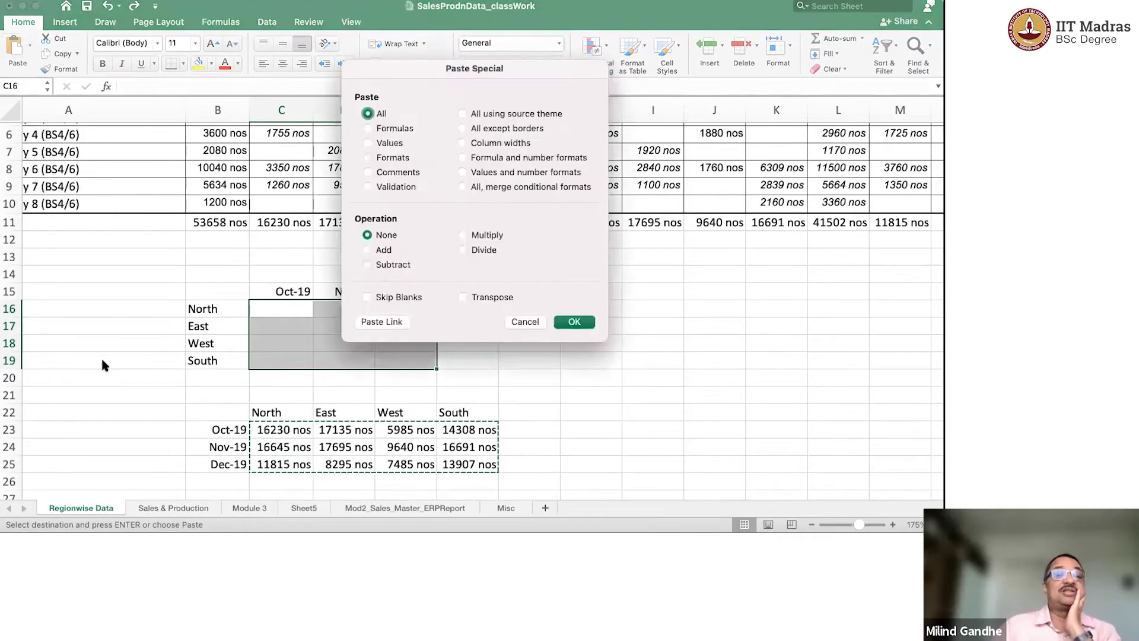
click(366, 143)
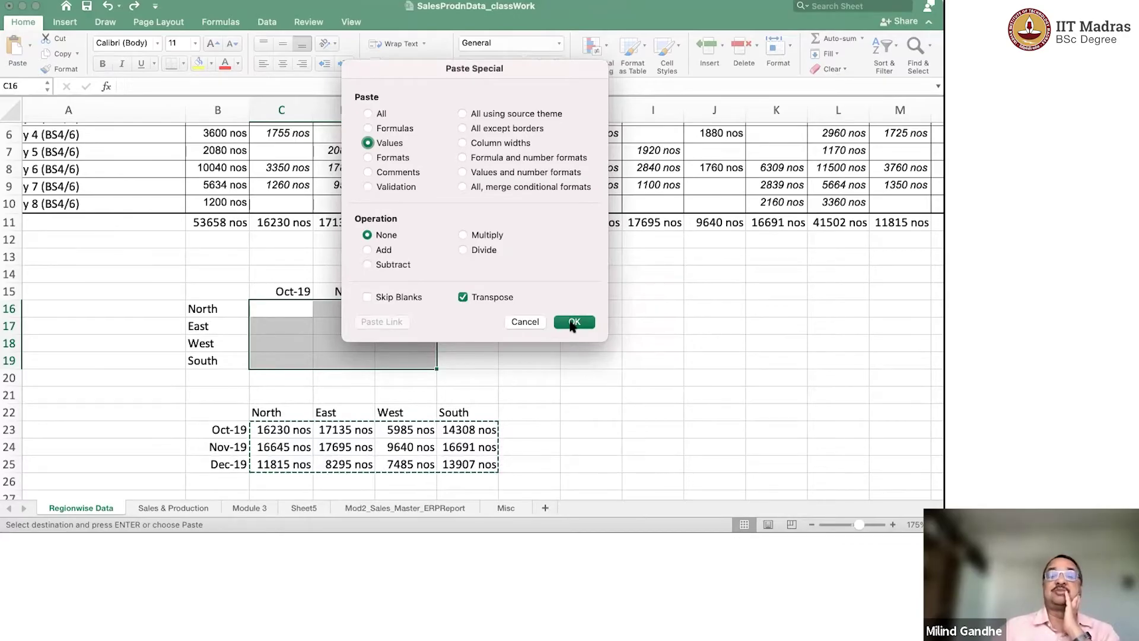
click(573, 325)
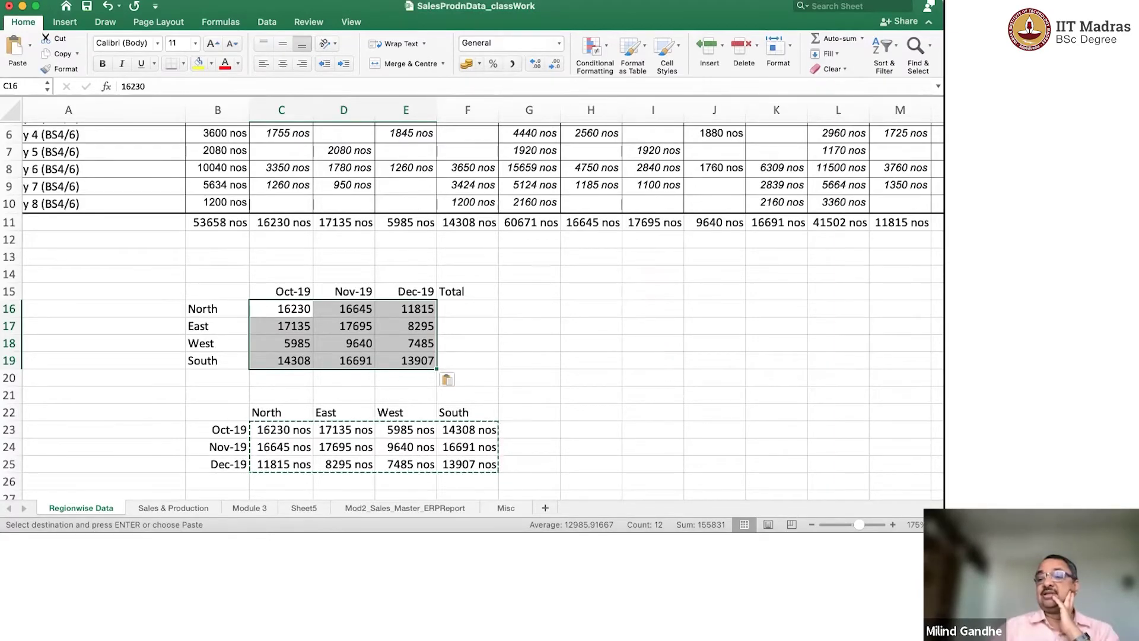
click(472, 293)
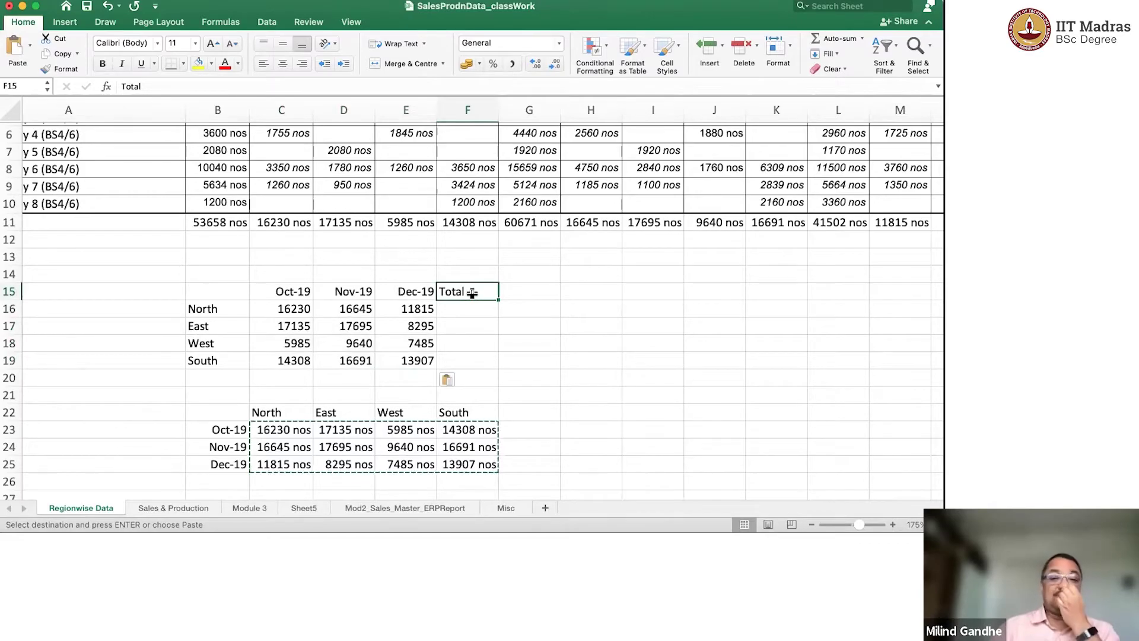
Label B20 'Total', enter =SUM(C16:C19) in C20, and fill it right to E20.
click(223, 376)
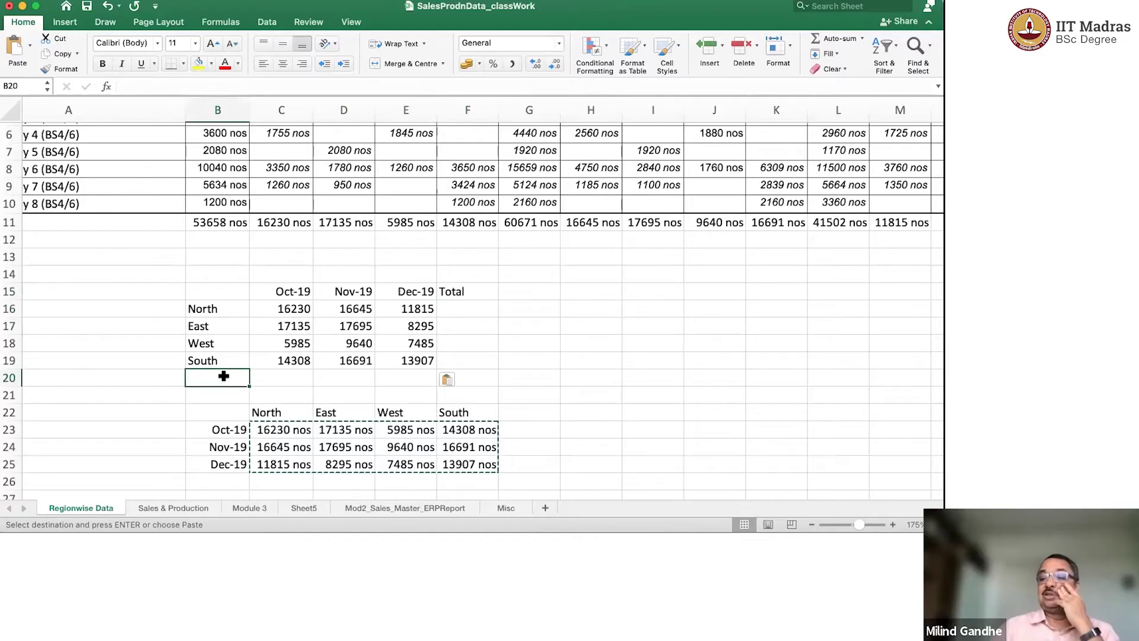
text(Total)
key(Tab)
text(=sum()
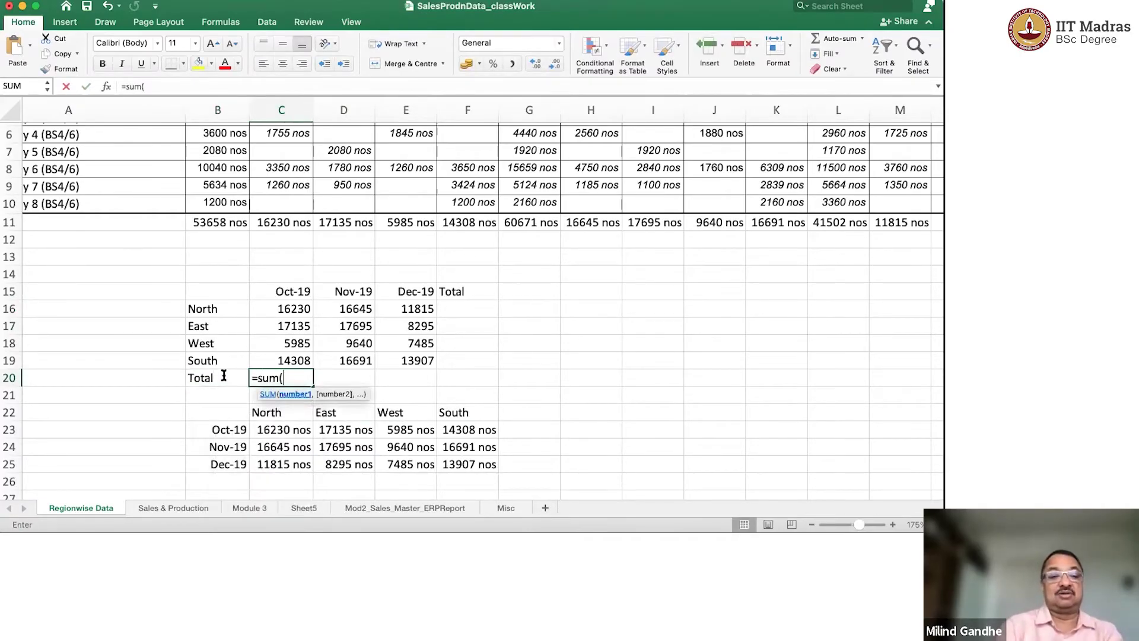
key(Up)
key(shift+Up)
key(shift+Up)
key(shift+Up)
text())
key(Return)
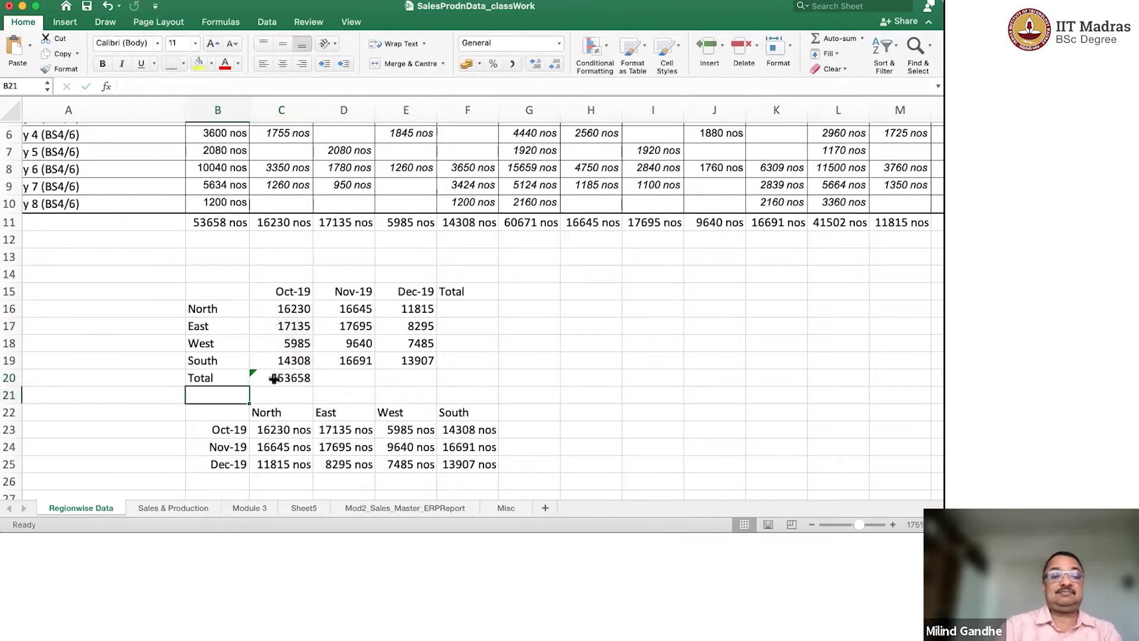
click(275, 377)
drag(312, 386, 410, 382)
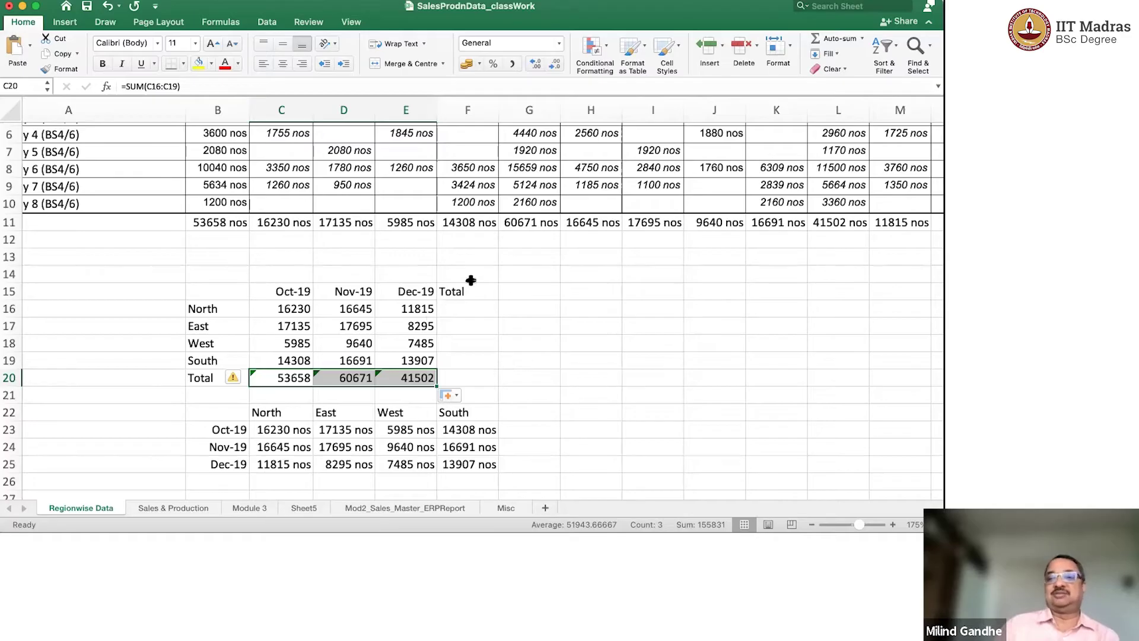
Rename the F15 heading from Total to Max Monthly Sales.
click(474, 309)
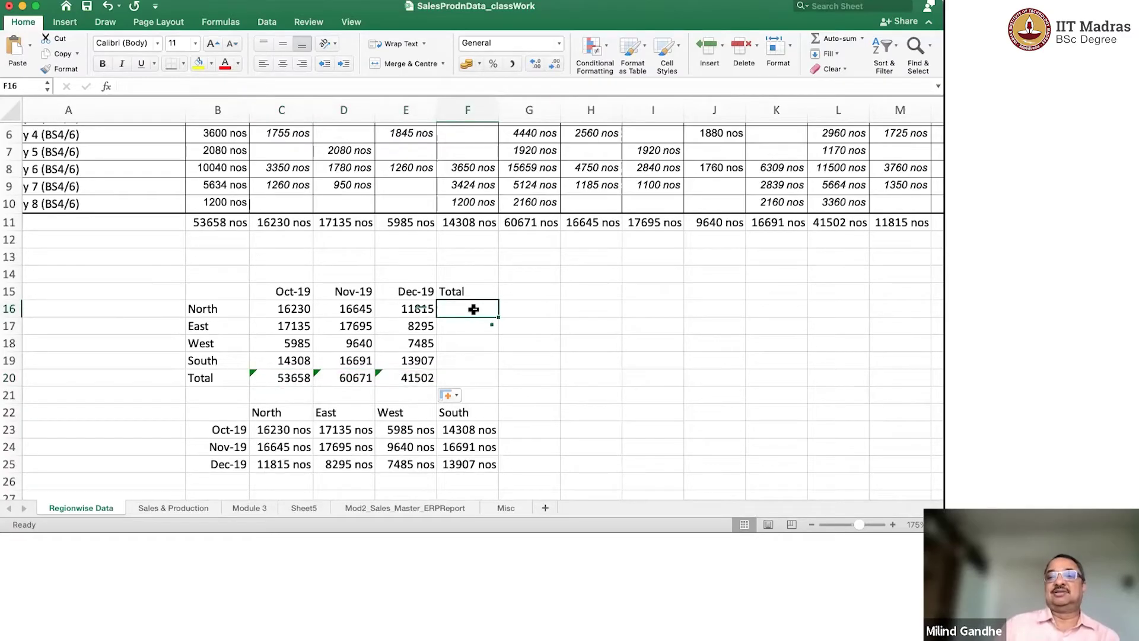
text(=)
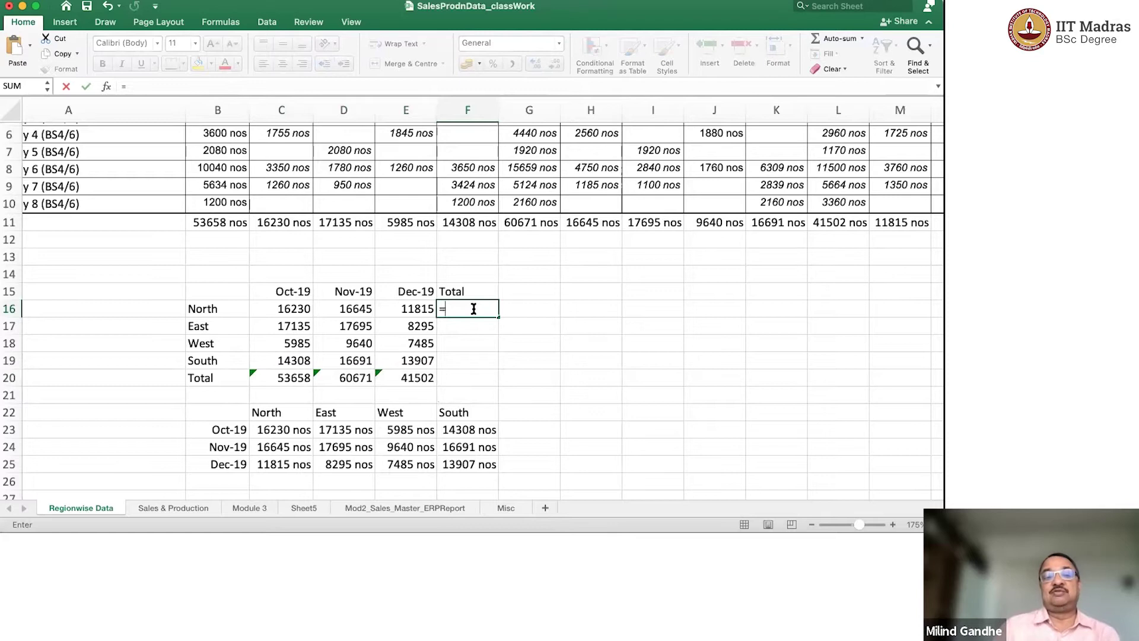
key(Escape)
key(Up)
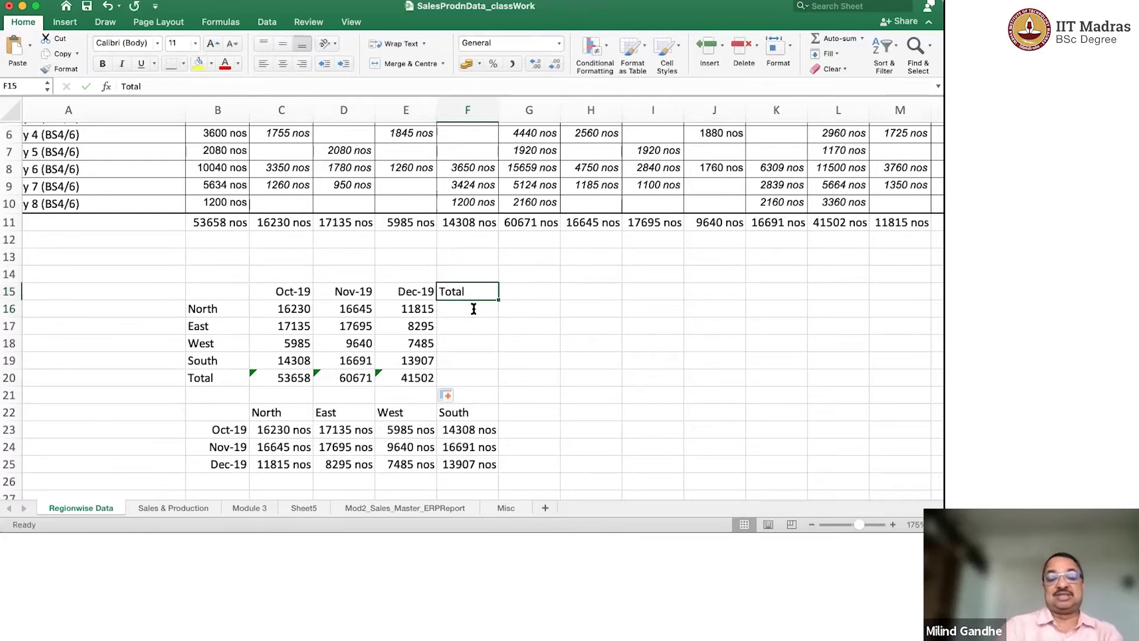
text(Max)
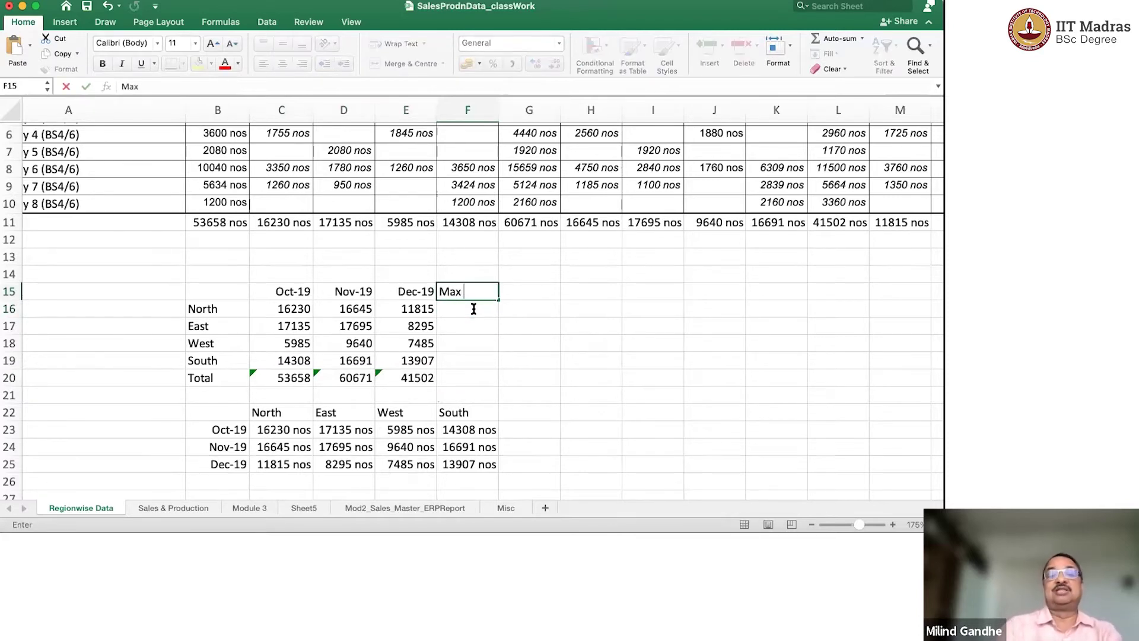
text( Monthly Sales)
key(Return)
text(=)
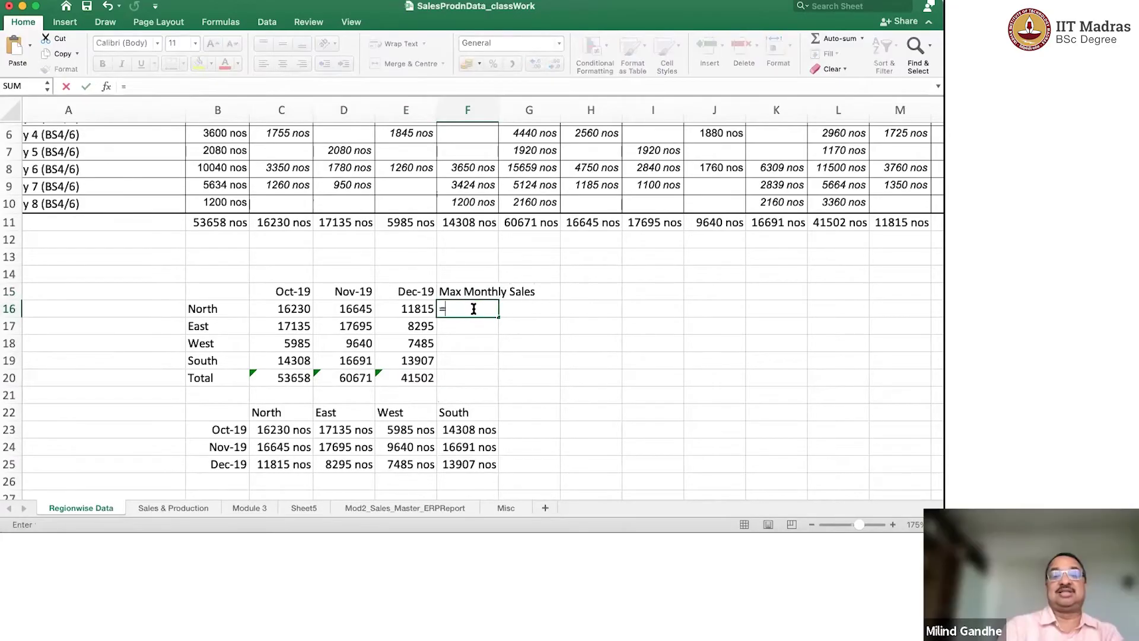
text(max()
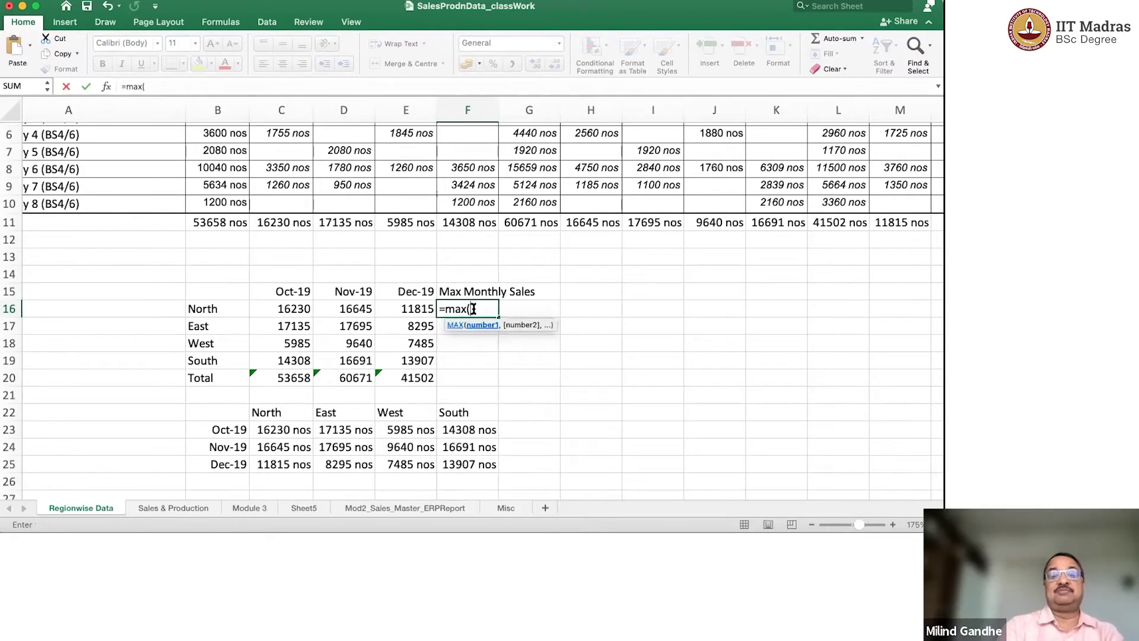
Enter =MAX(C16:E16) in F16 and fill it down to F19.
key(Left)
key(shift+Left)
key(shift+Left)
text())
key(Return)
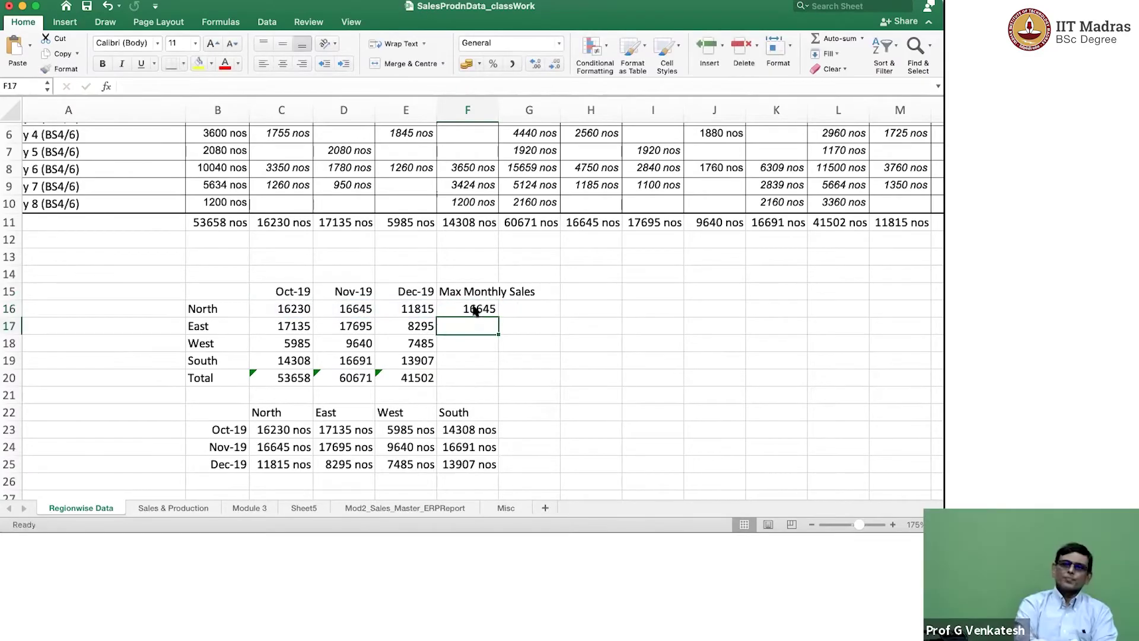
click(467, 307)
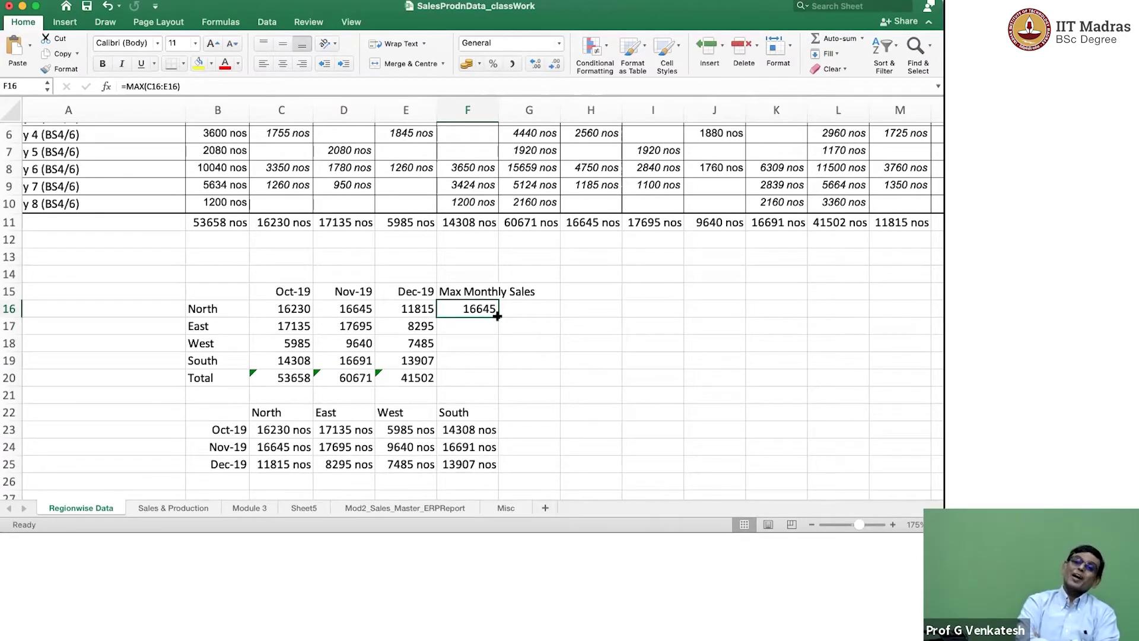
drag(496, 315, 495, 374)
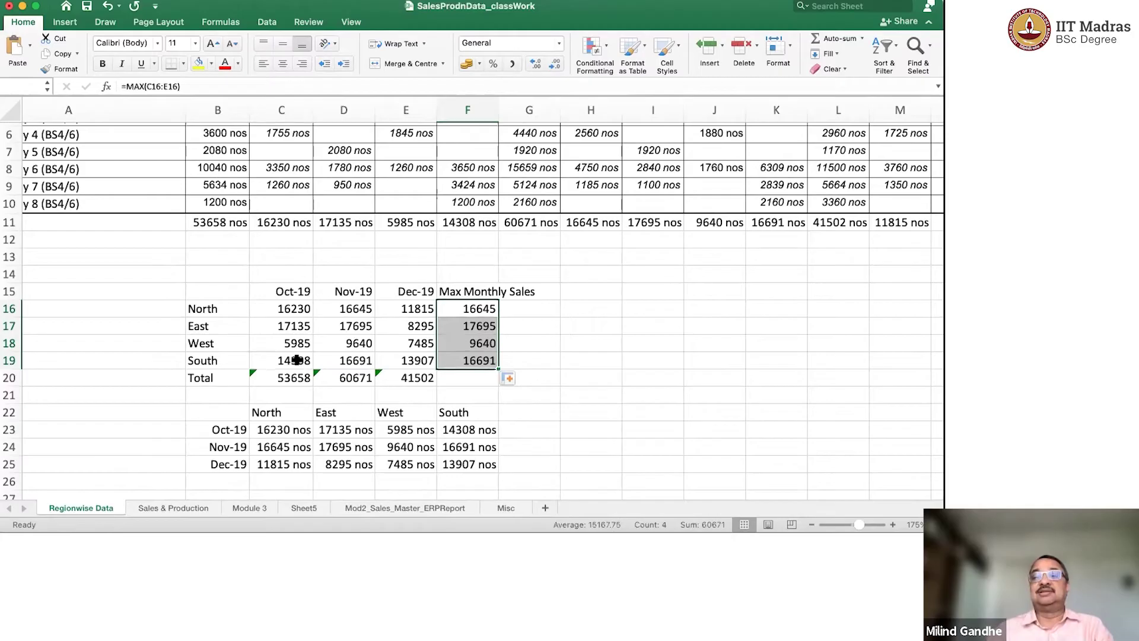
click(297, 359)
text(20000)
key(Return)
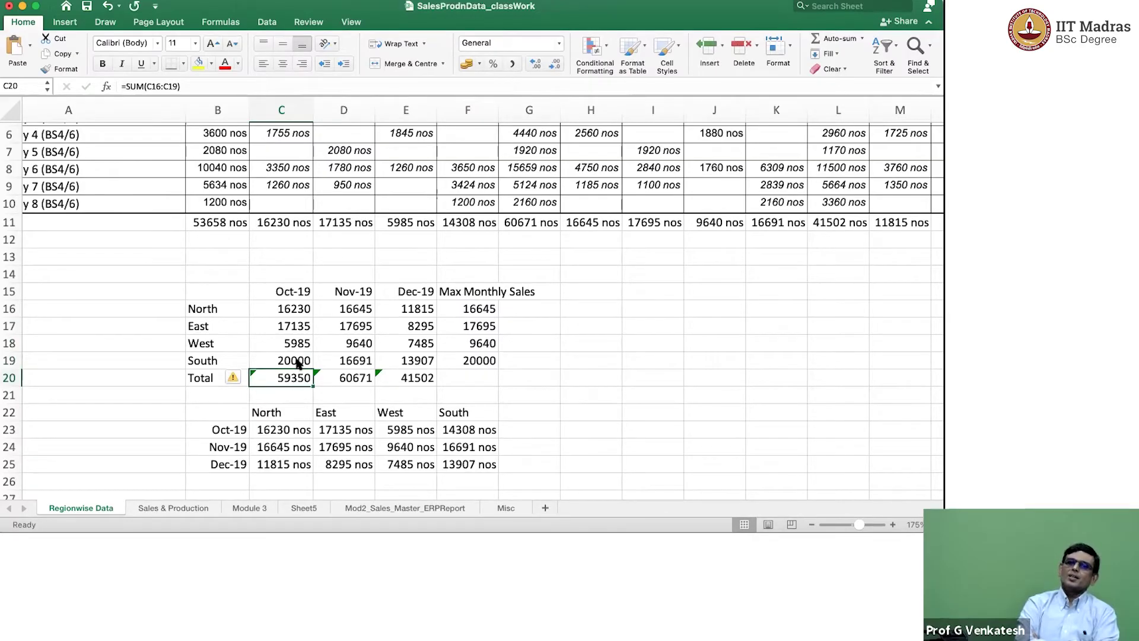
key(super+z)
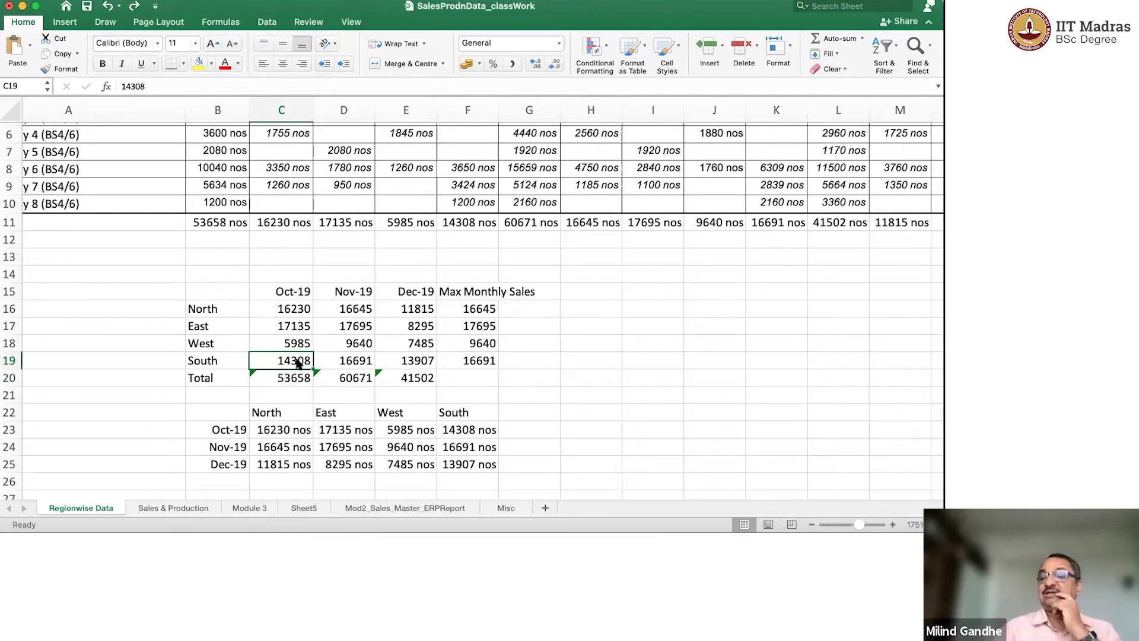
Enter 'Sales per agent' with 5000 in B14/D14 and head G15 'No of agents Needed'.
click(228, 275)
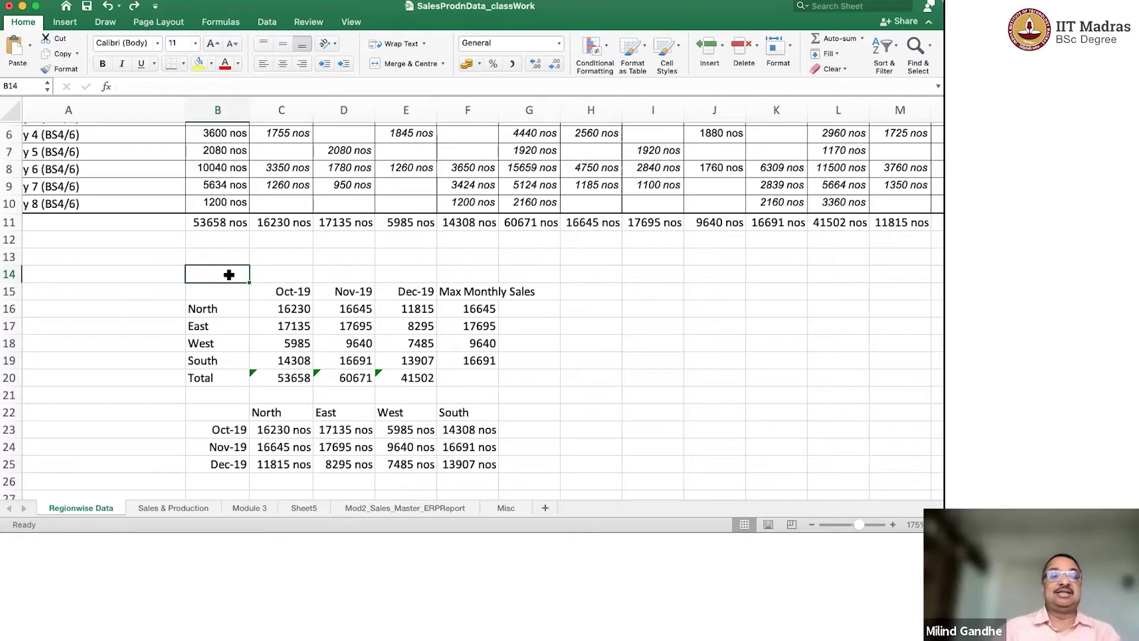
text(Sales per agent)
key(Tab)
key(Tab)
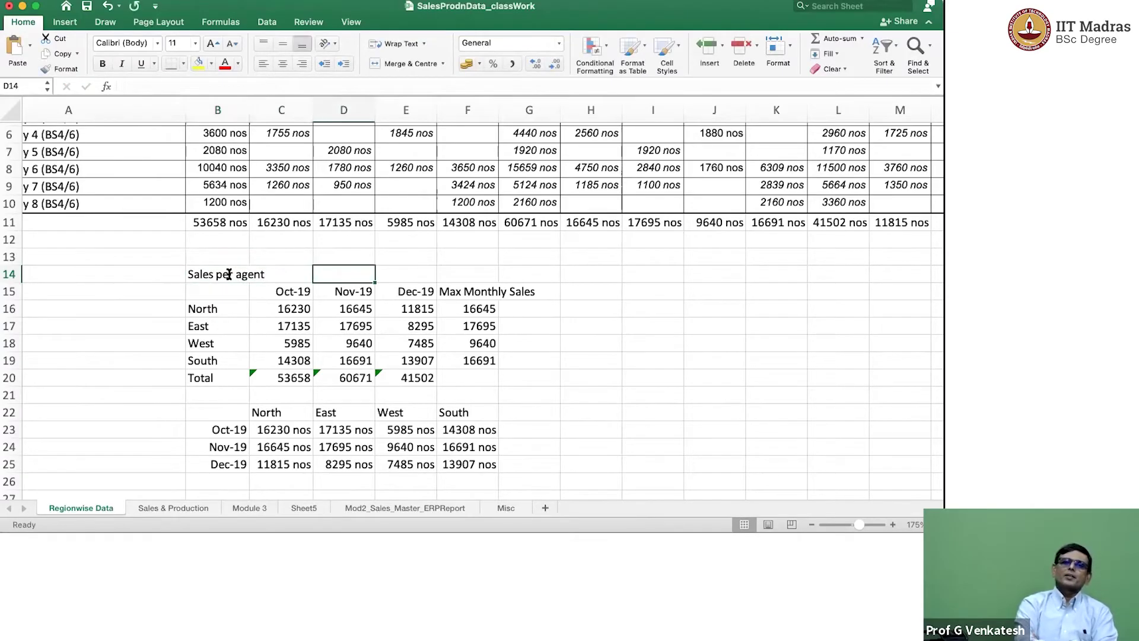
text(5000)
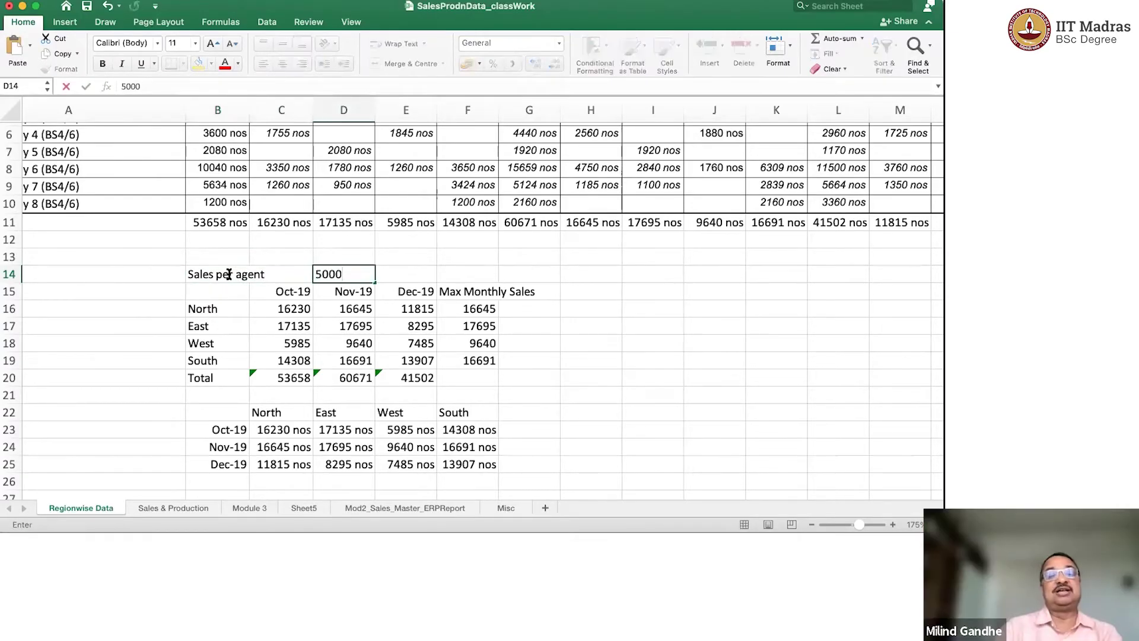
key(Return)
key(Right)
key(Right)
key(Right)
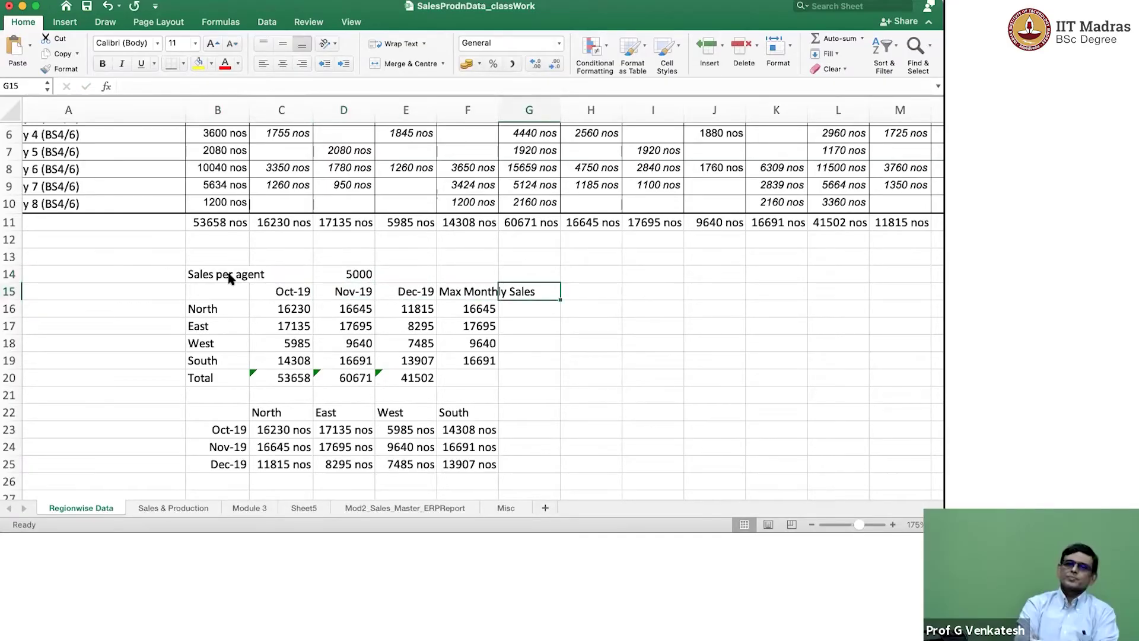
text(No )
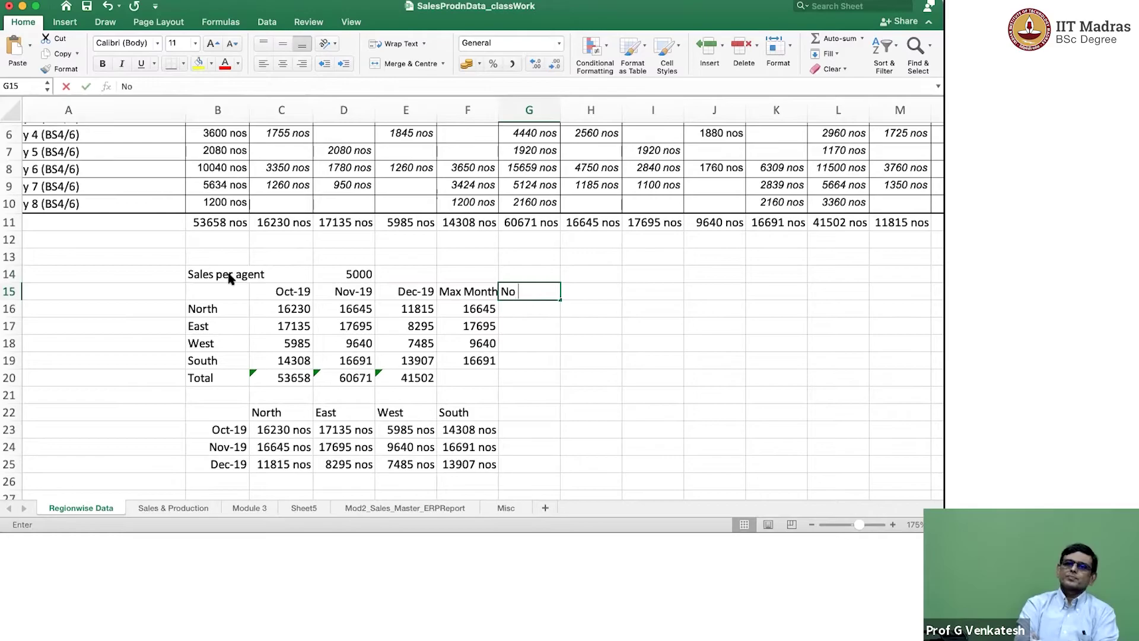
text(of agen)
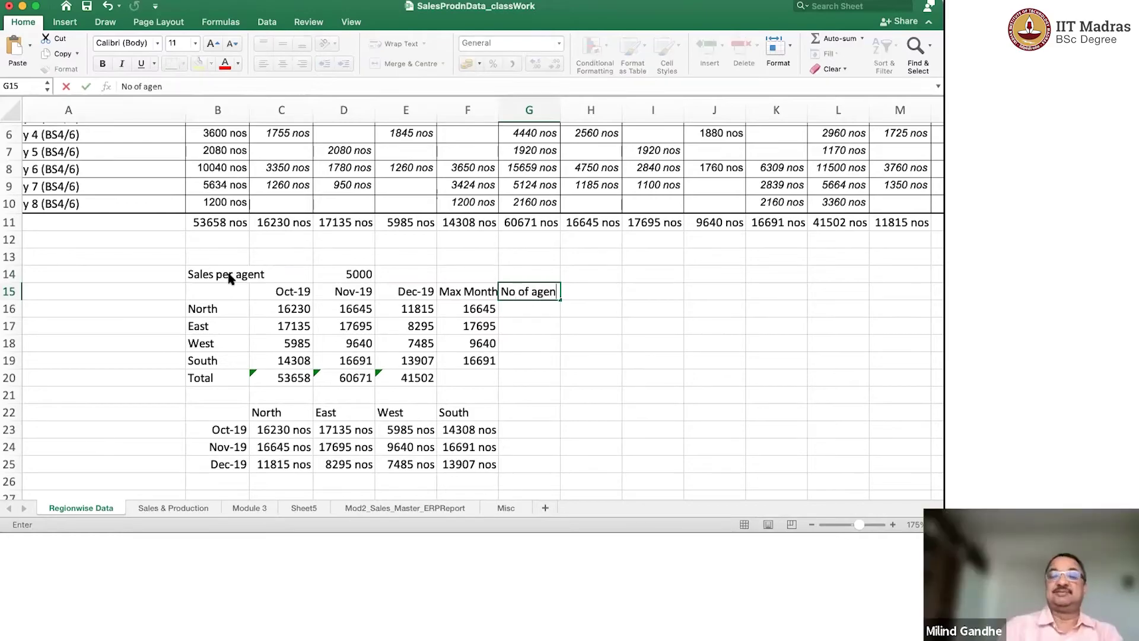
text(ts Nee)
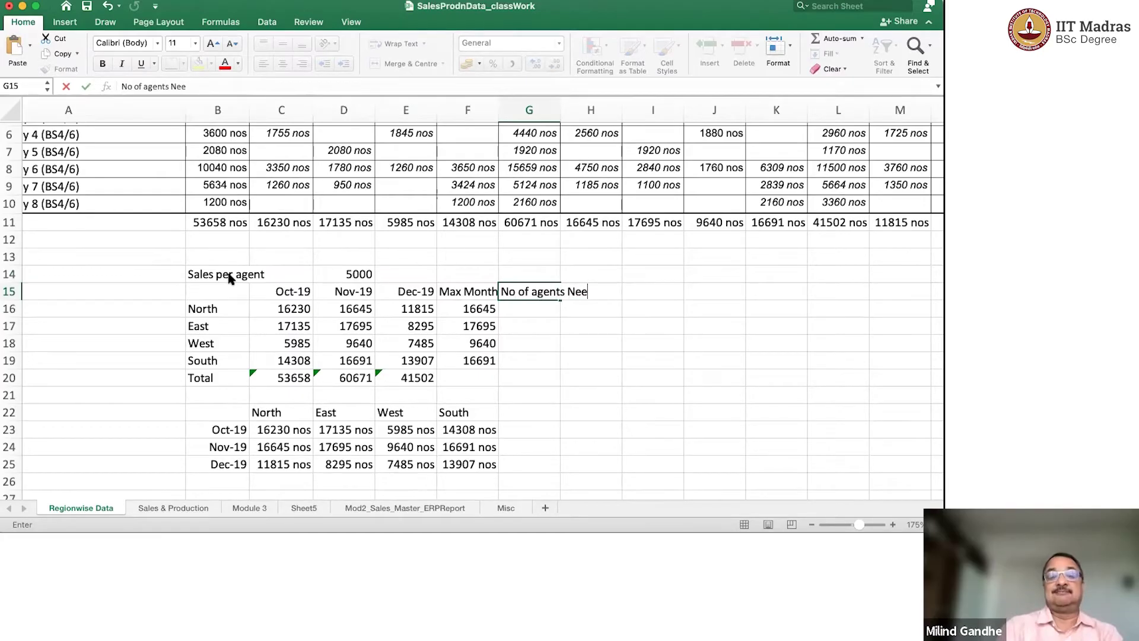
text(ded)
key(Return)
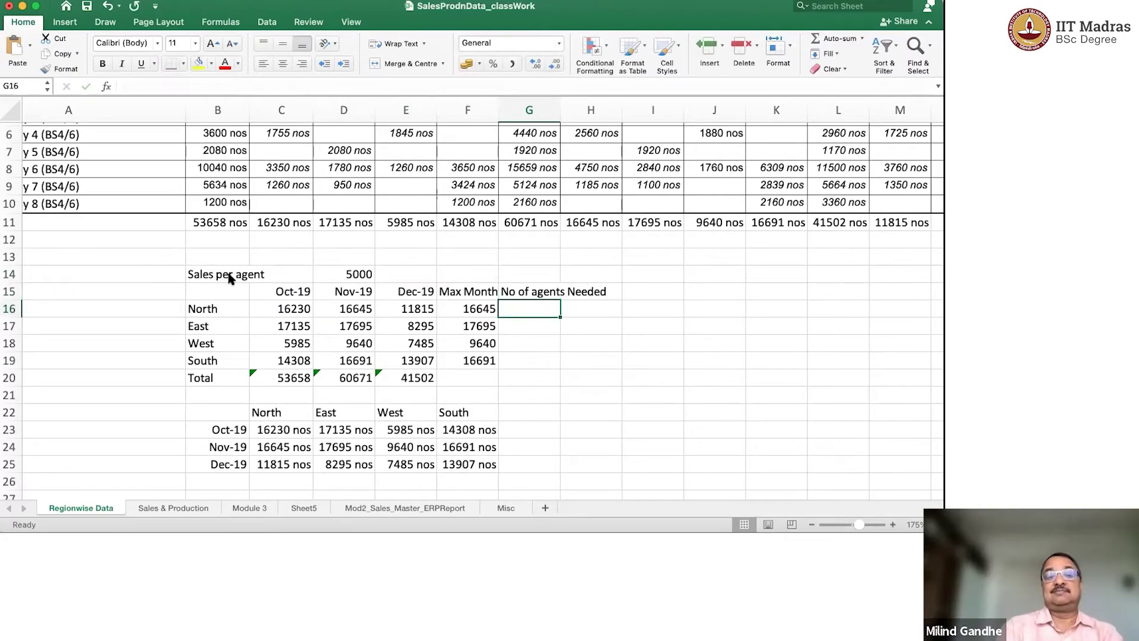
text(=)
Enter =F16/$D$14 in G16 so North needs 3.329 agents.
key(Left)
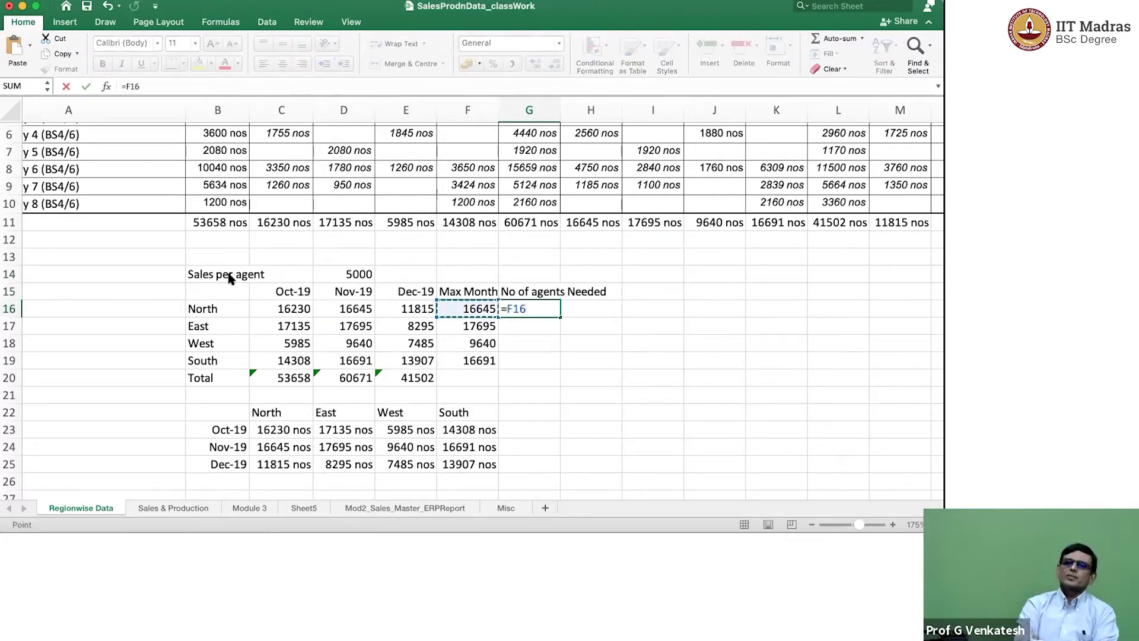
text(/)
key(Up)
key(Up)
key(Left)
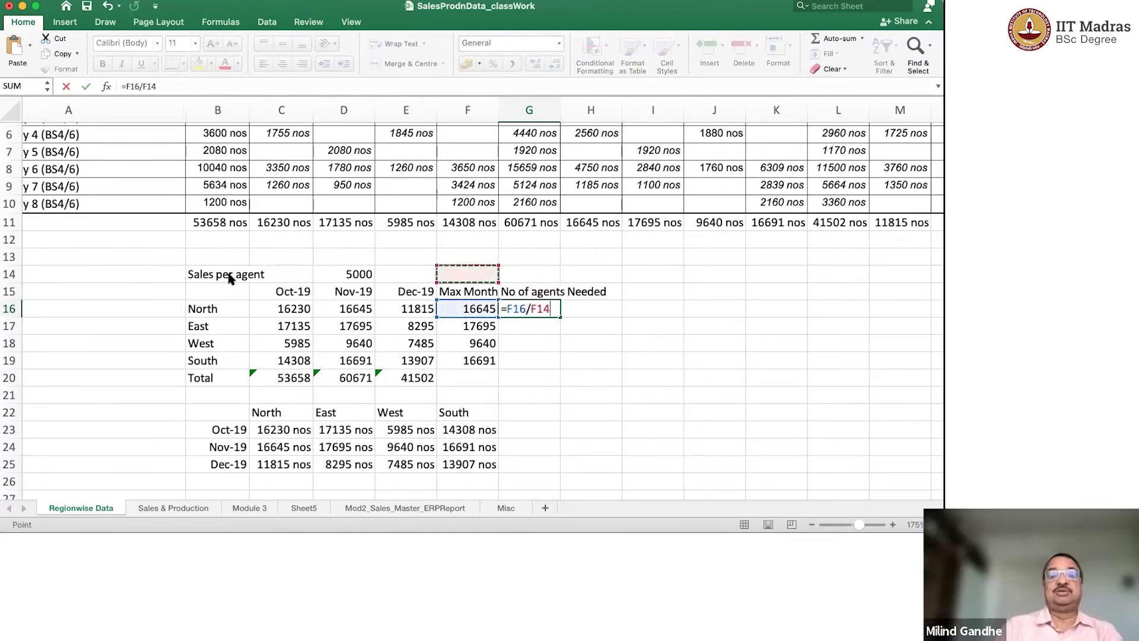
key(Left)
key(Left)
key(Left)
key(Right)
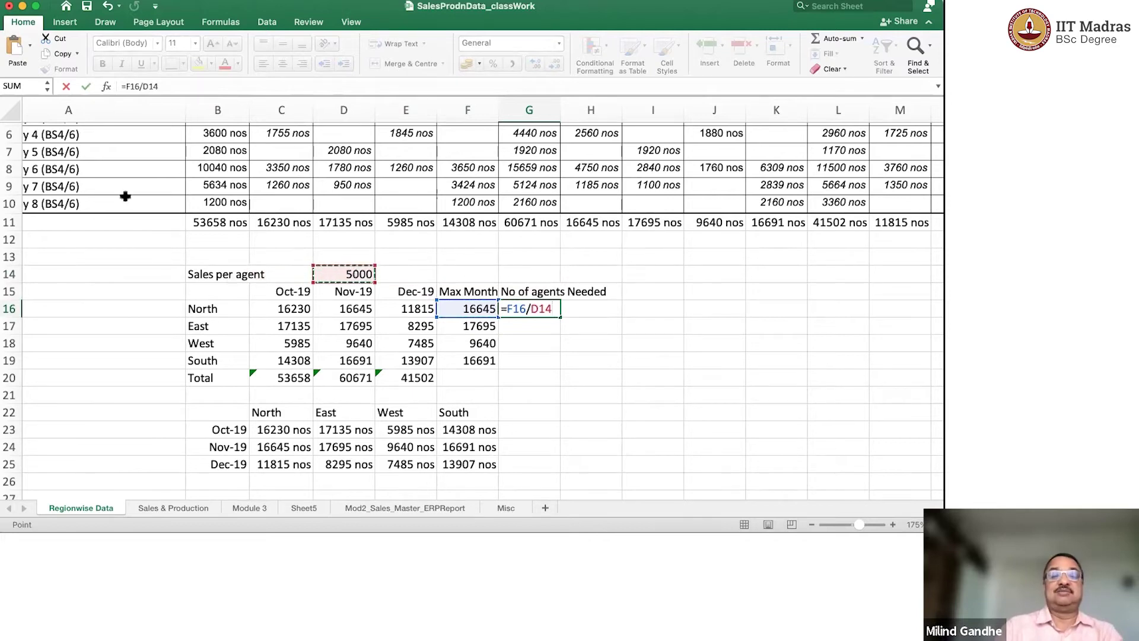
click(147, 86)
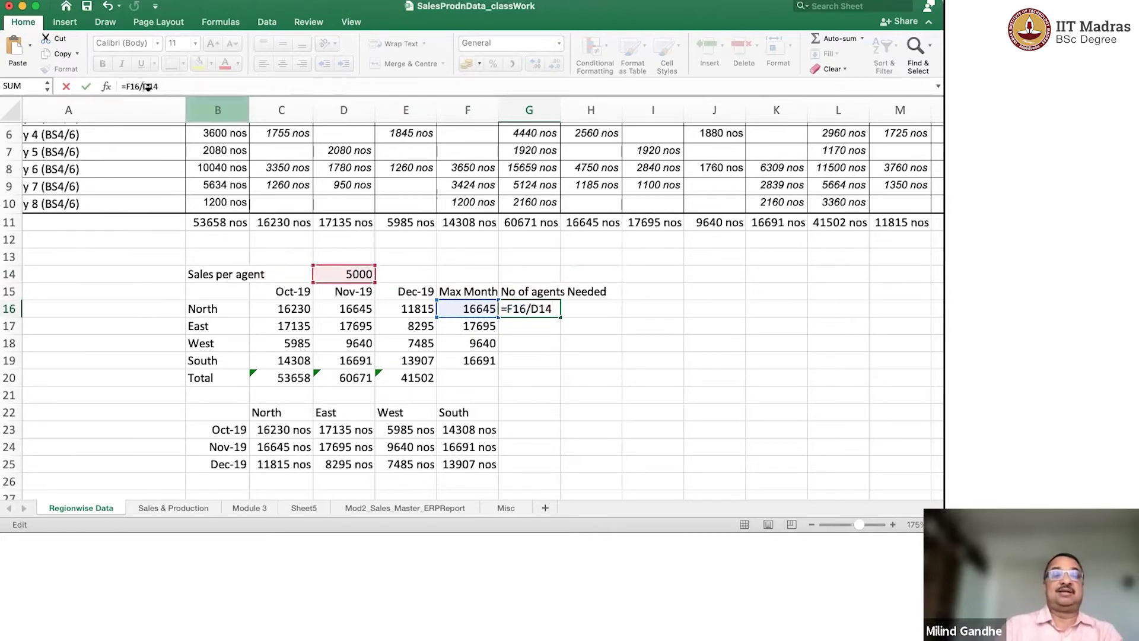
text($D)
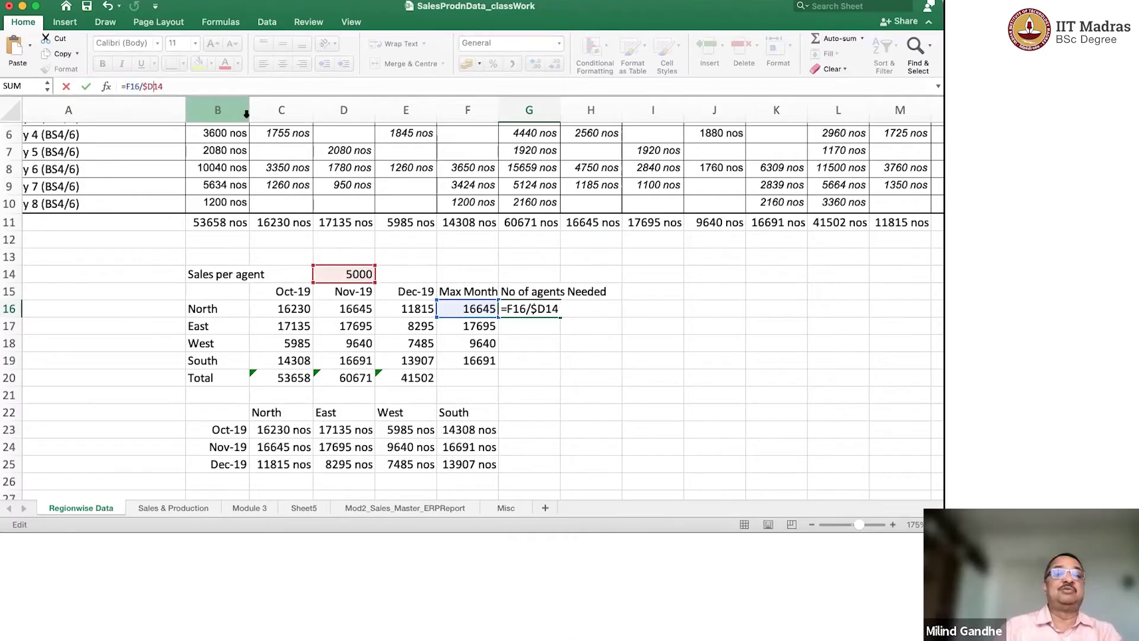
text($)
key(Return)
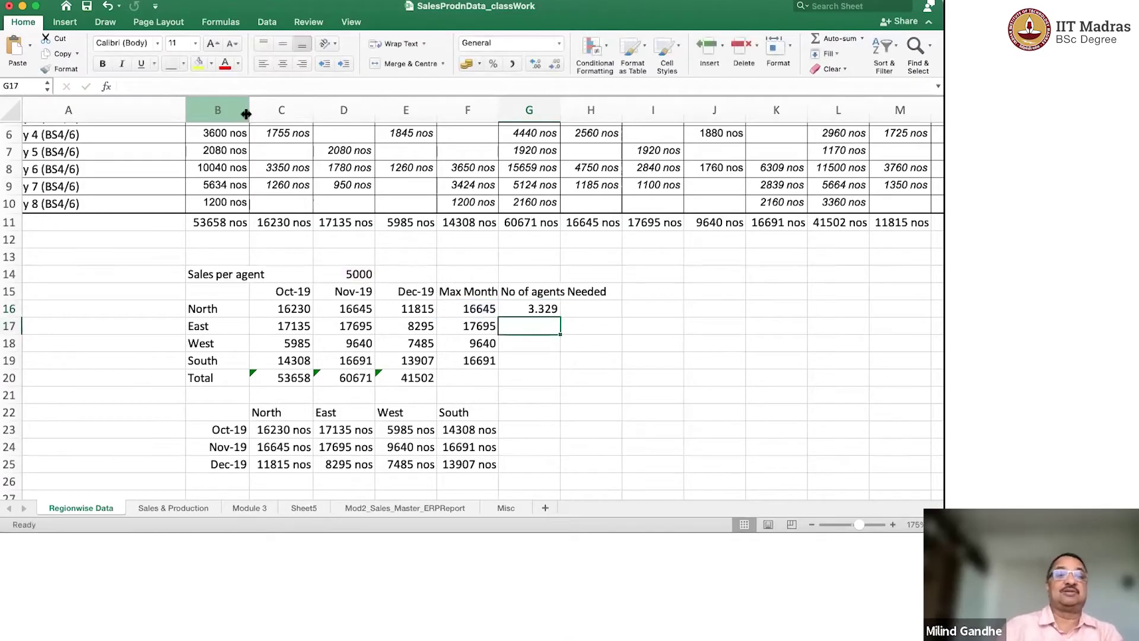
click(538, 307)
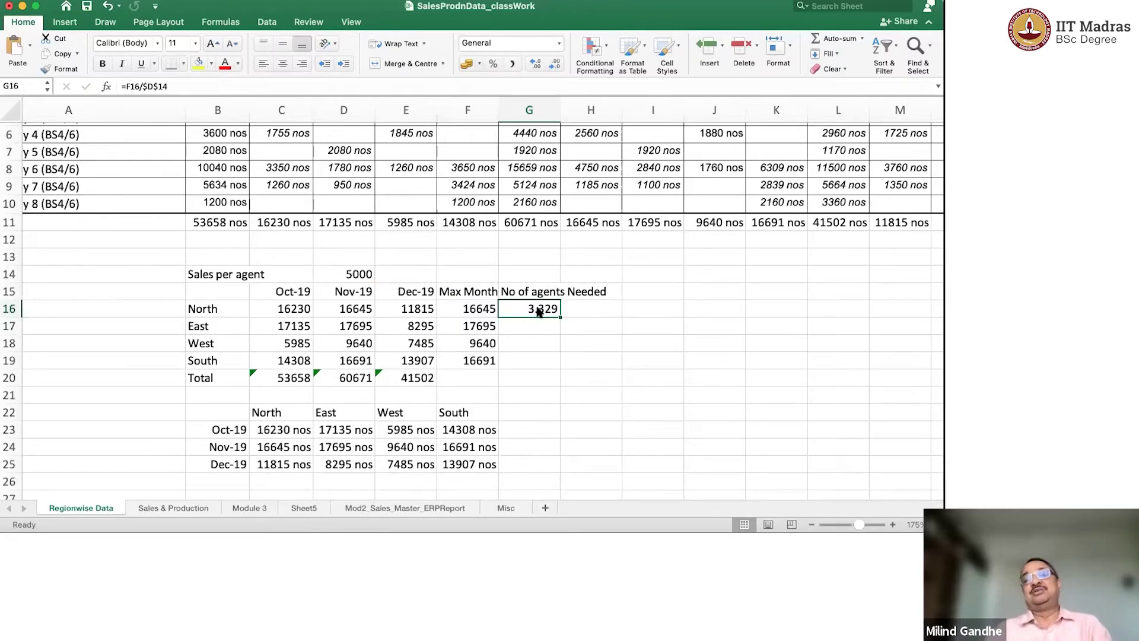
Wrap North's agents formula in ROUNDUP as =ROUNDUP(F16/$D$14,0).
click(124, 85)
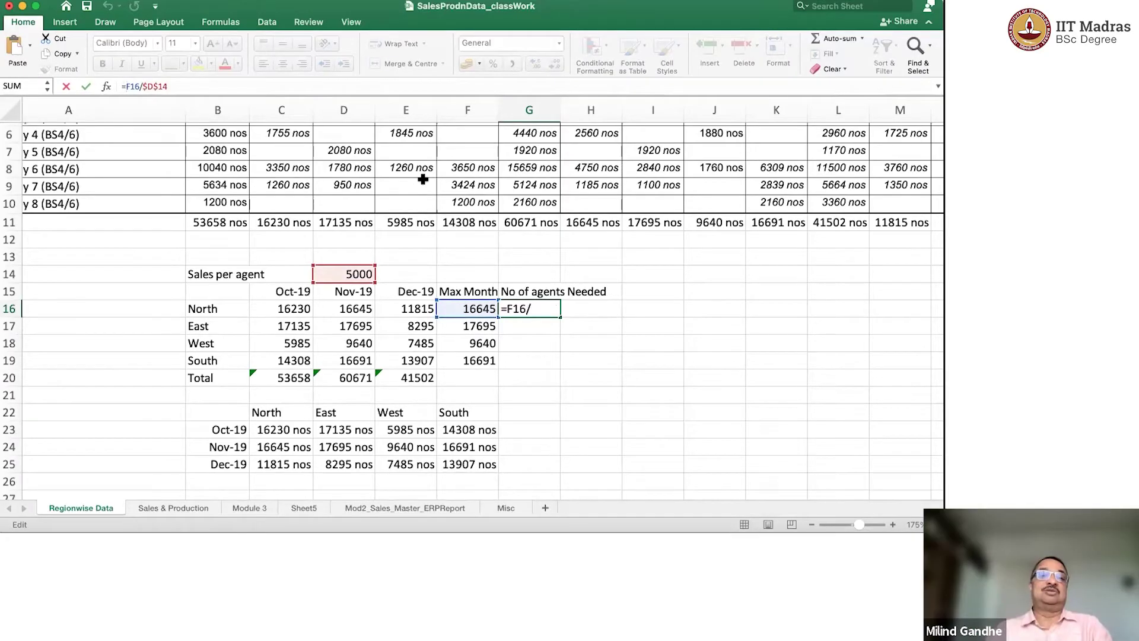
text(roundup)
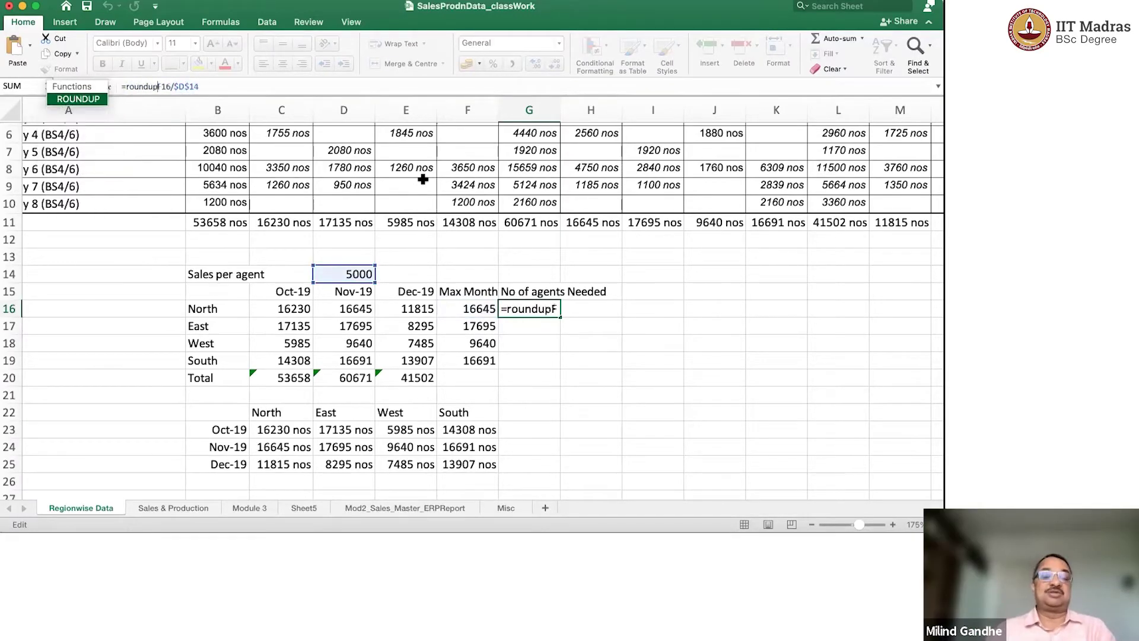
text(()
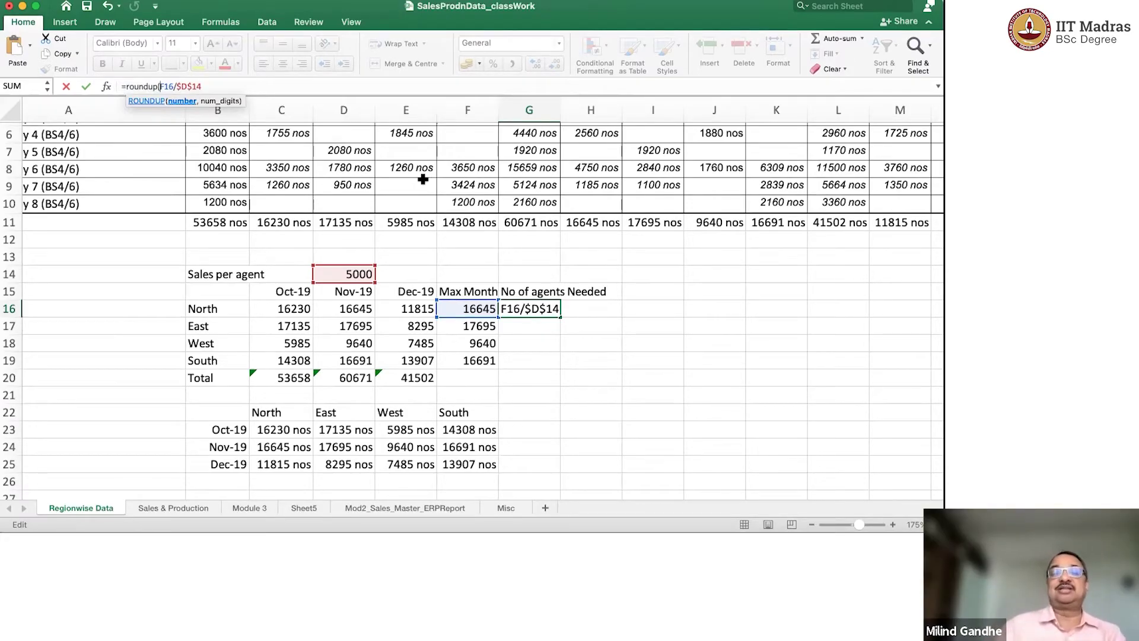
key(Right)
key(Right)
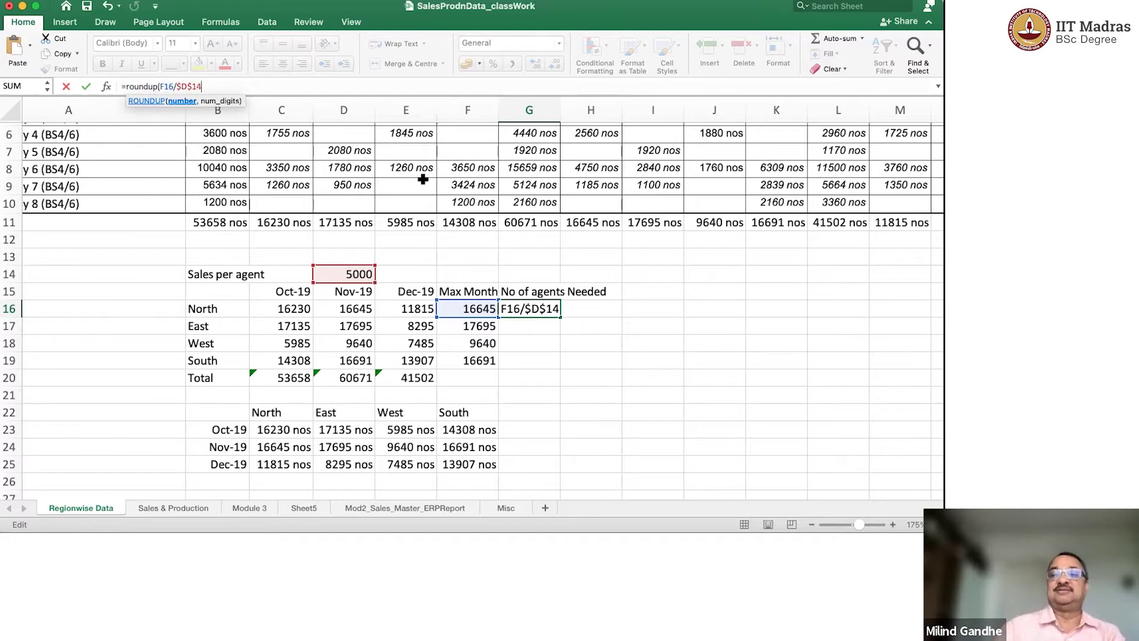
text(,)
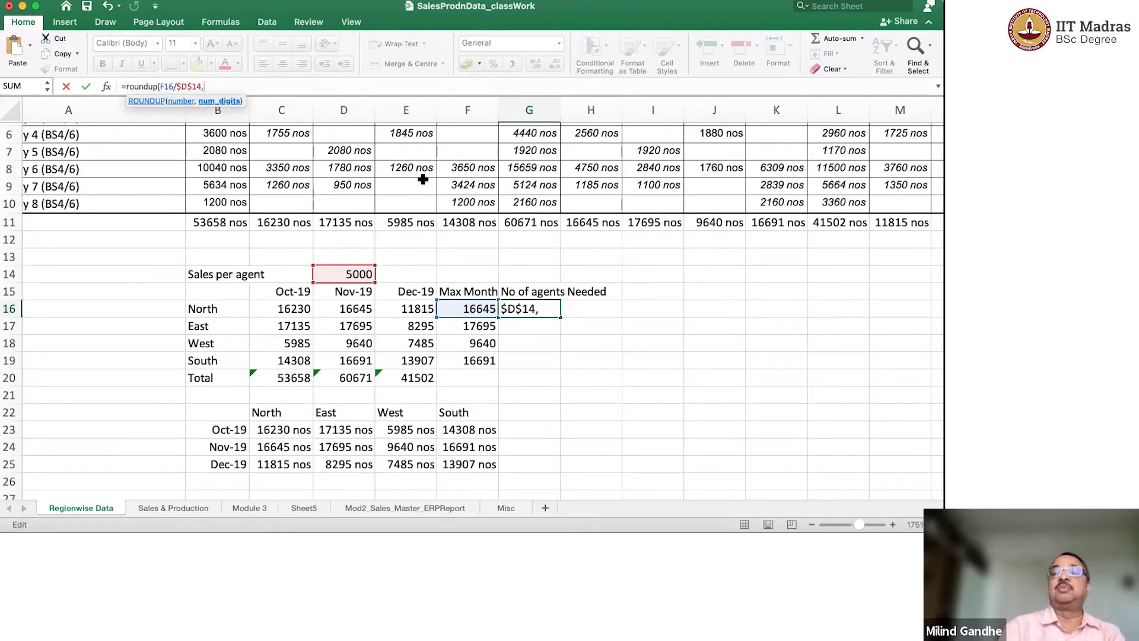
text(0)
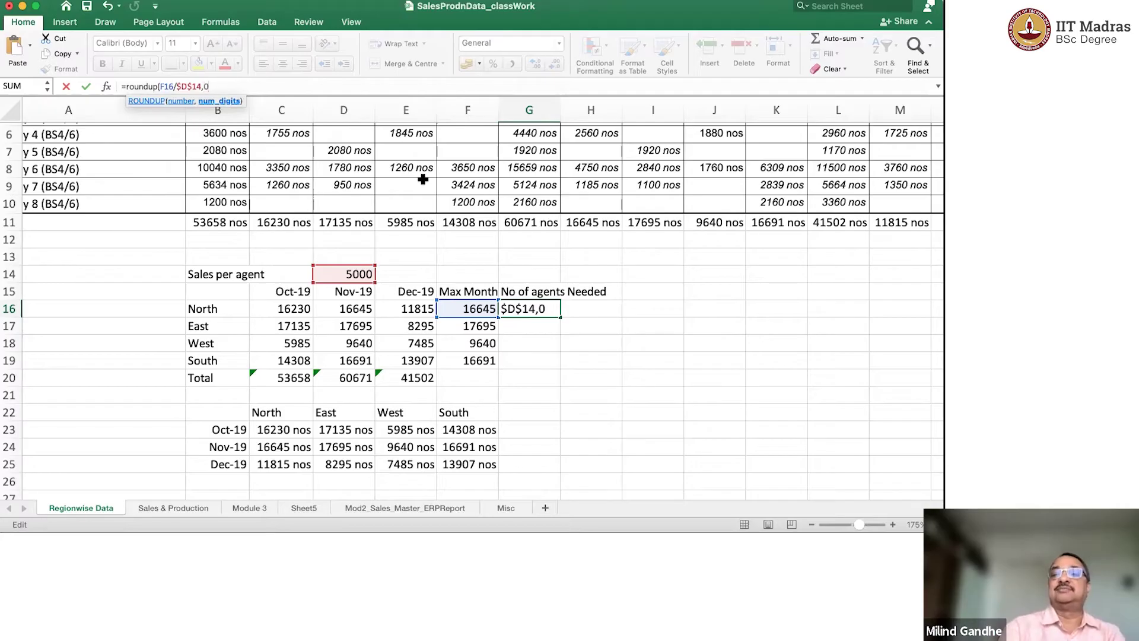
text())
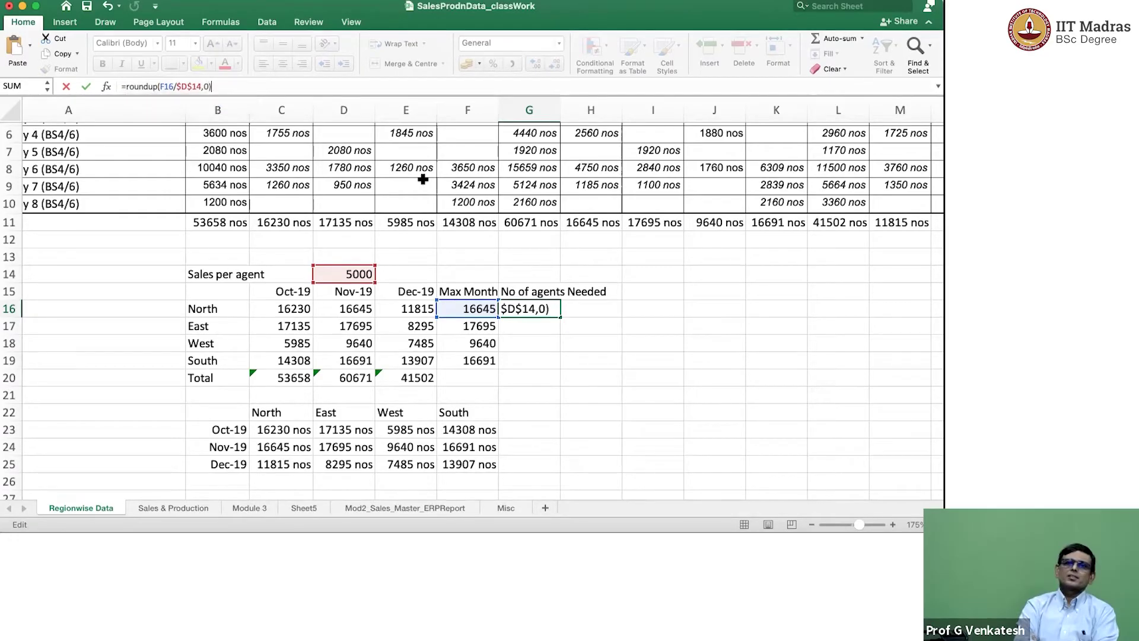
key(Return)
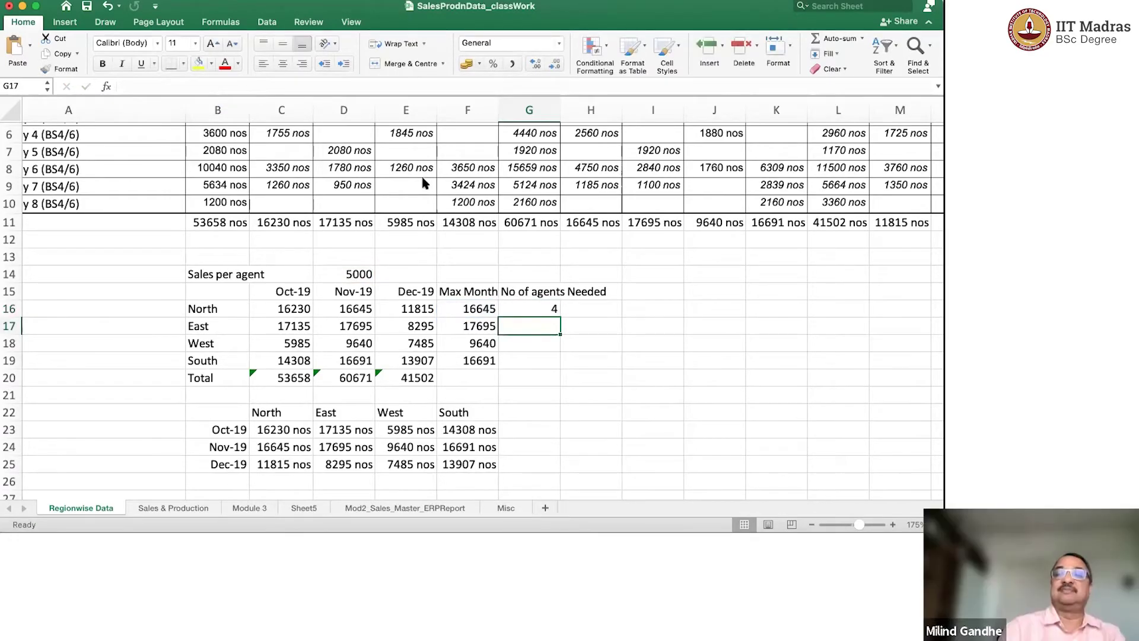
Try one rounding digit (3.4), then set the digits back to 0 so North shows 4.
key(Up)
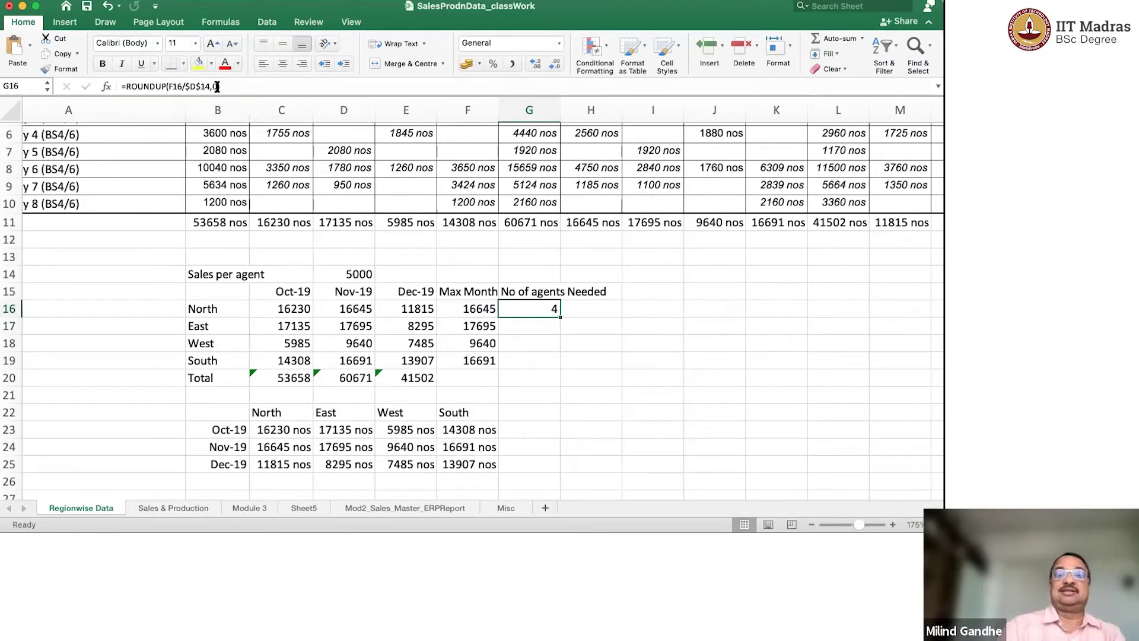
click(217, 86)
key(BackSpace)
text(1)
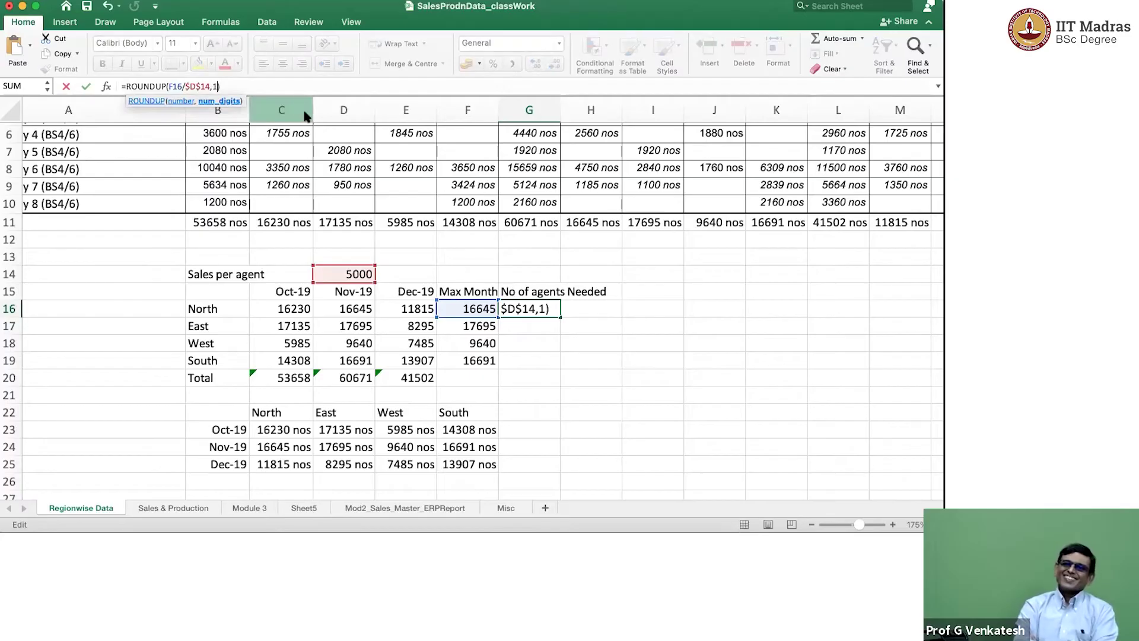
key(Return)
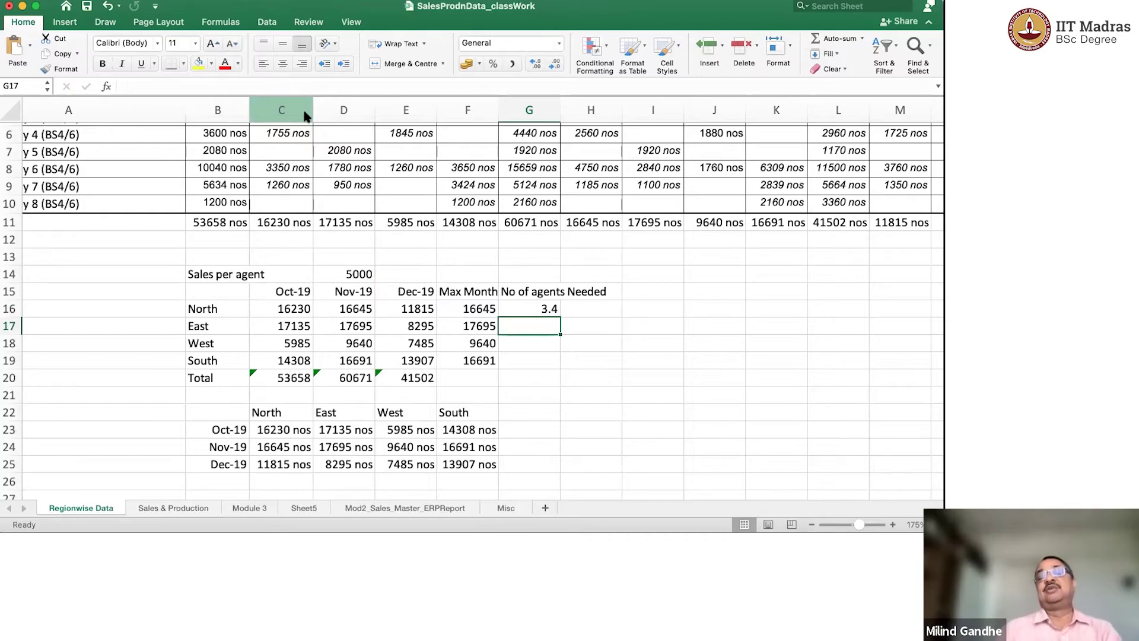
click(544, 307)
click(220, 86)
key(BackSpace)
text(0)
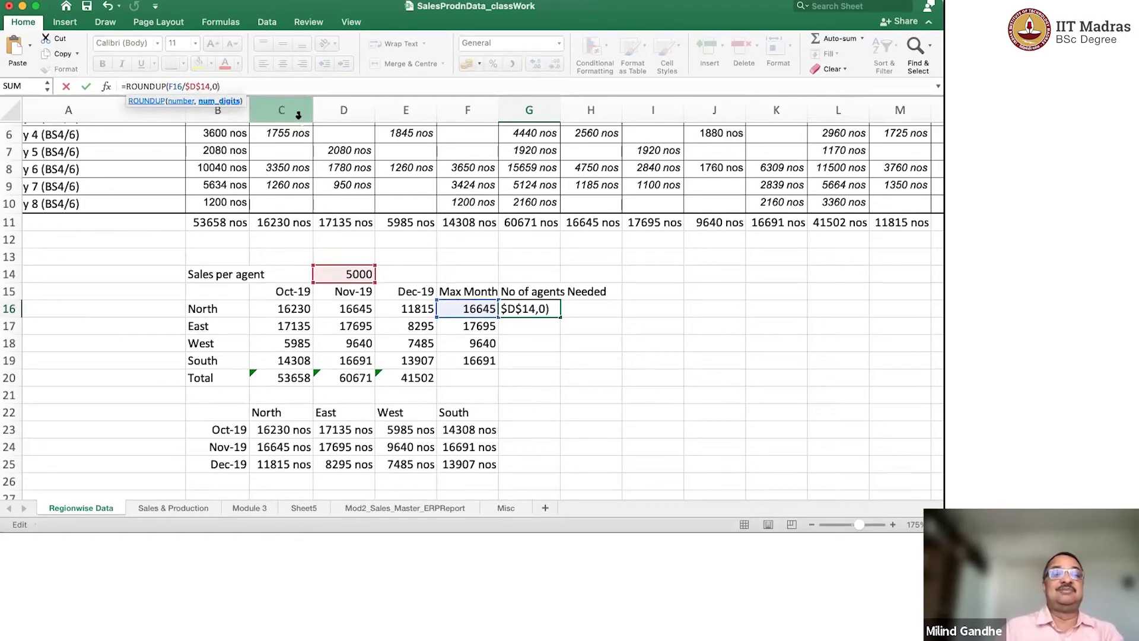
key(Return)
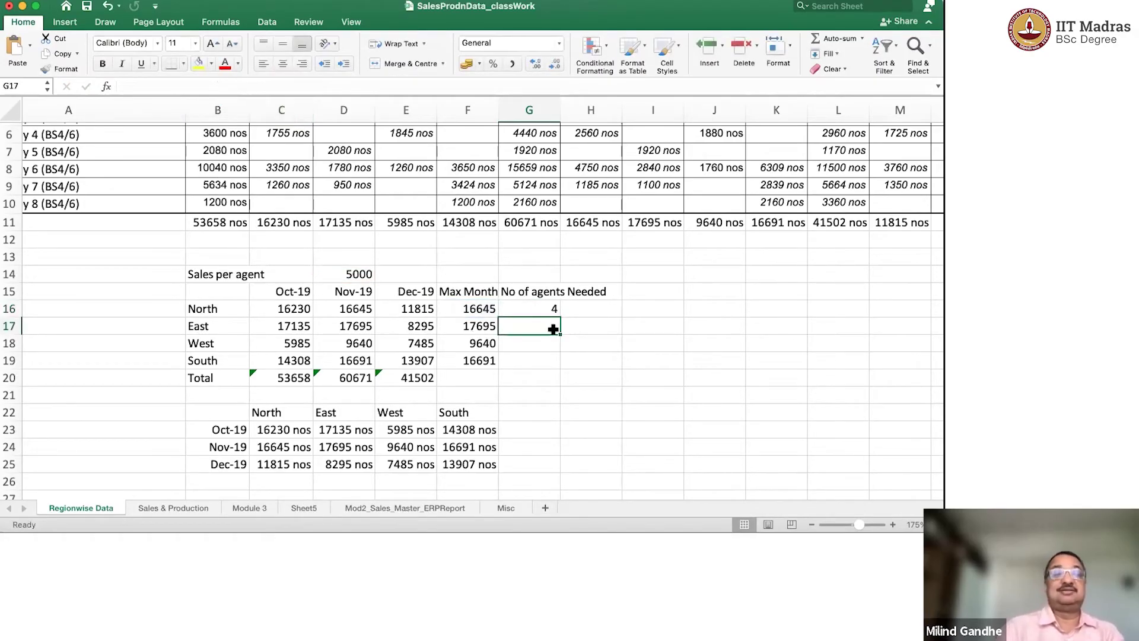
Fill G16's agents formula down to G19 (4, 4, 2, 4) and check the G17 and F16 formulas.
click(530, 308)
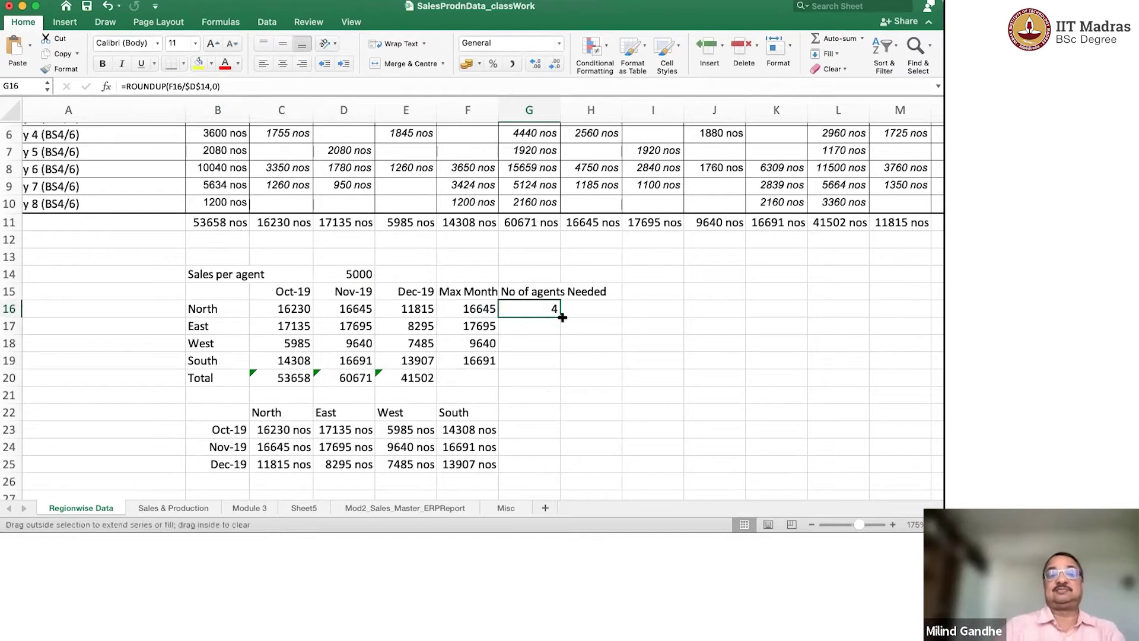
drag(561, 316, 558, 364)
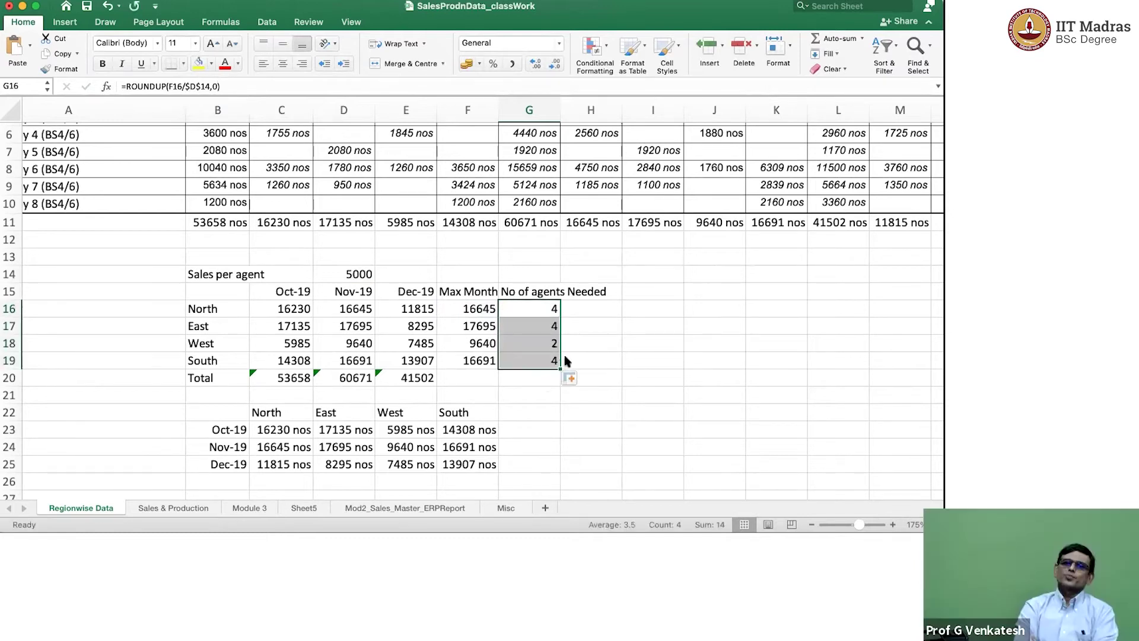
click(550, 324)
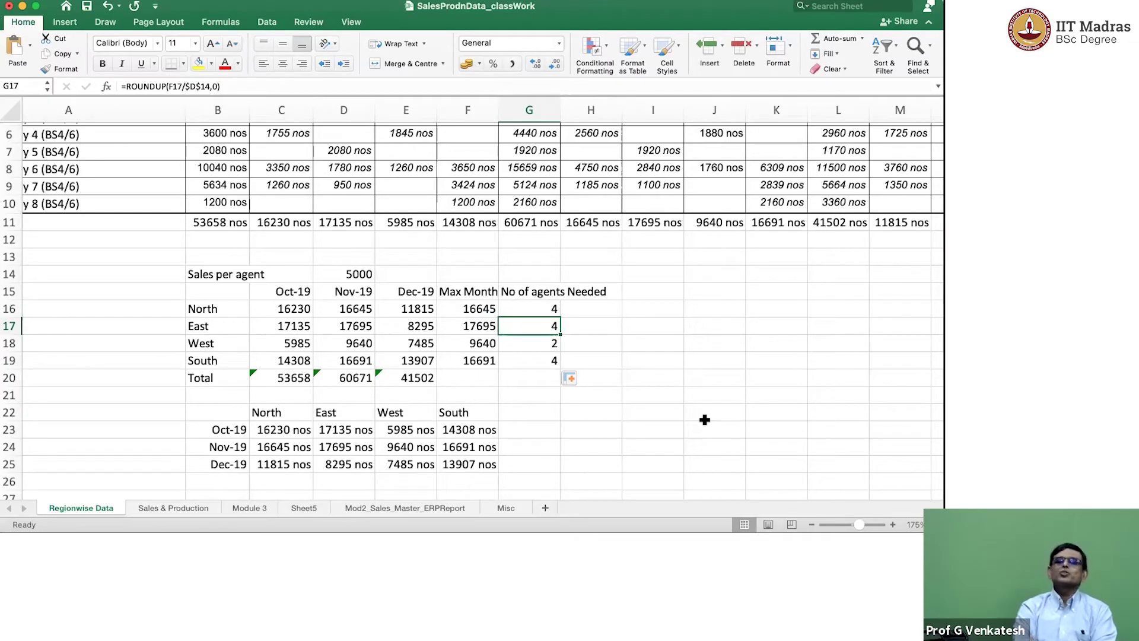
click(476, 308)
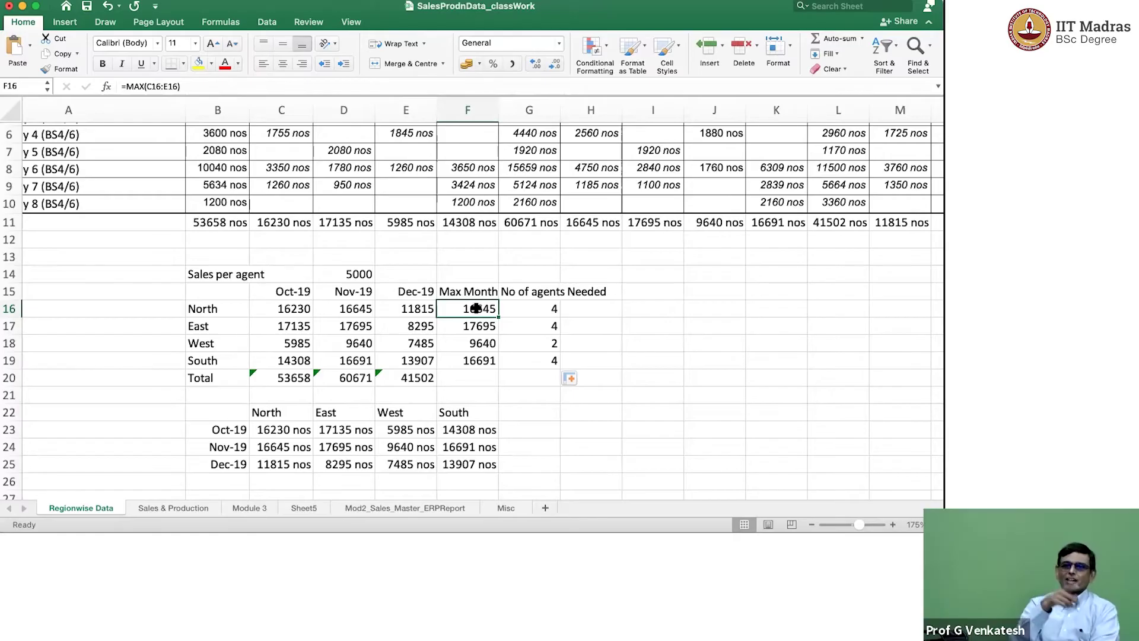
Fill the Max Month and agents formulas into the Total row (60671), then drag F20 across into G20.
click(473, 362)
mouse_move(498, 367)
mouse_down()
mouse_move(497, 380)
mouse_move(558, 379)
mouse_up()
click(559, 365)
click(628, 387)
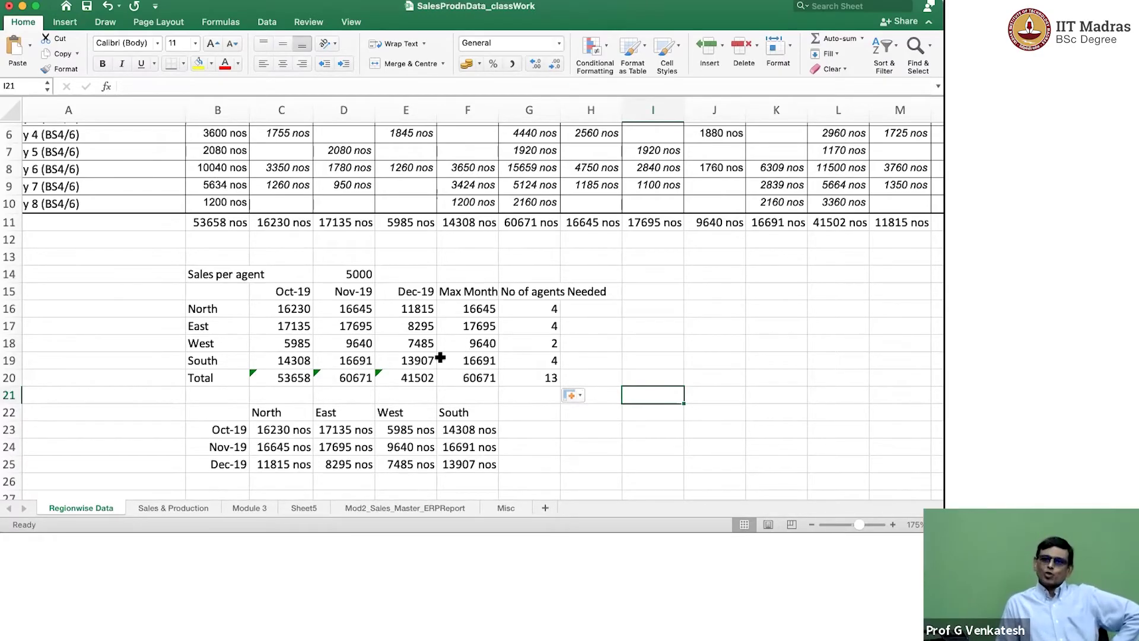
click(478, 378)
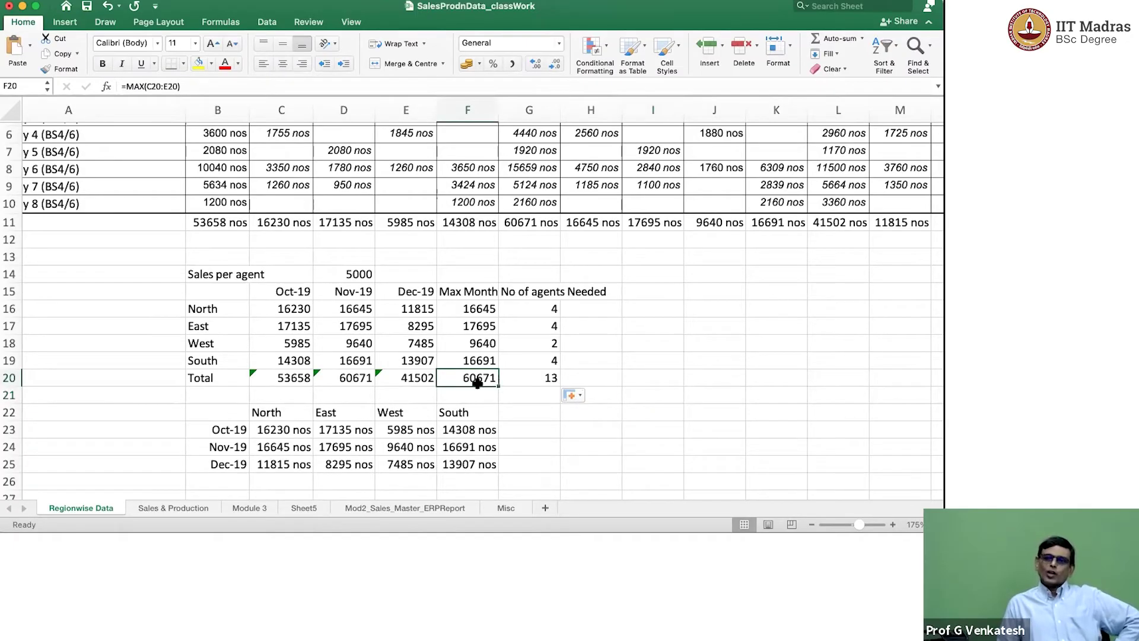
drag(498, 384, 541, 385)
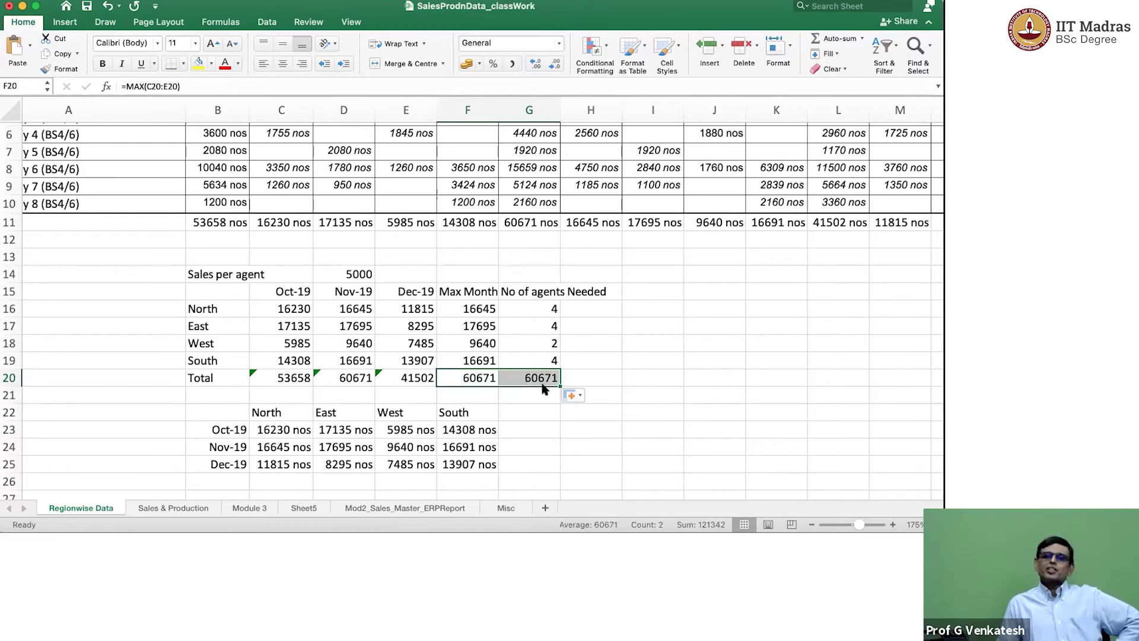
Undo the G20 fill and paste E20's sum formula into G20, totalling 14 agents.
key(ctrl+z)
click(437, 380)
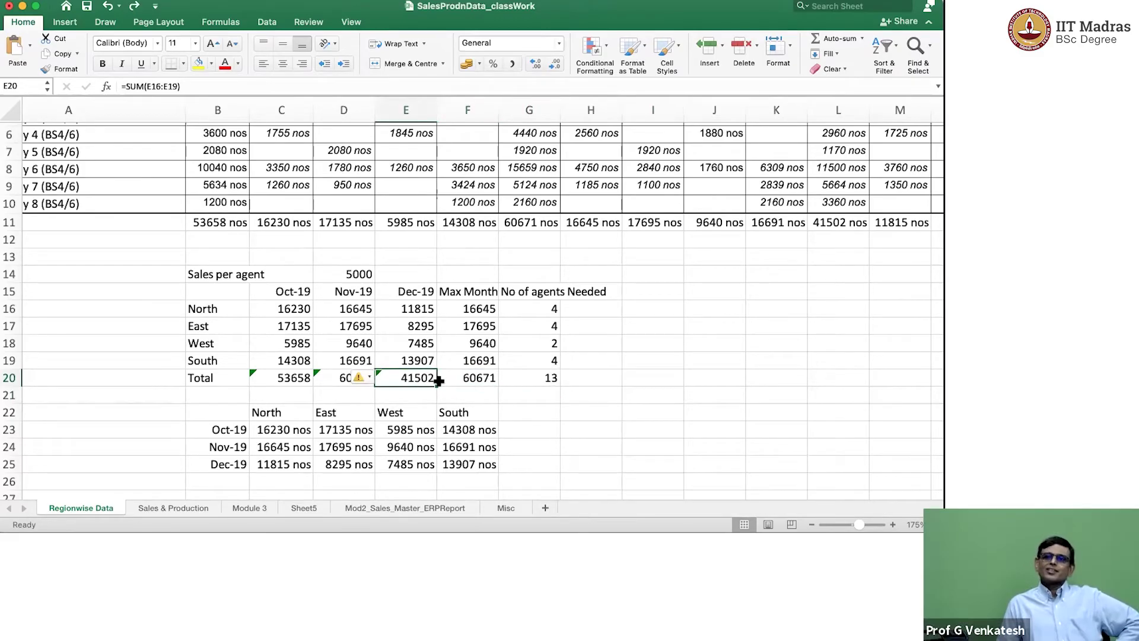
key(cmd+c)
click(536, 378)
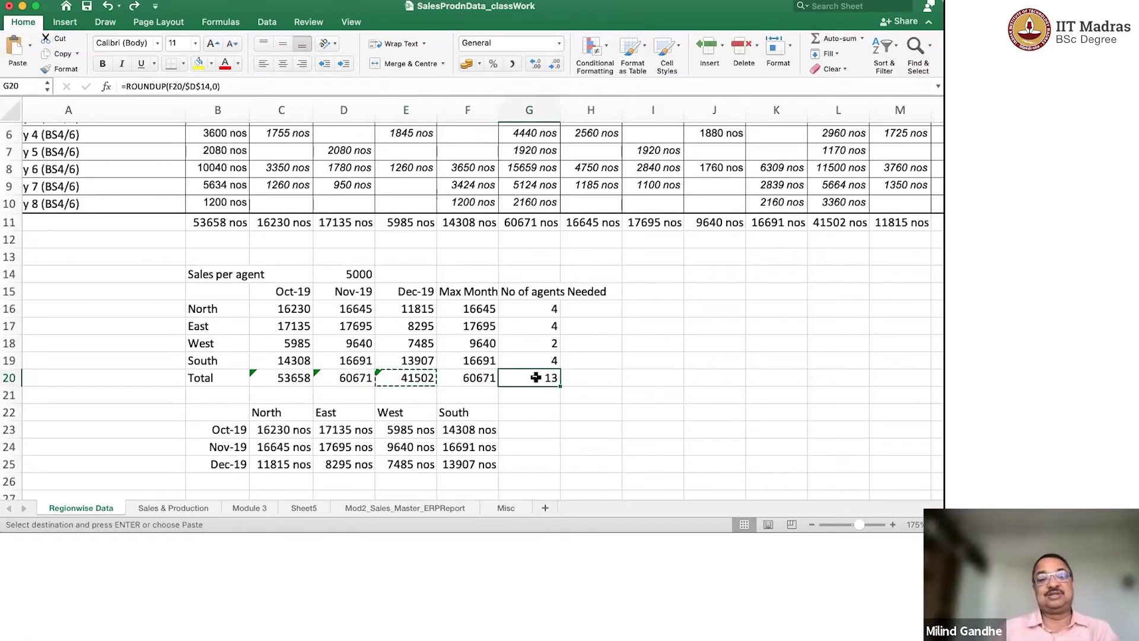
key(cmd+v)
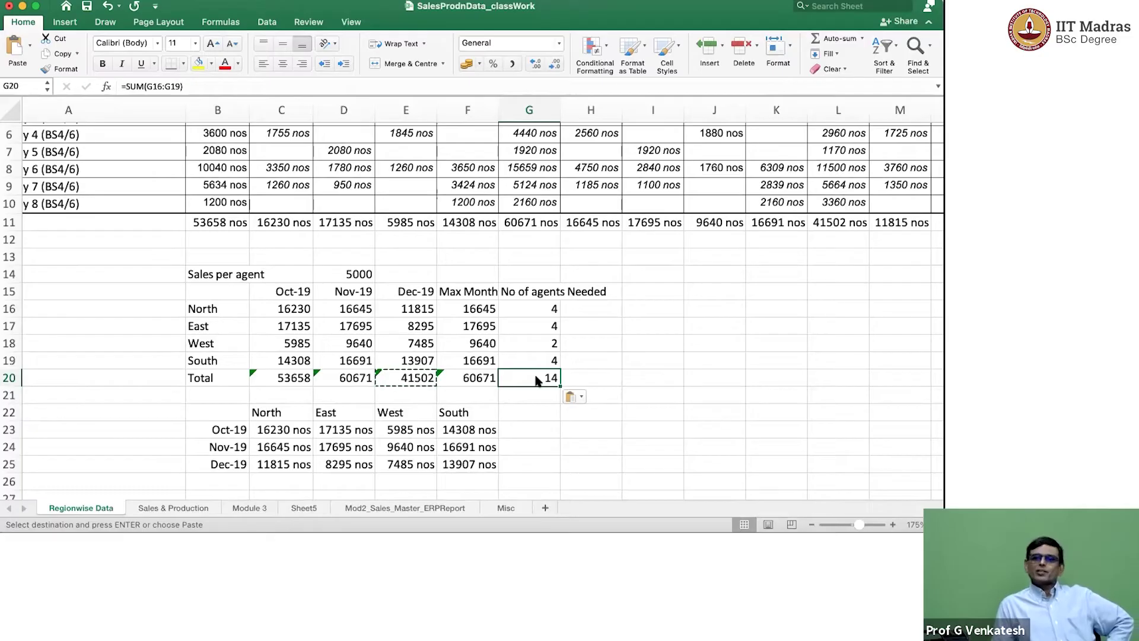
Start an =F20/G20 formula in I20 for Max Month total per agent.
key(Right)
key(Right)
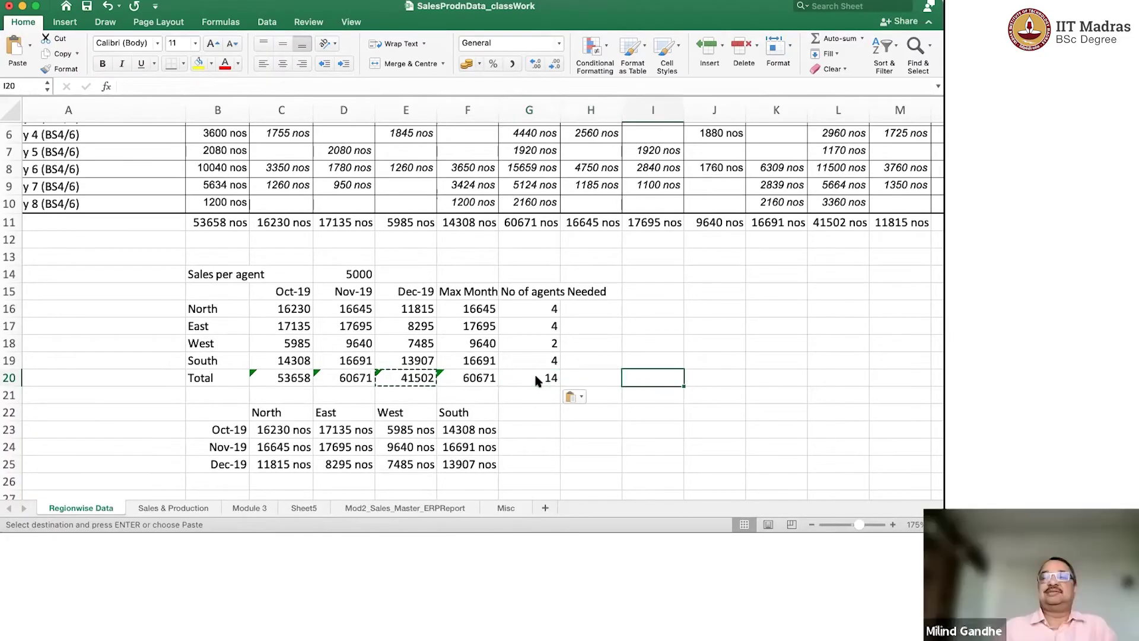
text(=)
key(Left)
key(Left)
key(Left)
text(/)
key(Left)
key(Left)
key(Return)
key(Up)
key(Up)
key(Down)
key(super+c)
key(Up)
key(shift+Up)
key(shift+Up)
key(shift+Up)
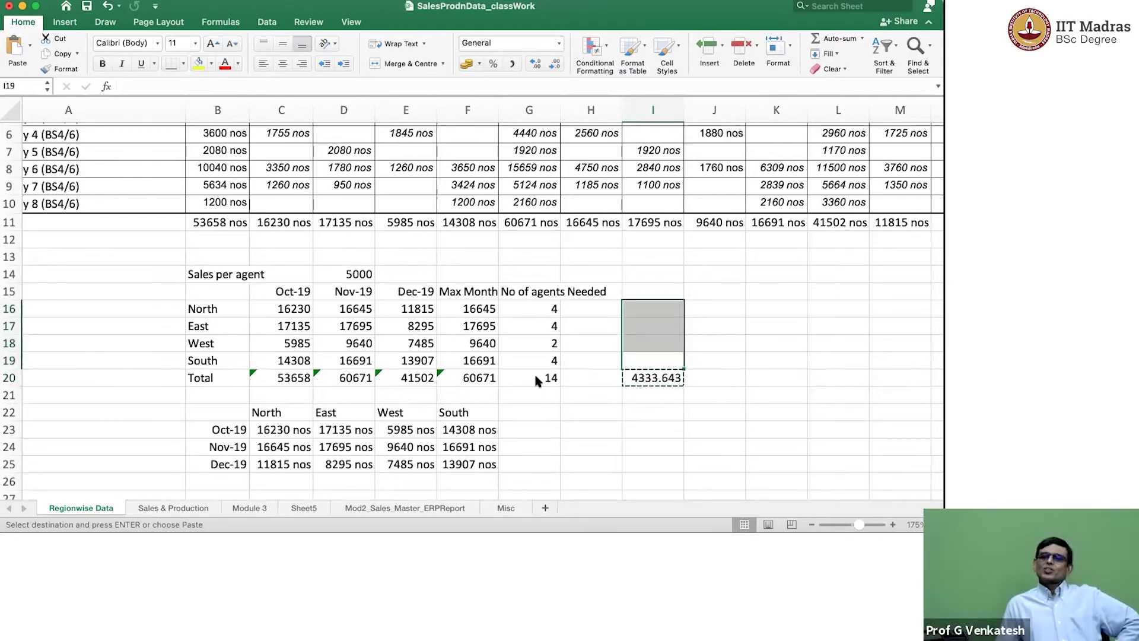
key(super+v)
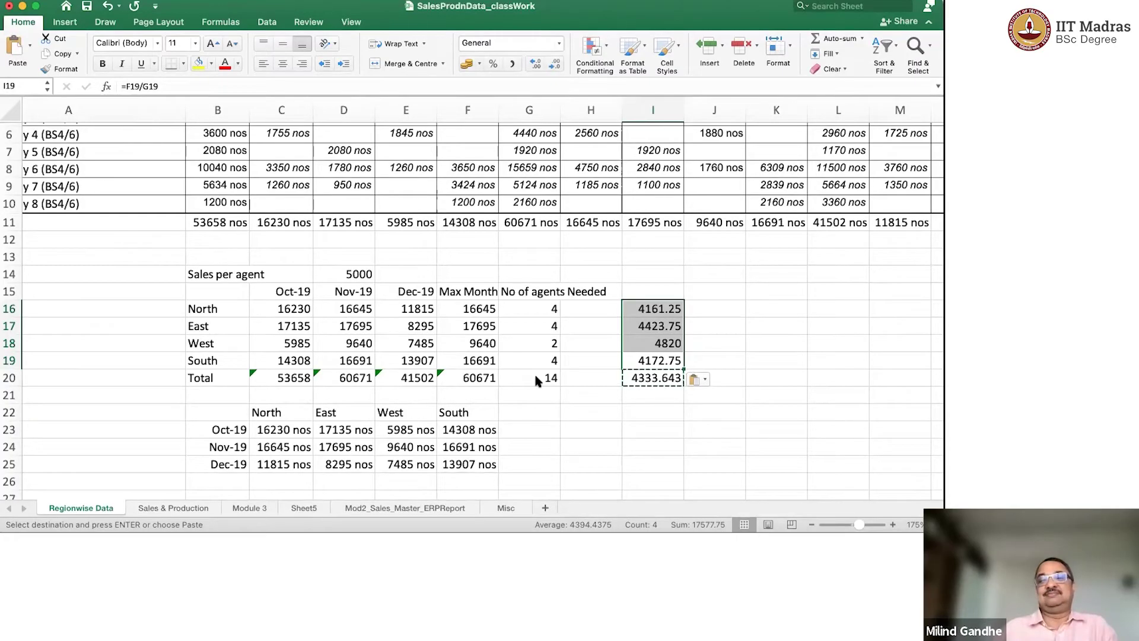
key(ctrl+z)
key(ctrl+z)
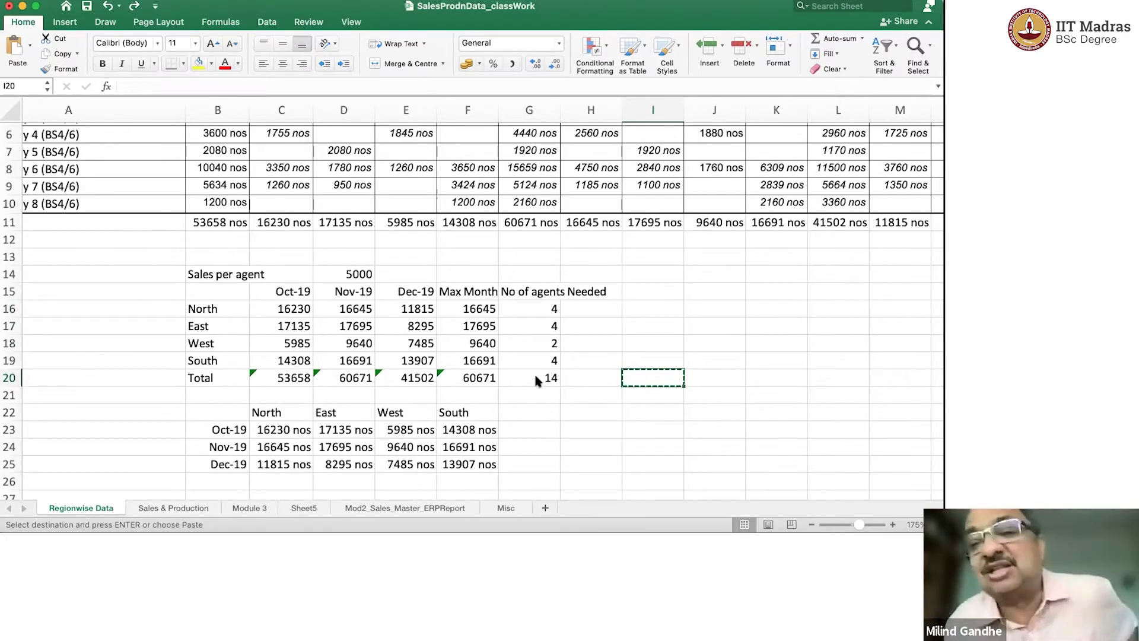
Enter 'Cost of Sales Agent' in B13 and 20000 in D13.
click(208, 254)
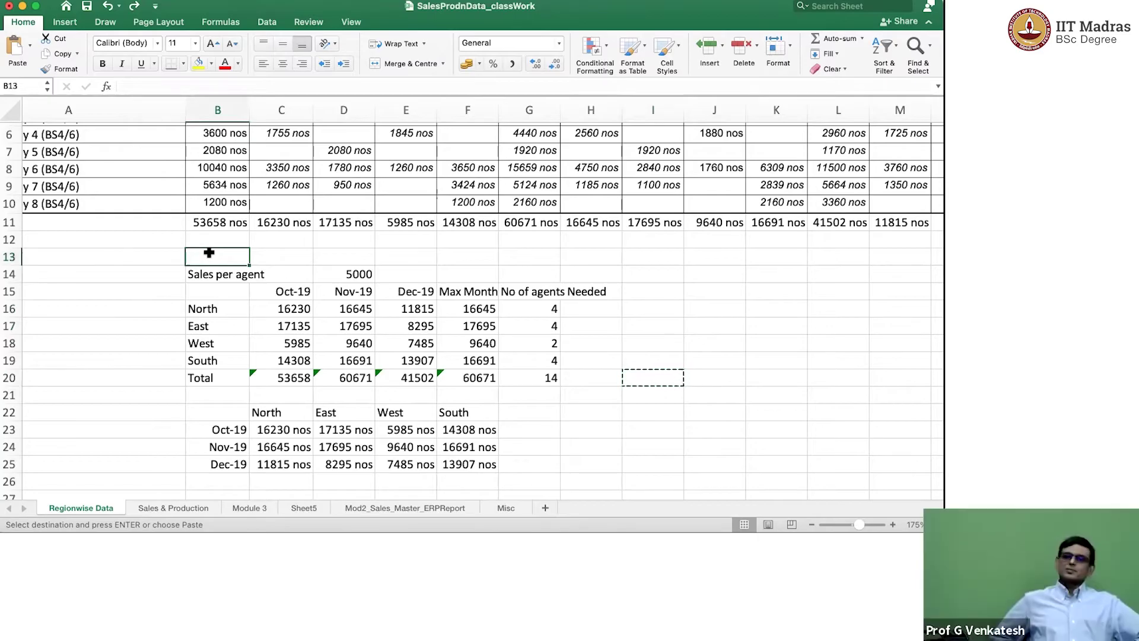
text(Cos)
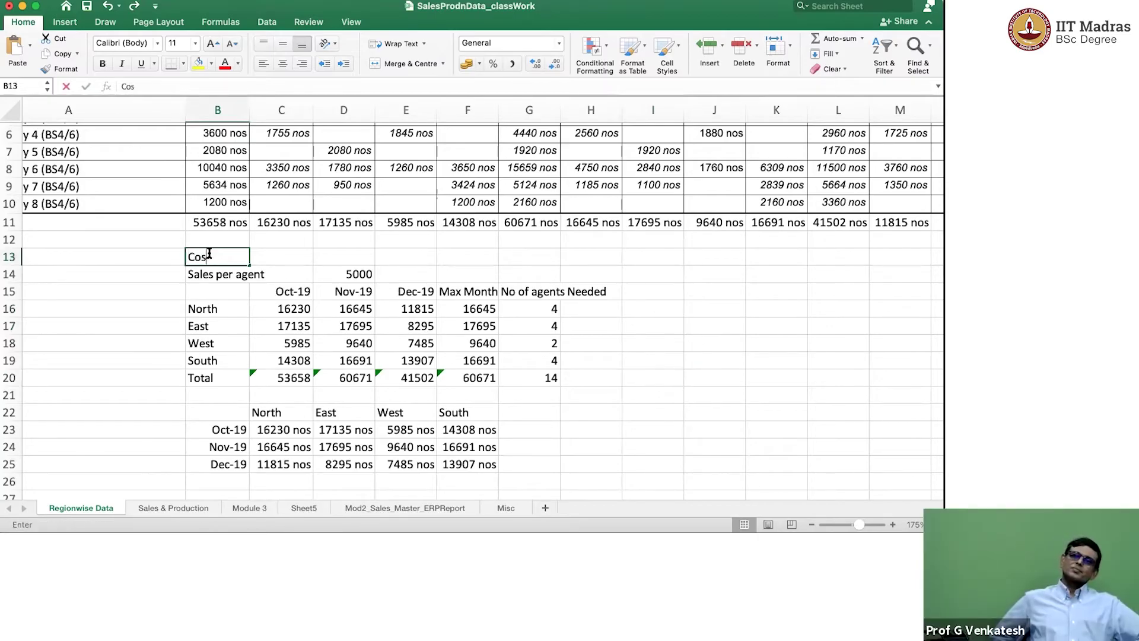
text(t of S)
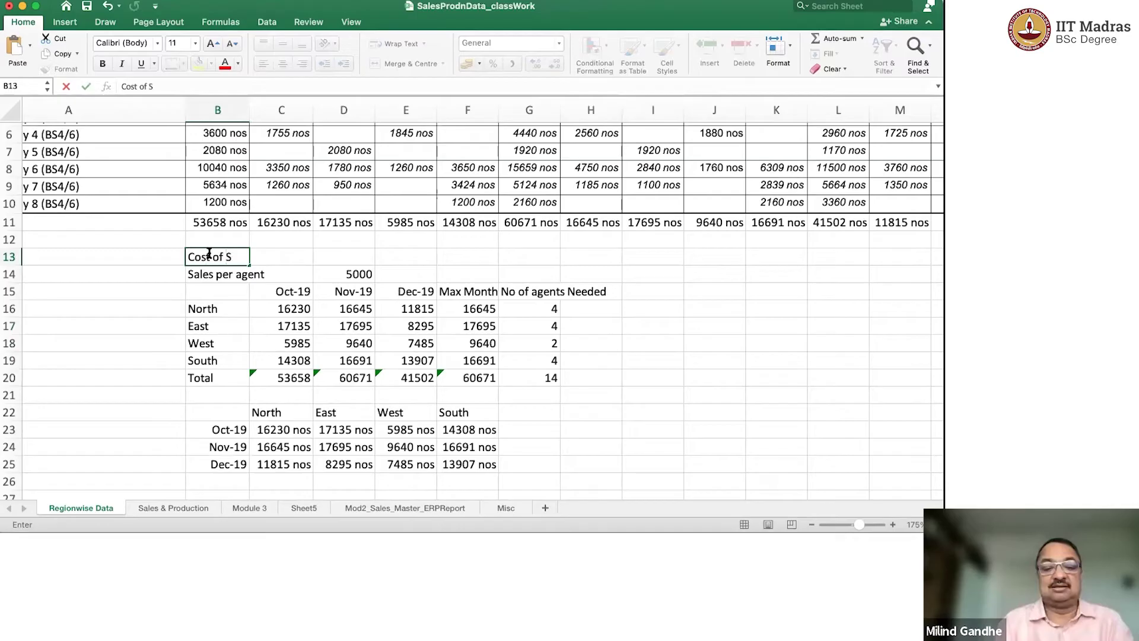
text(ales Agen)
key(Tab)
key(Tab)
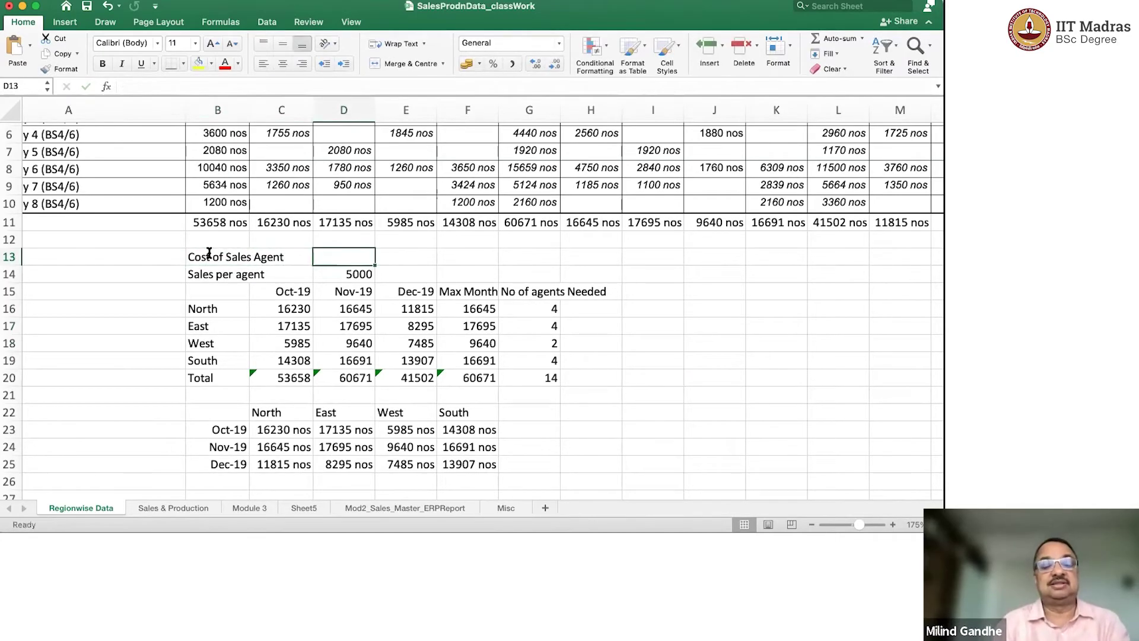
text(80)
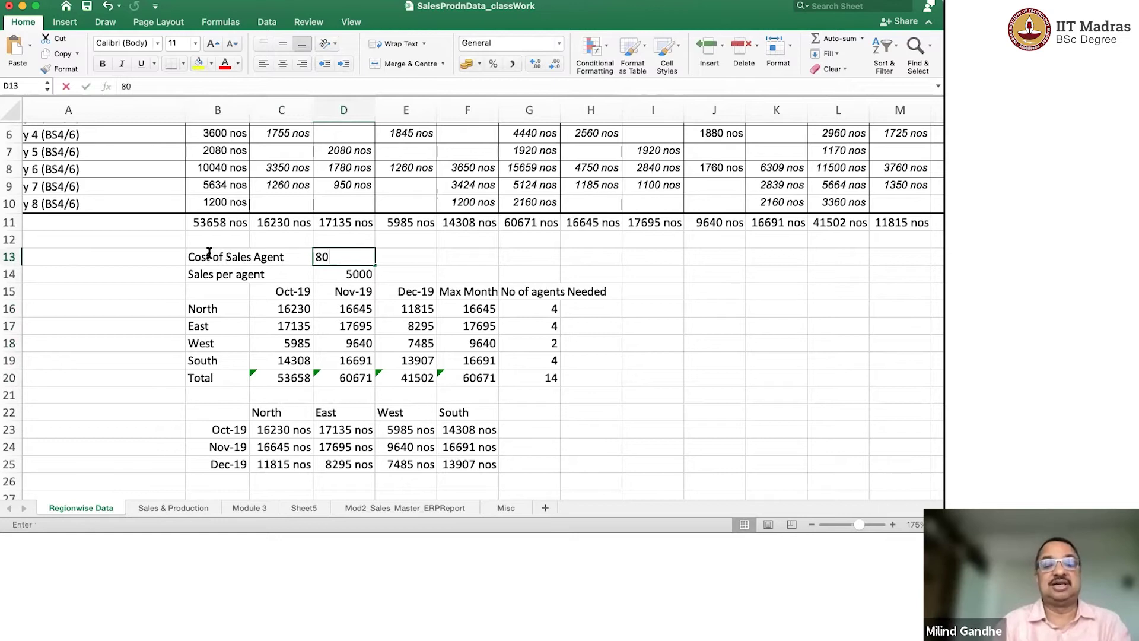
key(BackSpace)
key(BackSpace)
text(20000)
key(Return)
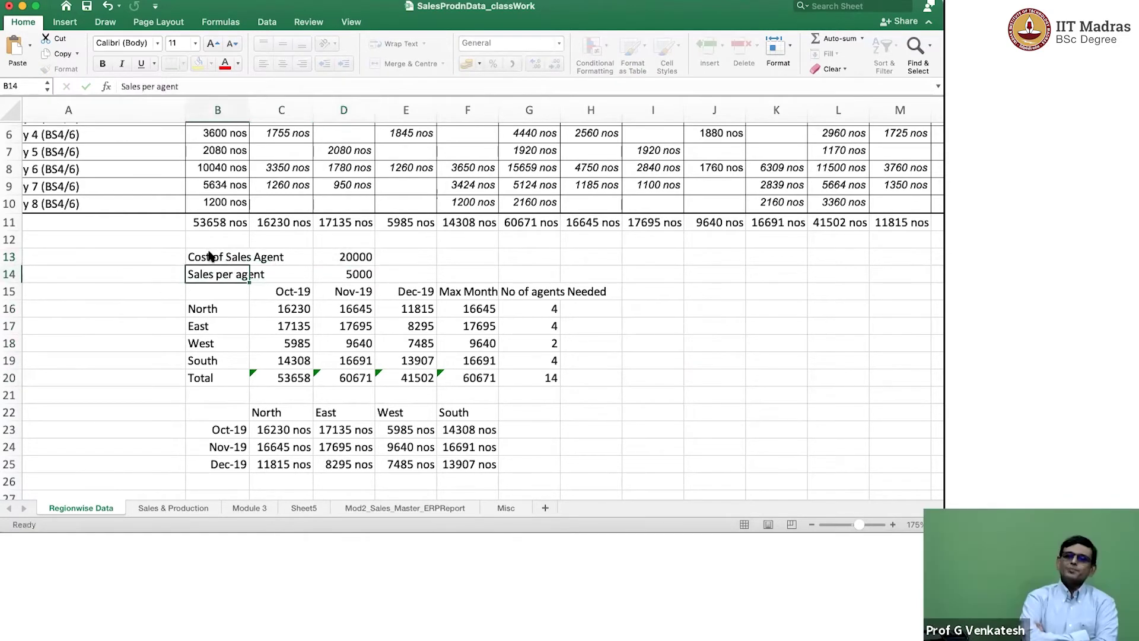
Format D13 as Currency so it shows ₹20,000.
click(352, 254)
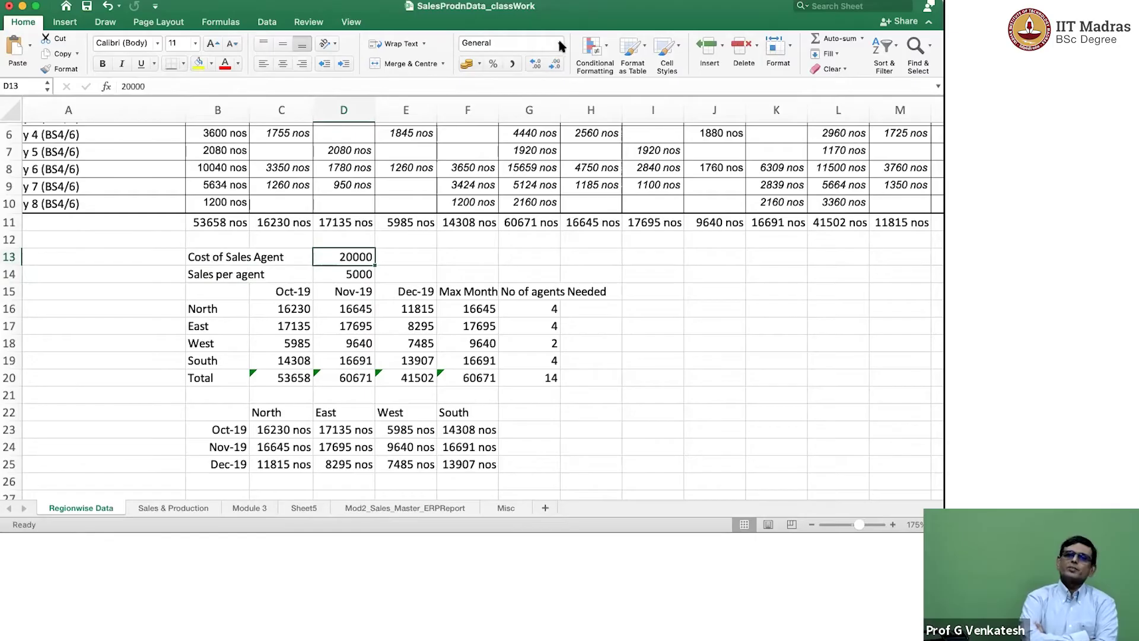
click(559, 43)
click(553, 60)
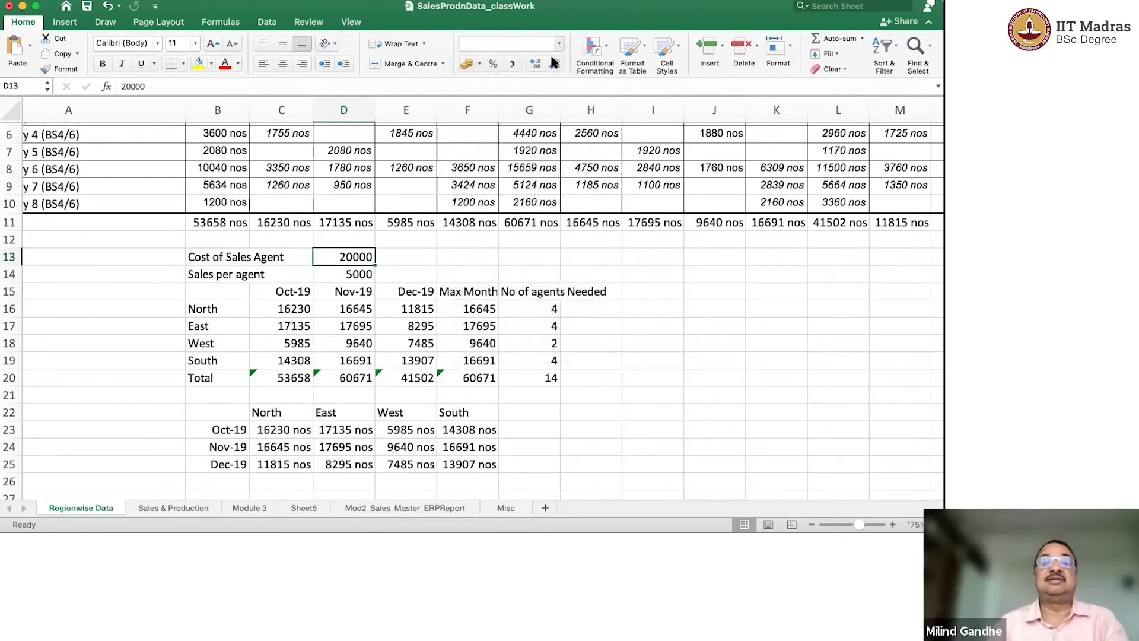
click(552, 61)
click(553, 61)
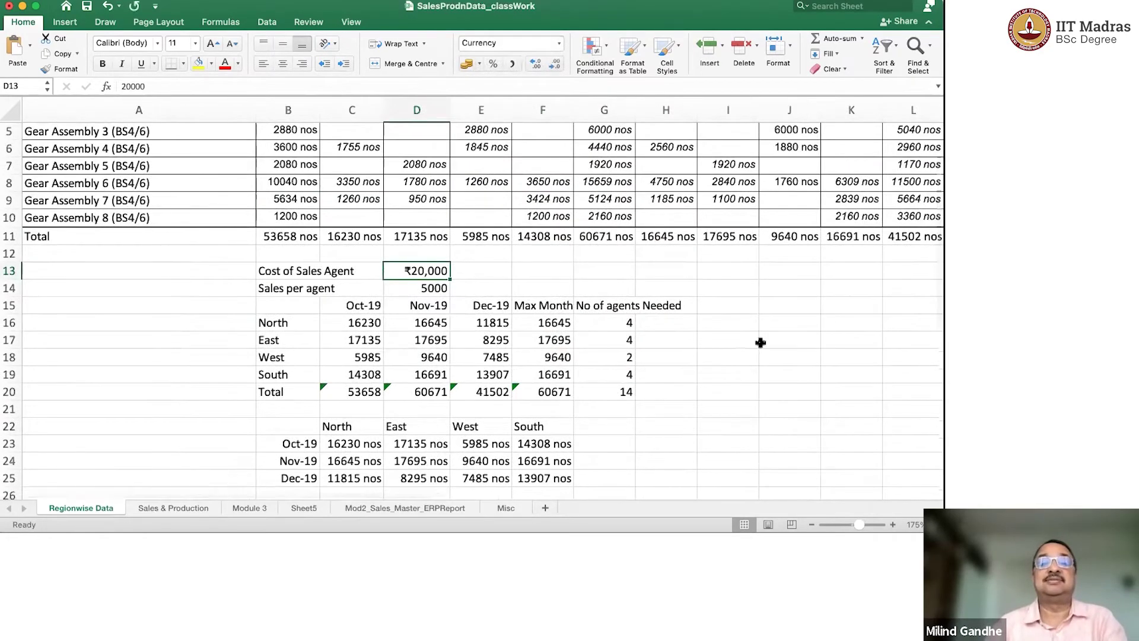
Head H15 'Sales Agent Budget' and begin a formula in North's H16.
click(663, 322)
click(664, 305)
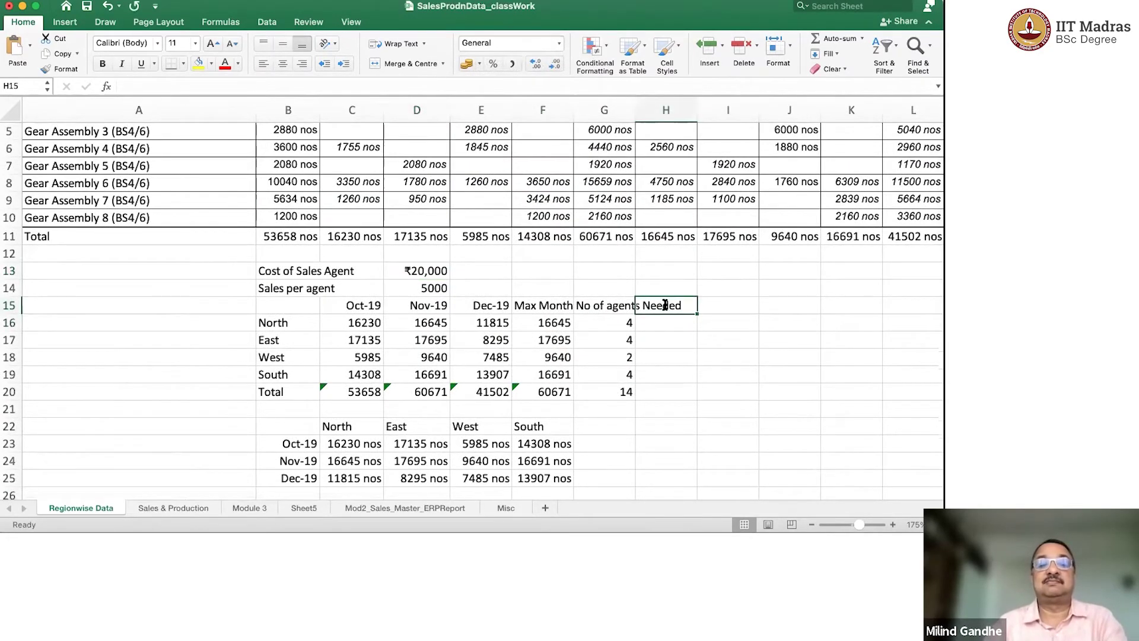
text(Financial)
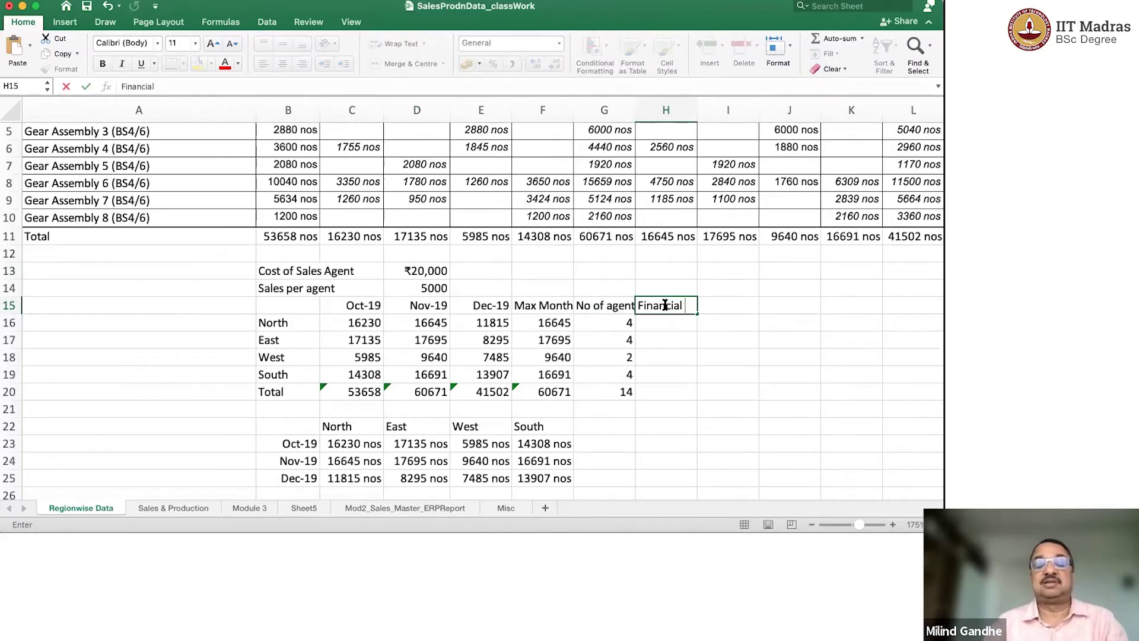
text(Outlay on Sal)
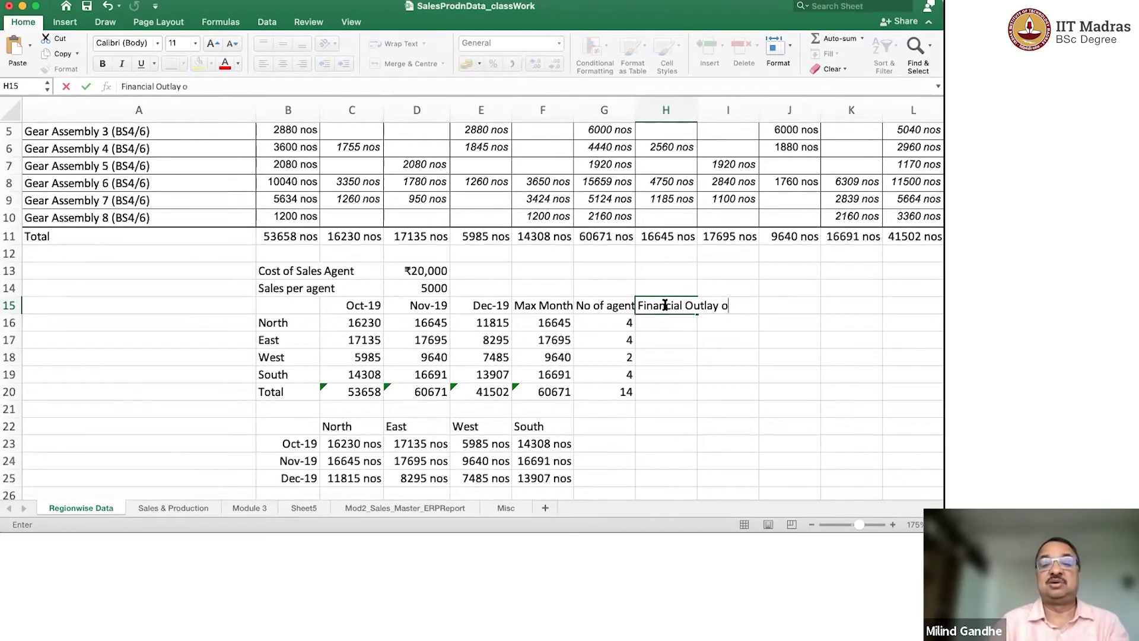
text(es Age)
key(BackSpace)
key(BackSpace)
key(BackSpace)
key(BackSpace)
key(BackSpace)
key(BackSpace)
key(BackSpace)
key(BackSpace)
key(BackSpace)
key(BackSpace)
key(BackSpace)
key(BackSpace)
key(BackSpace)
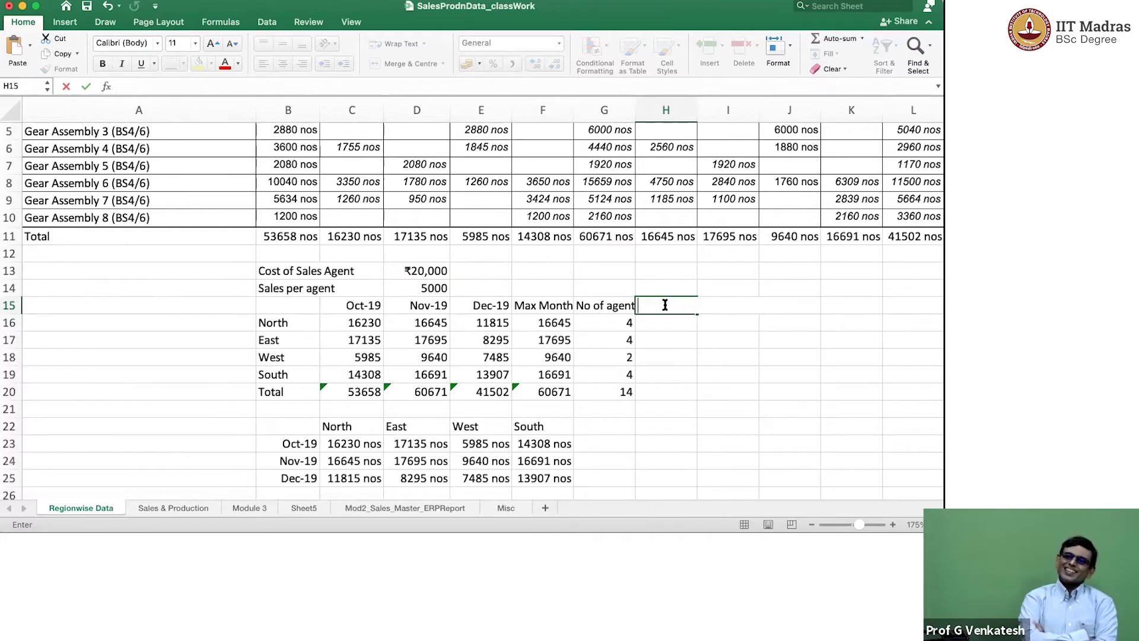
text(Sales Budget)
key(Return)
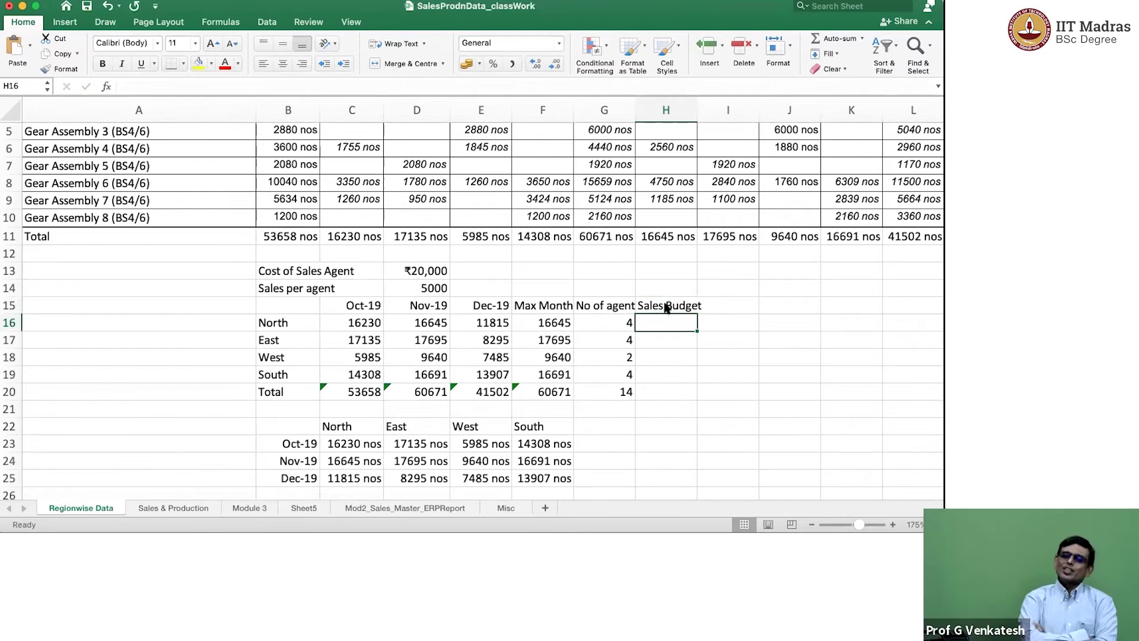
click(665, 307)
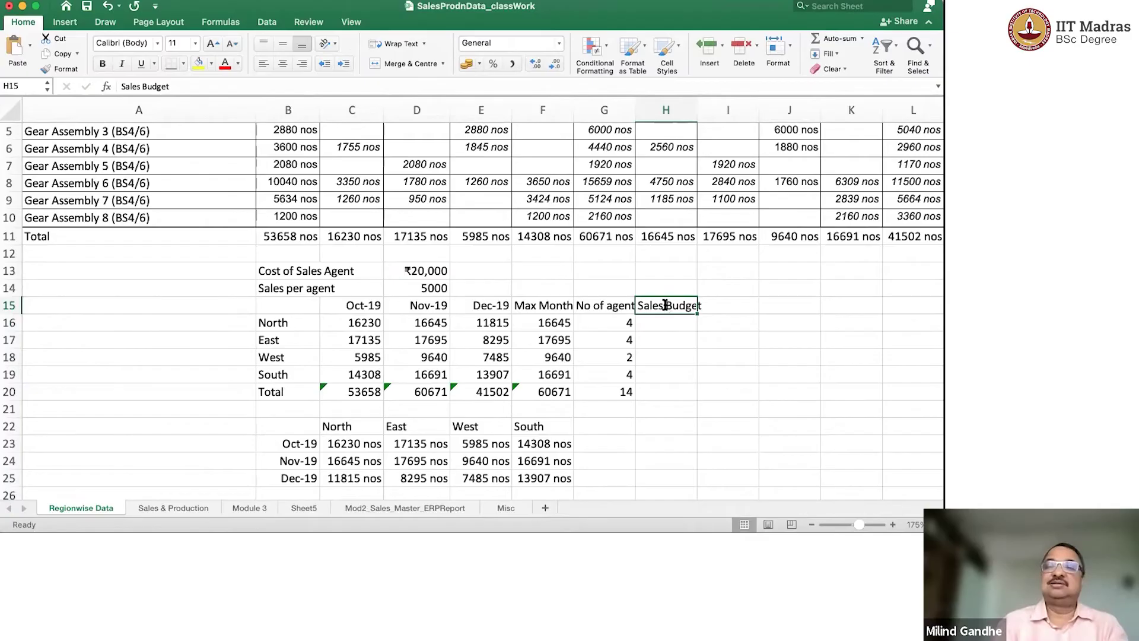
text(Sales Agent Budge)
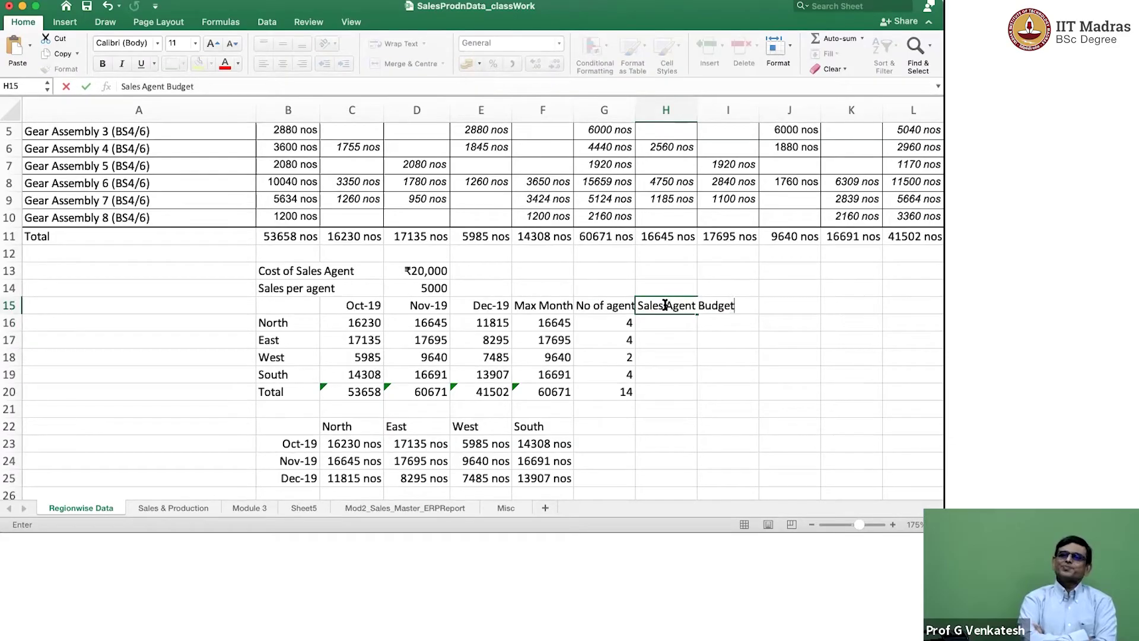
key(Return)
text(=)
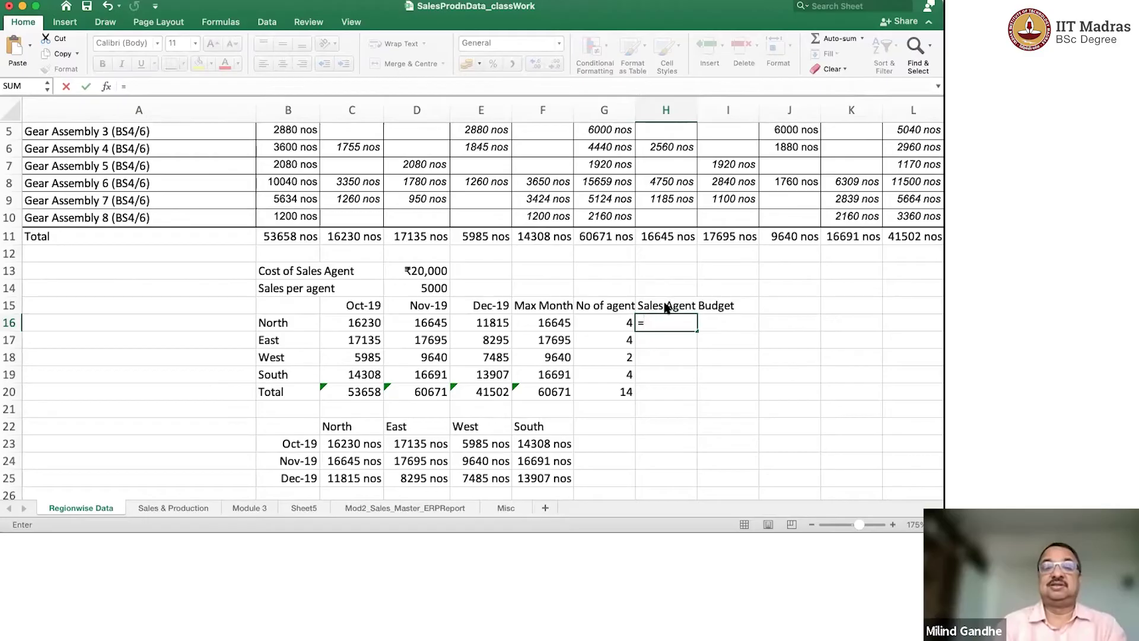
Enter =G16*$D$13 in H16, giving North a ₹80,000 budget.
key(Left)
text(*)
key(Up)
key(Up)
key(Up)
key(Left)
key(Left)
key(Left)
key(Left)
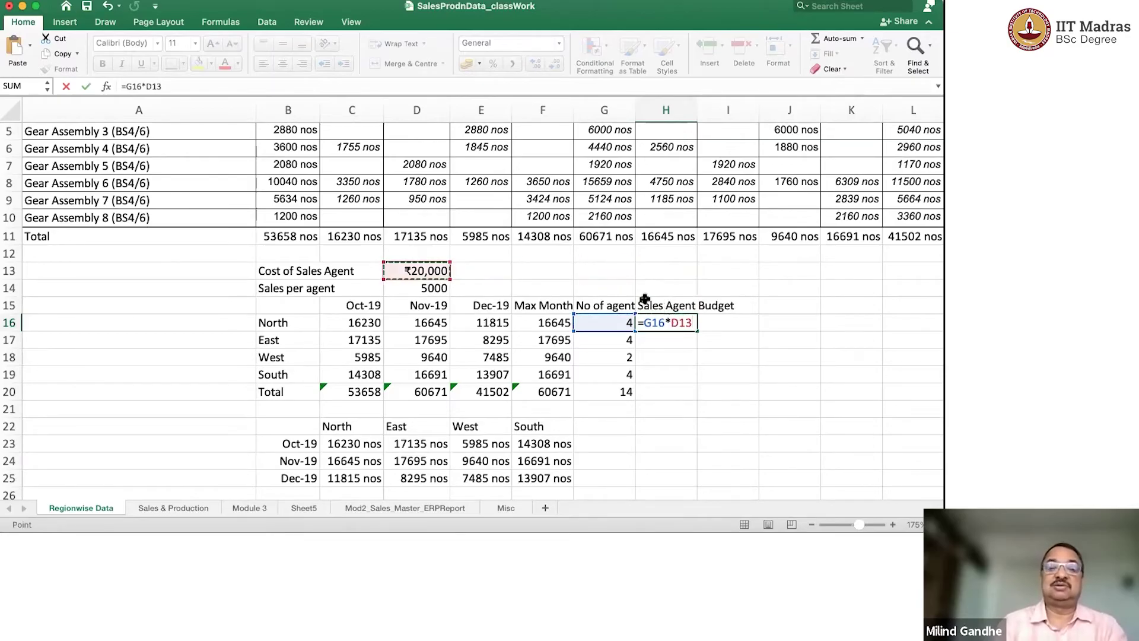
key(F2)
text($D)
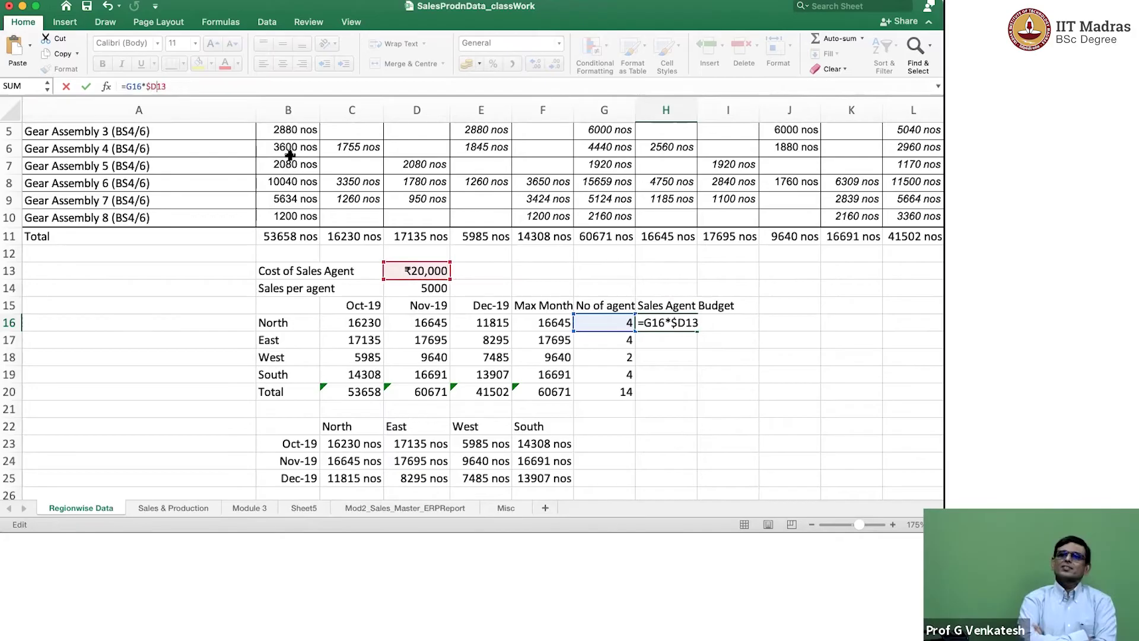
text($)
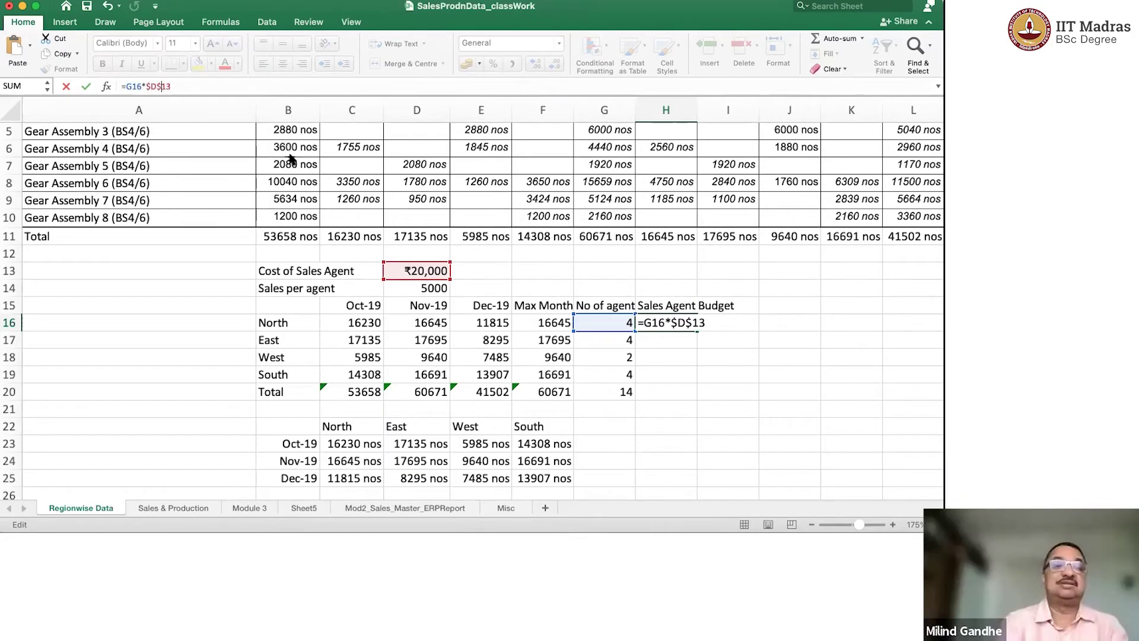
key(Return)
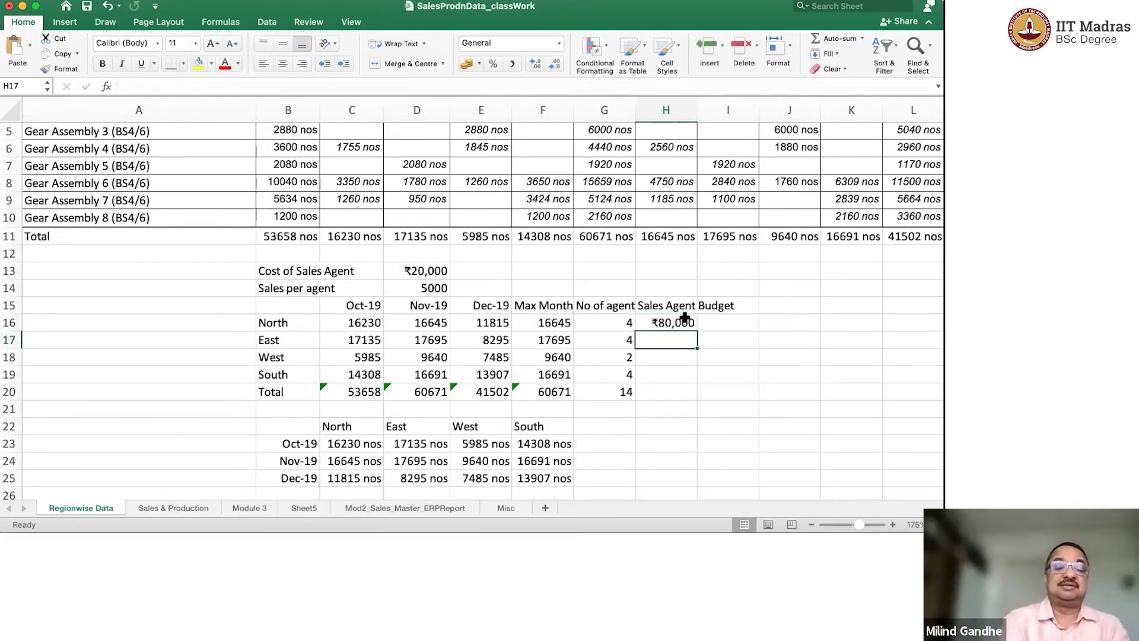
Try a hard-coded 20000 in the budget formula, then restore the $D$13 reference.
click(685, 317)
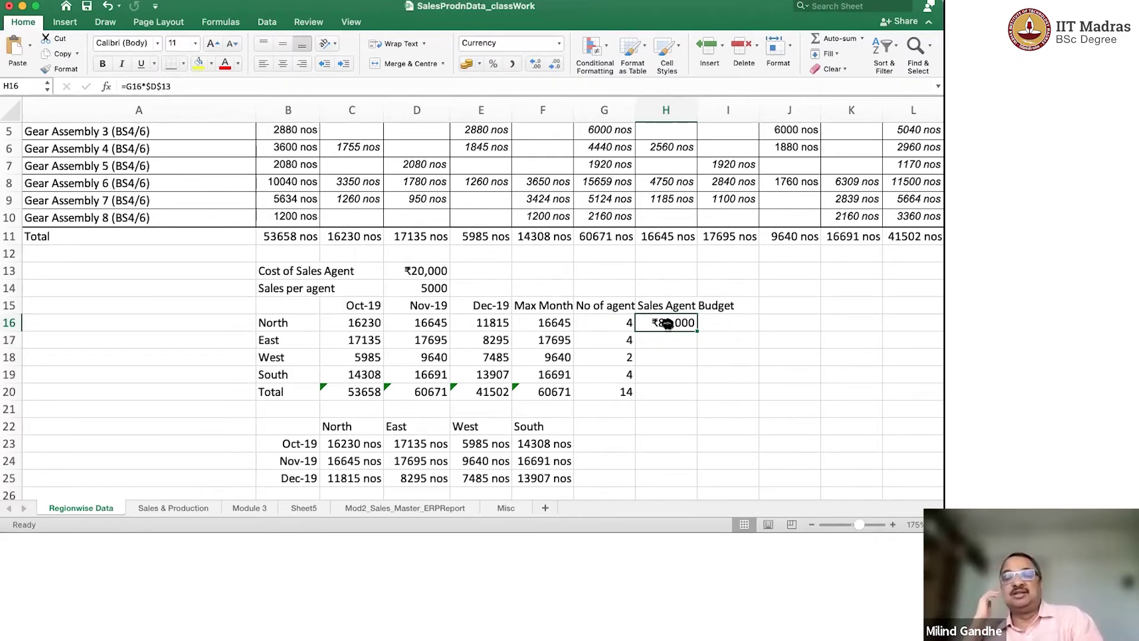
click(223, 85)
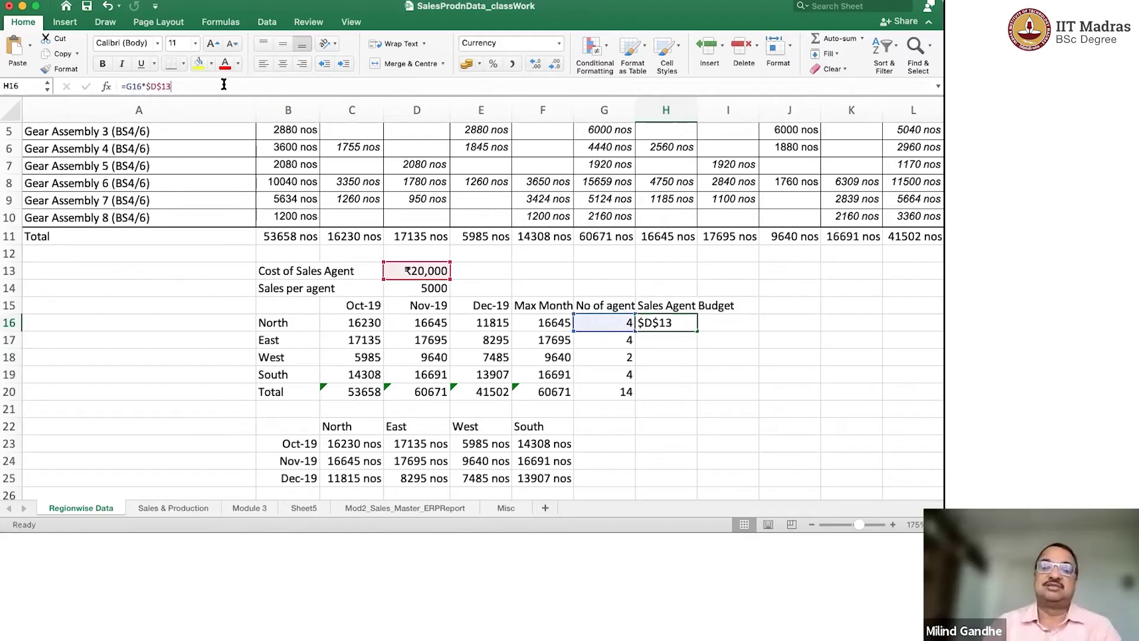
key(BackSpace)
key(BackSpace)
key(BackSpace)
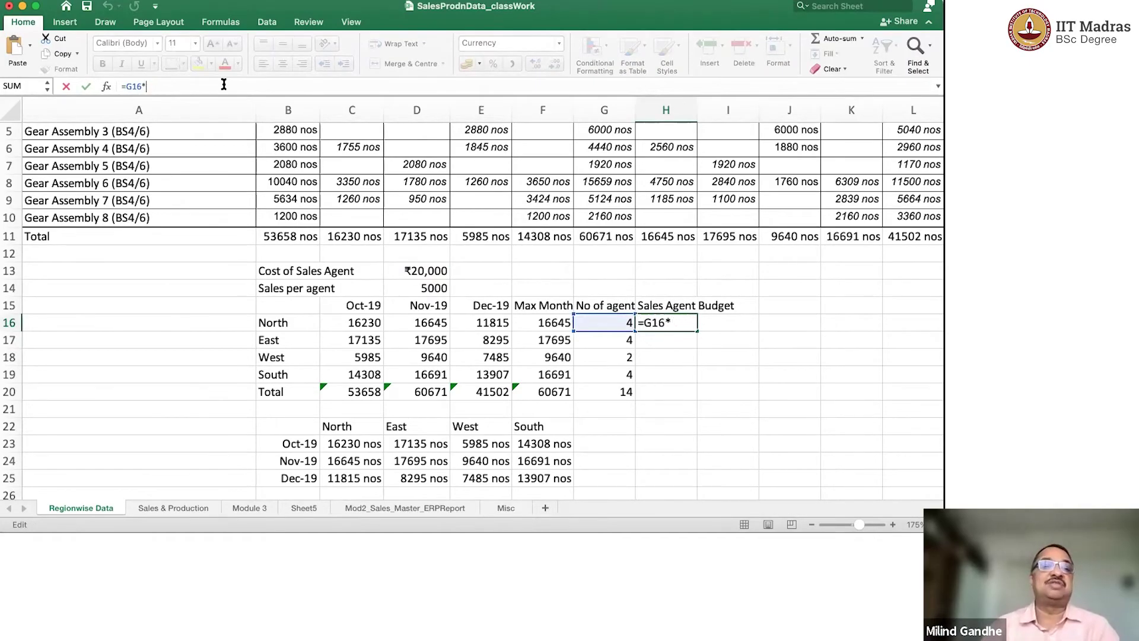
text(20000)
key(Return)
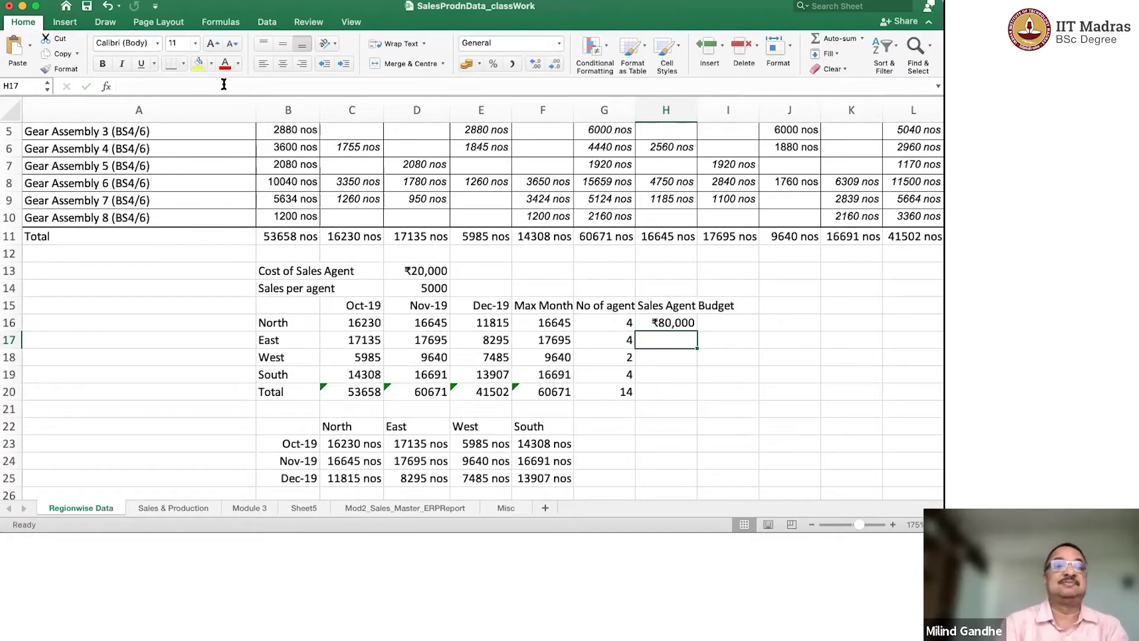
key(Up)
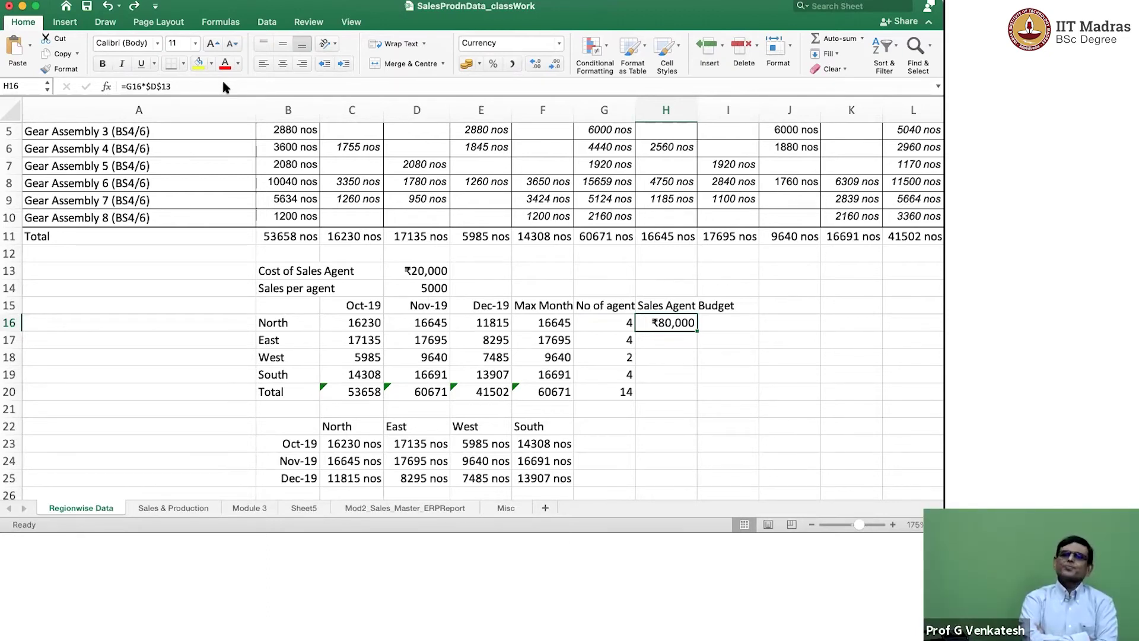
Fill H16's budget formula to H20: East ₹80,000, West ₹40,000, South ₹80,000, total ₹2,80,000.
drag(698, 329, 693, 392)
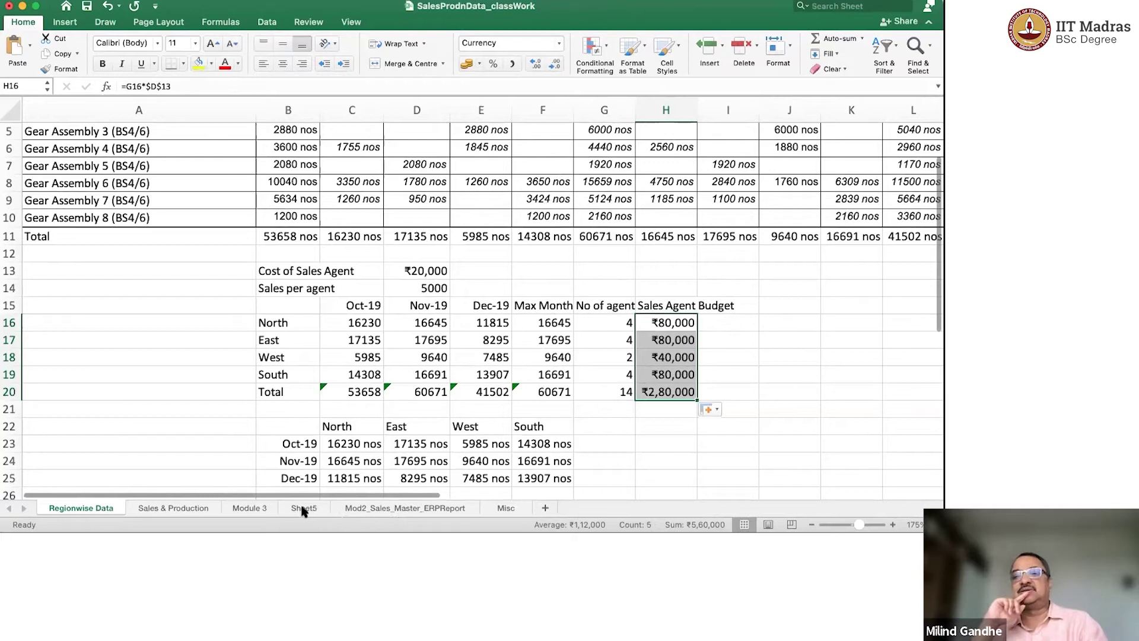
Go to the Module 3 sheet, briefly checking Sheet5 on the way.
click(237, 507)
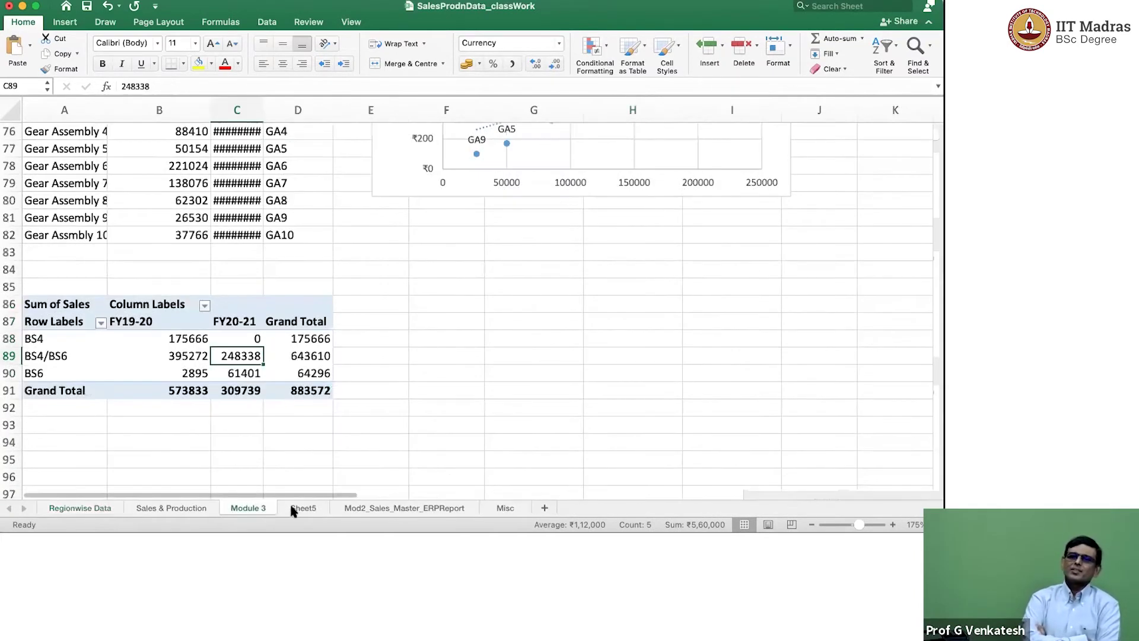
click(294, 508)
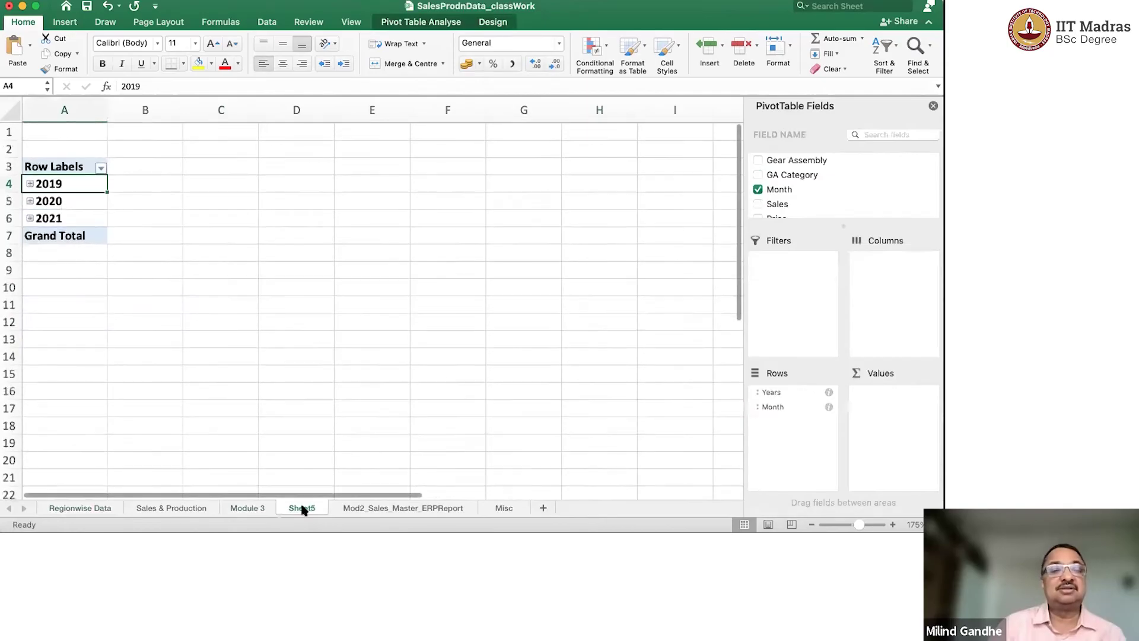
click(259, 506)
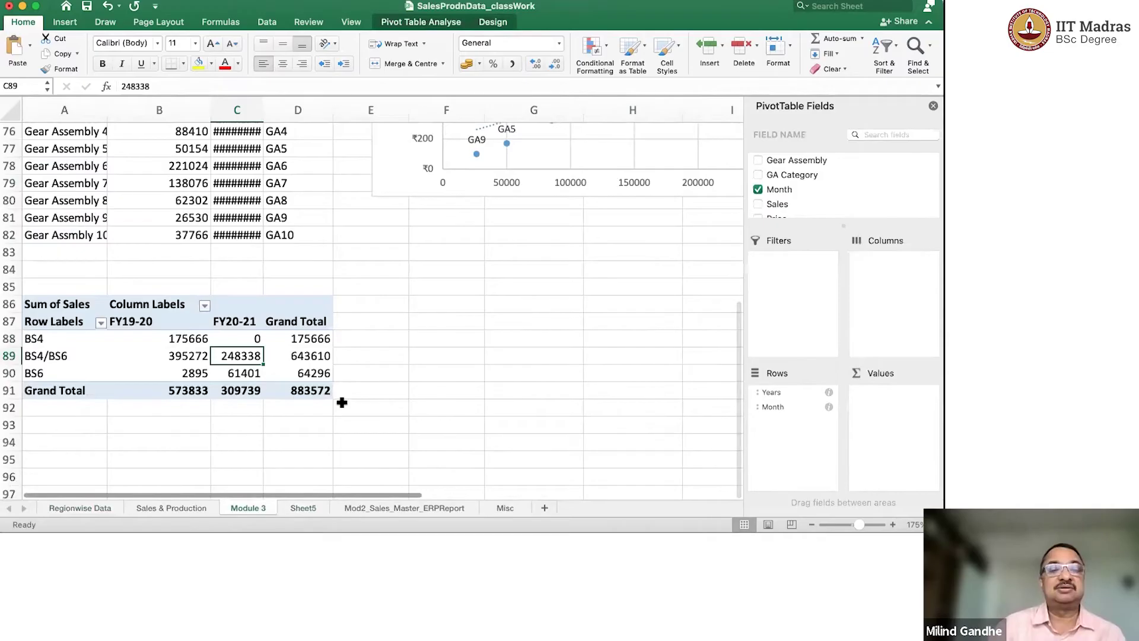
scroll(342, 403, up, 10)
scroll(341, 403, up, 5)
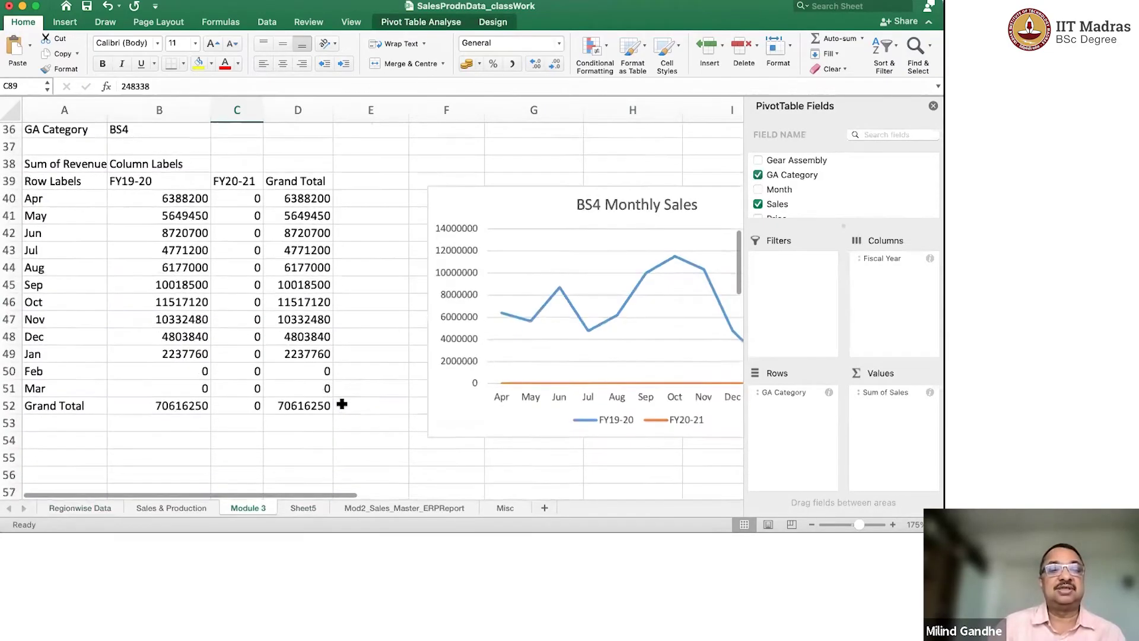
scroll(342, 403, down, 2)
scroll(341, 404, up, 2)
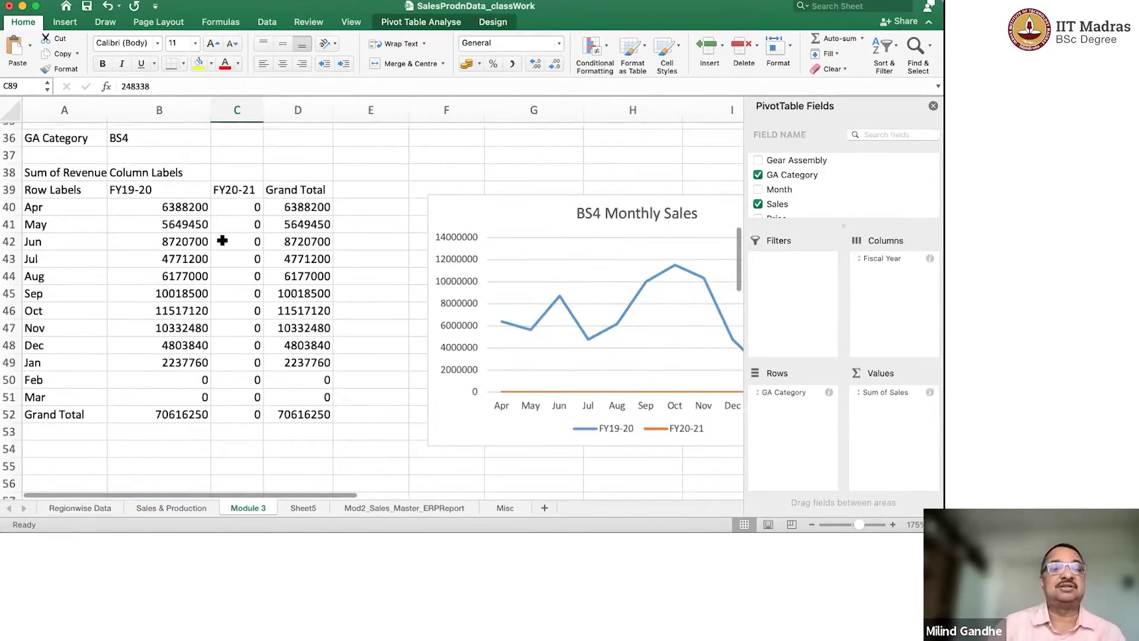
Format the BS4 revenue table B40:D52 as rupee currency without decimal places.
click(190, 206)
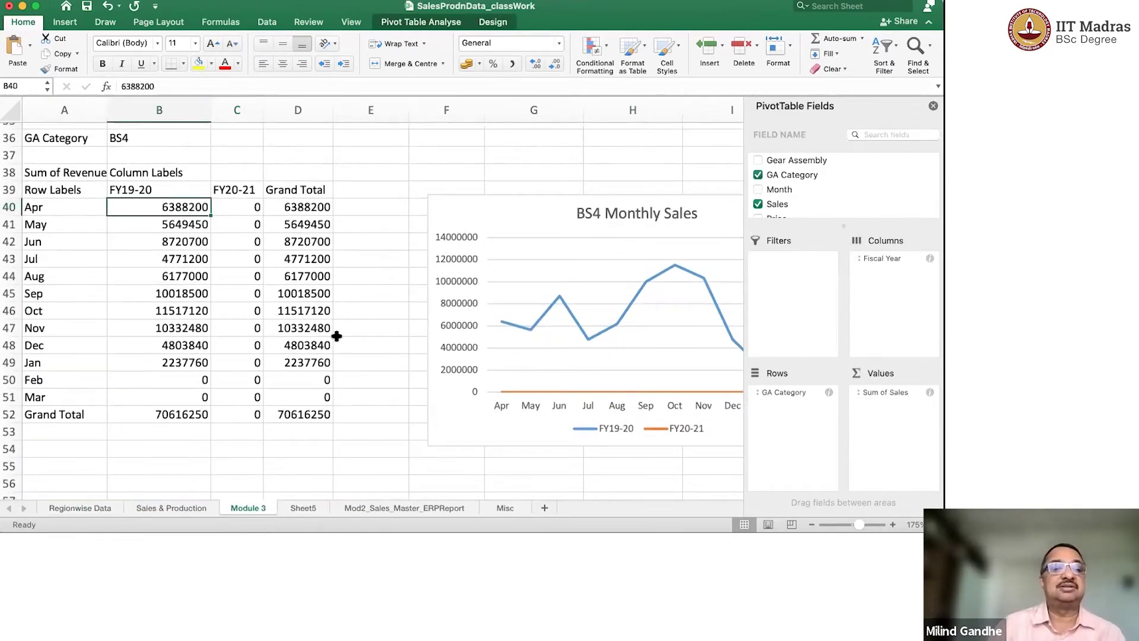
shift+click(324, 411)
click(558, 43)
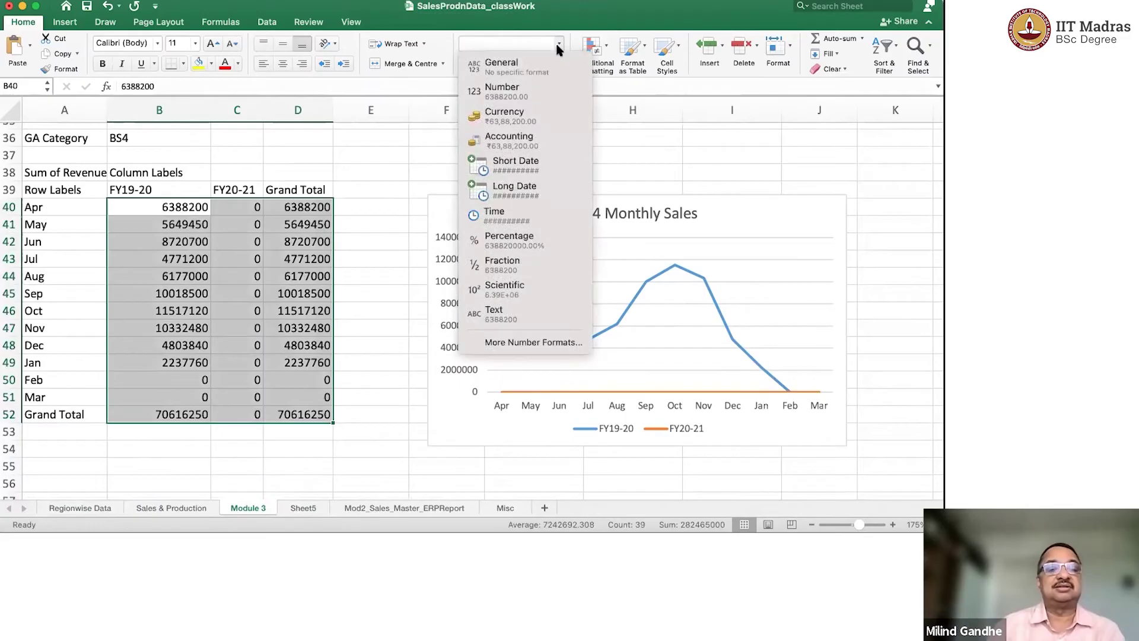
click(510, 117)
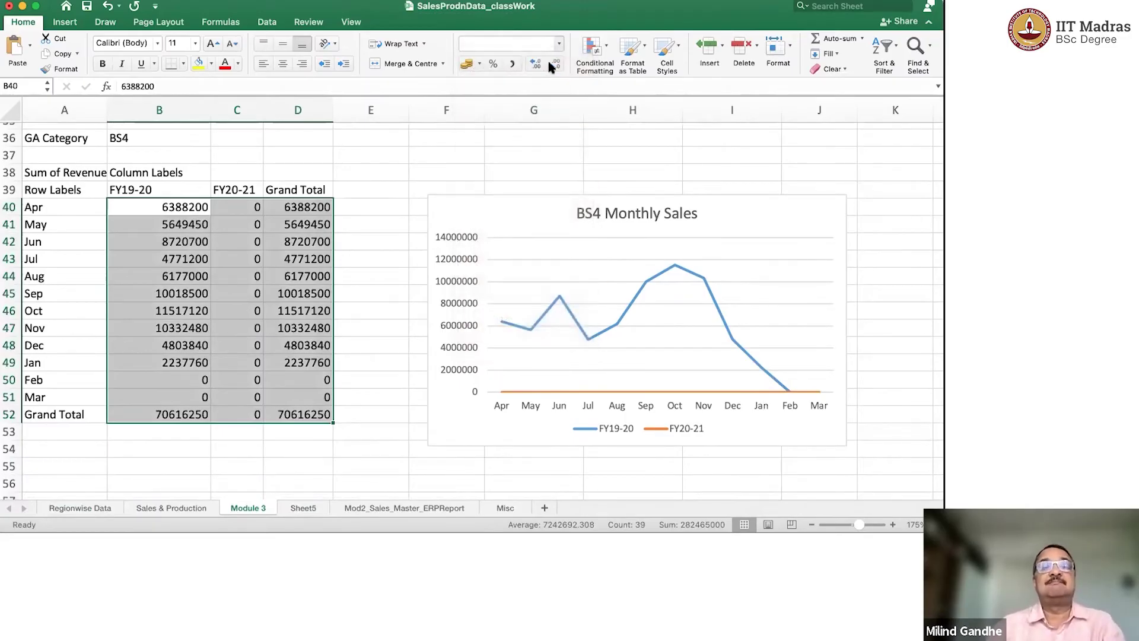
click(553, 66)
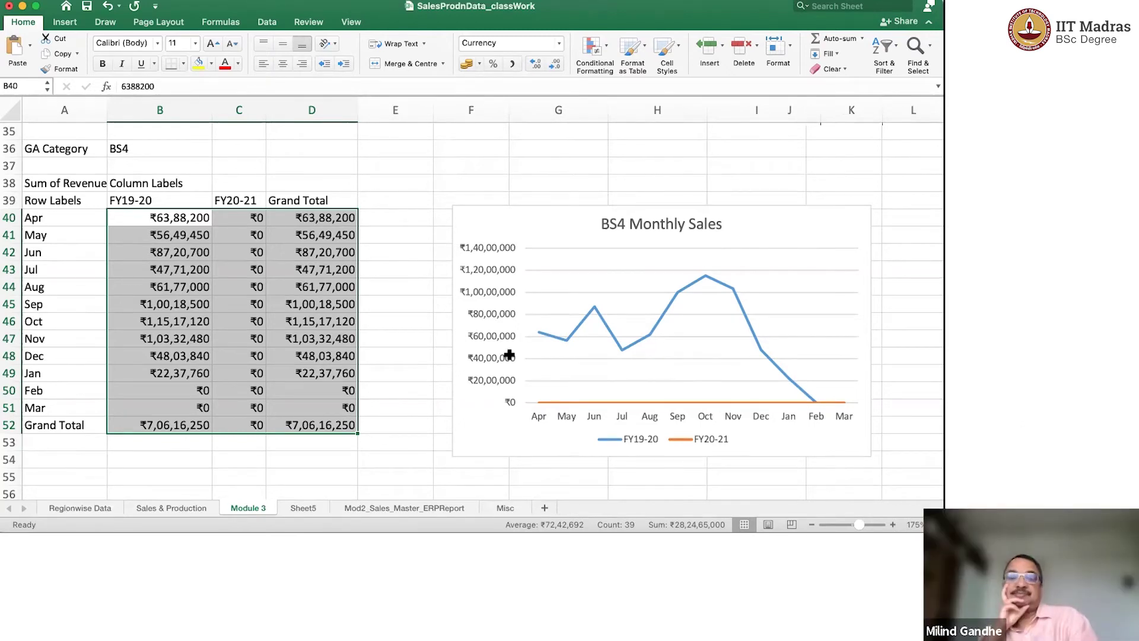
scroll(514, 345, down, 2)
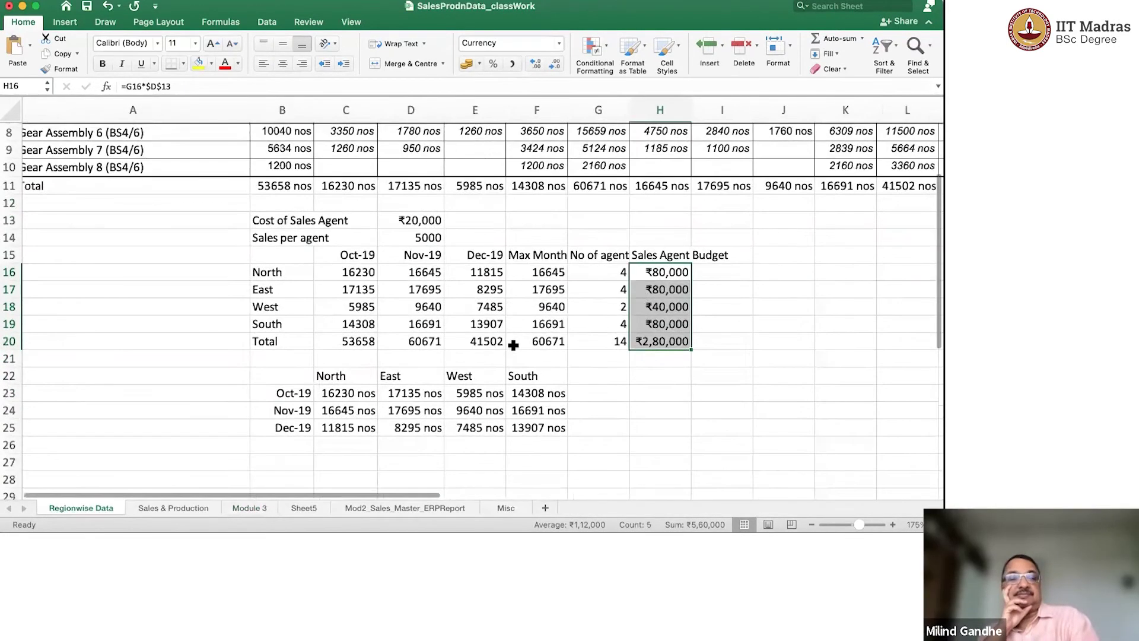
scroll(513, 346, down, 3)
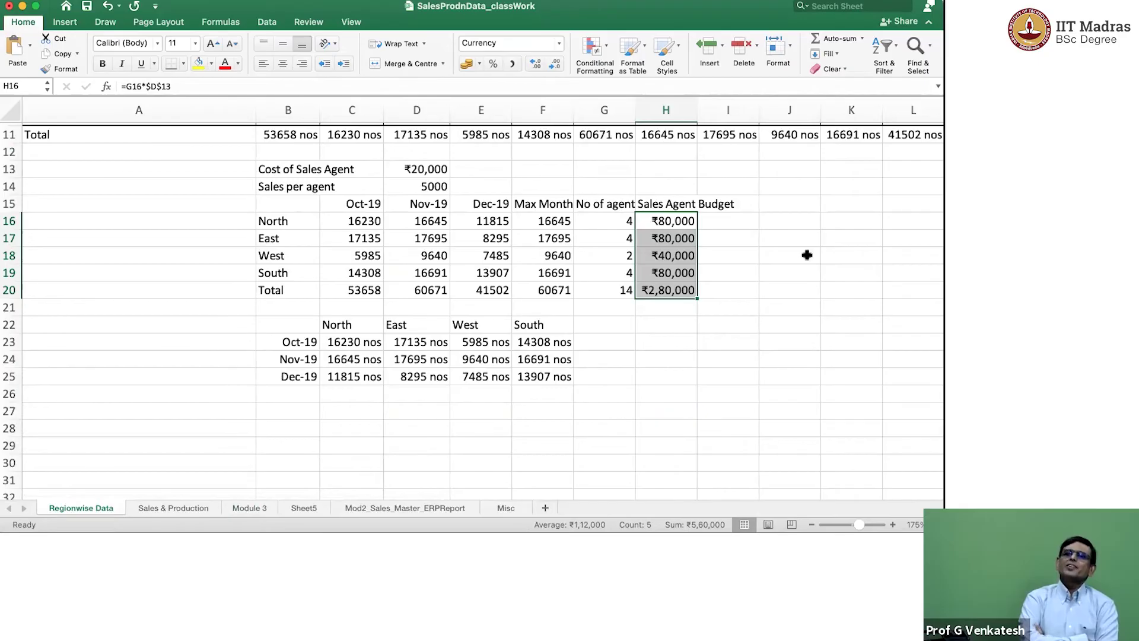
Set Sales per agent in D14 to 6000, so agents become 3, 3, 2, 3.
click(419, 186)
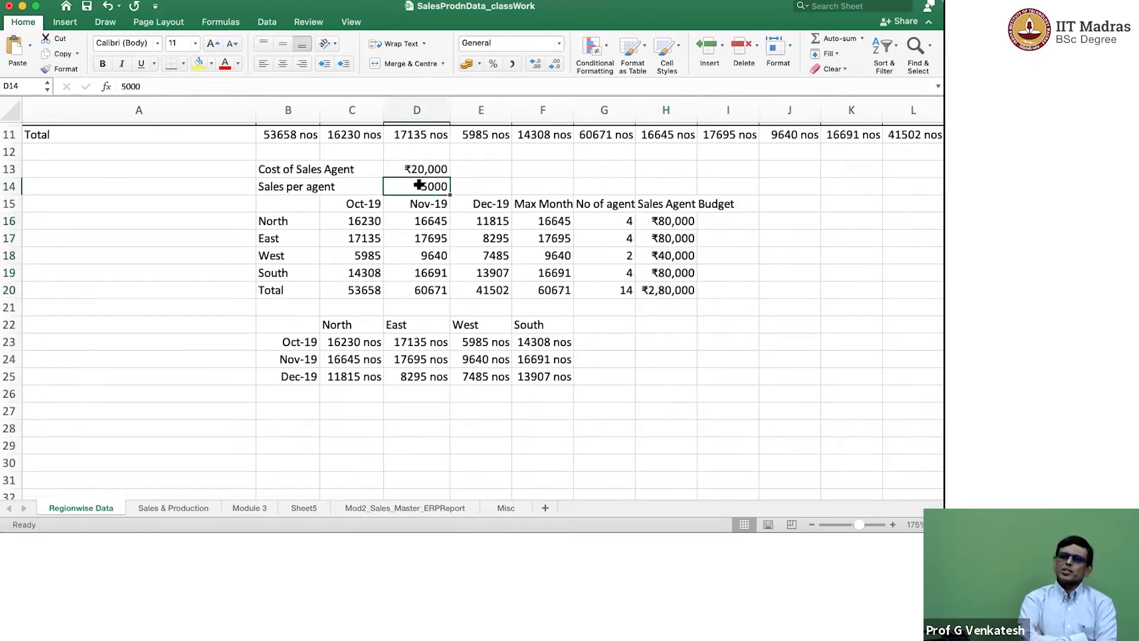
text(600)
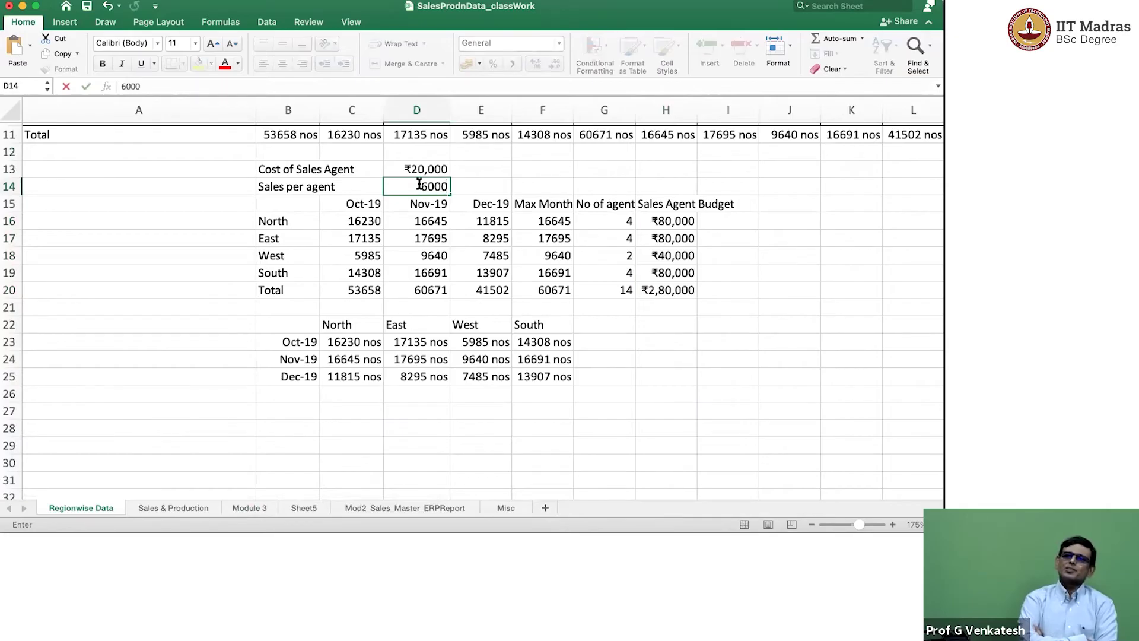
key(Return)
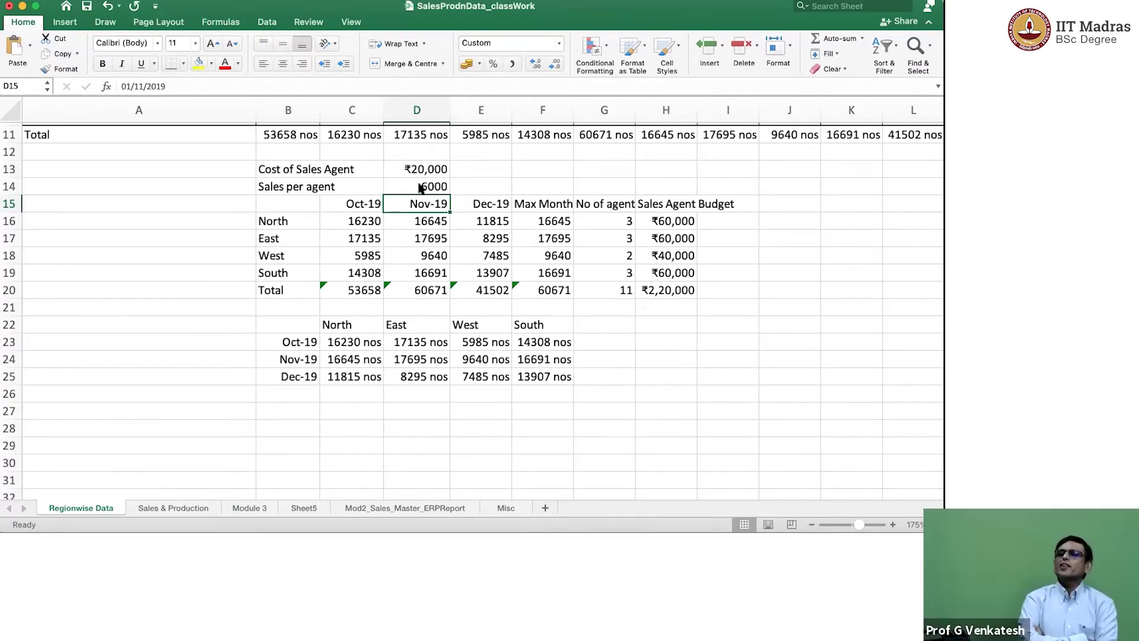
Add an 'Effective Volume handled' column in I15 with =F16/G16 filled down to I20.
click(739, 203)
text(Effective)
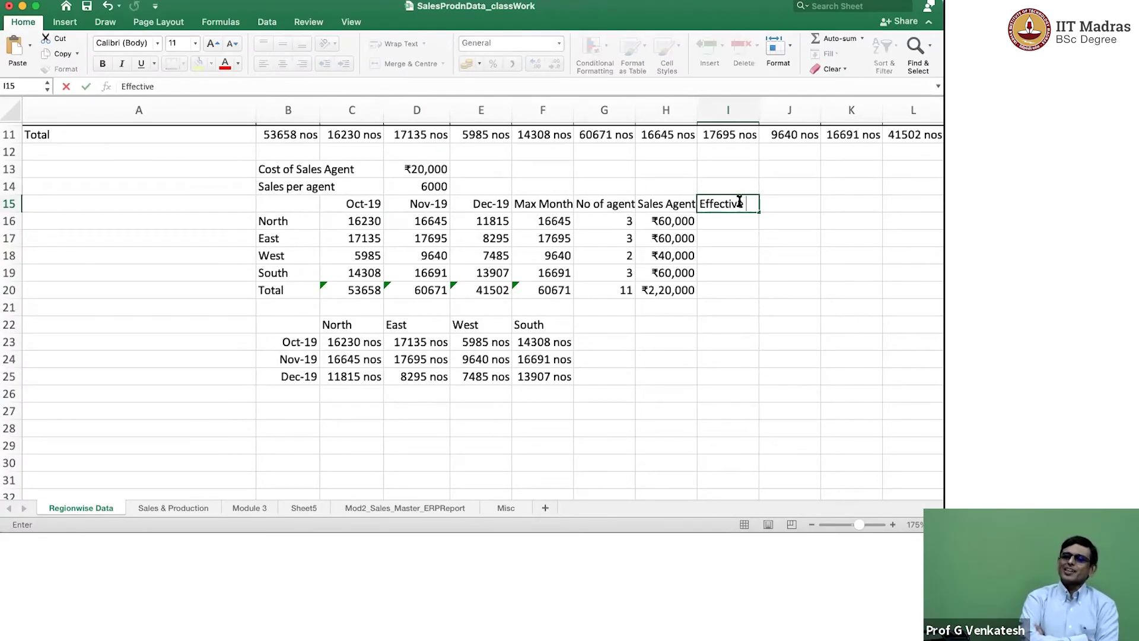
text( Volume )
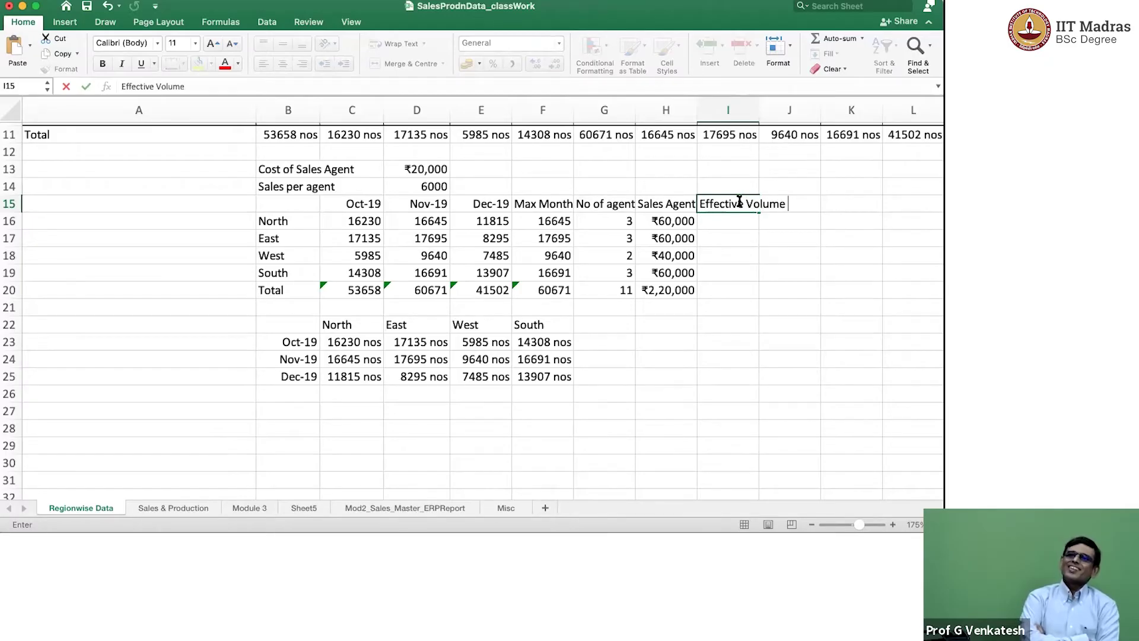
text(handled)
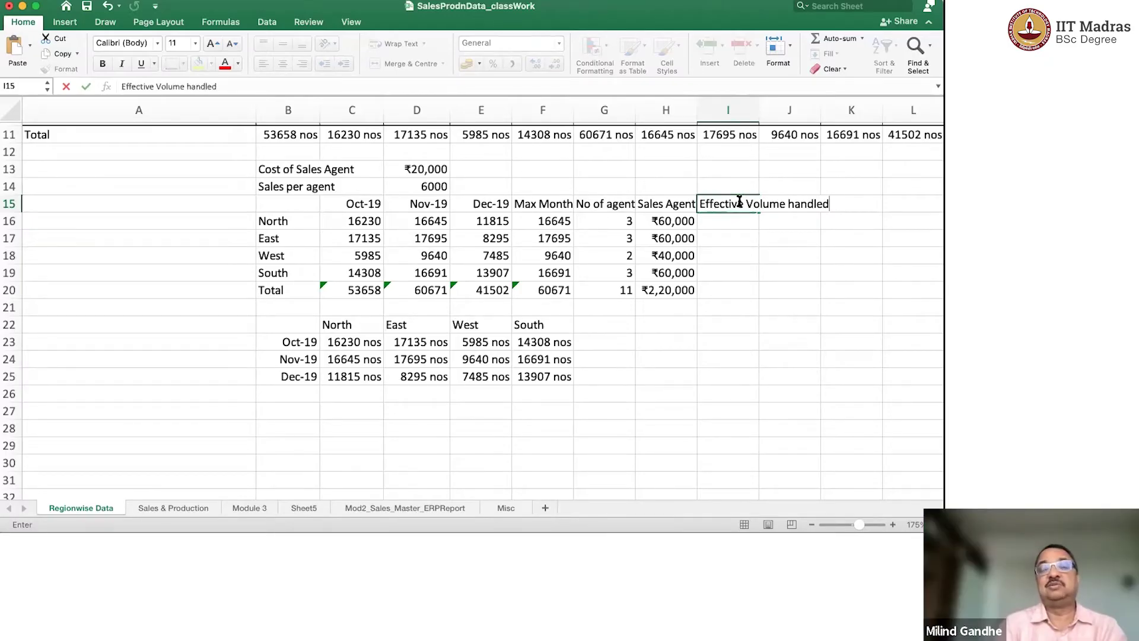
key(Return)
text(=)
key(Left)
key(Left)
key(Left)
text(/)
key(Left)
key(Left)
key(Return)
key(Up)
drag(758, 229, 755, 291)
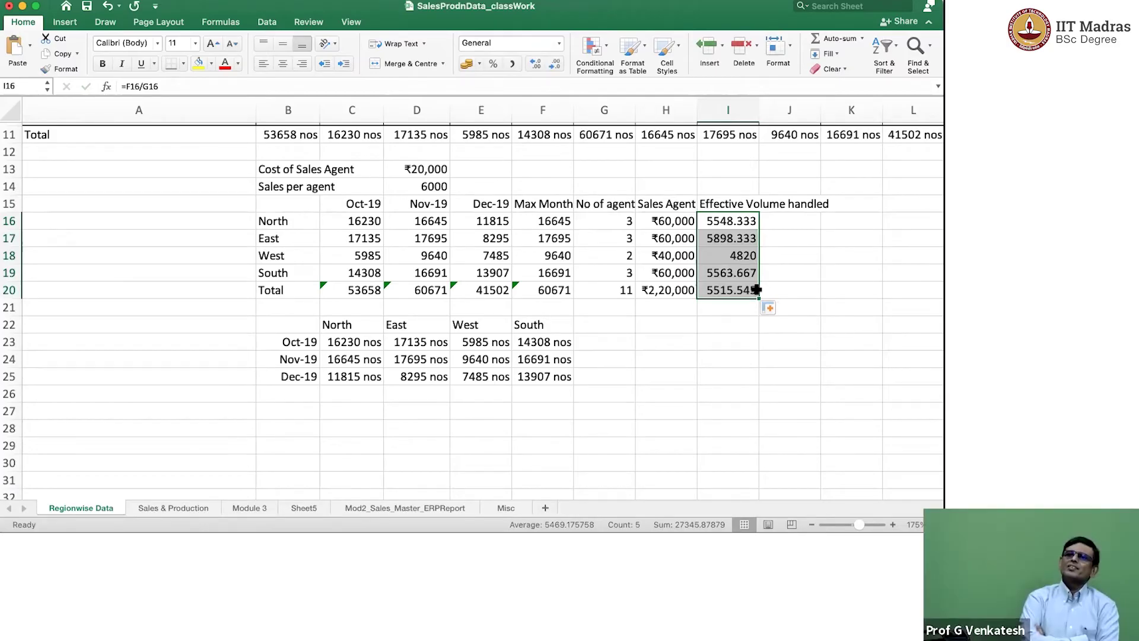
Change East's agent count in G17 to 4.
key(Down)
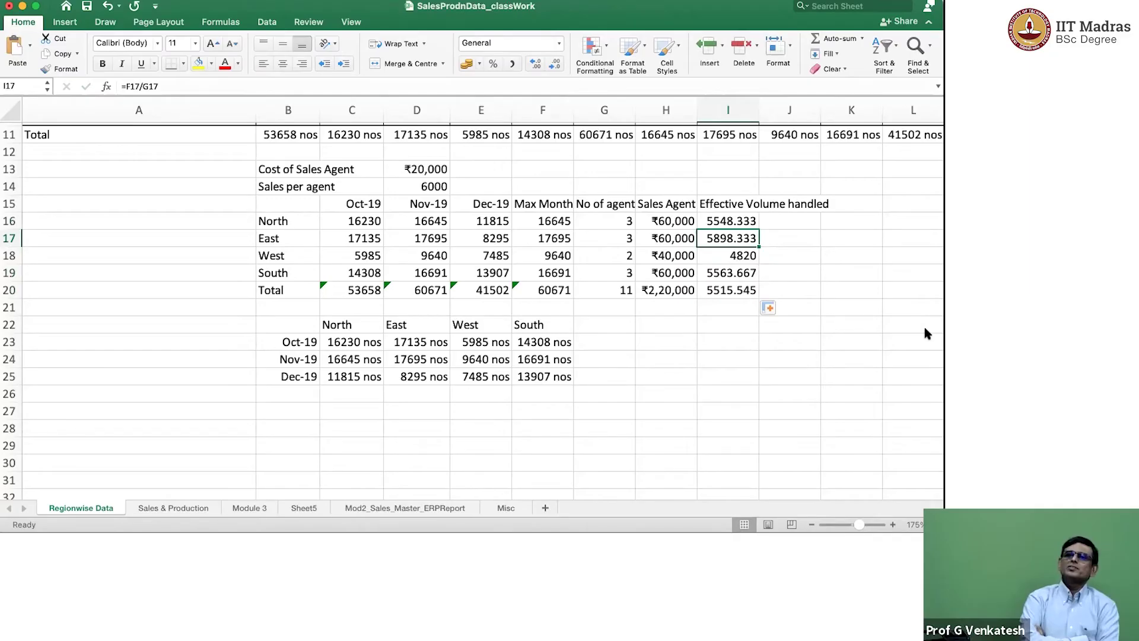
key(Left)
key(Left)
text(4)
key(Return)
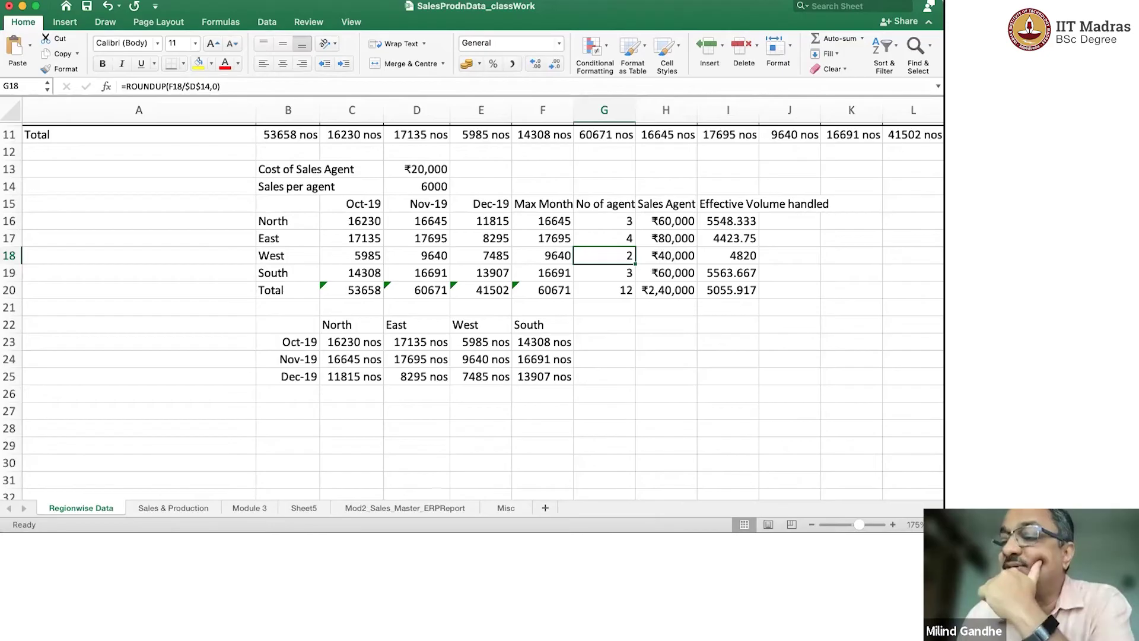
scroll(433, 375, up, 2)
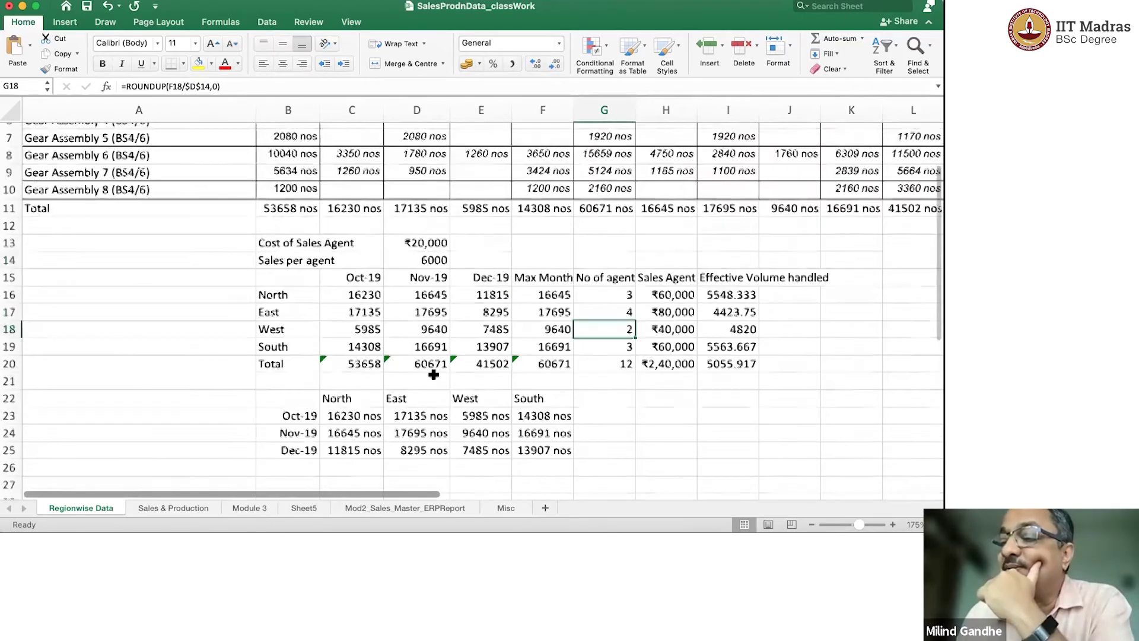
scroll(433, 377, down, 2)
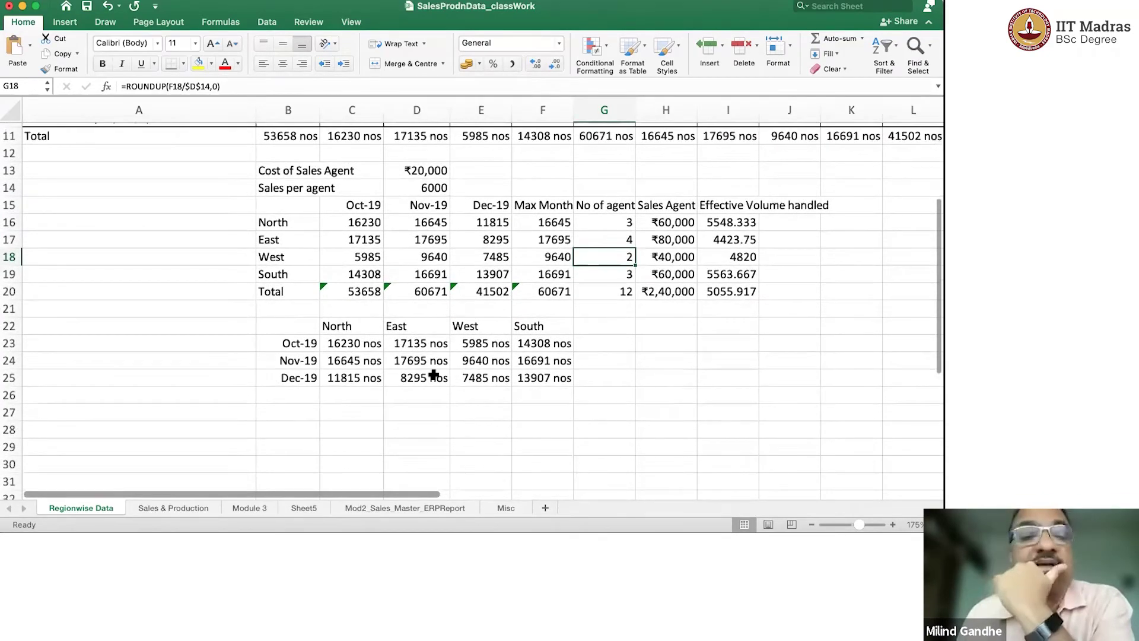
scroll(433, 375, down, 1)
scroll(434, 373, down, 1)
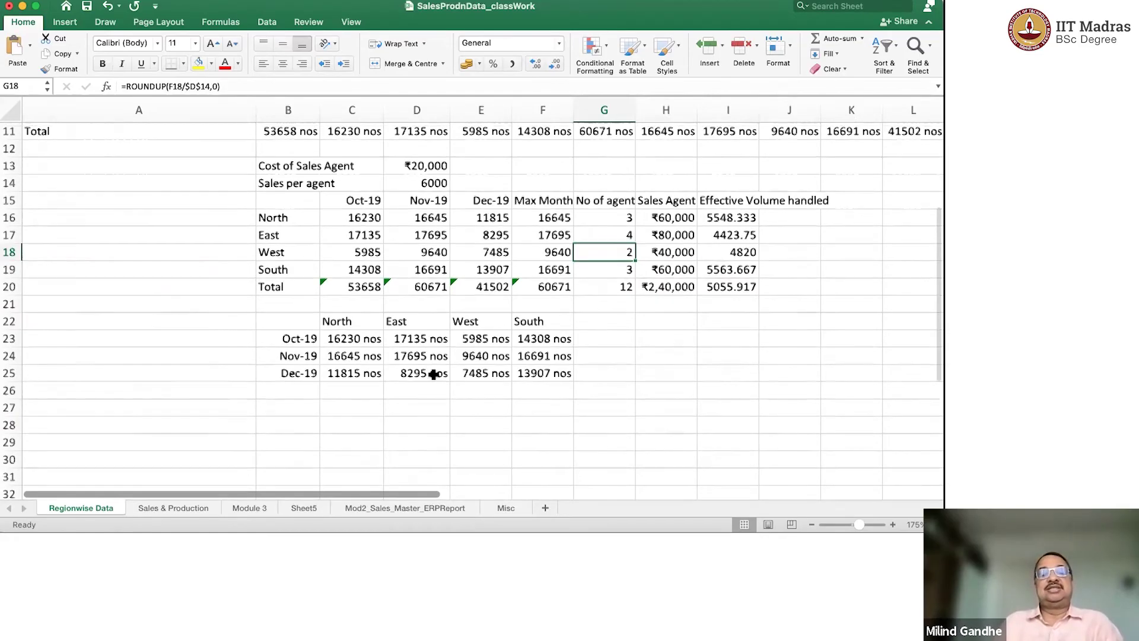
scroll(434, 374, up, 3)
scroll(433, 374, up, 2)
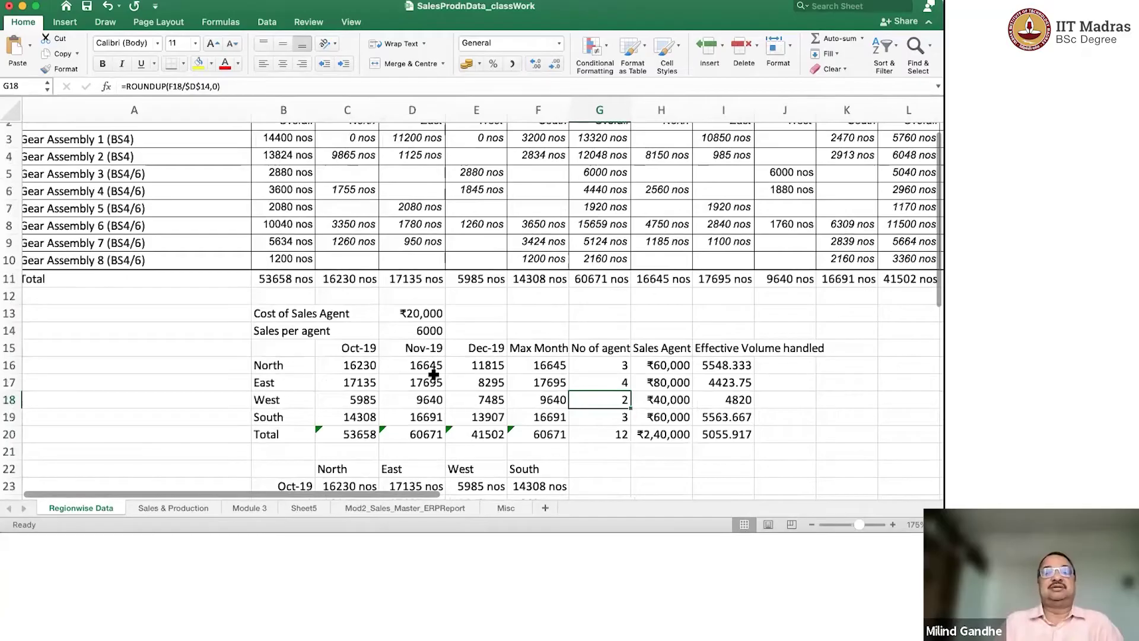
scroll(434, 374, up, 1)
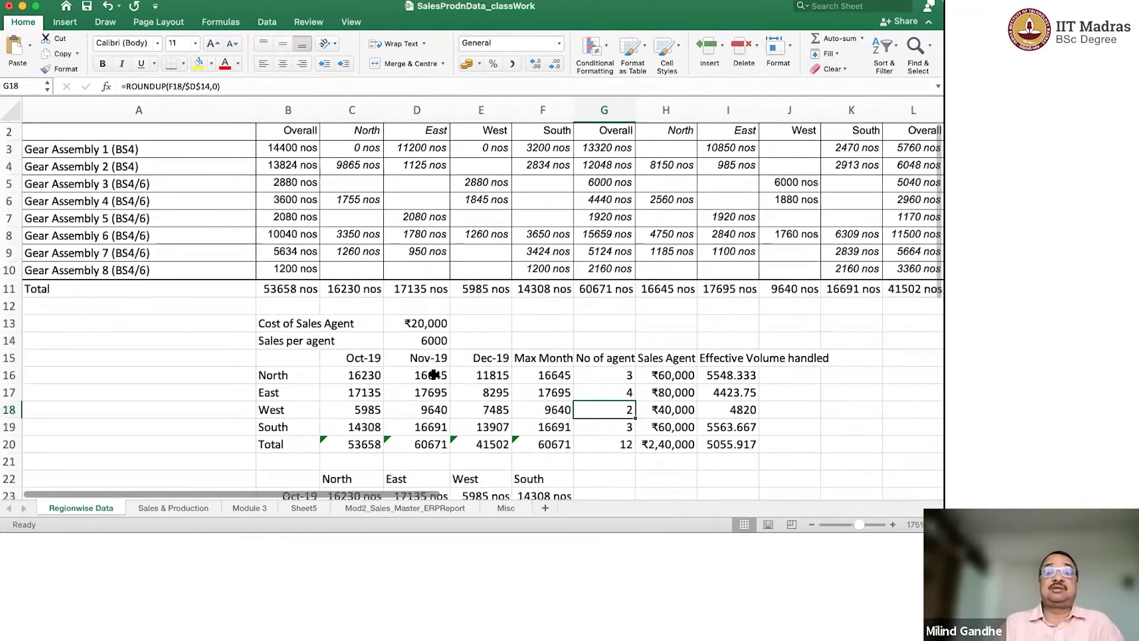
scroll(433, 374, down, 2)
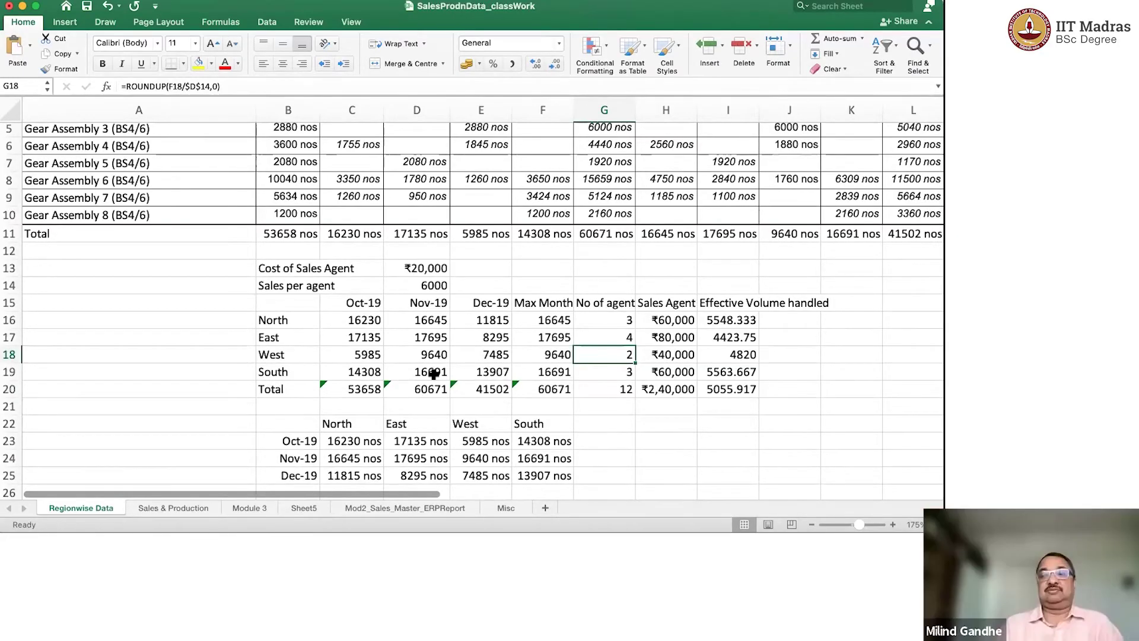
scroll(433, 374, down, 1)
scroll(432, 374, down, 2)
scroll(433, 374, down, 1)
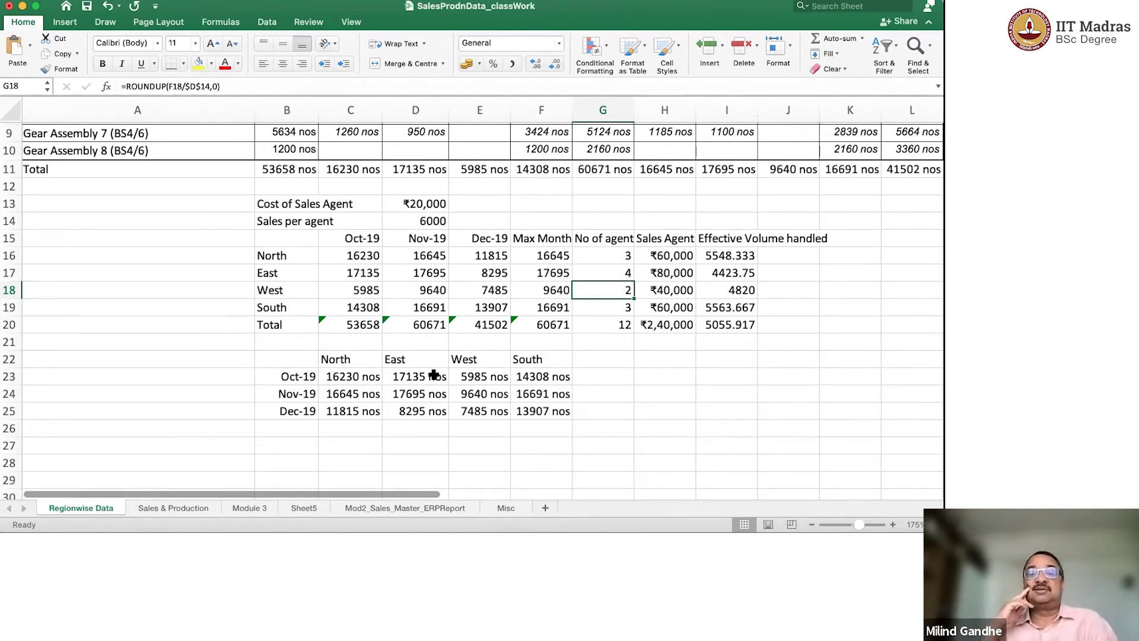
scroll(434, 375, up, 5)
scroll(435, 375, up, 3)
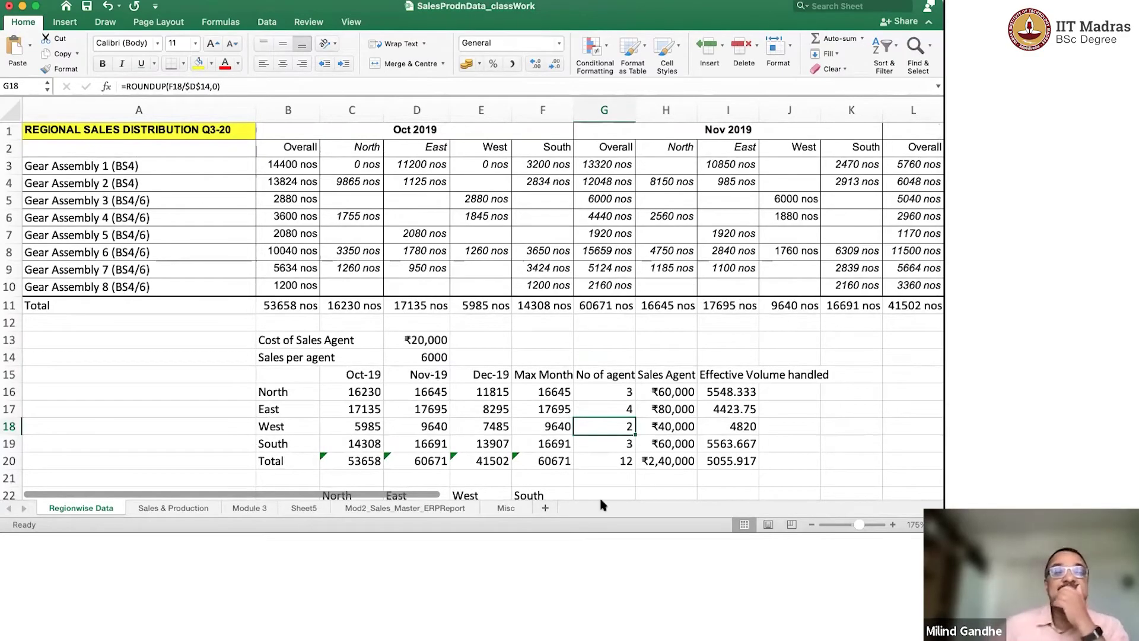
Compare Gear Assembly 1's Oct-19 price of 435 with its Nov-19 price of 432.
click(447, 508)
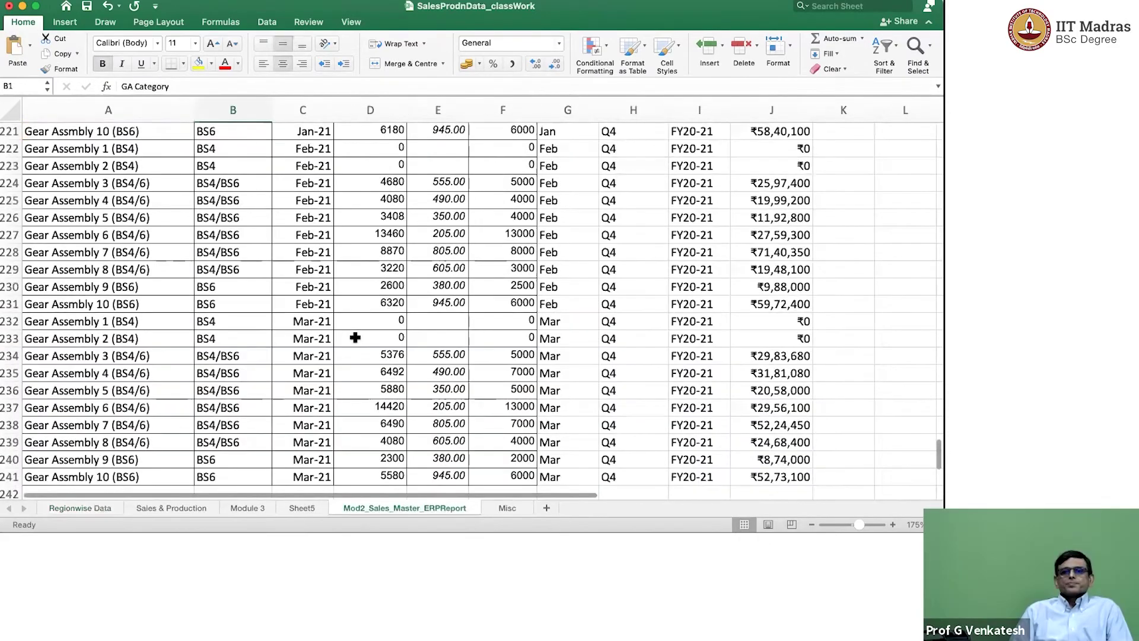
scroll(354, 338, up, 5)
scroll(354, 339, up, 3)
scroll(354, 338, up, 5)
scroll(354, 338, up, 2)
scroll(354, 338, up, 8)
scroll(354, 338, up, 1)
scroll(354, 338, up, 1)
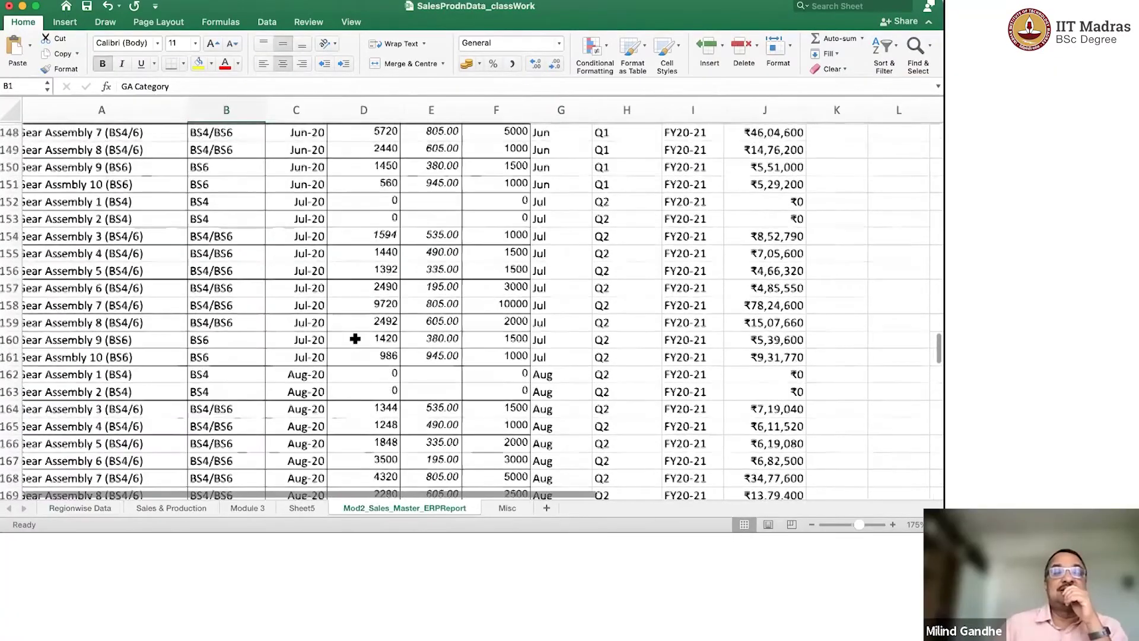
scroll(354, 338, up, 3)
scroll(354, 338, up, 7)
scroll(354, 338, up, 1)
scroll(354, 338, up, 5)
scroll(355, 338, up, 20)
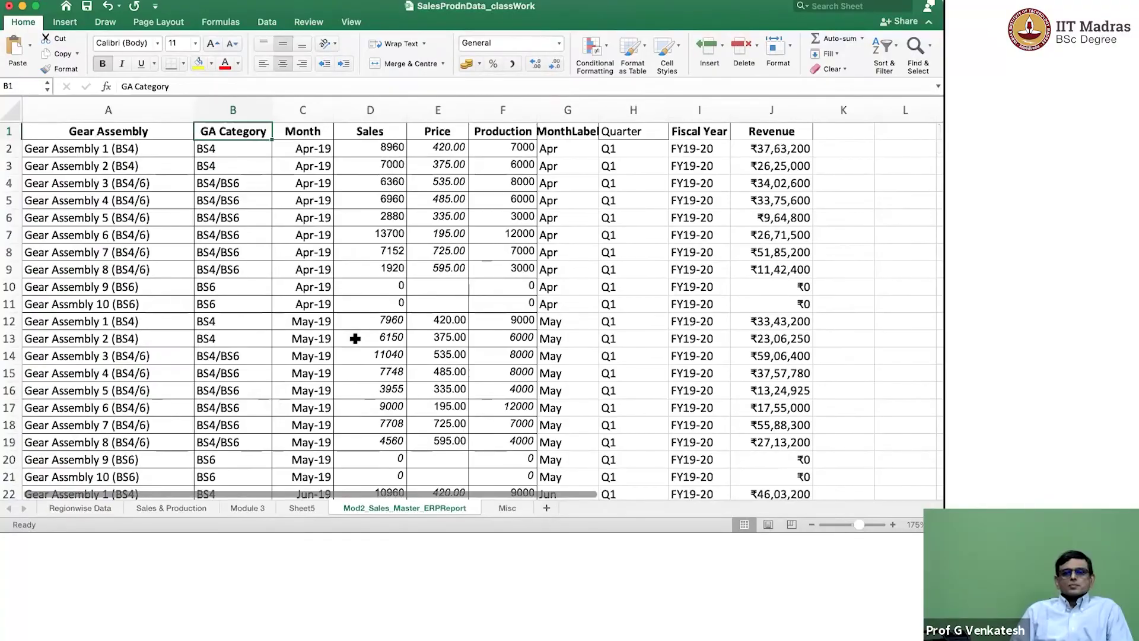
scroll(355, 339, down, 2)
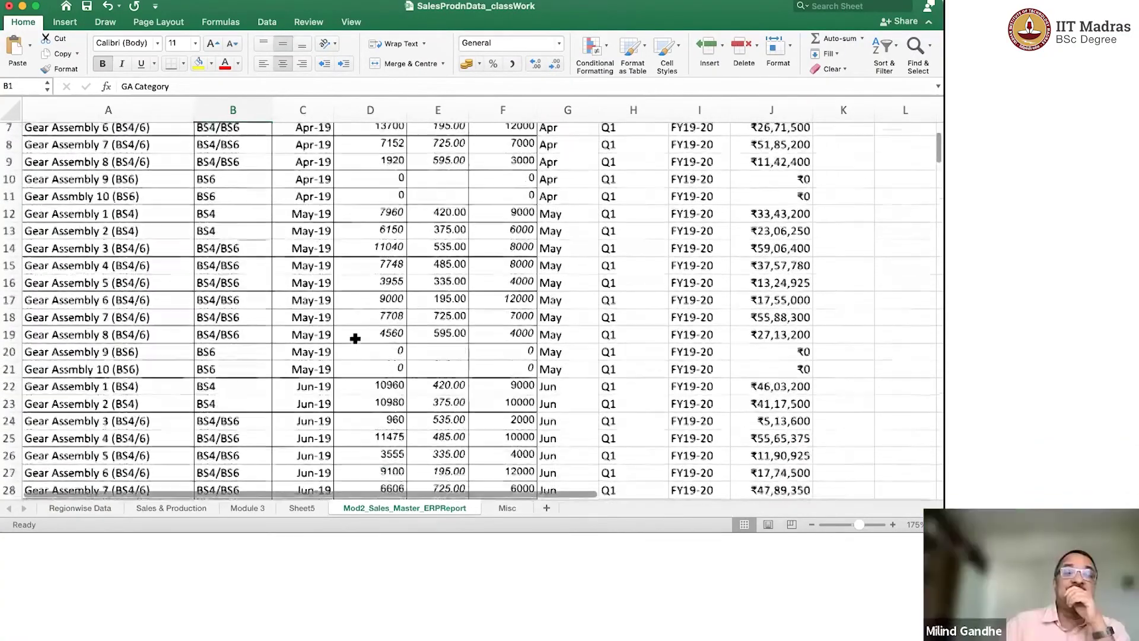
scroll(354, 338, down, 2)
scroll(354, 338, down, 4)
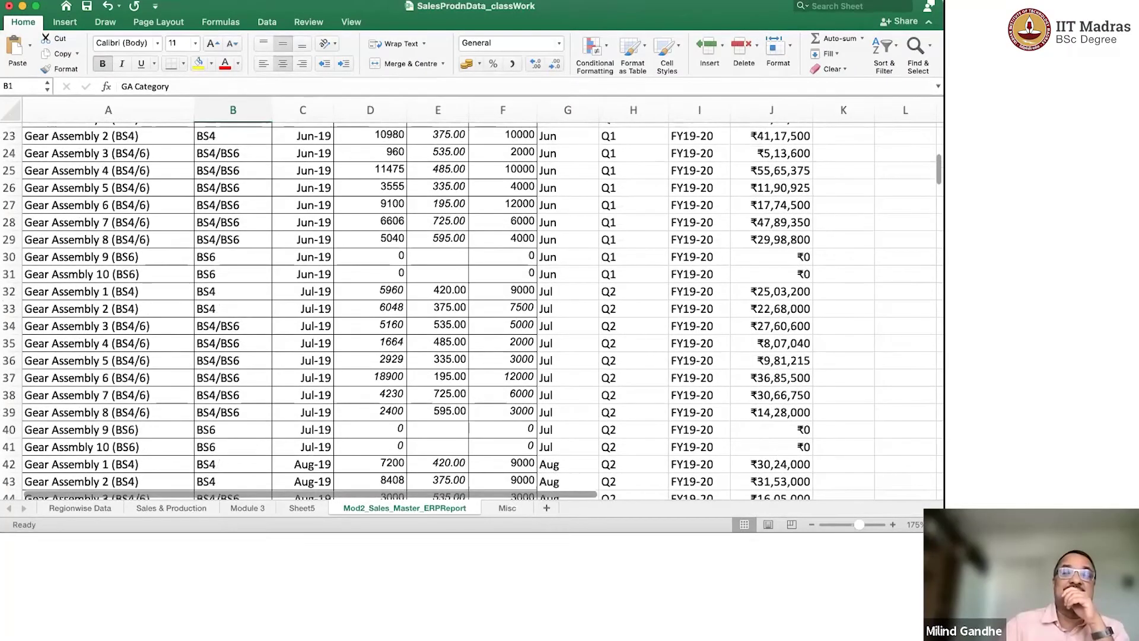
click(171, 508)
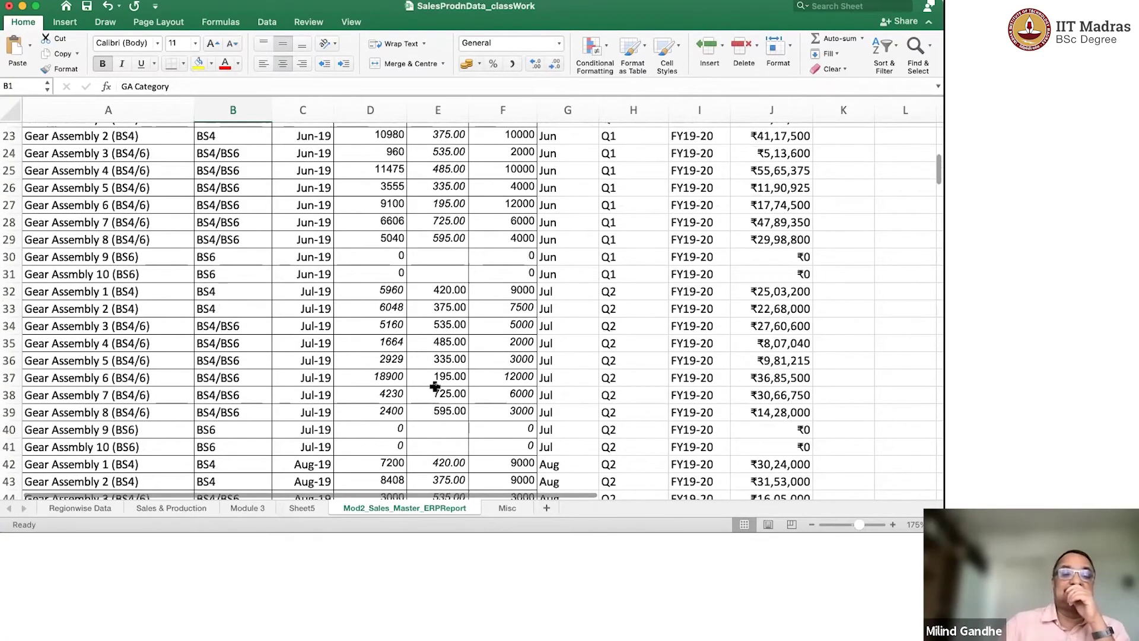
scroll(370, 376, left, 3)
scroll(370, 376, left, 3)
scroll(369, 376, left, 2)
scroll(370, 375, left, 10)
scroll(369, 375, left, 10)
scroll(370, 375, left, 5)
scroll(369, 377, down, 1)
scroll(370, 376, down, 5)
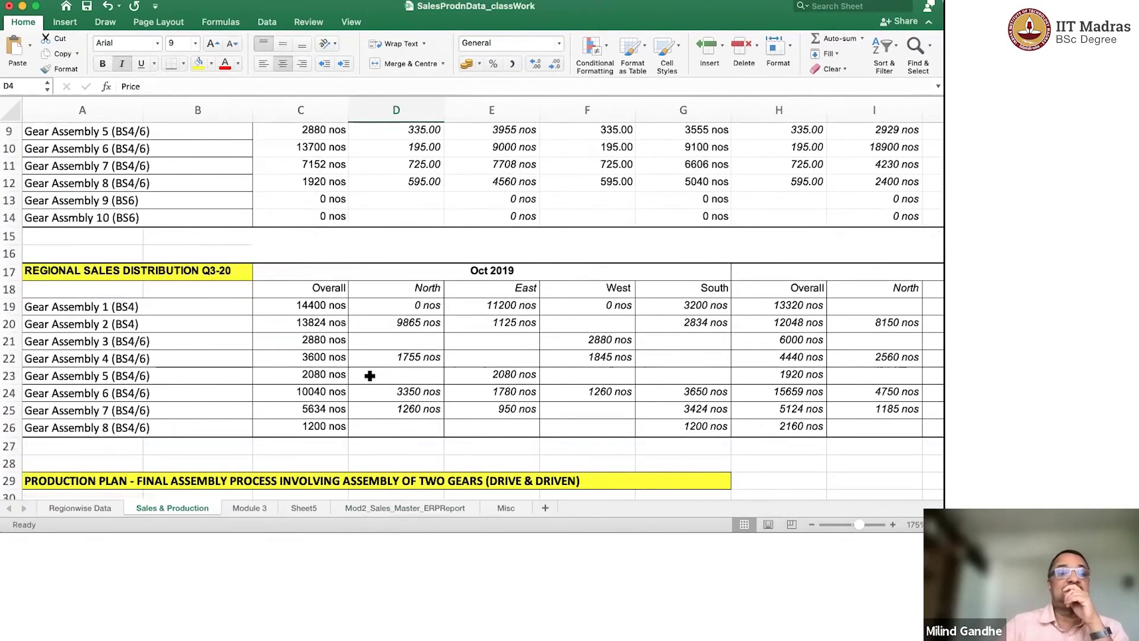
scroll(369, 376, down, 3)
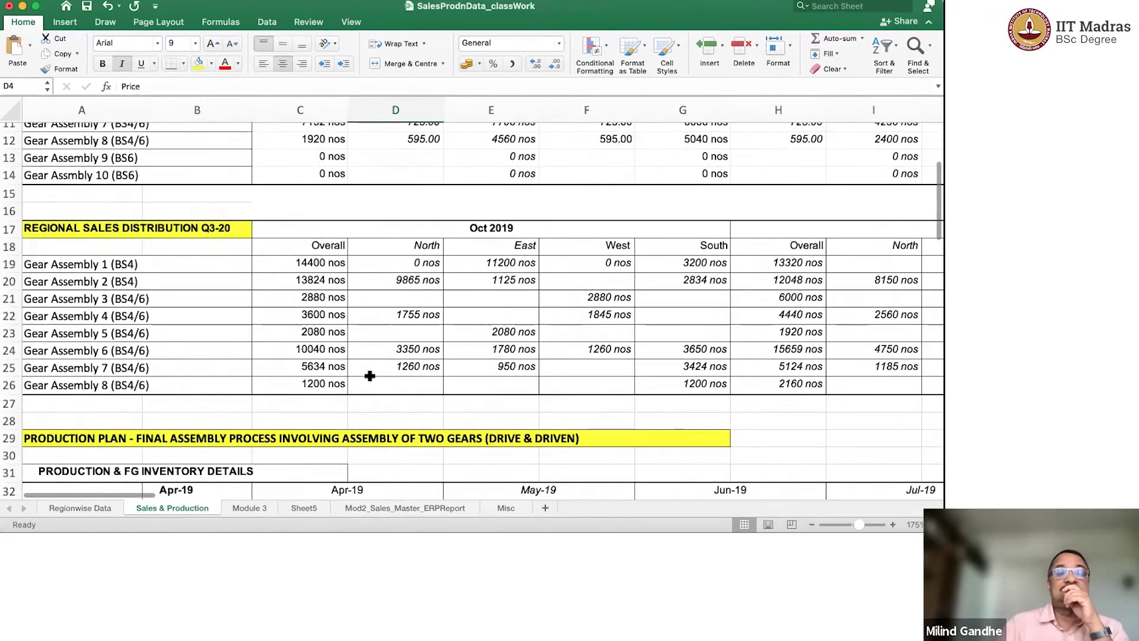
scroll(373, 365, up, 11)
click(412, 203)
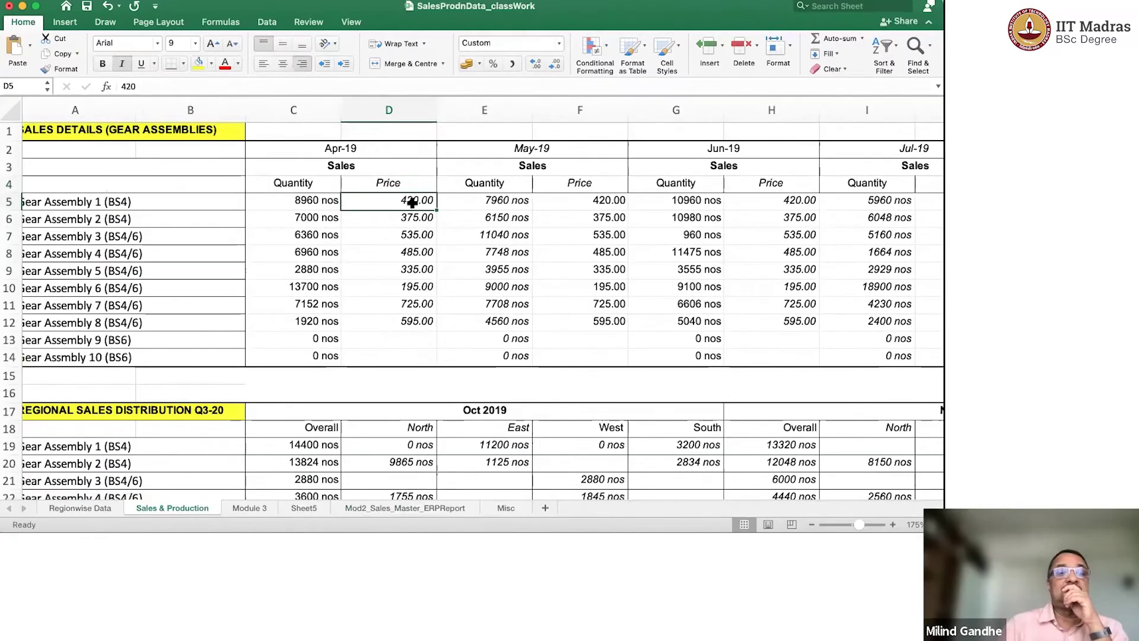
key(Right)
key(Right)
key(Right)
key(Right)
key(Right)
key(Right)
key(Right)
key(Right)
key(Right)
key(Right)
key(Right)
key(Right)
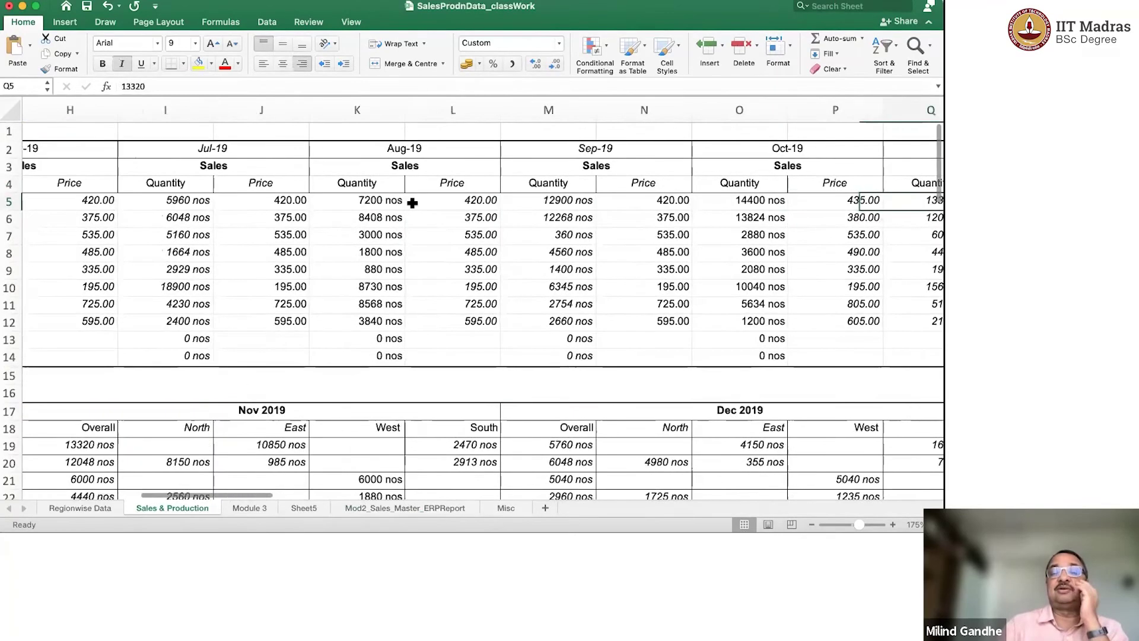
key(Right)
key(Right)
key(Right)
key(Right)
key(Right)
key(Left)
key(Left)
key(Left)
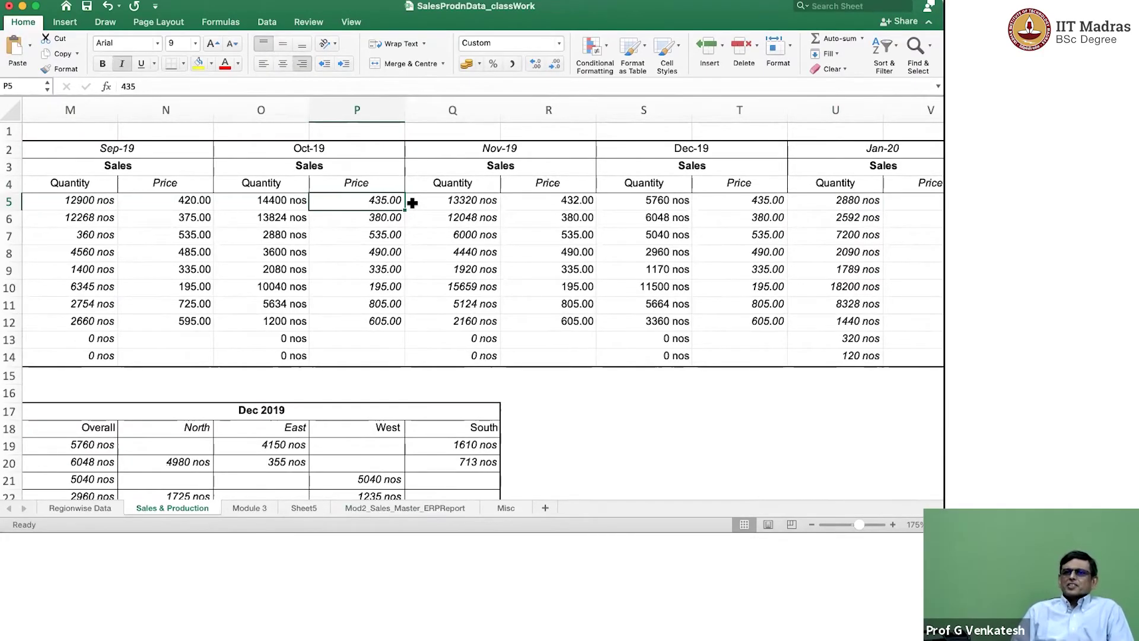
key(Right)
key(Right)
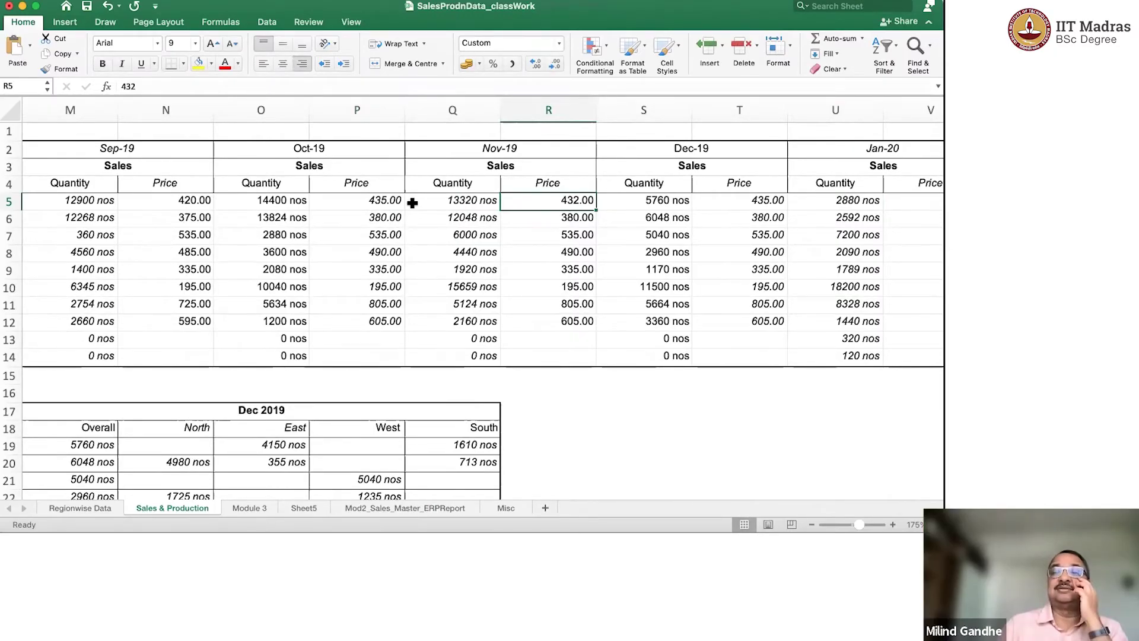
click(378, 200)
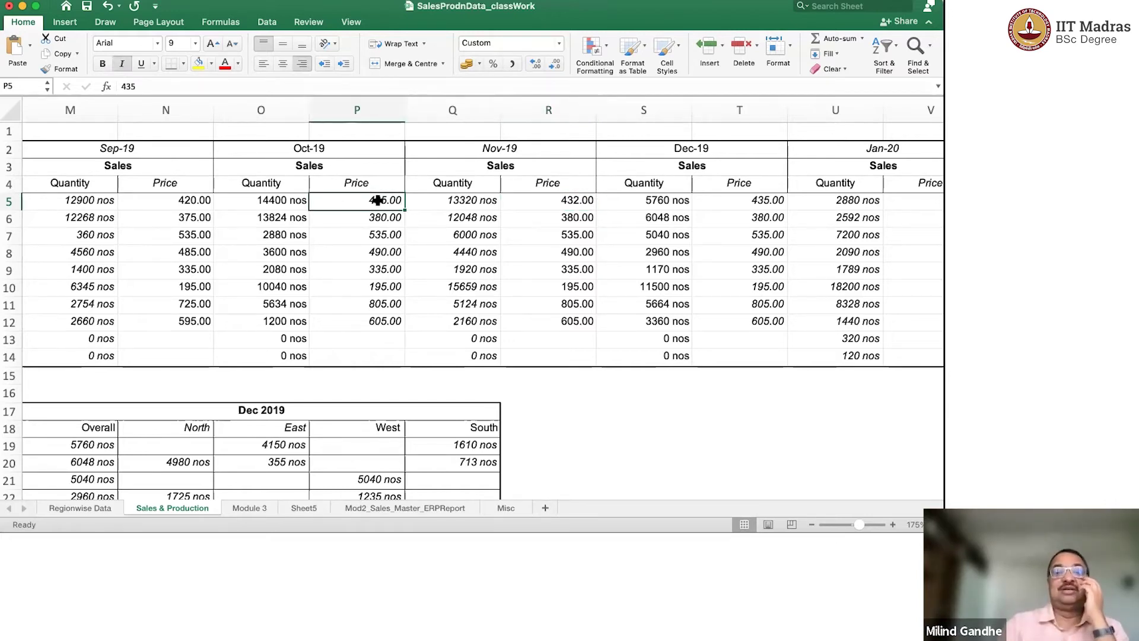
scroll(365, 285, left, 2)
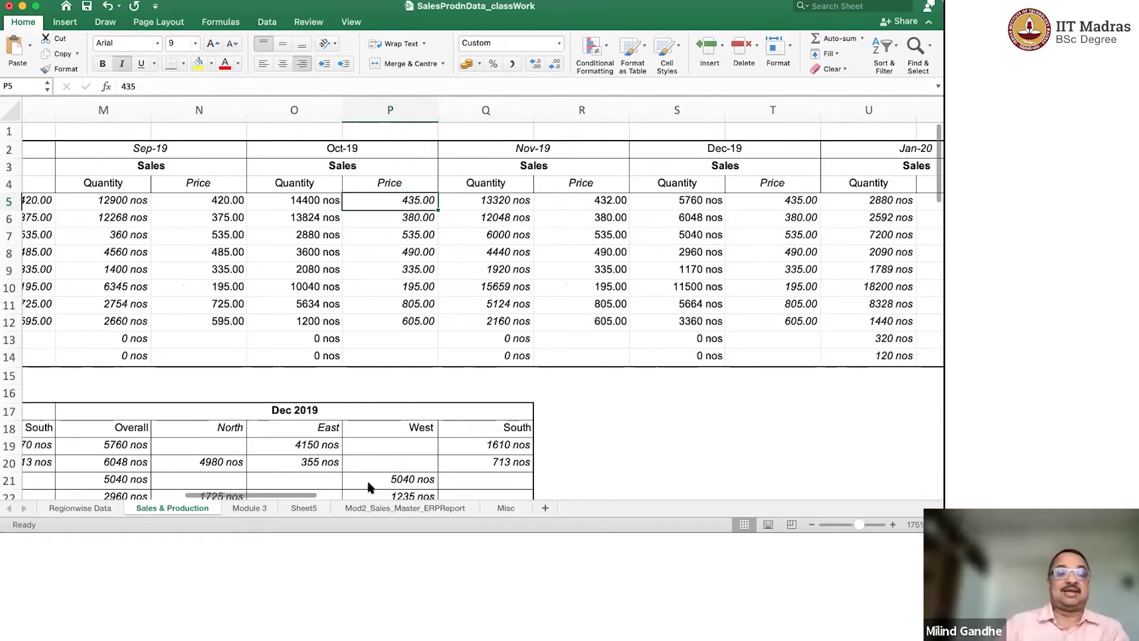
key(ctrl+Page_Up)
scroll(364, 462, down, 3)
scroll(365, 460, down, 3)
scroll(365, 459, up, 3)
scroll(365, 459, up, 3)
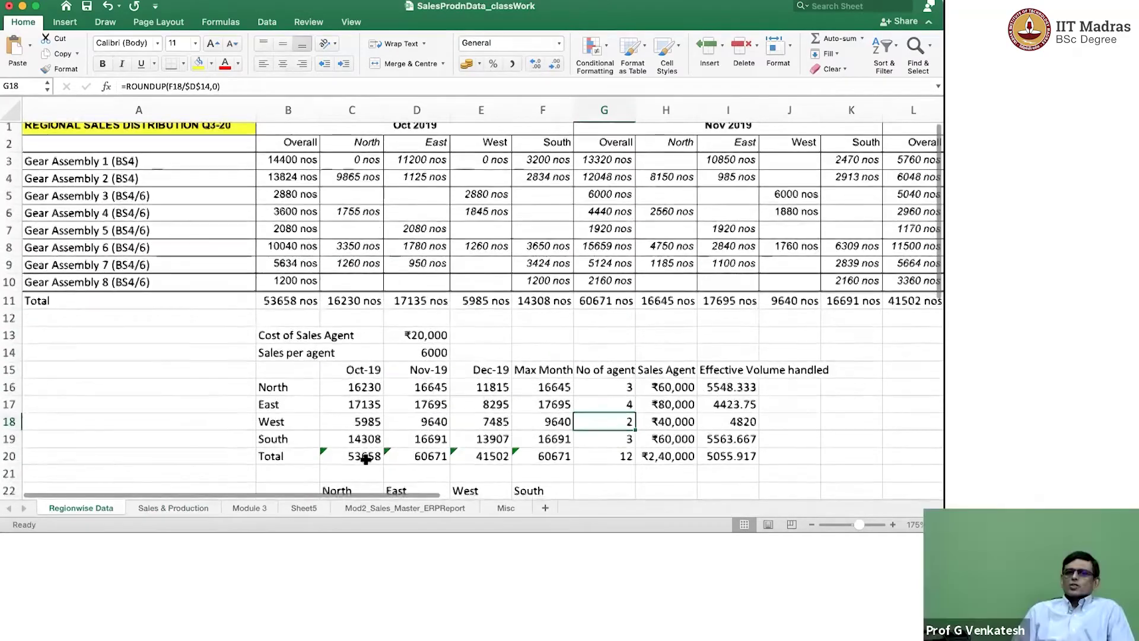
scroll(365, 459, down, 1)
scroll(366, 459, down, 9)
click(297, 404)
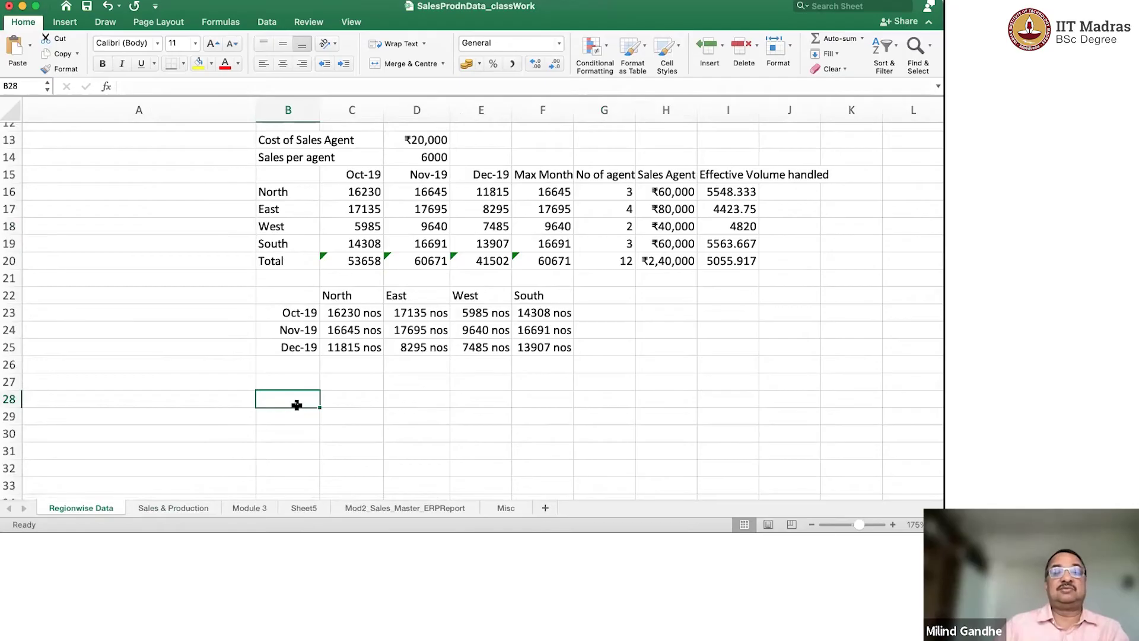
scroll(296, 405, up, 5)
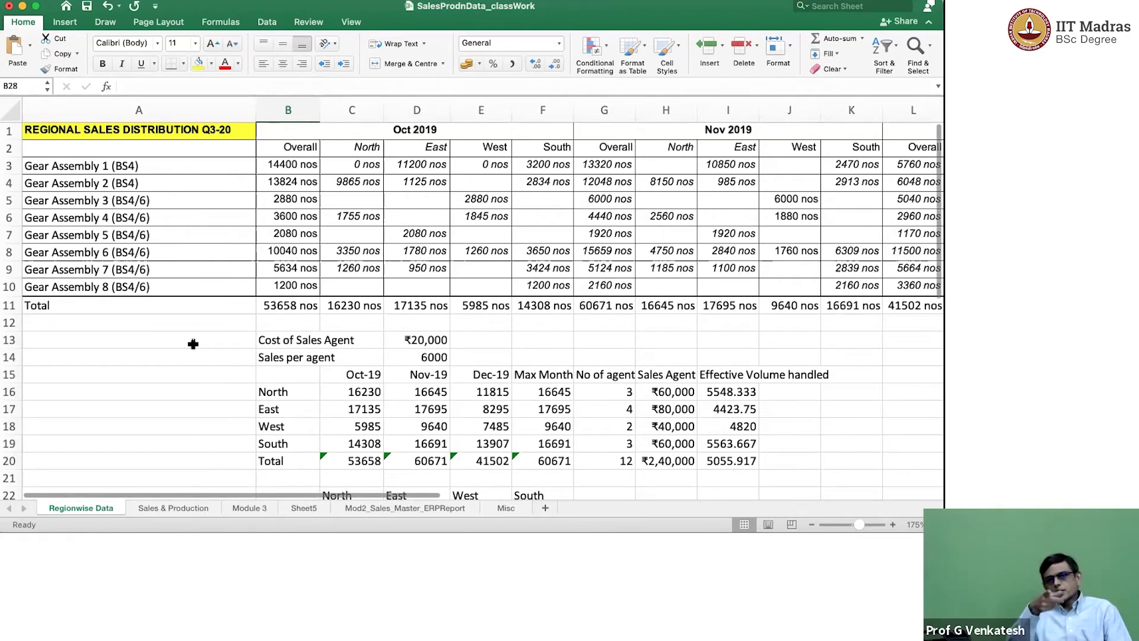
click(107, 201)
click(89, 109)
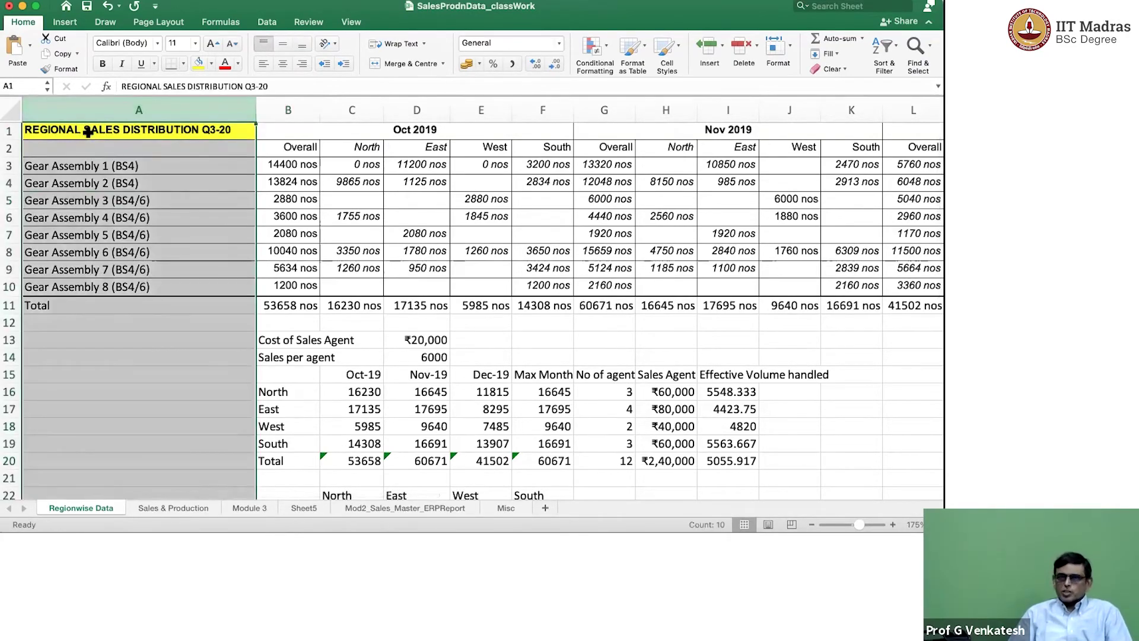
click(89, 130)
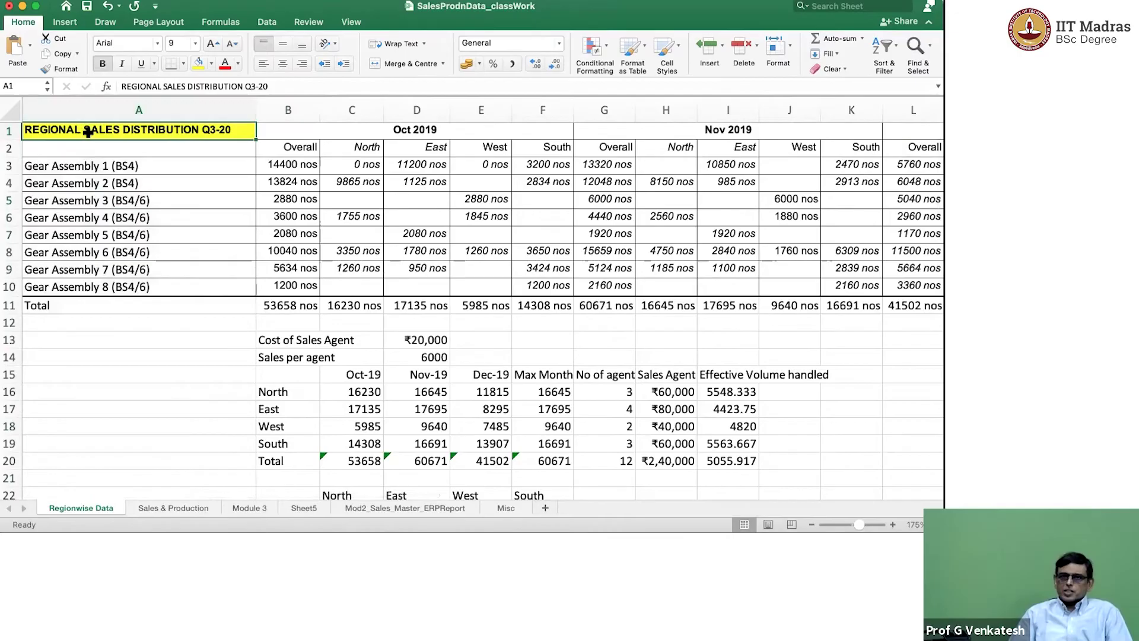
shift+click(897, 285)
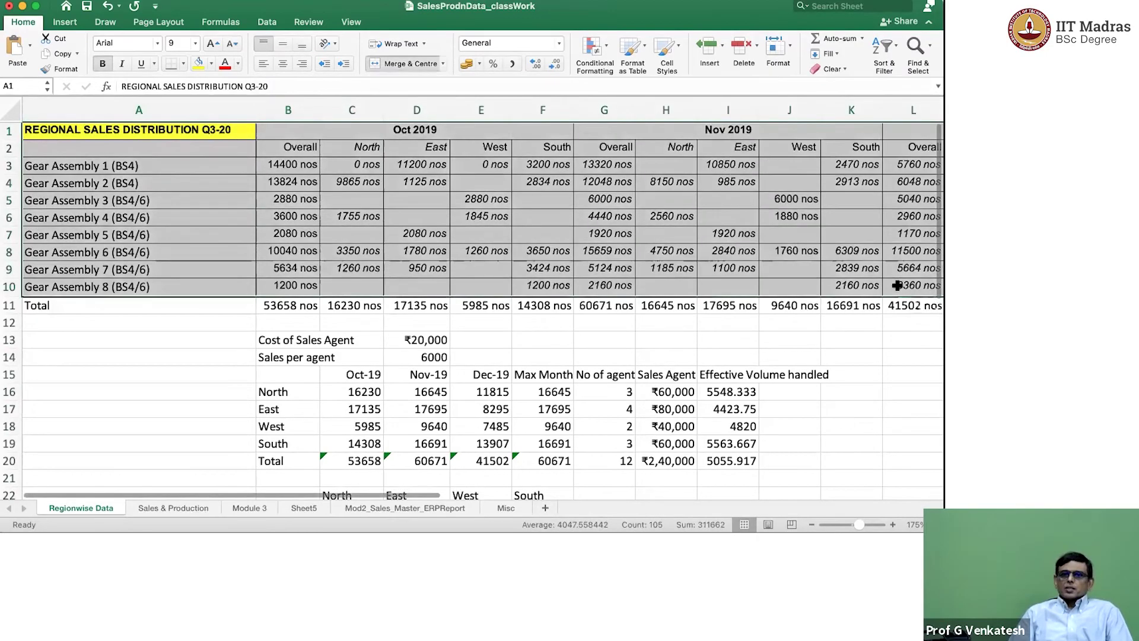
click(346, 392)
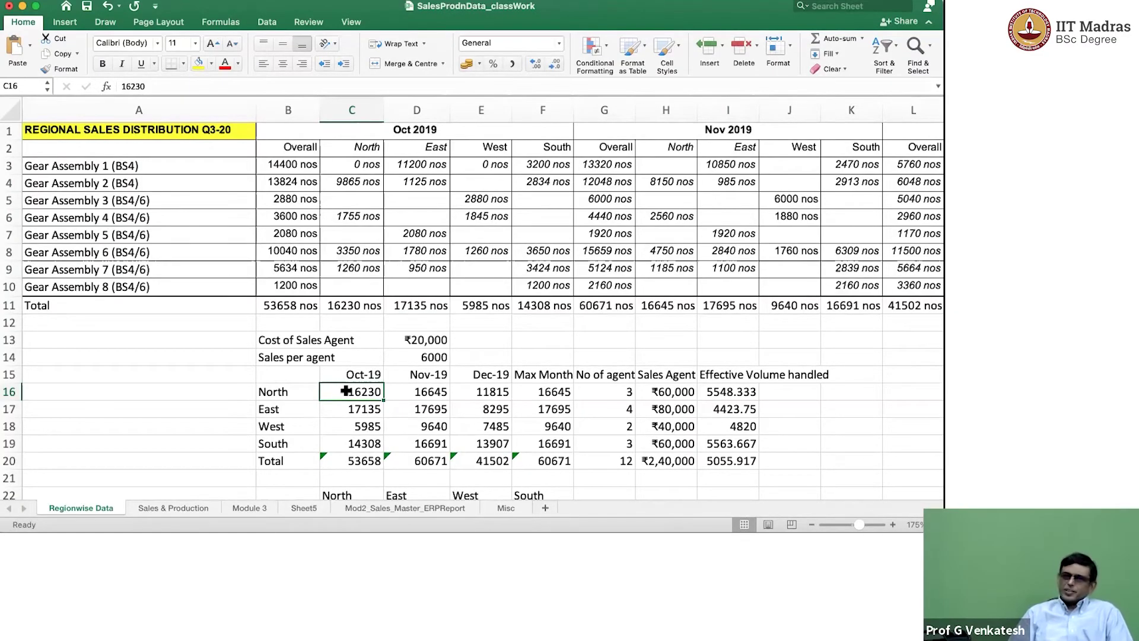
scroll(346, 392, down, 2)
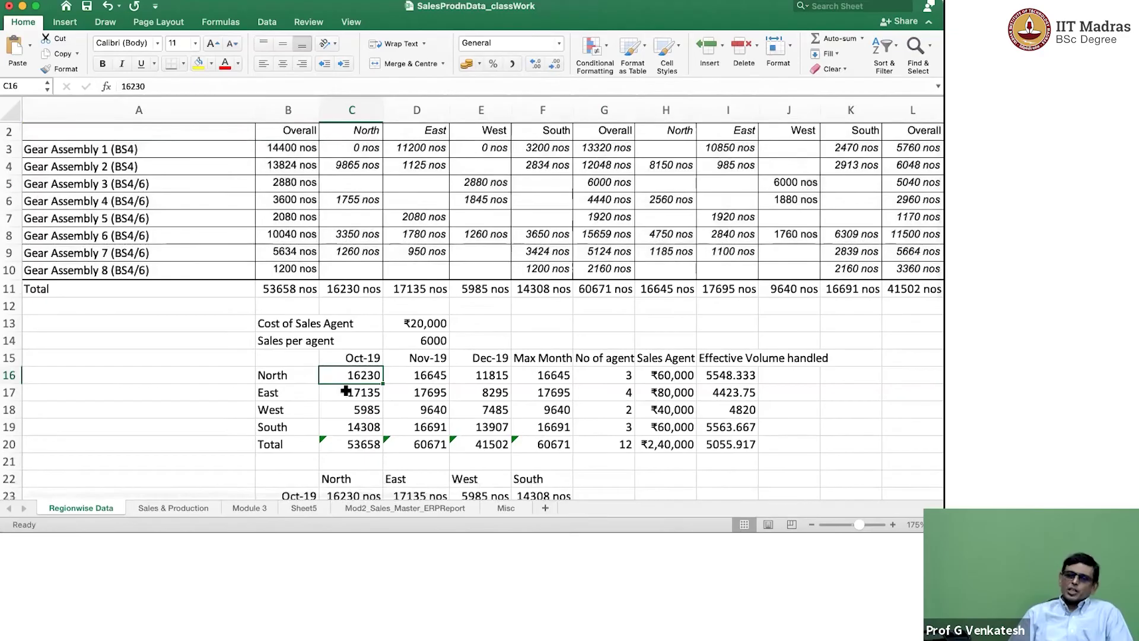
scroll(346, 392, down, 3)
scroll(345, 392, down, 4)
scroll(161, 359, down, 2)
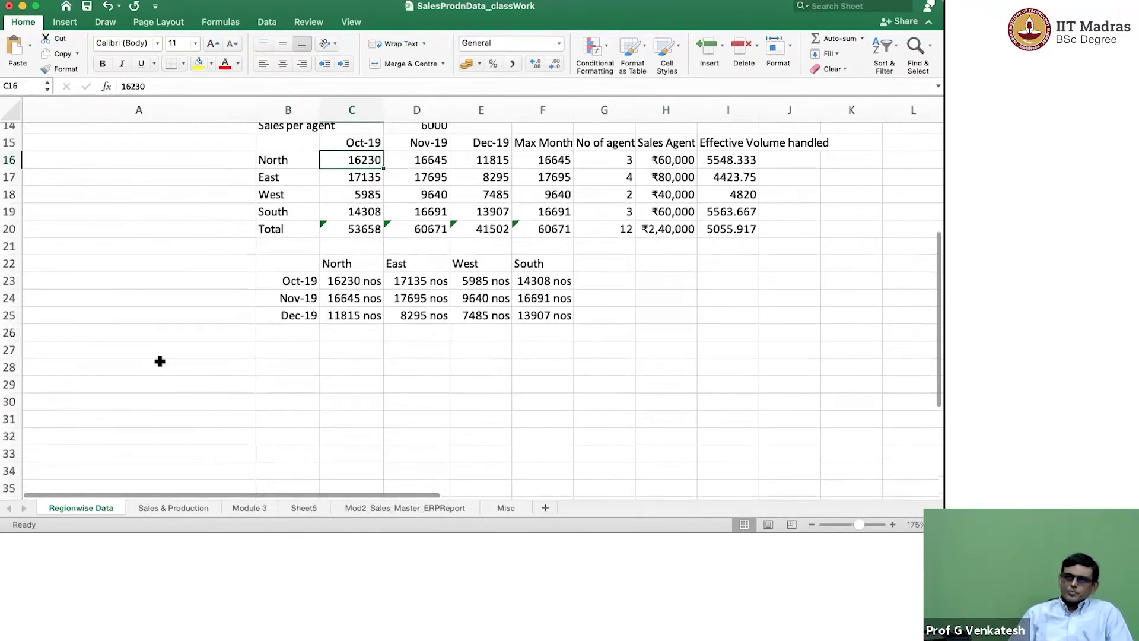
scroll(160, 359, up, 2)
scroll(160, 361, up, 3)
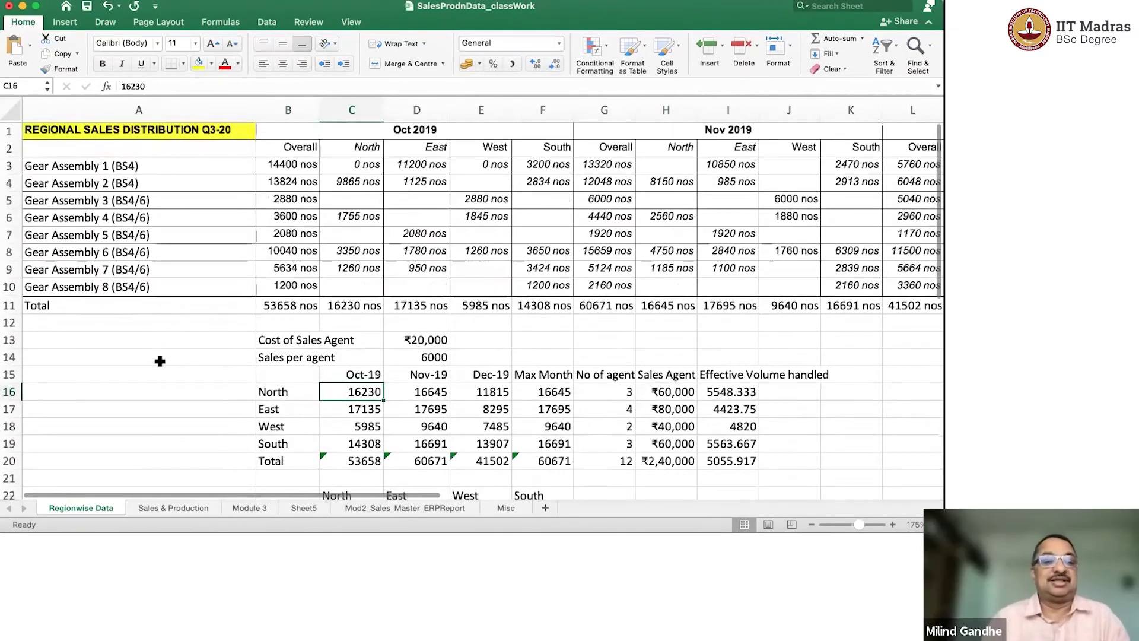
scroll(157, 361, down, 3)
Enter the heading 'Regional Revenue Distribution' in cell A27.
click(148, 403)
click(148, 400)
text(Regional Revenue Distributi)
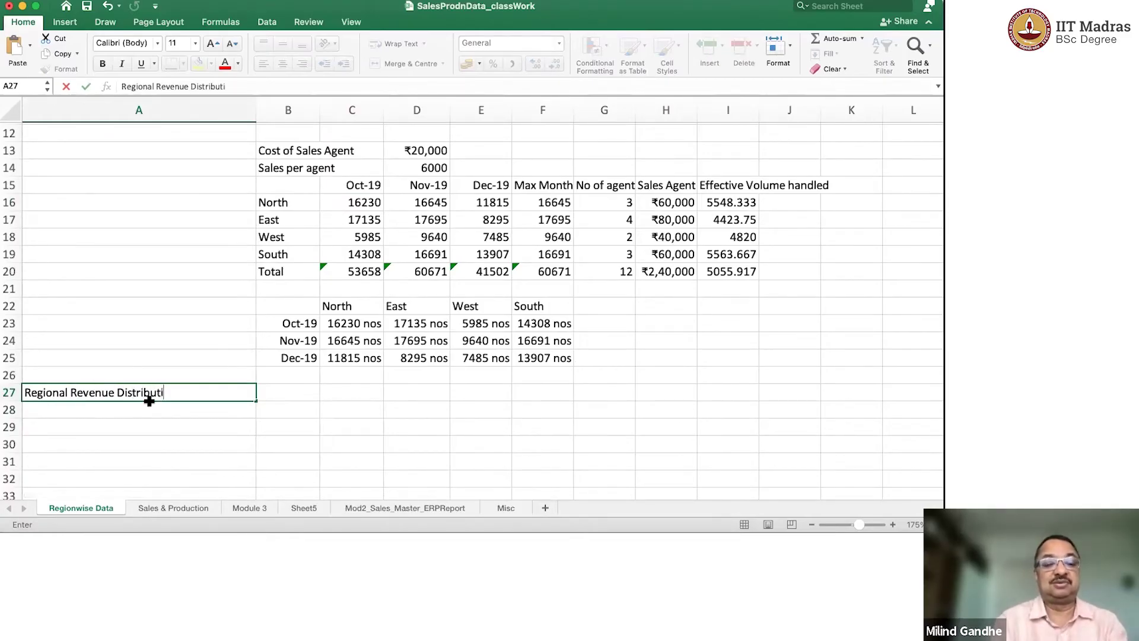
text(on)
key(Return)
key(Up)
key(Up)
key(Up)
key(Up)
key(Up)
key(Up)
key(Up)
key(Up)
key(Up)
key(Up)
key(Up)
key(Up)
key(Up)
key(Up)
key(Up)
key(Up)
key(Up)
key(Up)
key(Up)
key(Up)
key(Up)
key(Up)
key(Up)
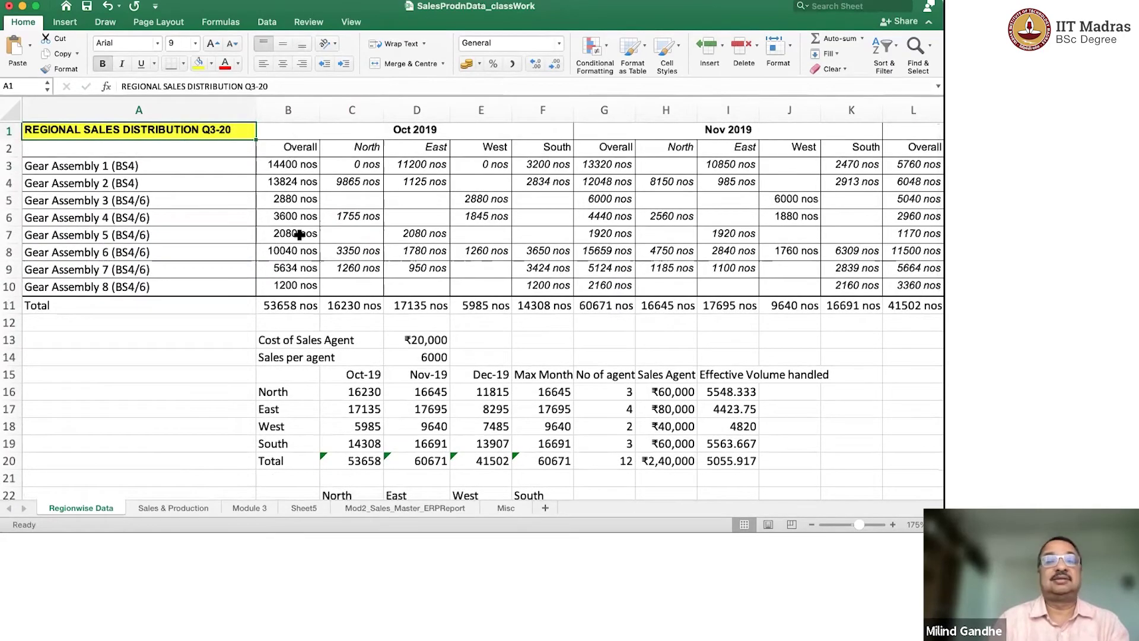
scroll(299, 234, down, 1)
scroll(299, 233, down, 5)
scroll(300, 236, up, 1)
scroll(299, 235, up, 1)
scroll(299, 235, up, 5)
scroll(299, 235, up, 2)
scroll(302, 356, down, 2)
scroll(298, 392, down, 4)
Merge and centre cells B27 through F27.
click(302, 408)
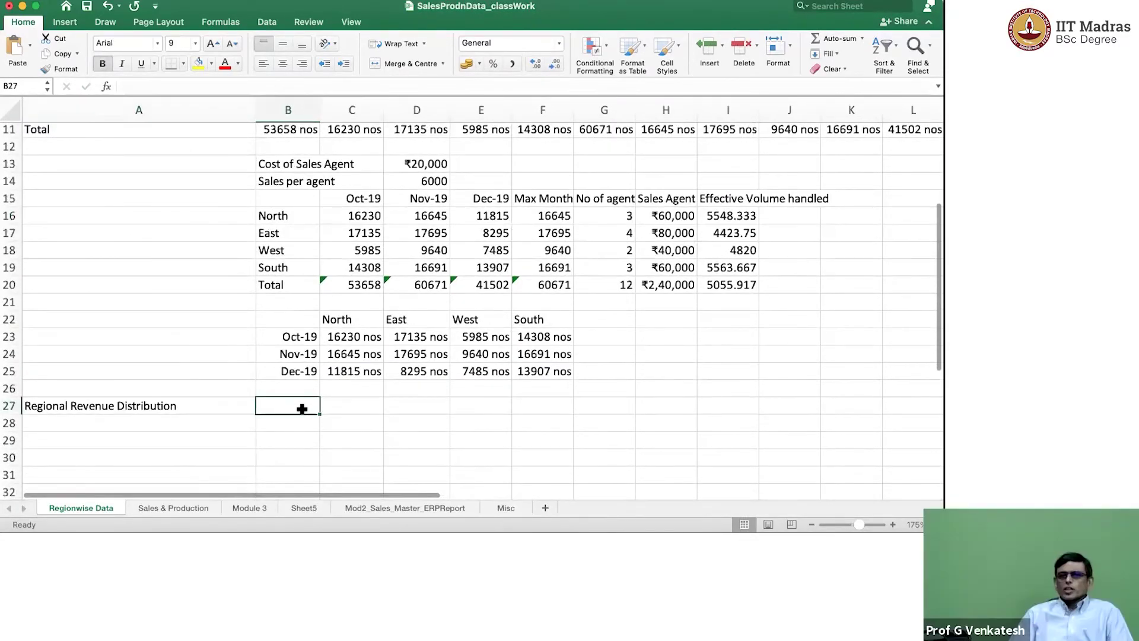
key(shift+Right)
key(shift+Right)
key(shift+Right)
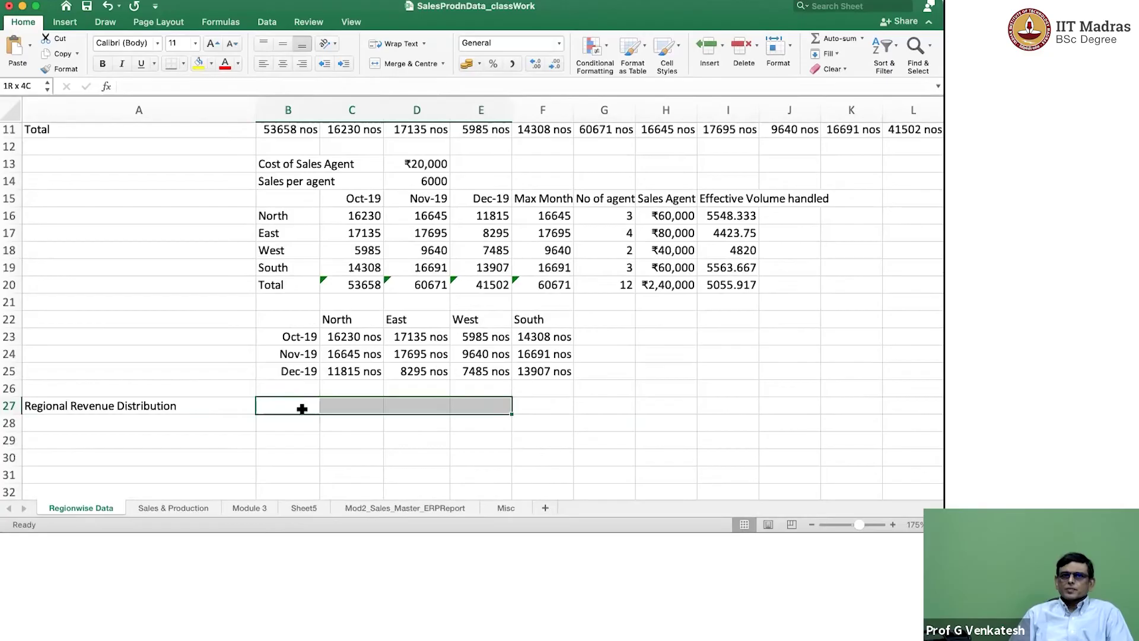
key(shift+Right)
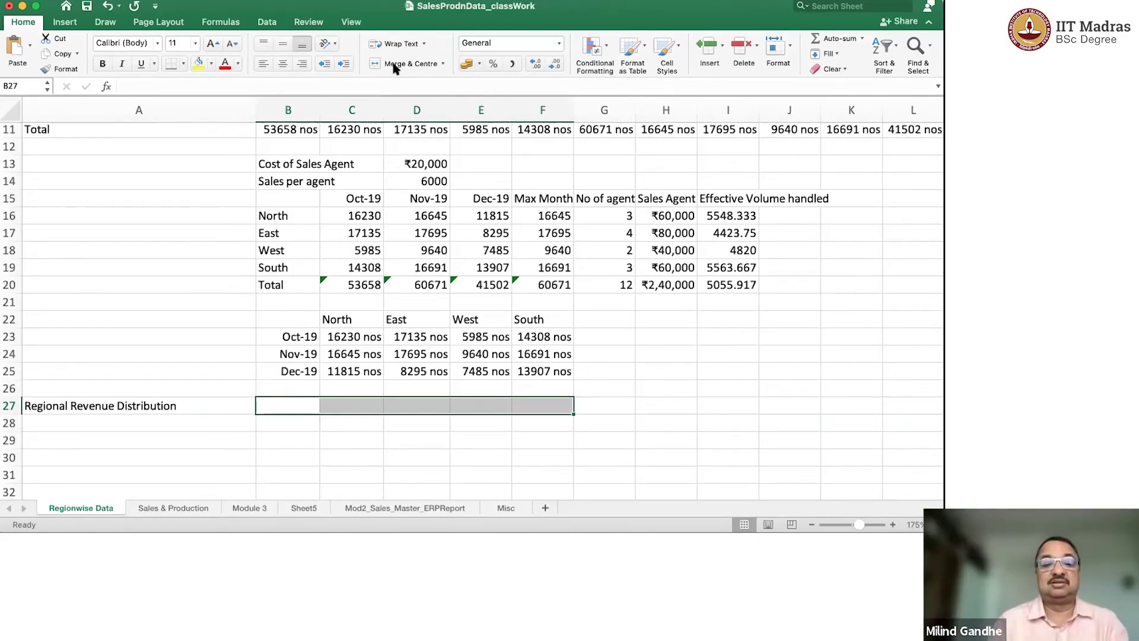
click(396, 68)
text(=)
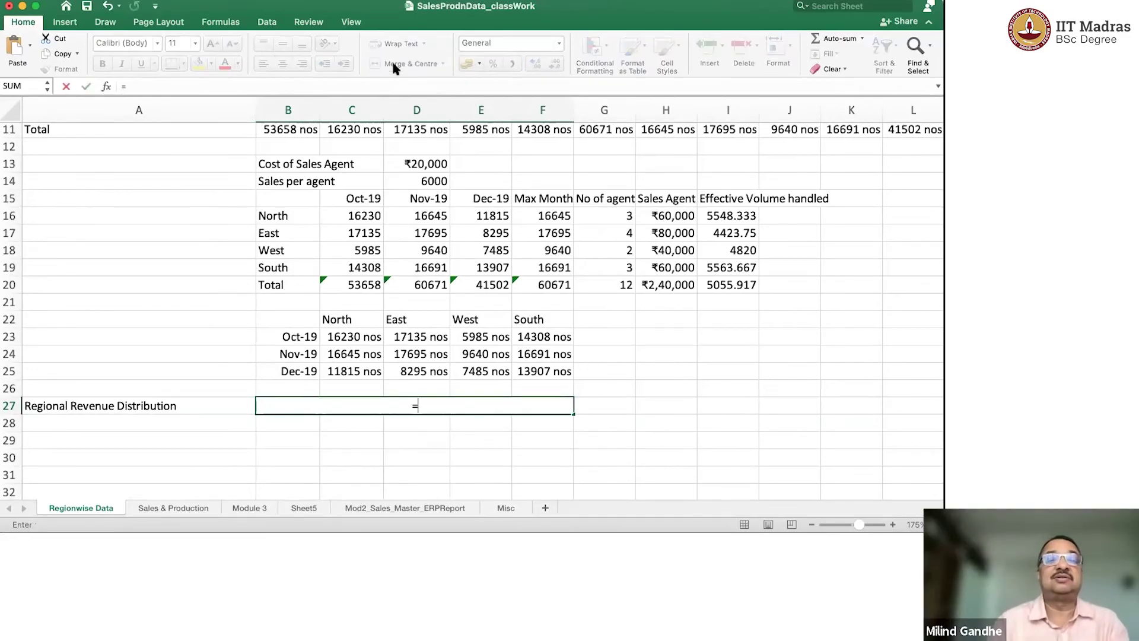
Link the merged cell to the month title with =B1 so it shows Oct 2019.
key(Up)
key(Up)
key(Up)
key(Up)
key(Up)
key(Up)
key(Up)
key(Up)
key(Up)
key(Up)
key(Up)
key(Up)
key(Up)
key(Up)
key(Up)
key(Up)
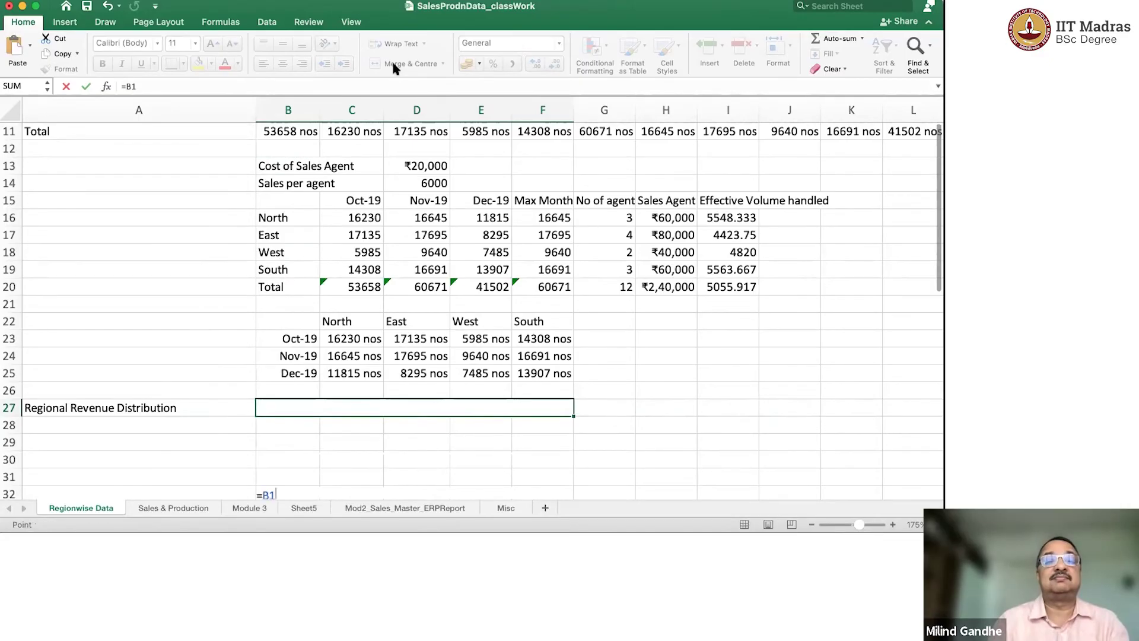
key(Up)
key(Up)
key(Up)
key(Escape)
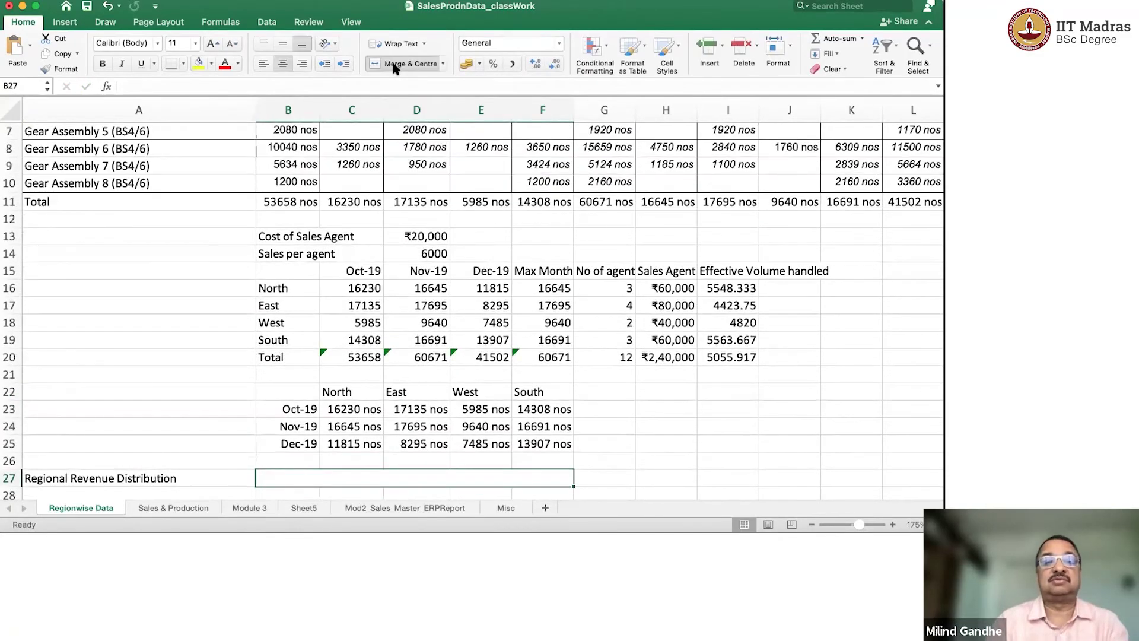
text(=D)
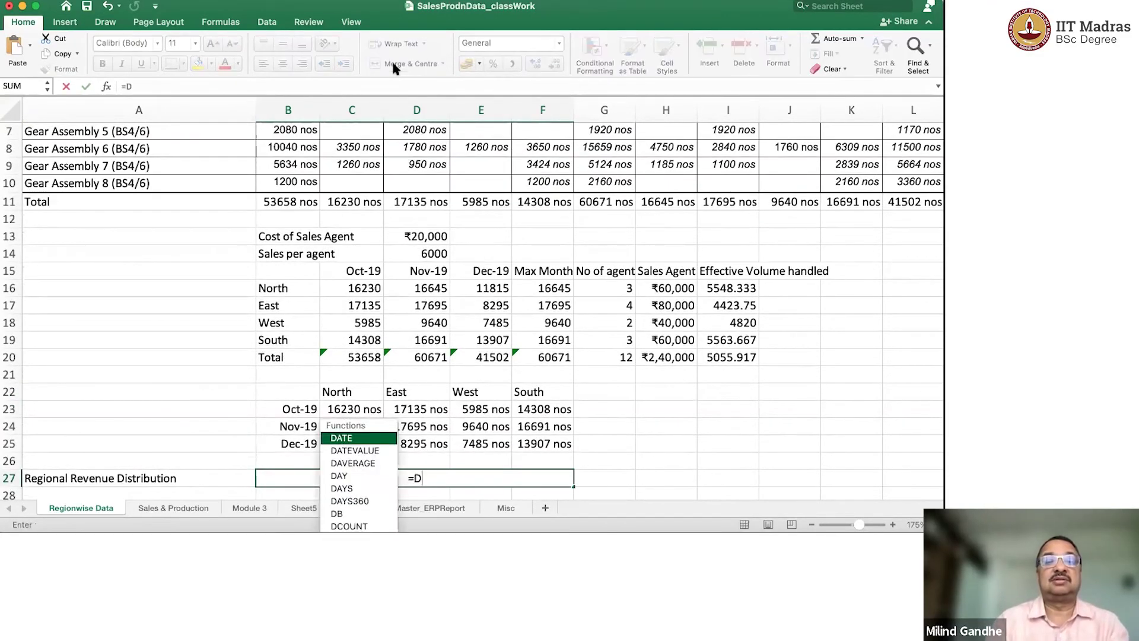
text(1)
key(Return)
key(Up)
scroll(430, 191, up, 2)
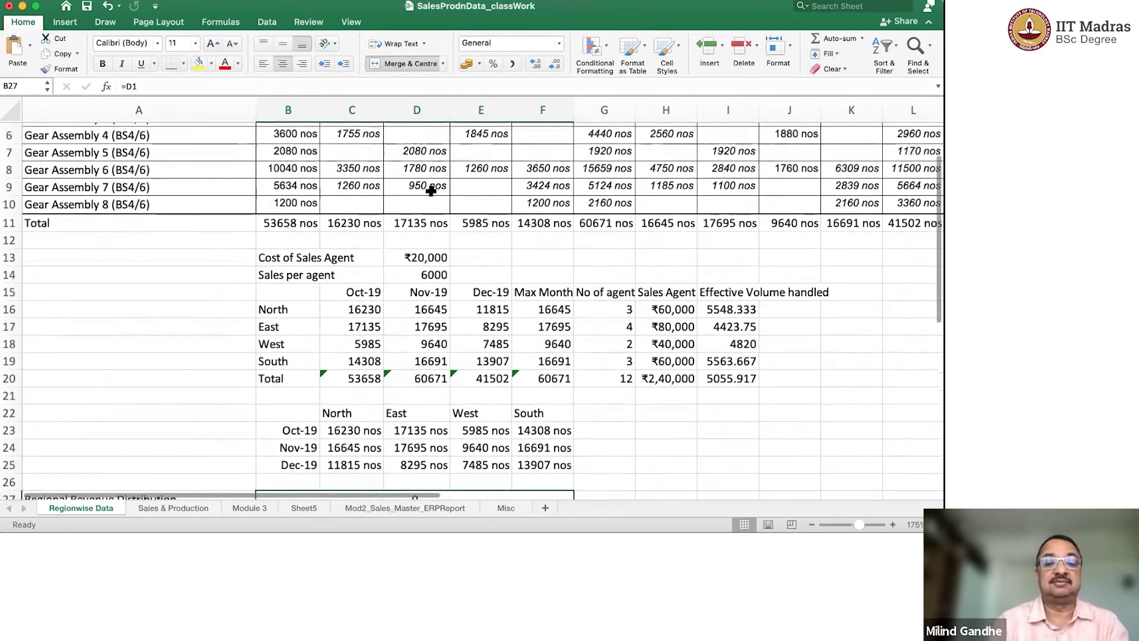
scroll(429, 191, up, 5)
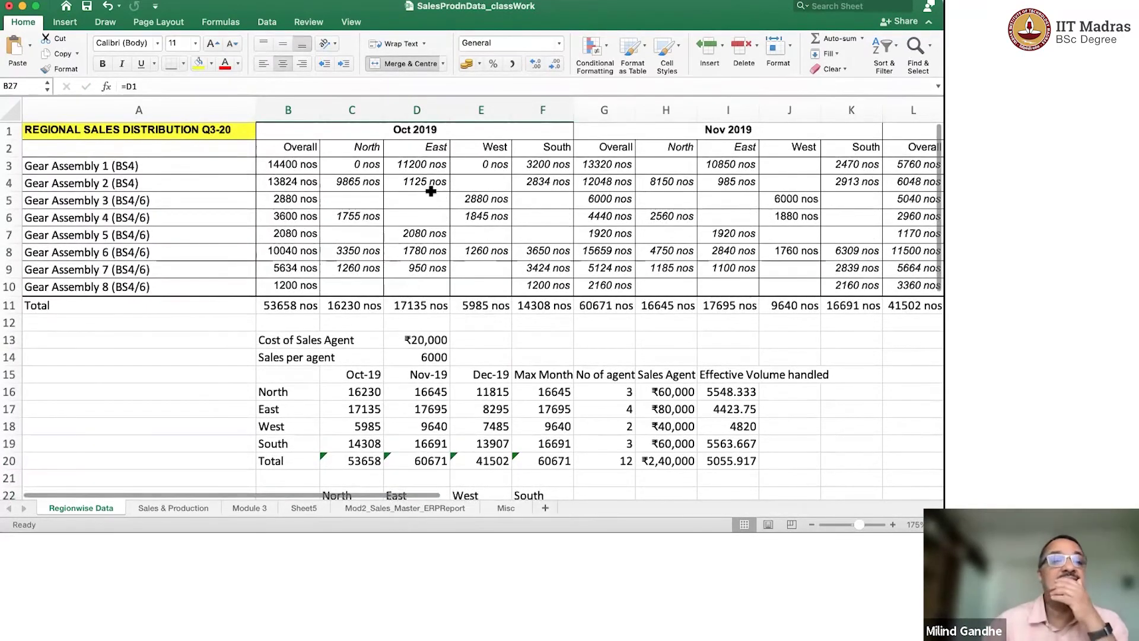
scroll(430, 190, down, 1)
scroll(429, 191, up, 1)
scroll(430, 190, down, 2)
scroll(430, 191, down, 1)
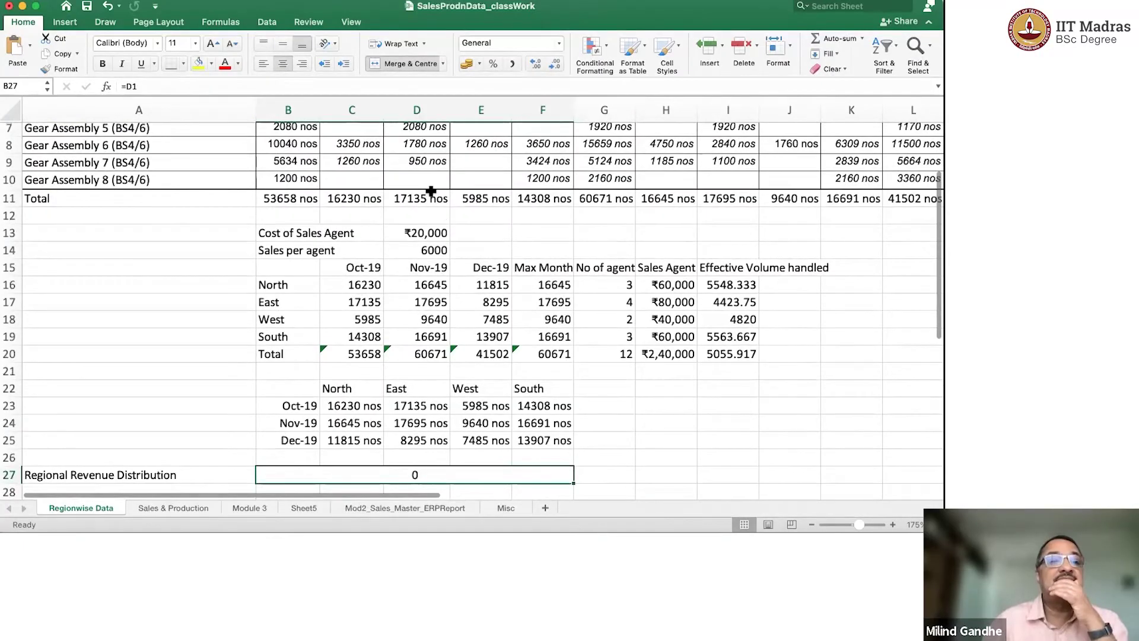
text(=)
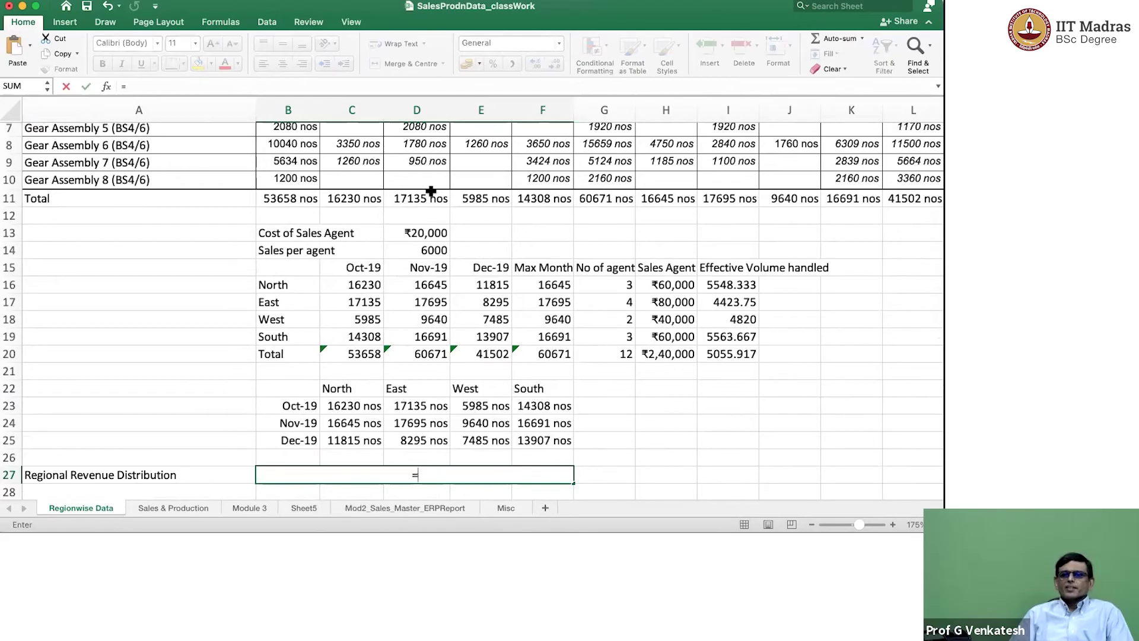
text(B1)
key(Return)
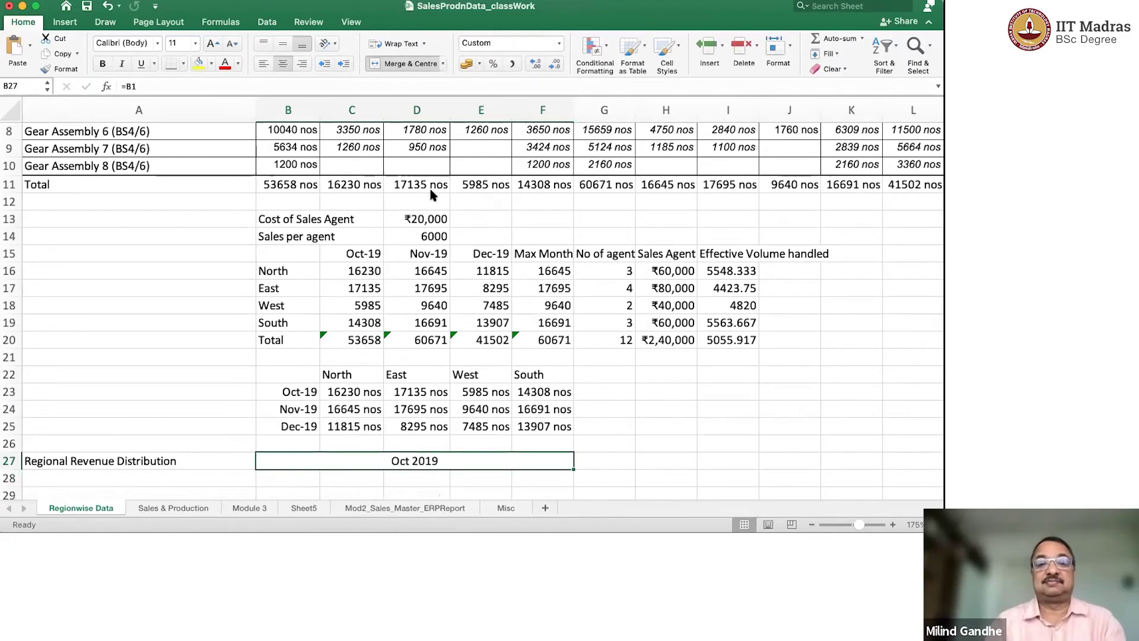
Copy the merged Oct 2019 heading into G27 and L27 for Nov and Dec 2019.
key(super+c)
key(Right)
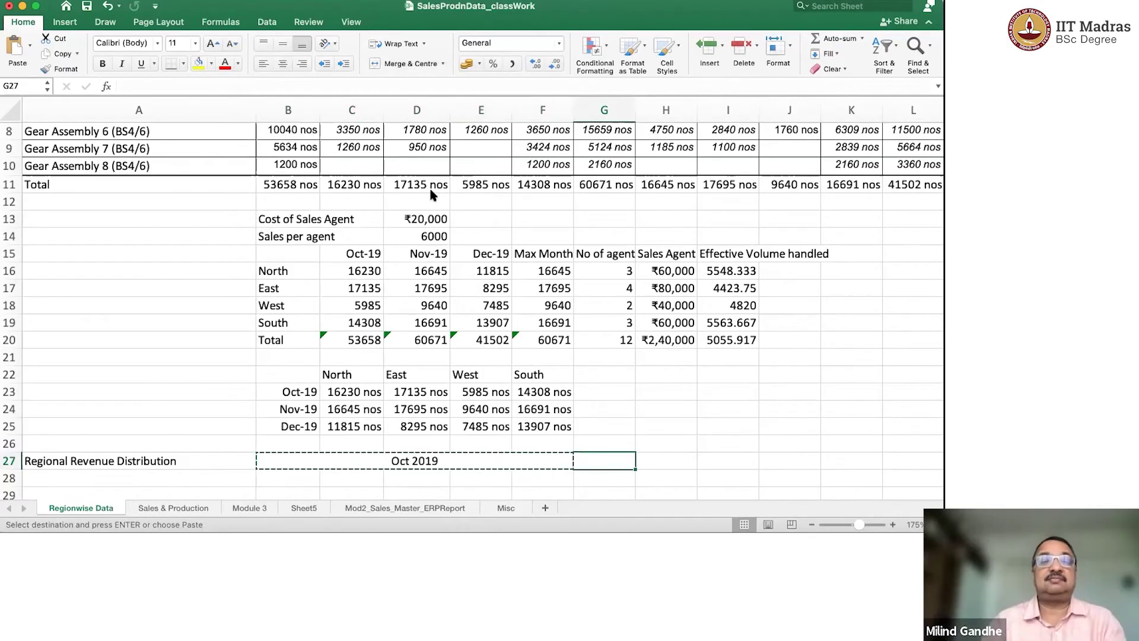
key(super+v)
key(Right)
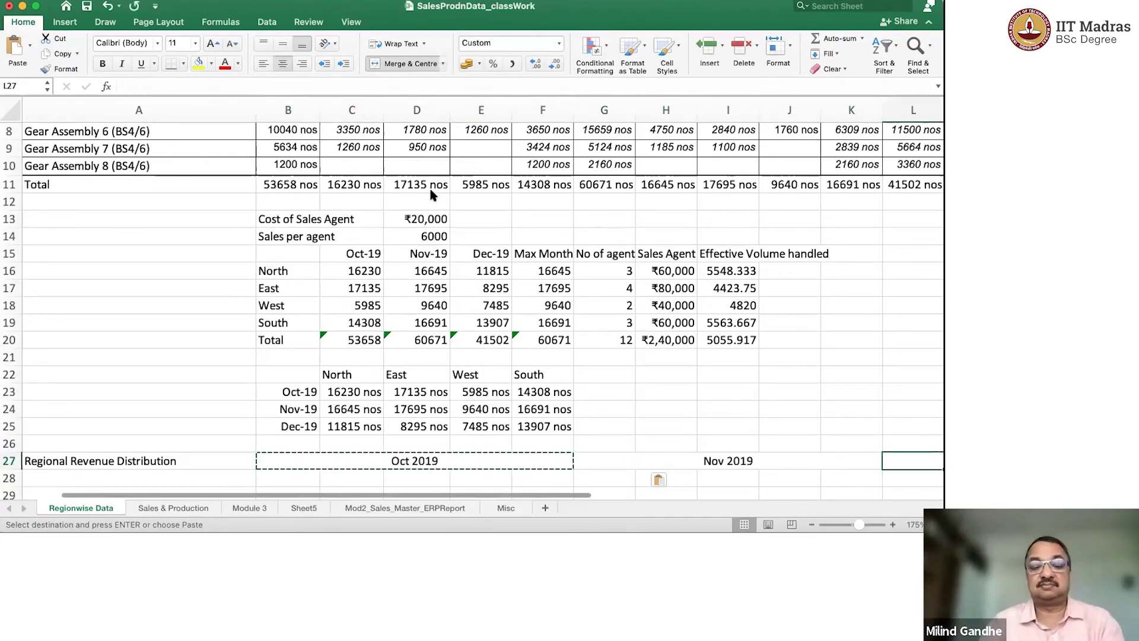
scroll(431, 195, right, 4)
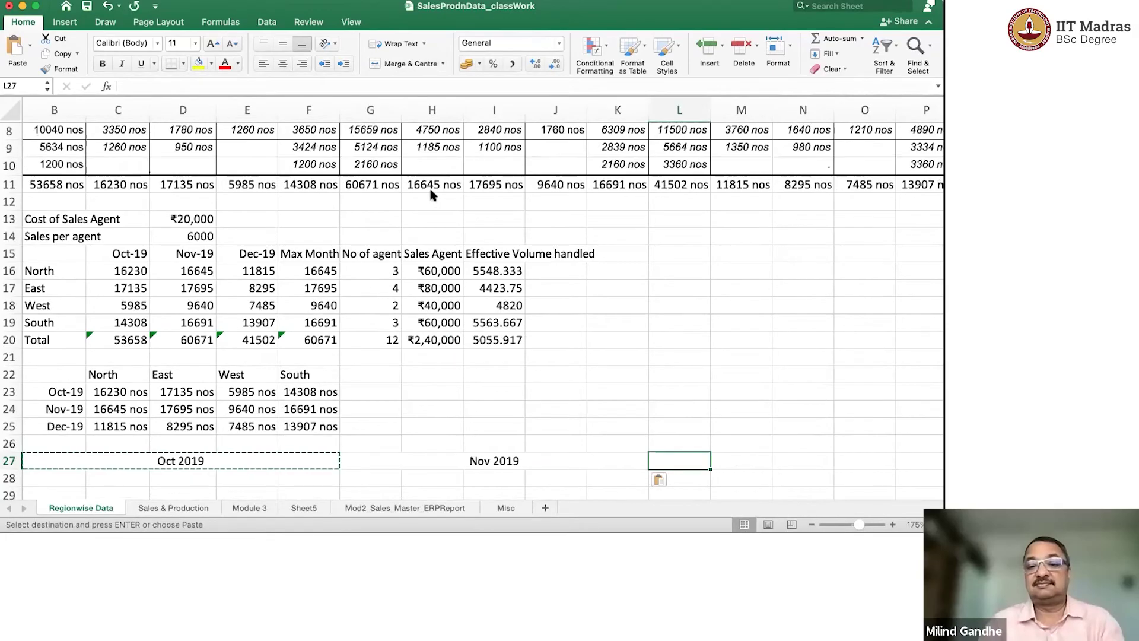
key(super+v)
key(Down)
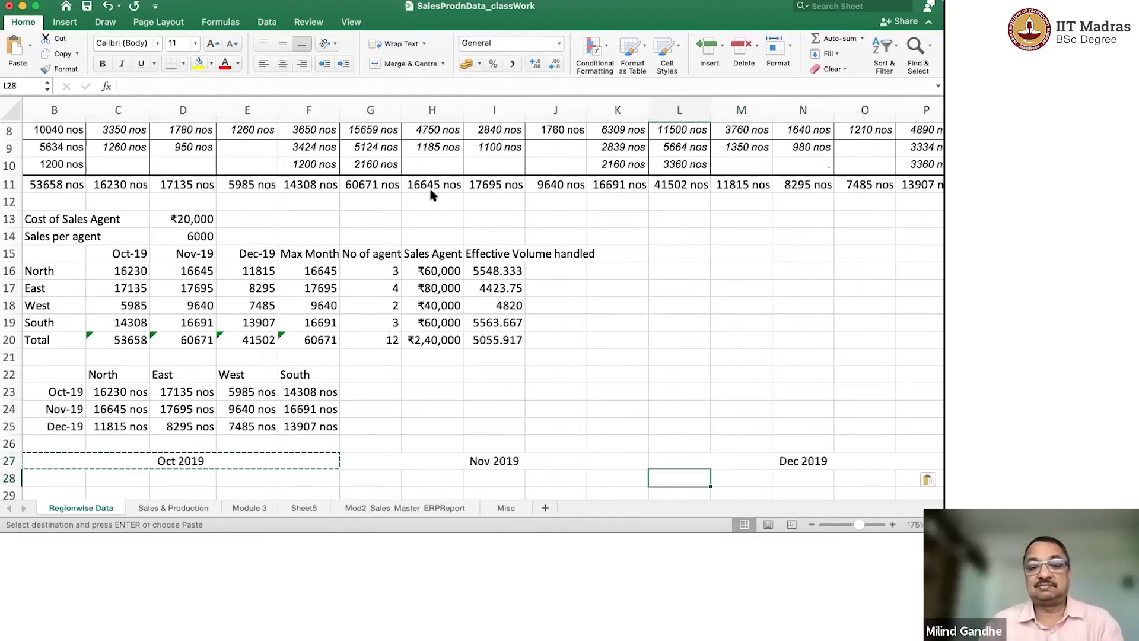
key(Left)
key(Left)
key(Left)
key(Left)
key(Left)
key(Left)
key(Left)
key(Left)
key(Left)
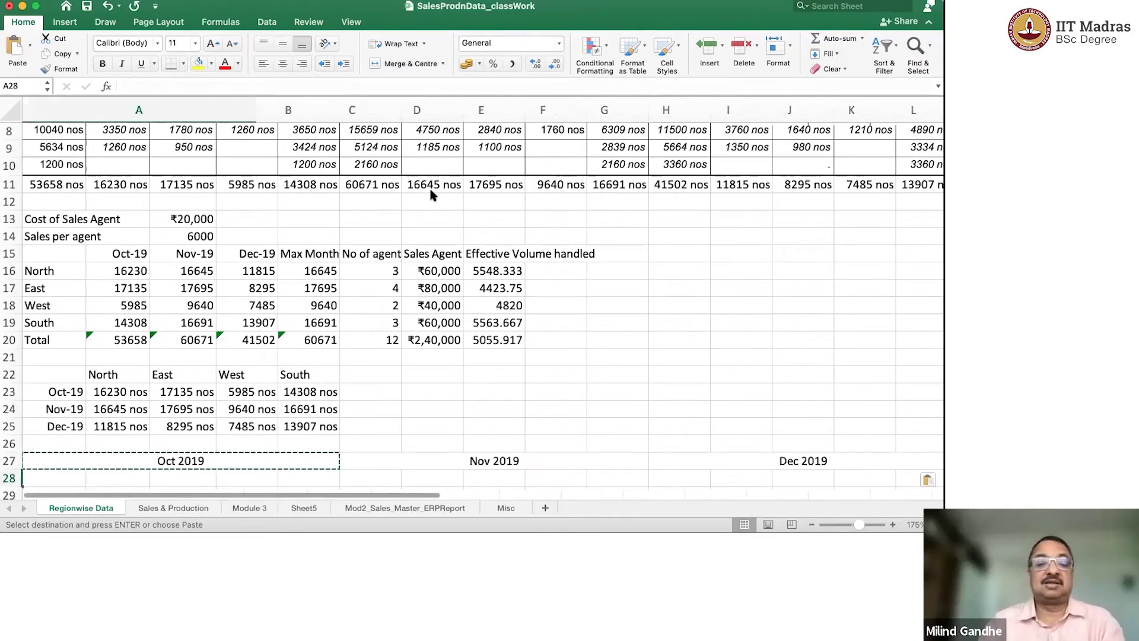
key(Right)
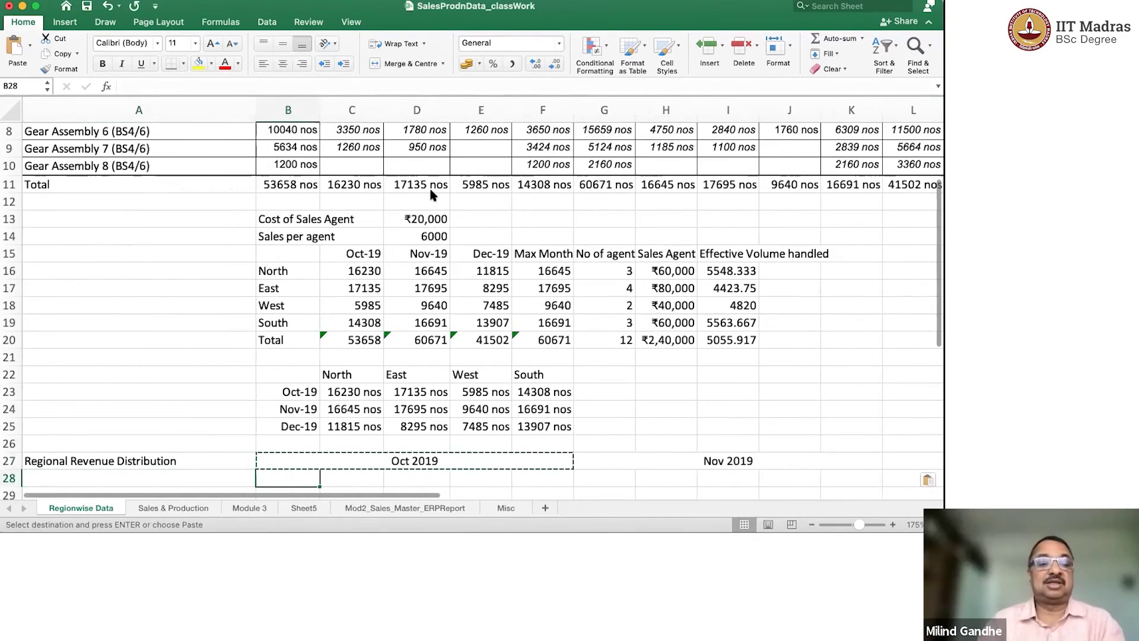
key(Escape)
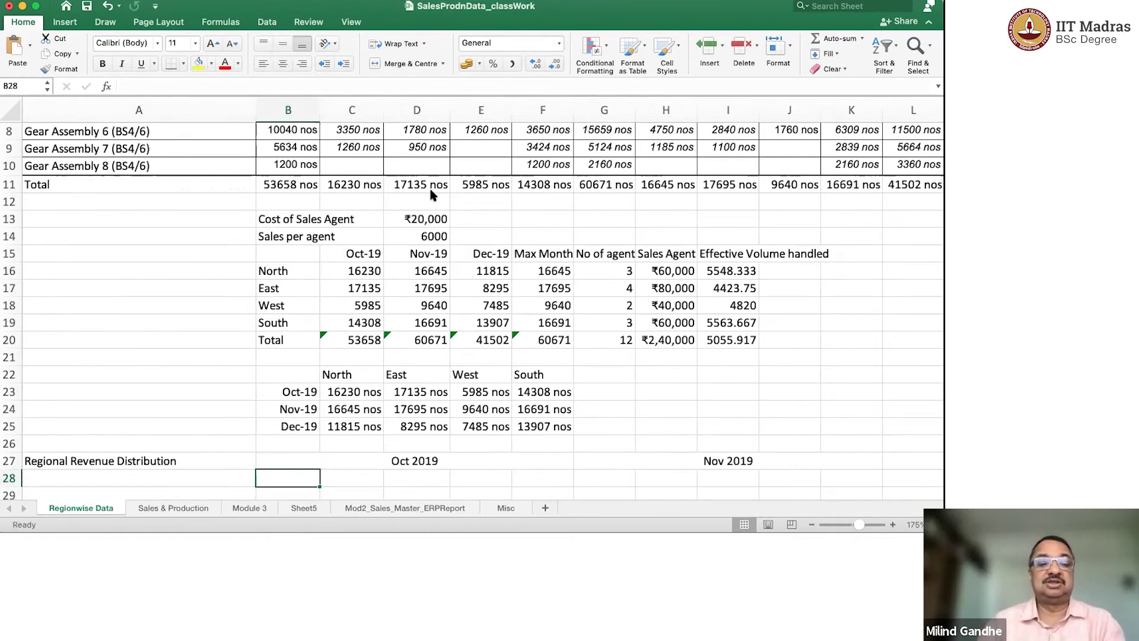
text(=B)
Link B28 to Overall (=B2) and fill right to column P for region subheadings.
key(Escape)
text(Overall)
key(Return)
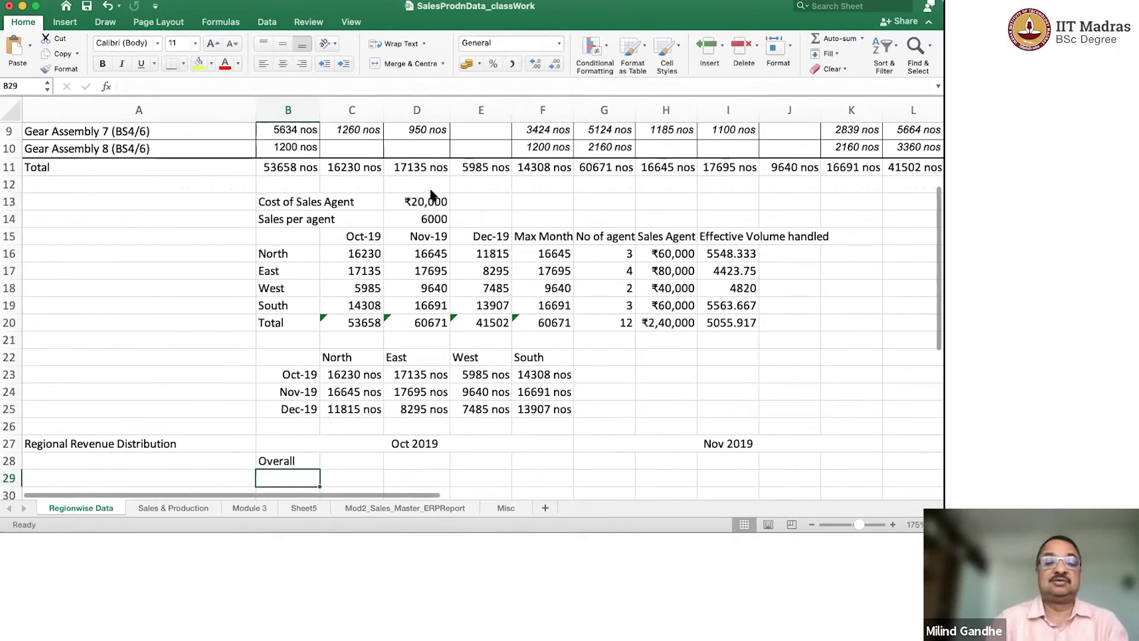
key(Up)
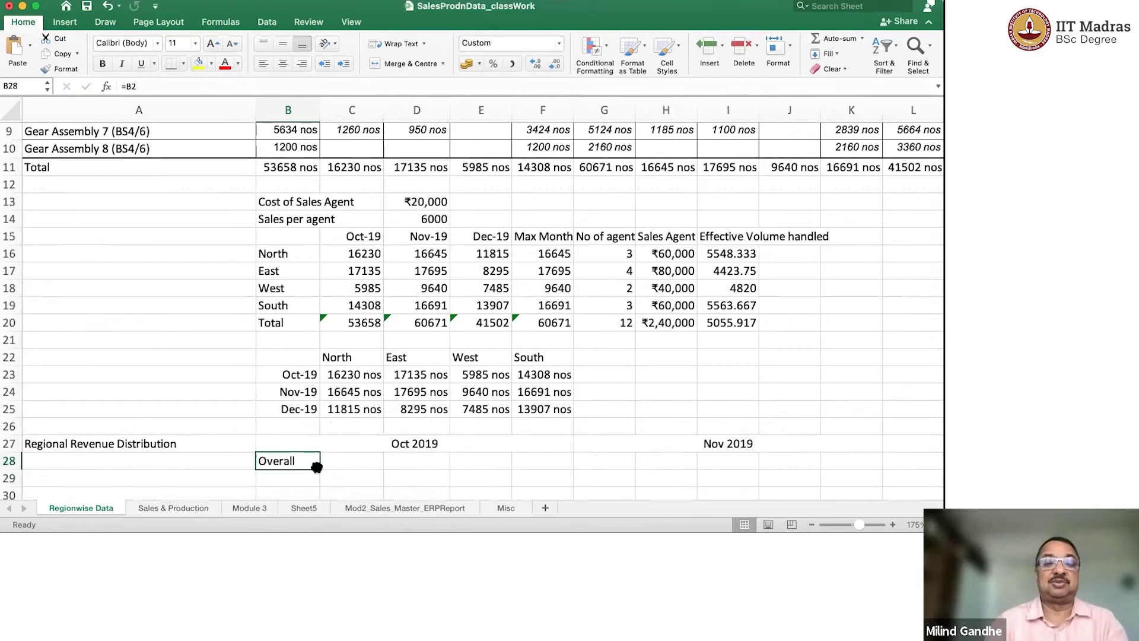
drag(330, 469, 936, 465)
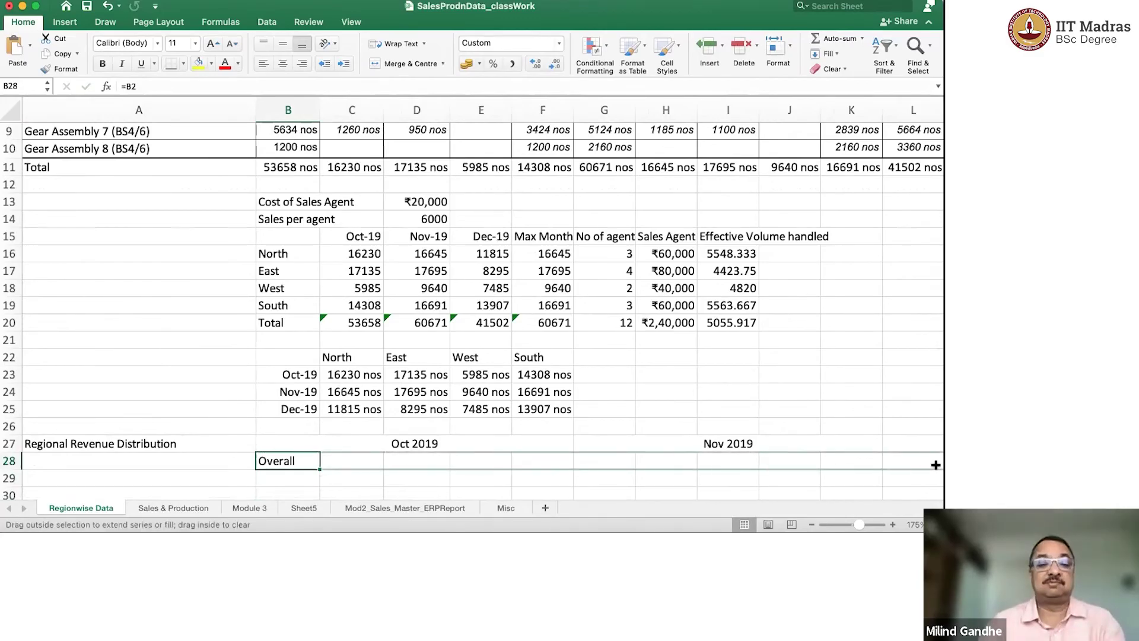
drag(936, 464, 822, 465)
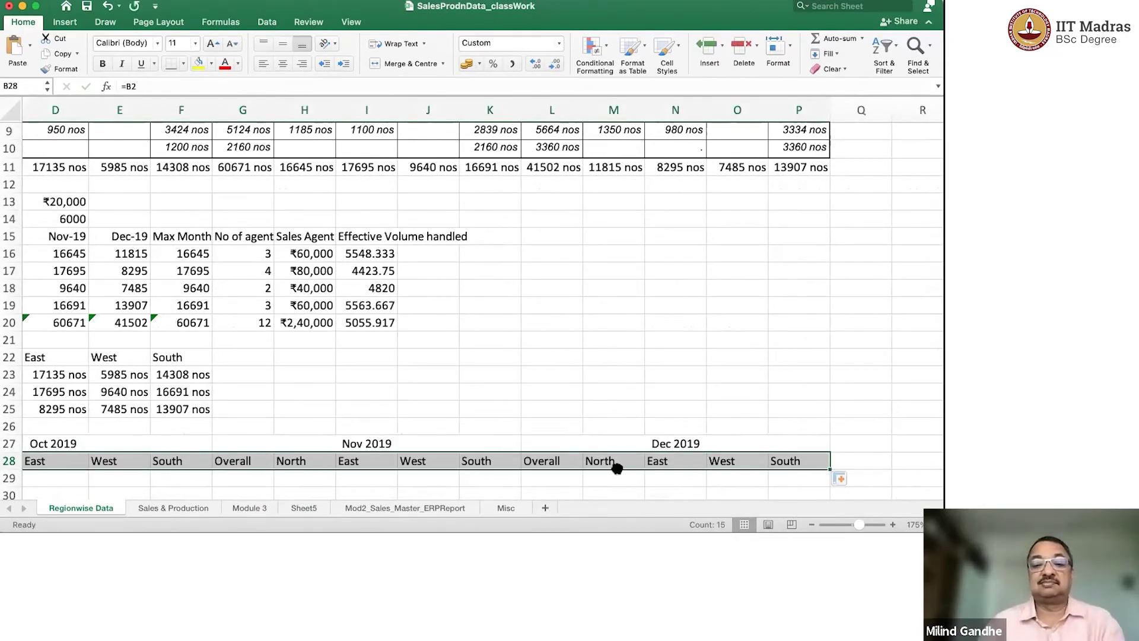
scroll(409, 480, left, 2)
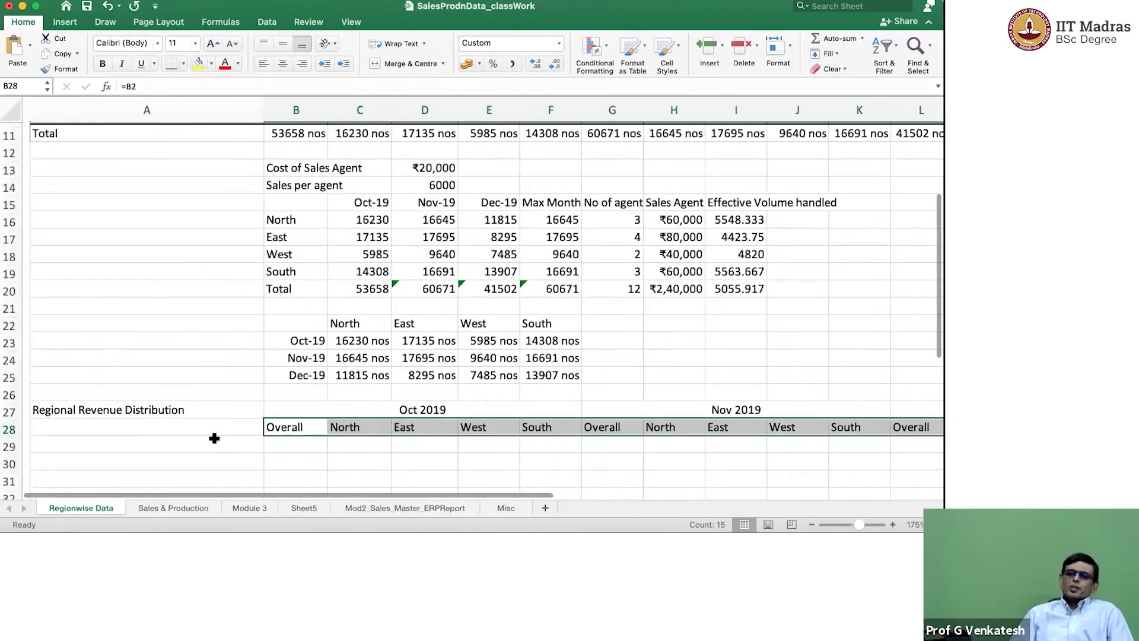
click(214, 438)
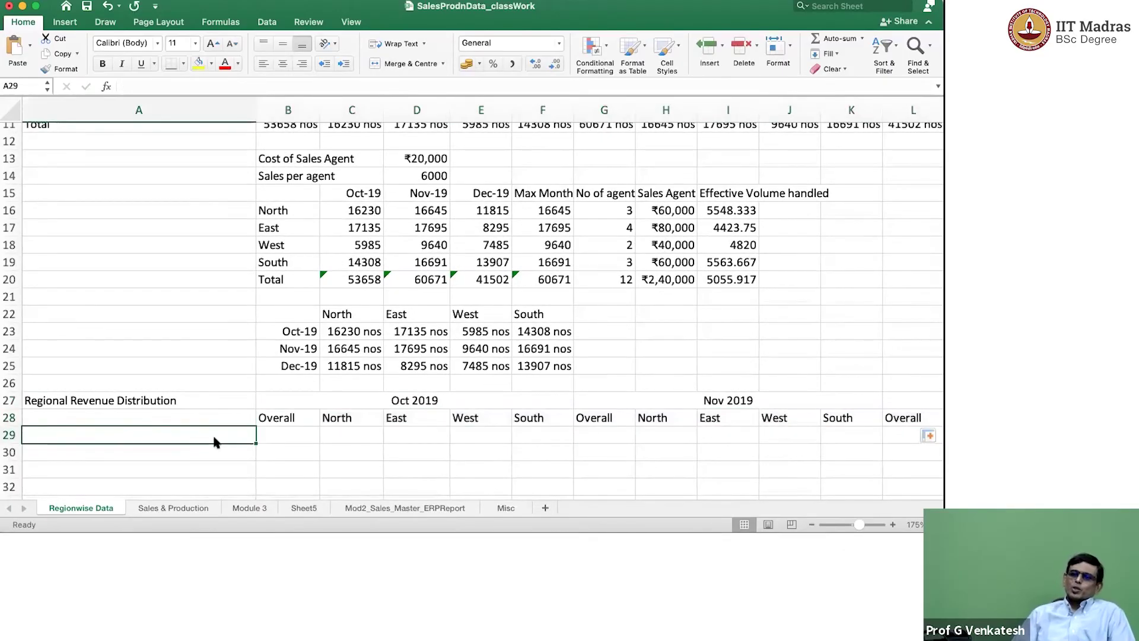
text(=)
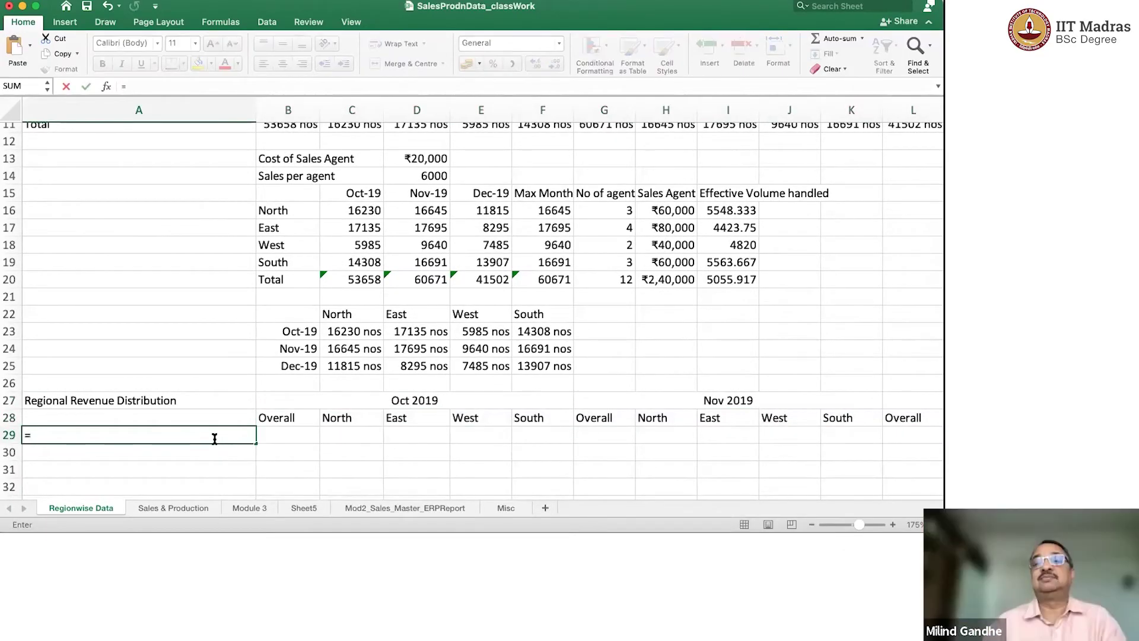
Link A29 to Gear Assembly 1 (=A3) and fill down through all eight gears and Total.
key(Up)
key(Up)
key(Up)
key(Up)
key(Up)
key(Up)
key(Up)
key(Up)
key(Up)
key(Up)
key(Up)
key(Up)
key(Up)
key(Up)
key(Up)
key(Up)
key(Up)
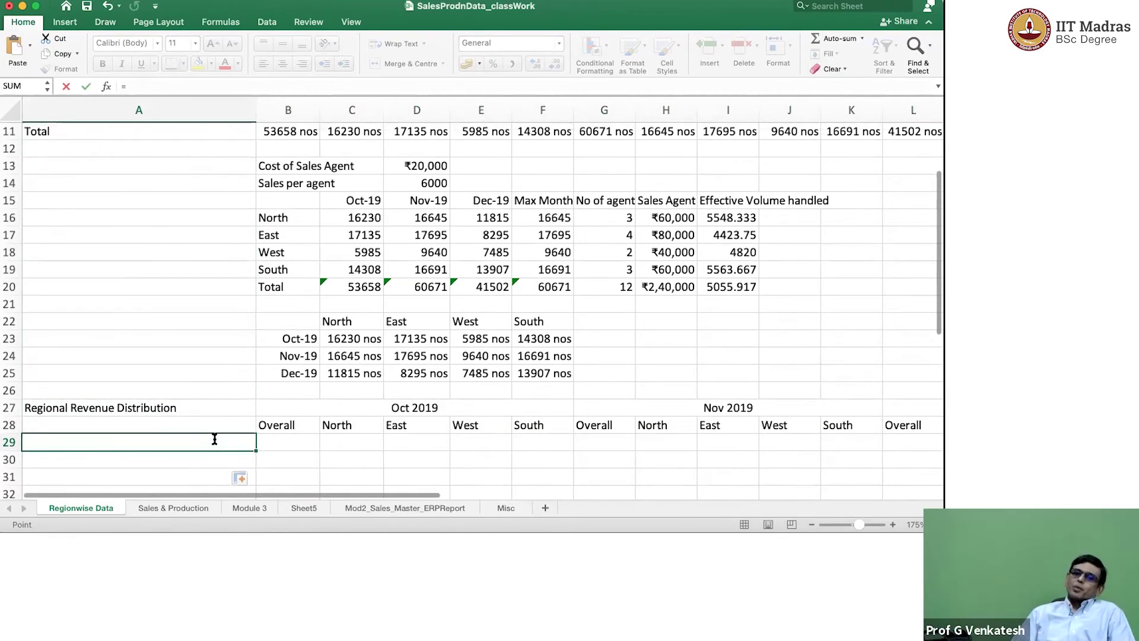
key(Up)
key(Up)
key(Up)
key(Up)
key(Up)
key(Up)
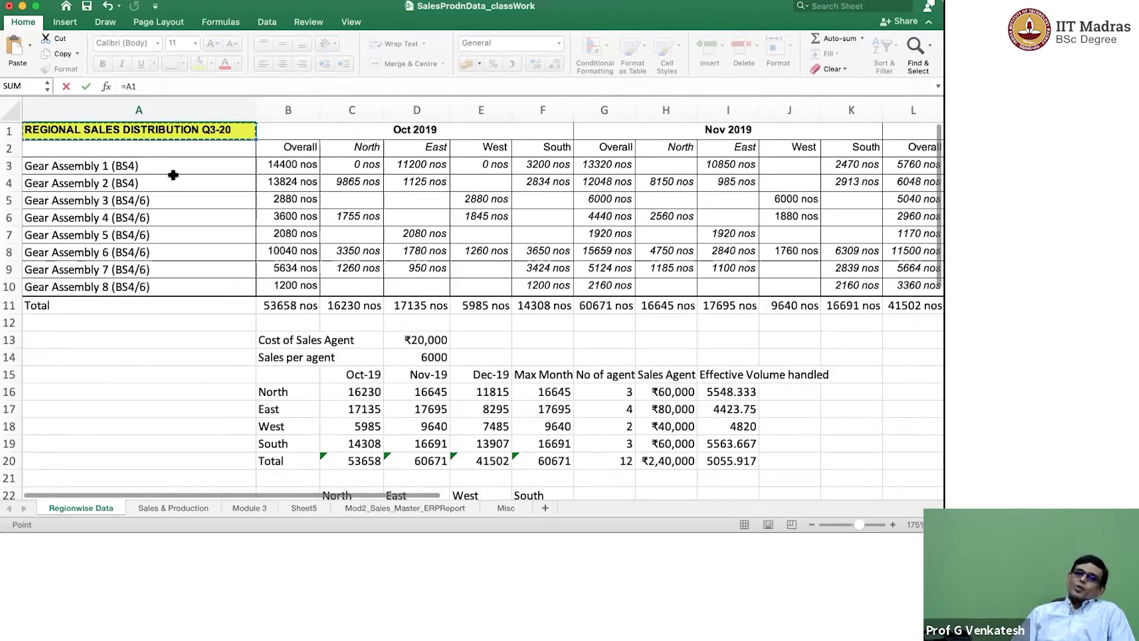
key(Down)
key(Down)
key(Return)
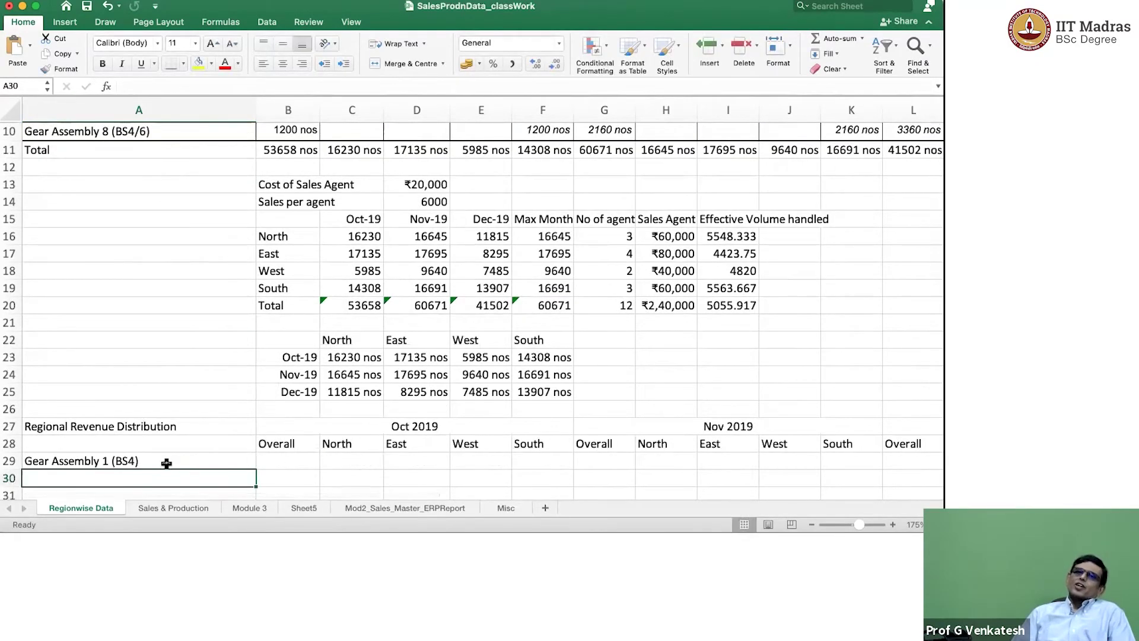
click(166, 462)
scroll(166, 462, down, 6)
scroll(166, 462, down, 2)
scroll(165, 462, down, 2)
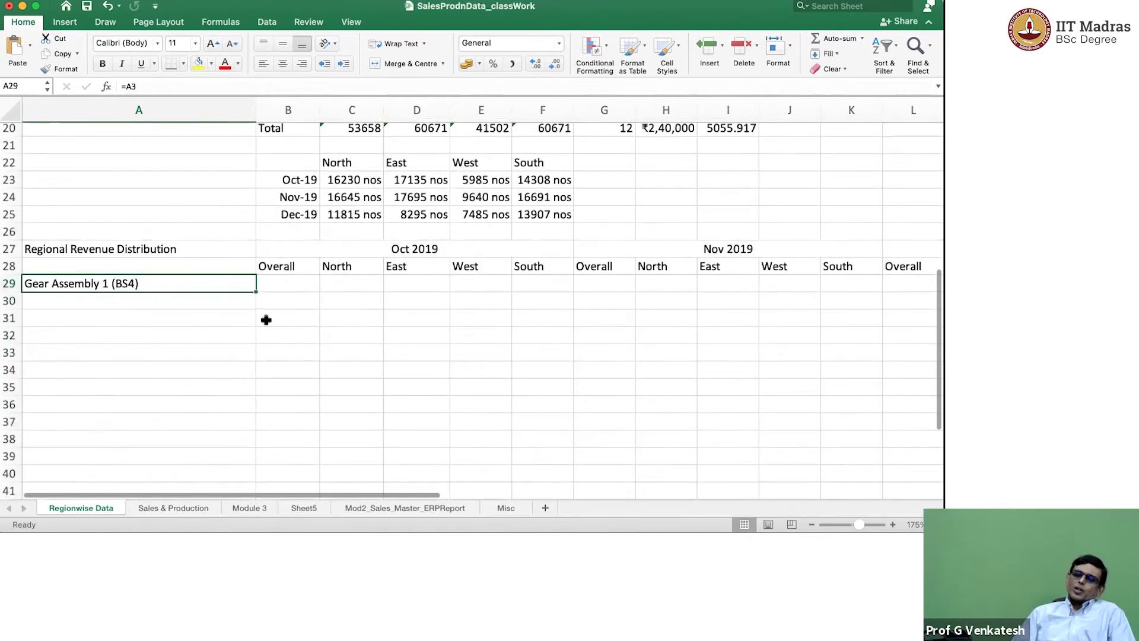
drag(255, 292, 251, 440)
click(216, 422)
click(298, 287)
Enter Gear Assembly 1's Oct 2019 North revenue in C29 as =C3*'Sales & Production'!P5.
click(360, 284)
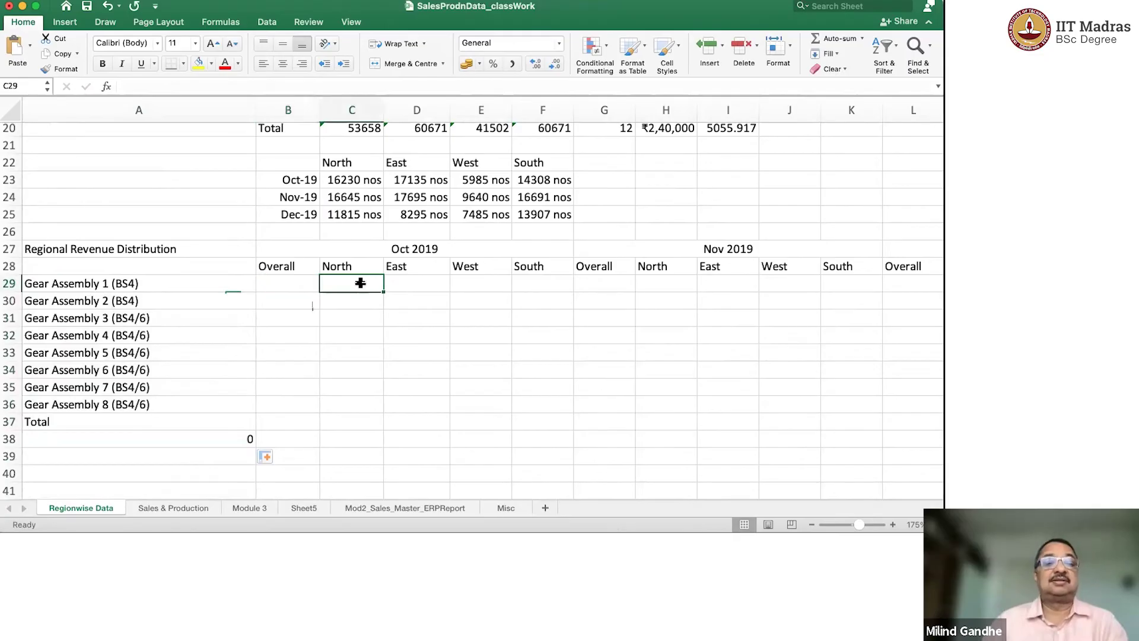
text(=)
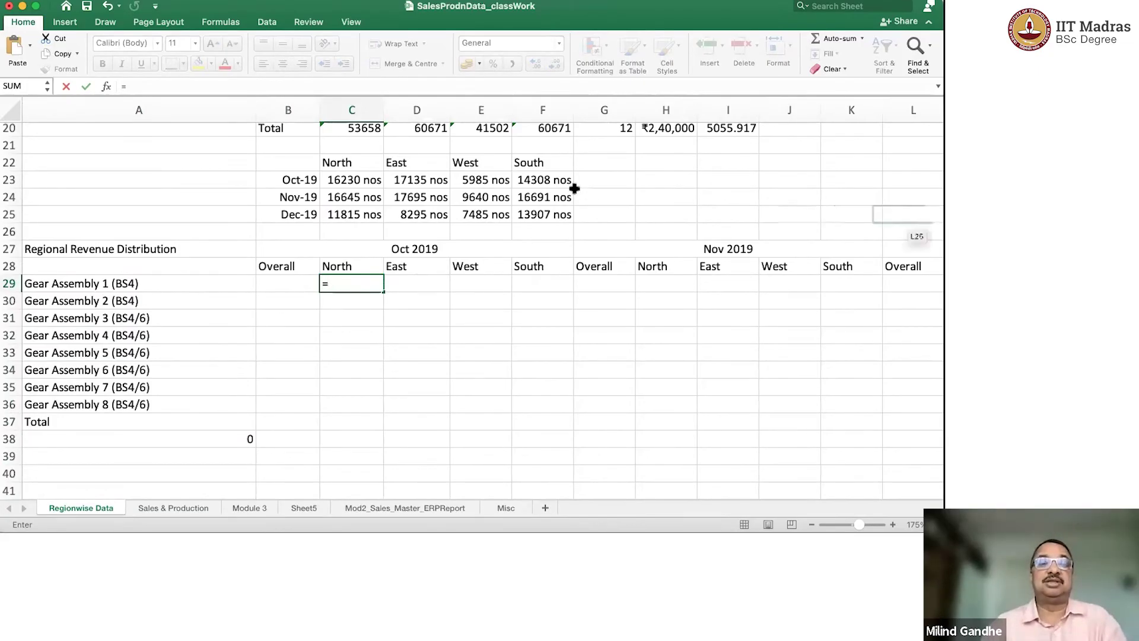
key(Escape)
click(358, 266)
click(358, 278)
text(=C3*)
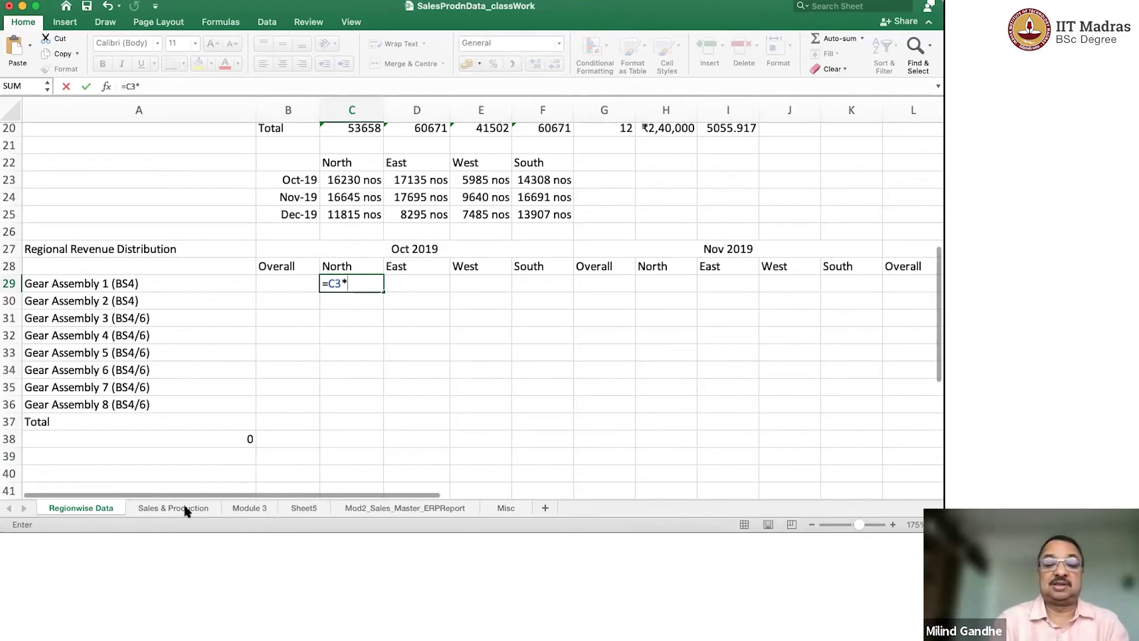
click(186, 508)
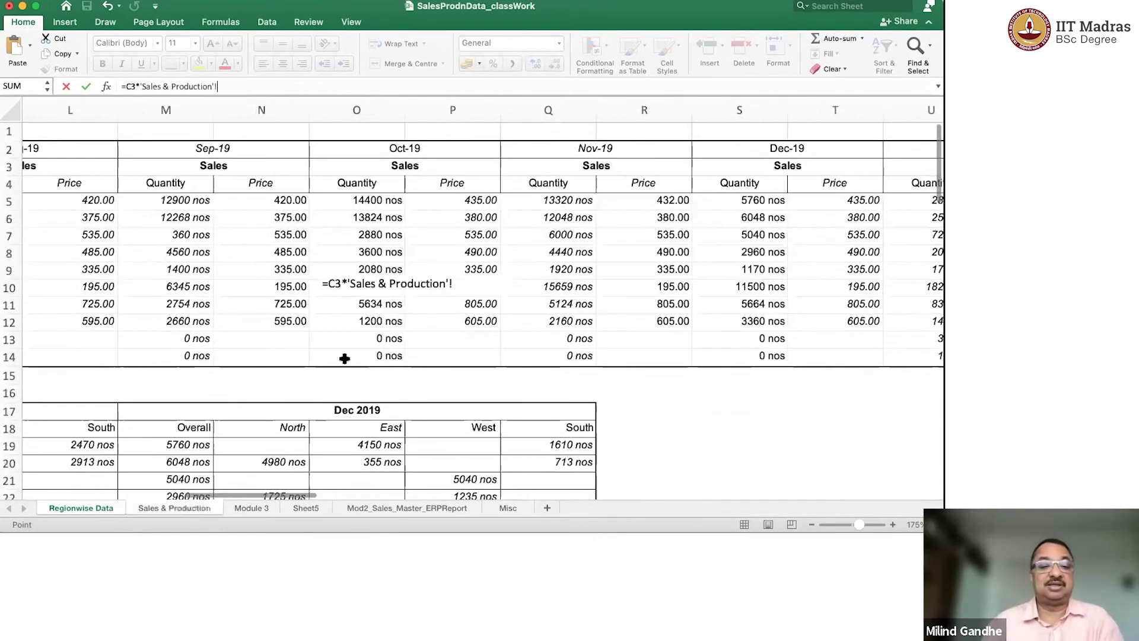
click(479, 202)
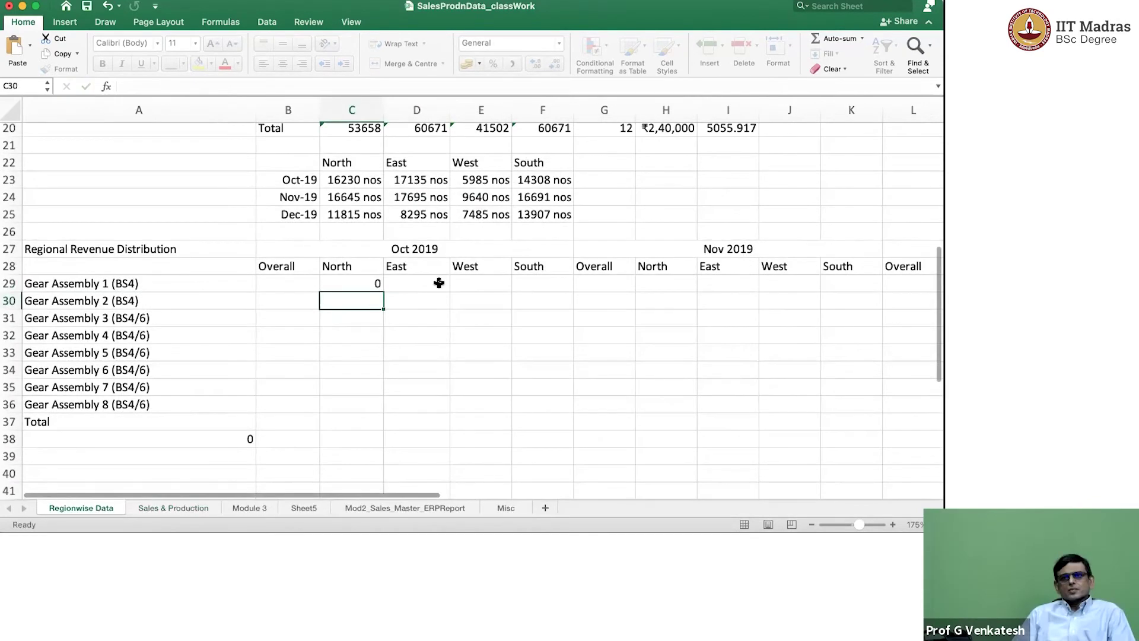
click(363, 286)
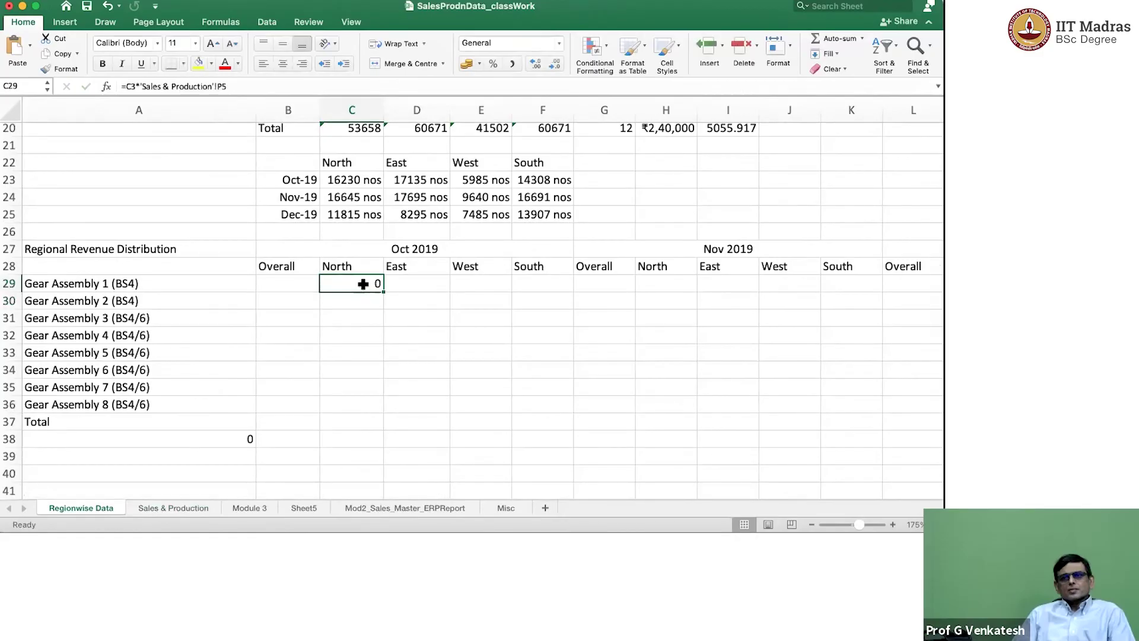
scroll(363, 285, up, 1)
scroll(363, 285, up, 5)
scroll(363, 285, up, 2)
scroll(363, 285, up, 3)
scroll(363, 283, down, 3)
scroll(355, 282, down, 4)
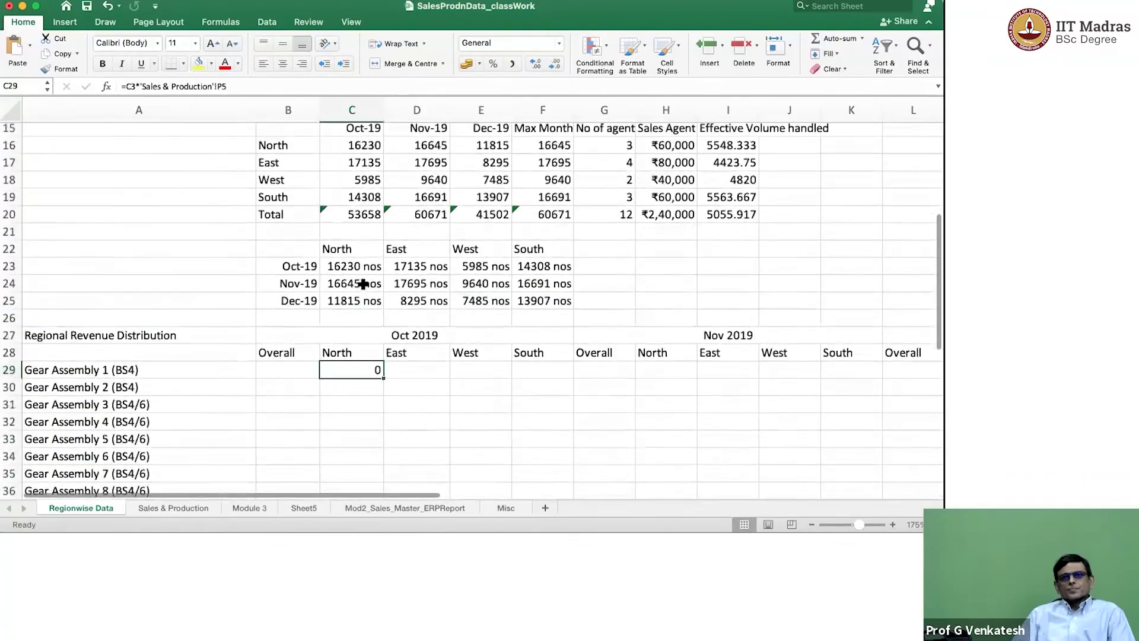
scroll(330, 295, down, 1)
scroll(335, 292, down, 1)
scroll(335, 293, down, 1)
scroll(391, 325, down, 1)
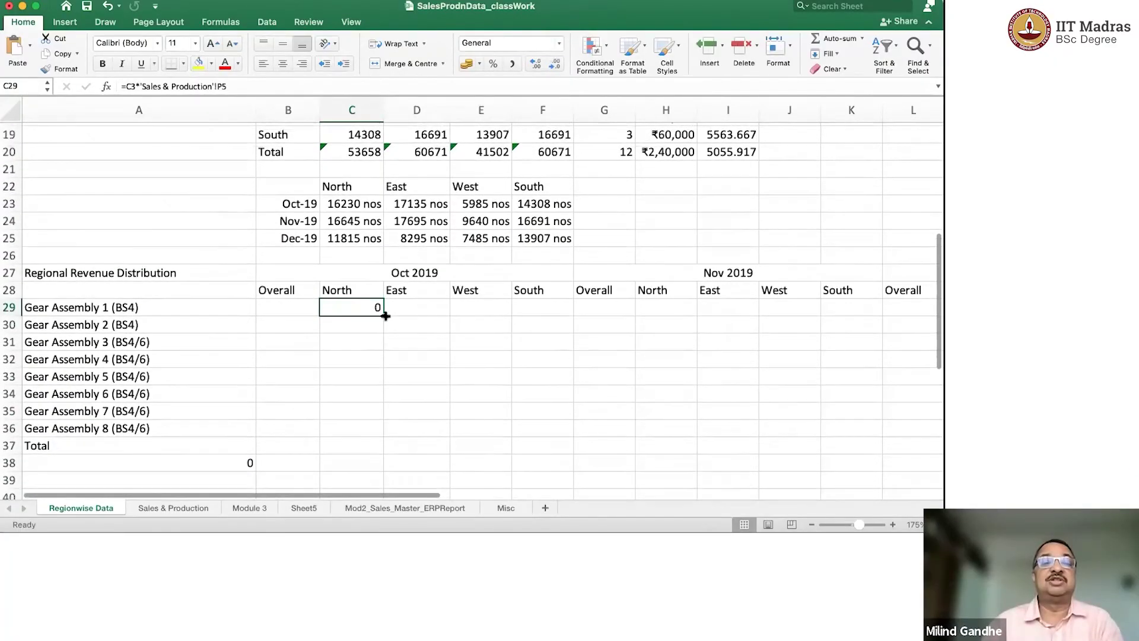
Fill the North Oct 2019 revenue formula from C29 down to C36, then check C30.
drag(384, 315, 380, 437)
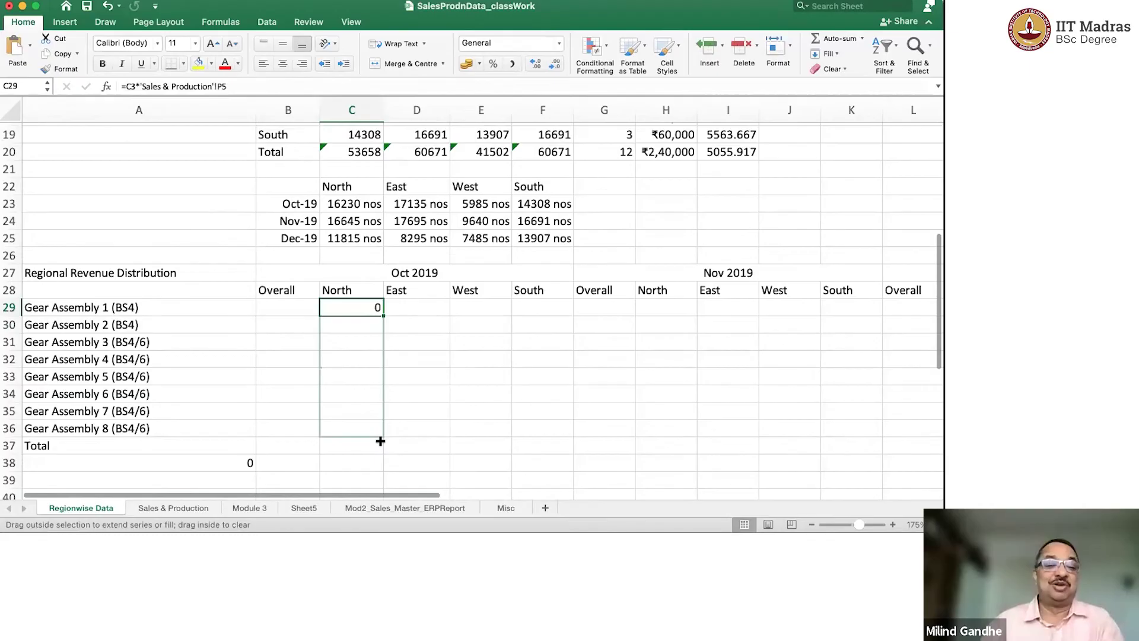
drag(380, 440, 380, 441)
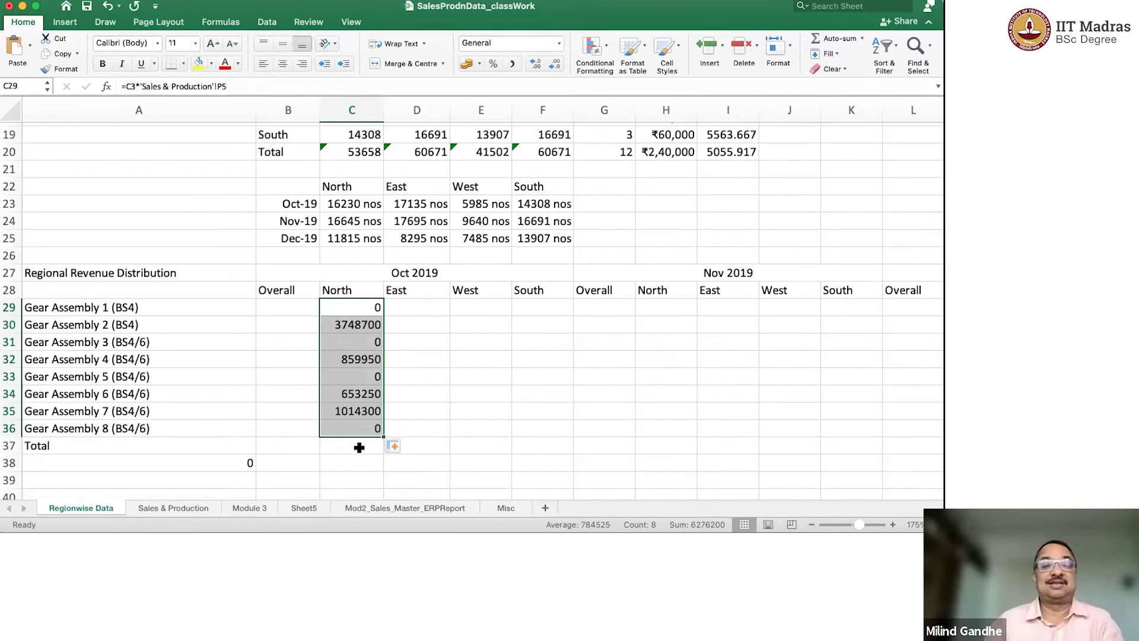
click(359, 448)
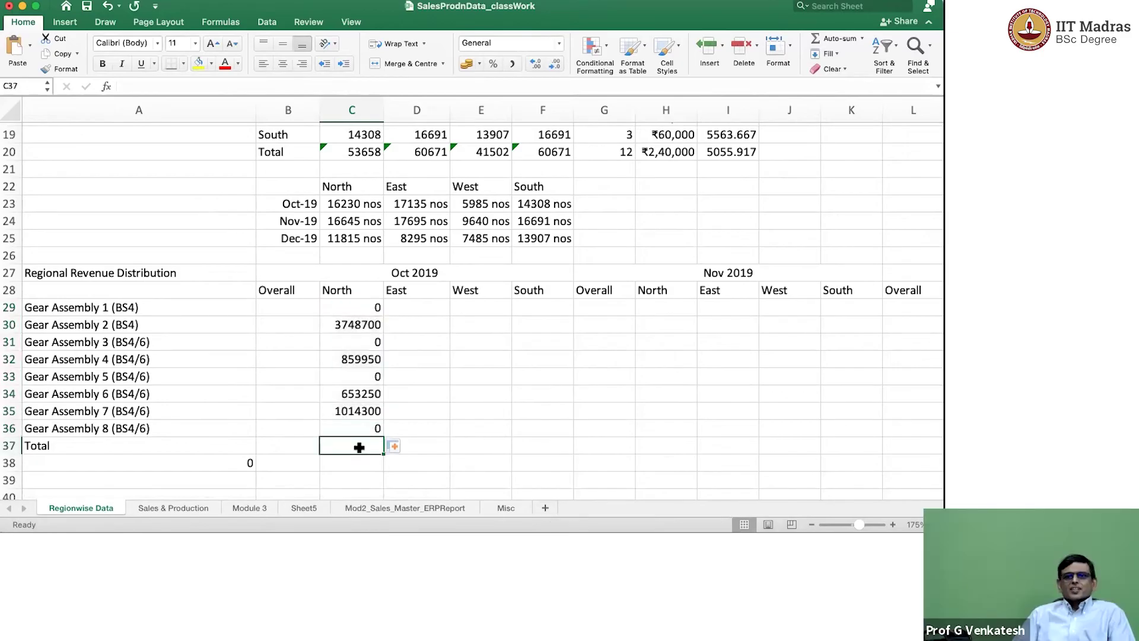
click(364, 322)
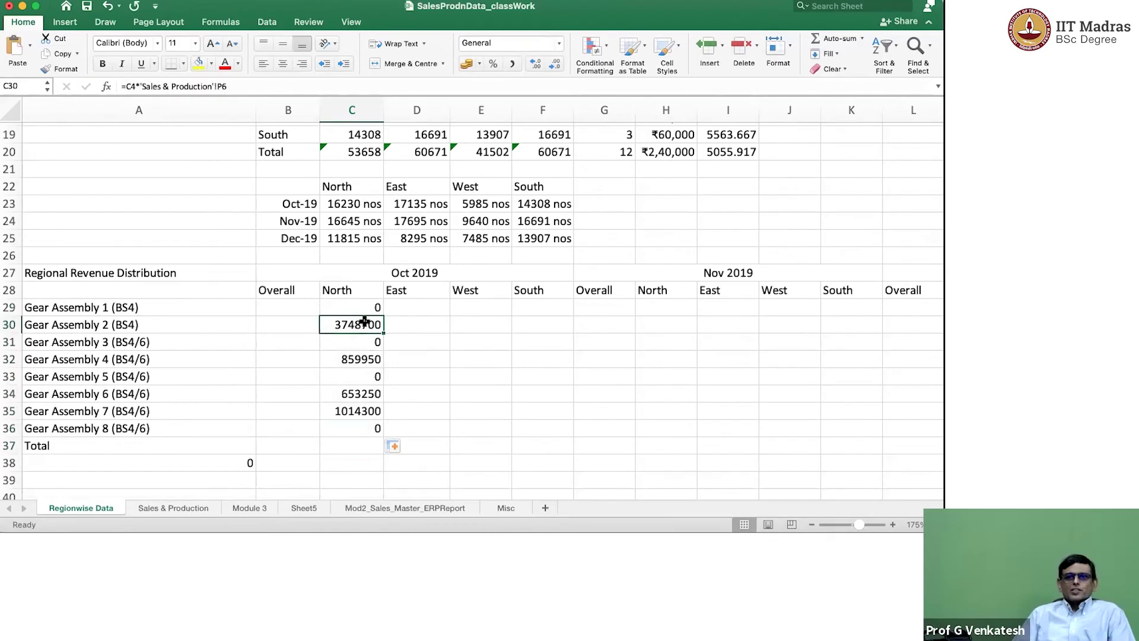
scroll(370, 267, up, 5)
scroll(366, 214, up, 5)
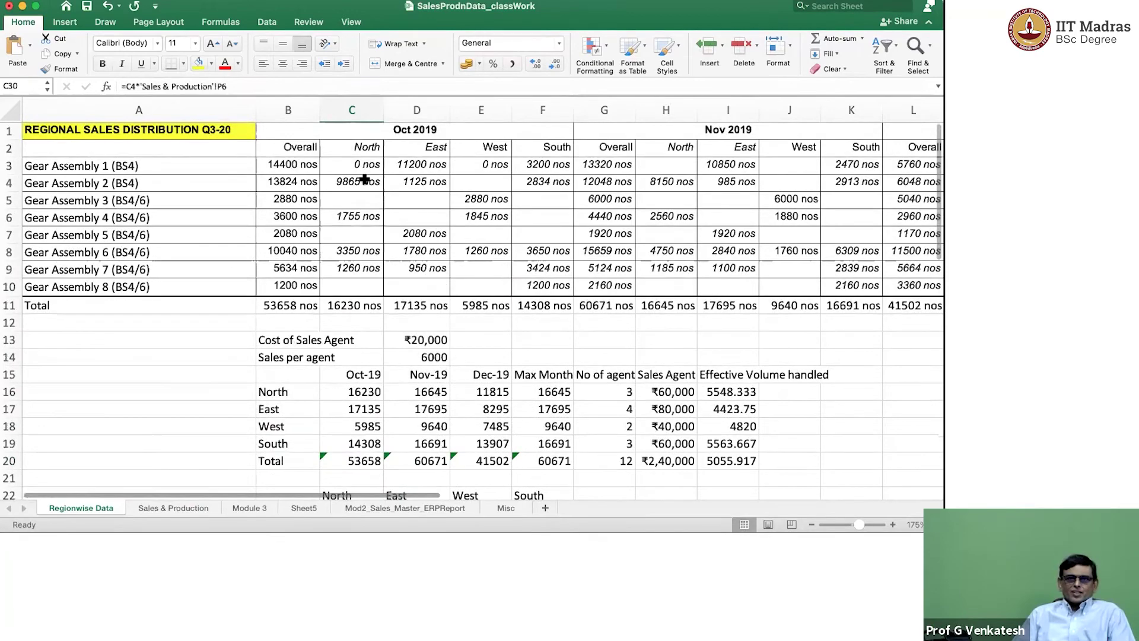
click(364, 180)
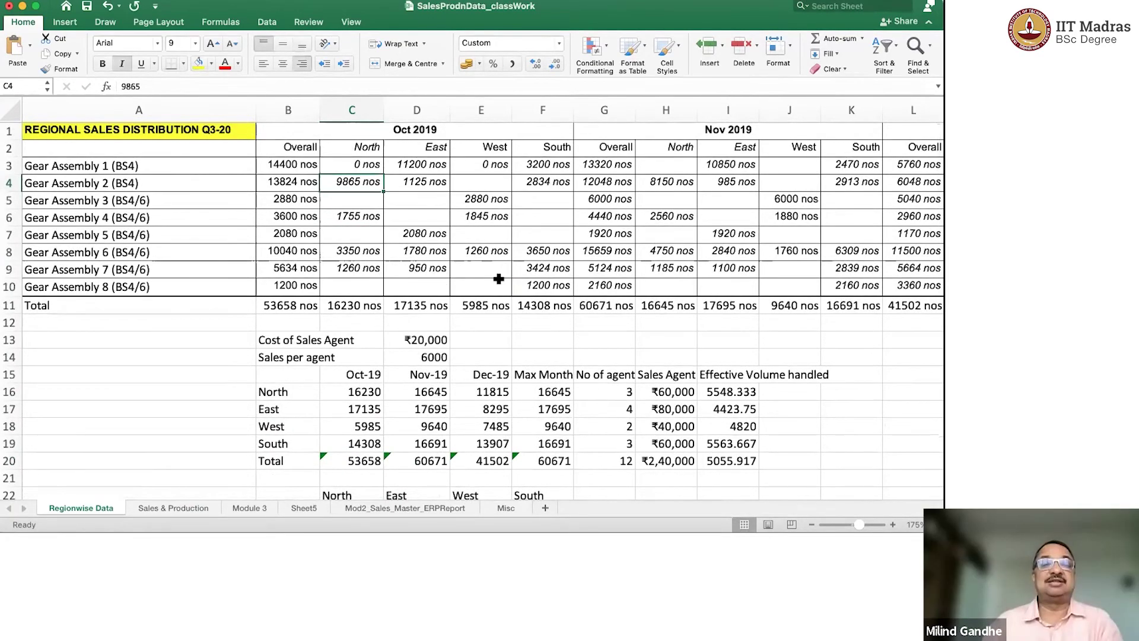
click(196, 508)
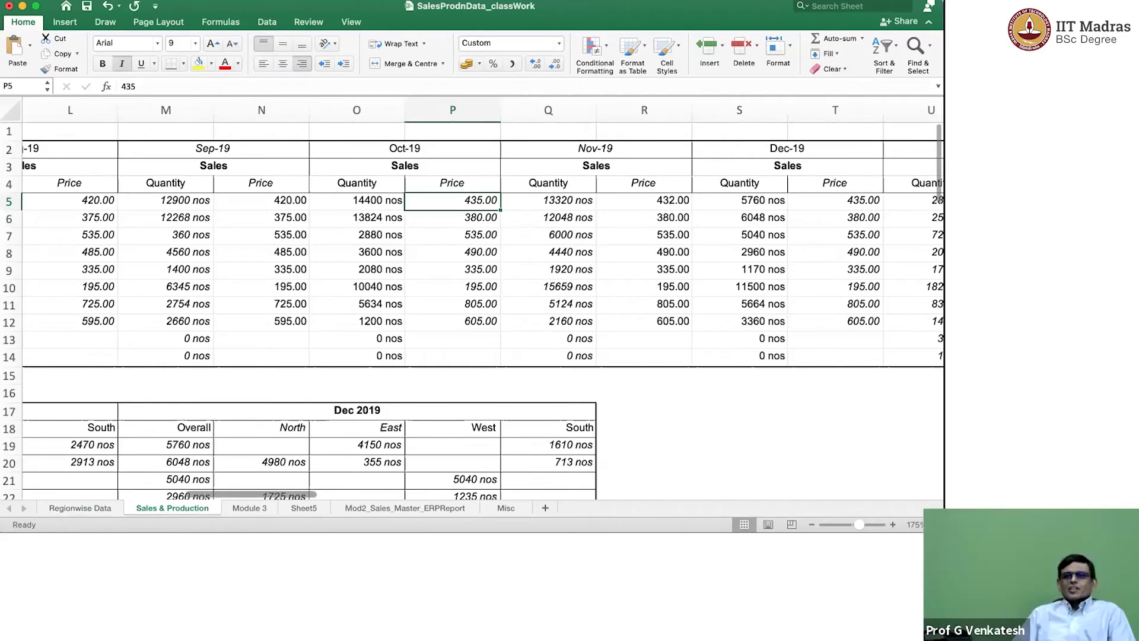
click(105, 504)
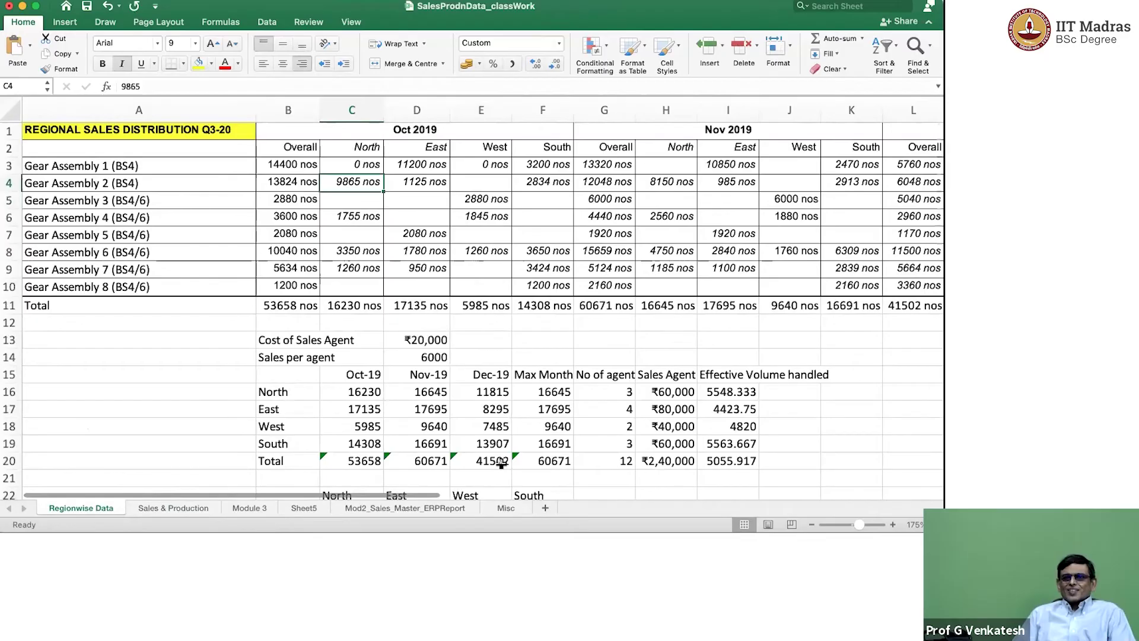
scroll(501, 463, down, 5)
scroll(501, 464, up, 3)
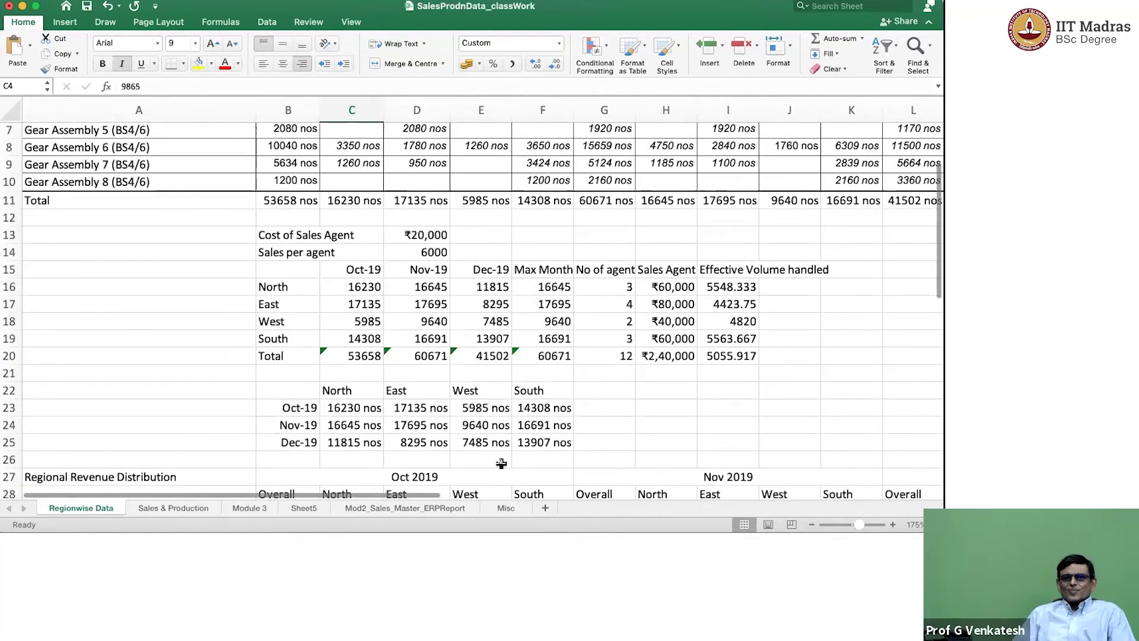
scroll(501, 462, down, 2)
scroll(501, 462, down, 2)
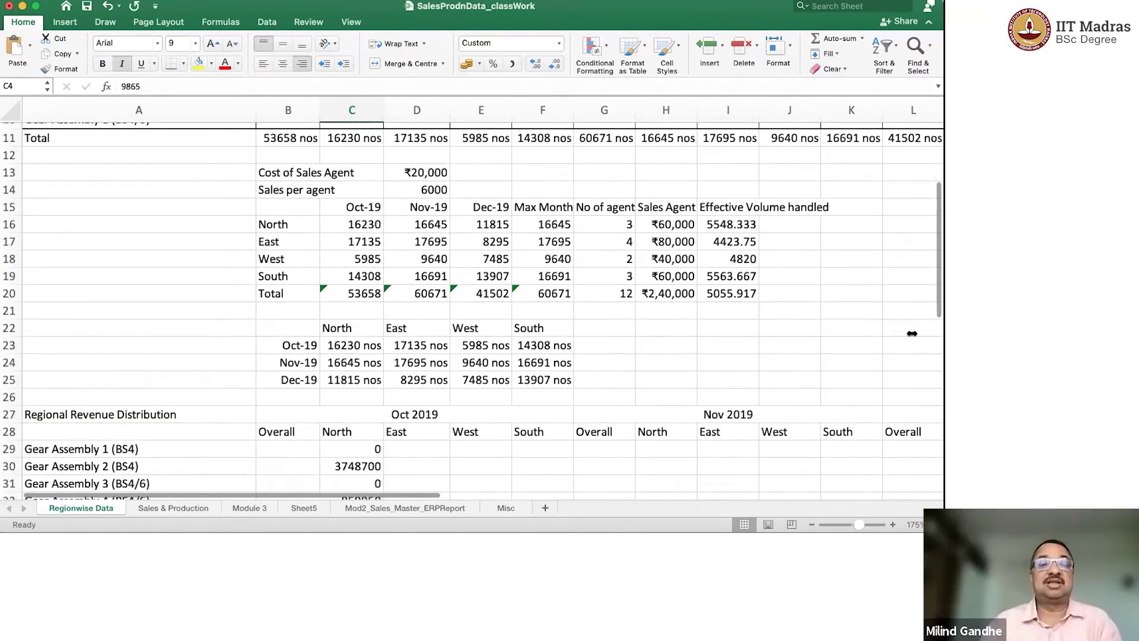
Enter a 9865*380 check calculation in J24, then delete it.
click(803, 354)
text(=)
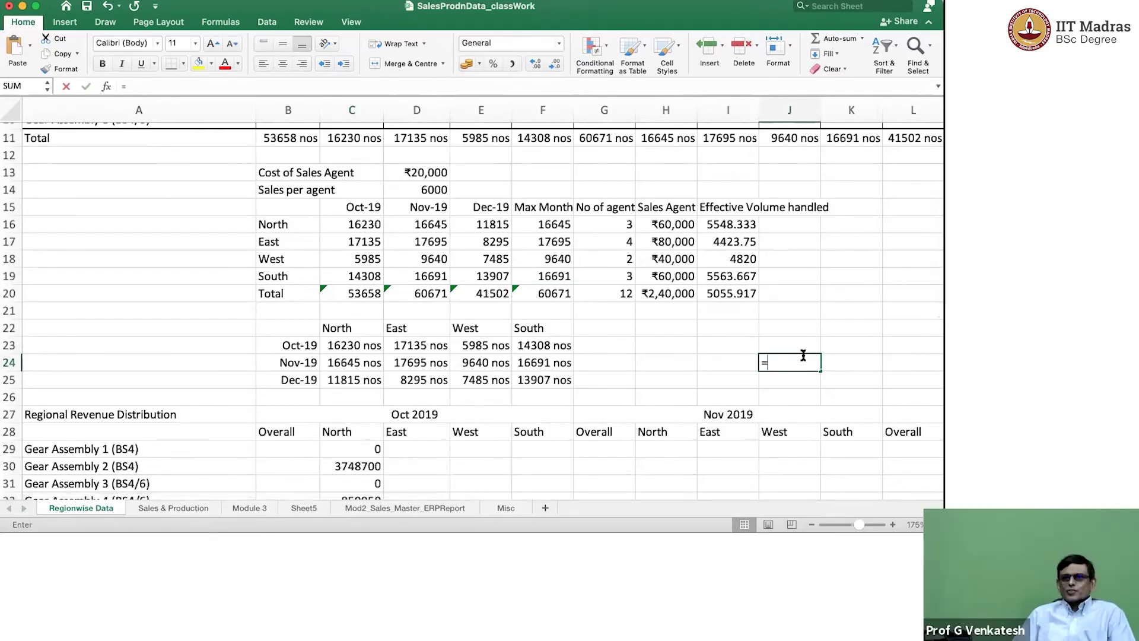
text(9865*380)
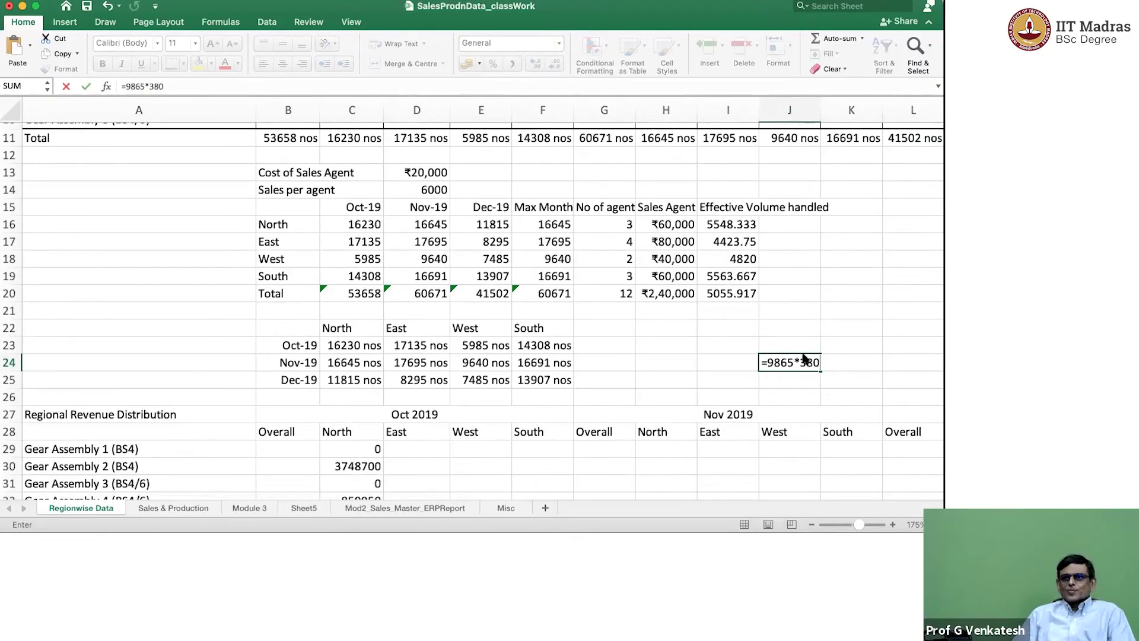
key(Return)
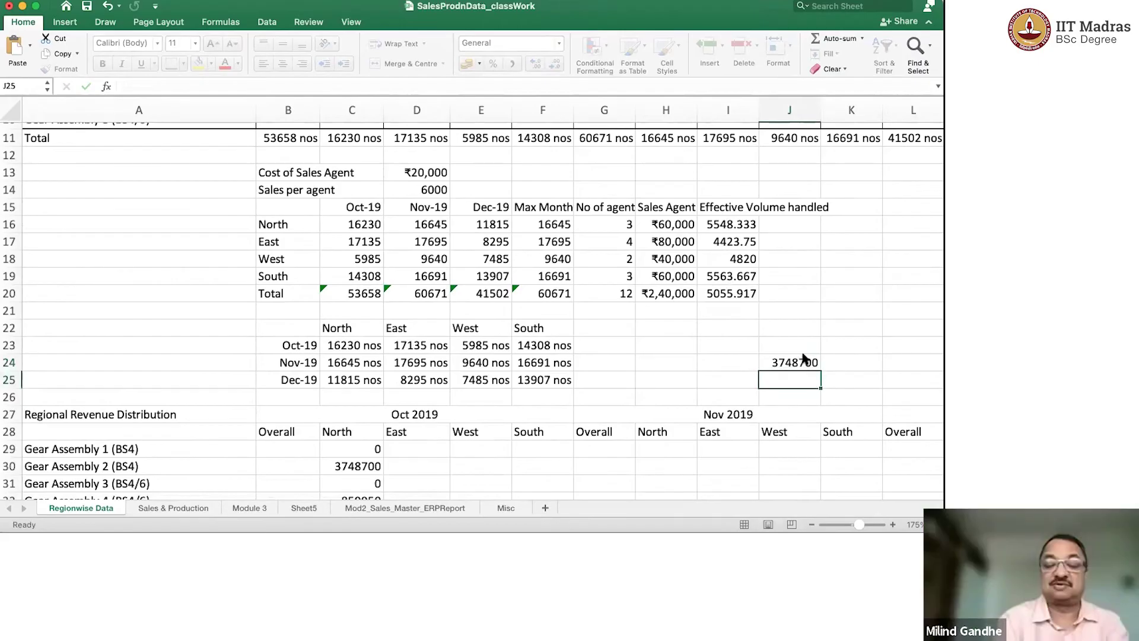
scroll(802, 356, down, 2)
scroll(802, 356, down, 1)
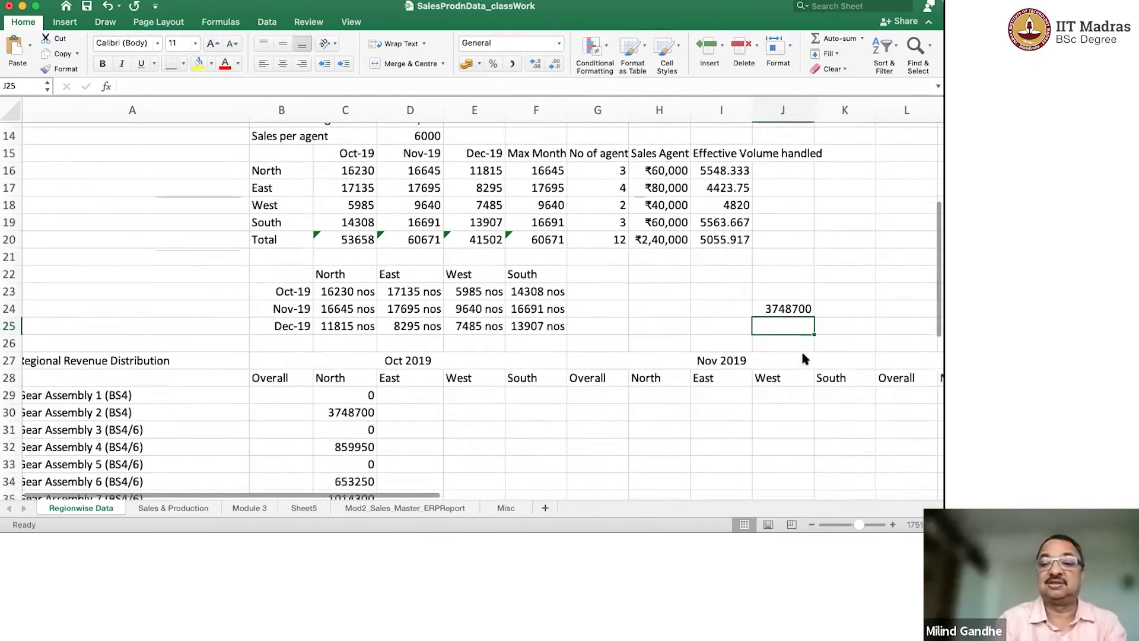
scroll(803, 356, down, 2)
key(Up)
key(Delete)
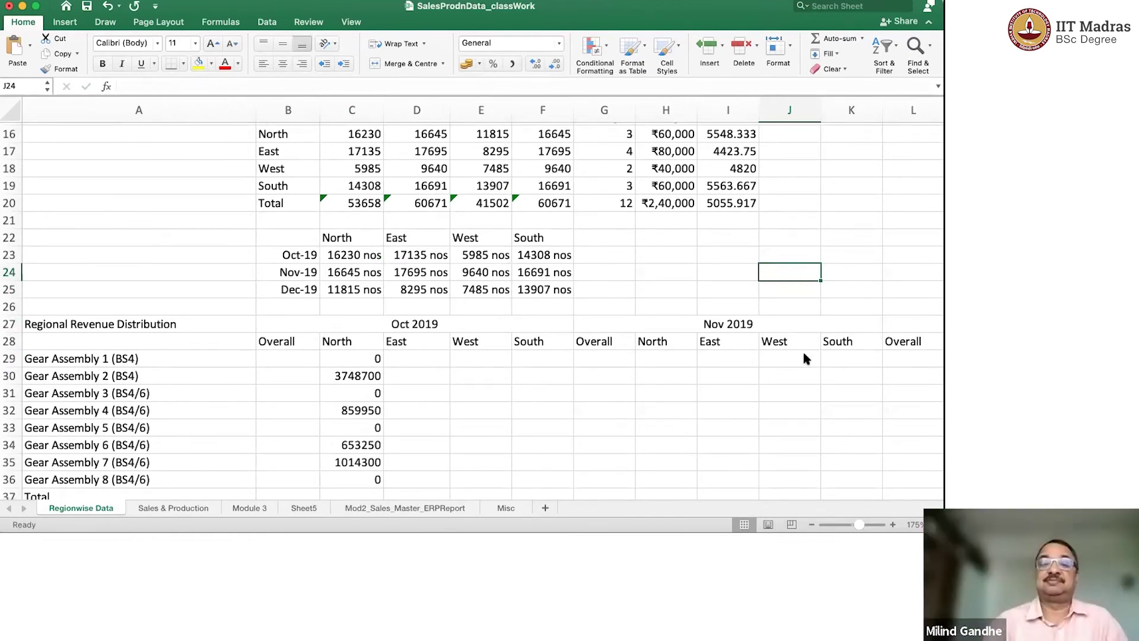
scroll(803, 358, down, 3)
Change C29's price reference to $P5, checking the Sales & Production price table.
click(361, 230)
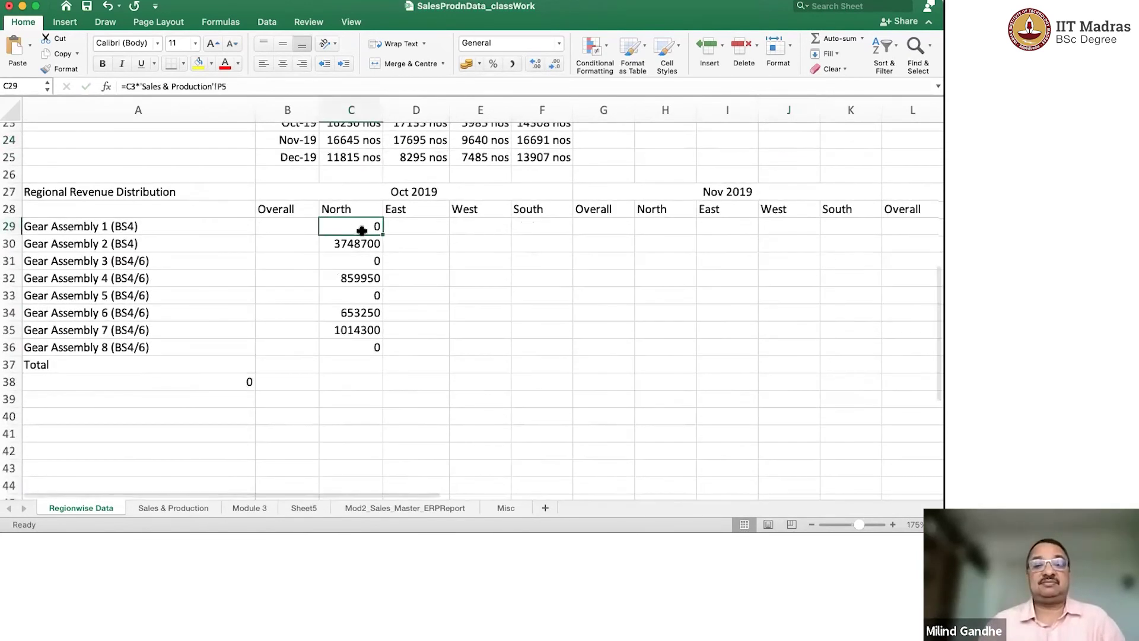
click(217, 87)
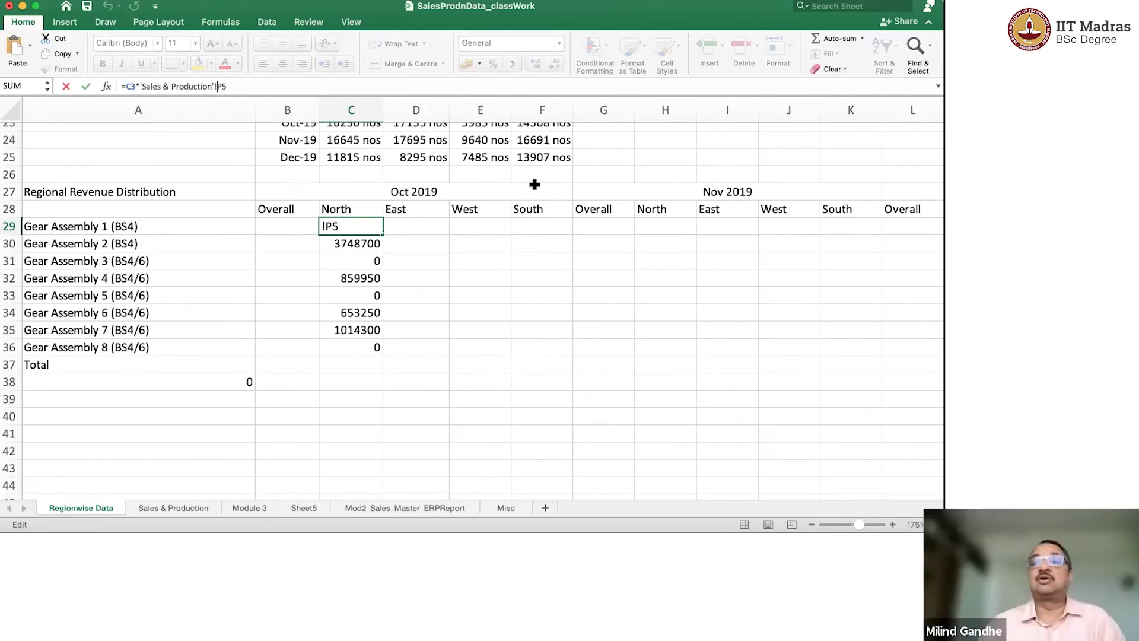
text($)
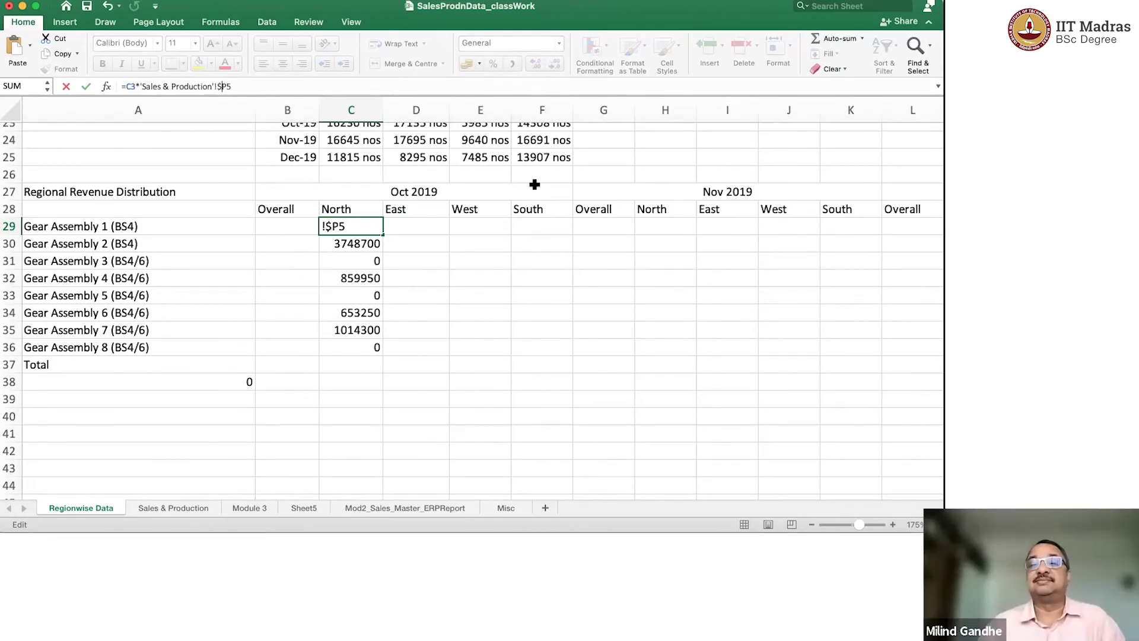
key(Return)
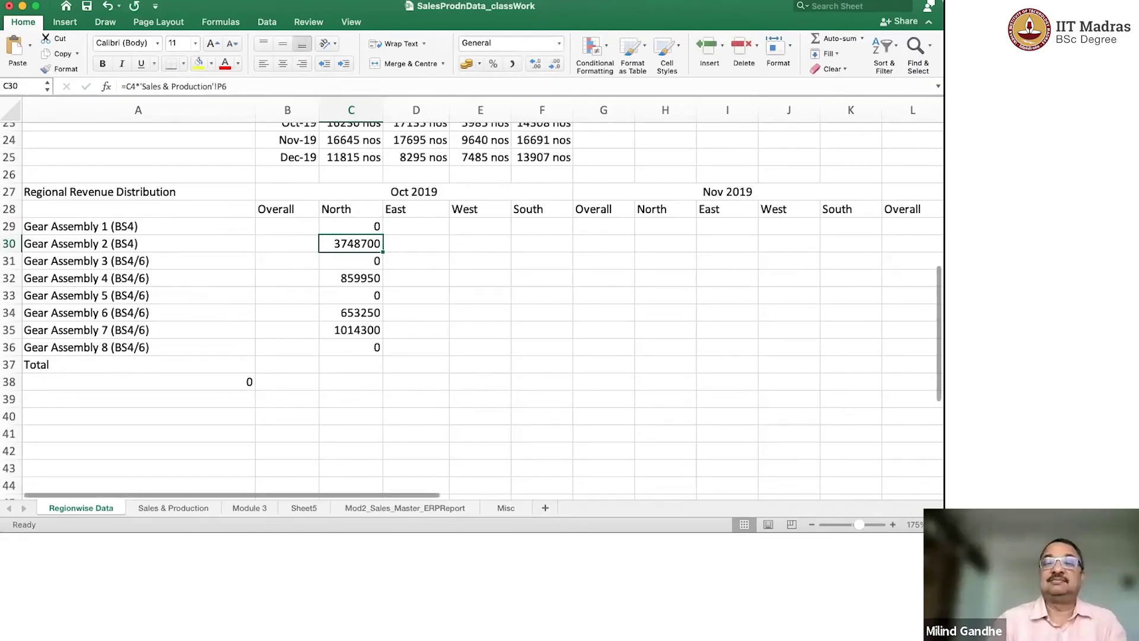
click(190, 510)
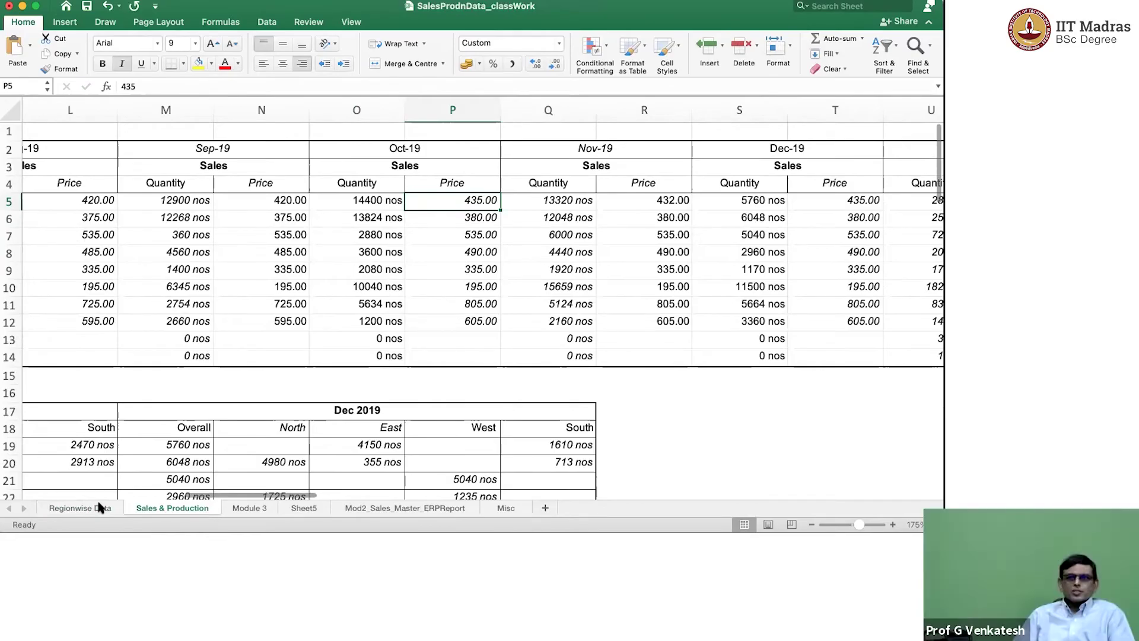
click(101, 508)
Fill C29:C36 across to South, formatted as rupee currency without decimals.
click(377, 234)
shift+click(379, 359)
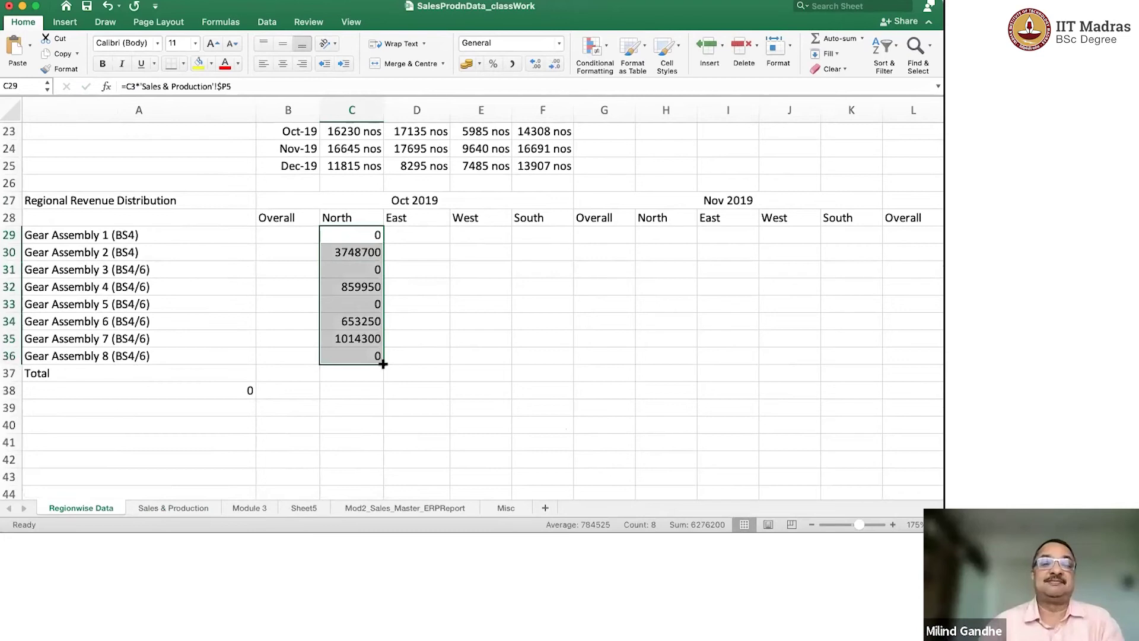
drag(381, 362, 551, 362)
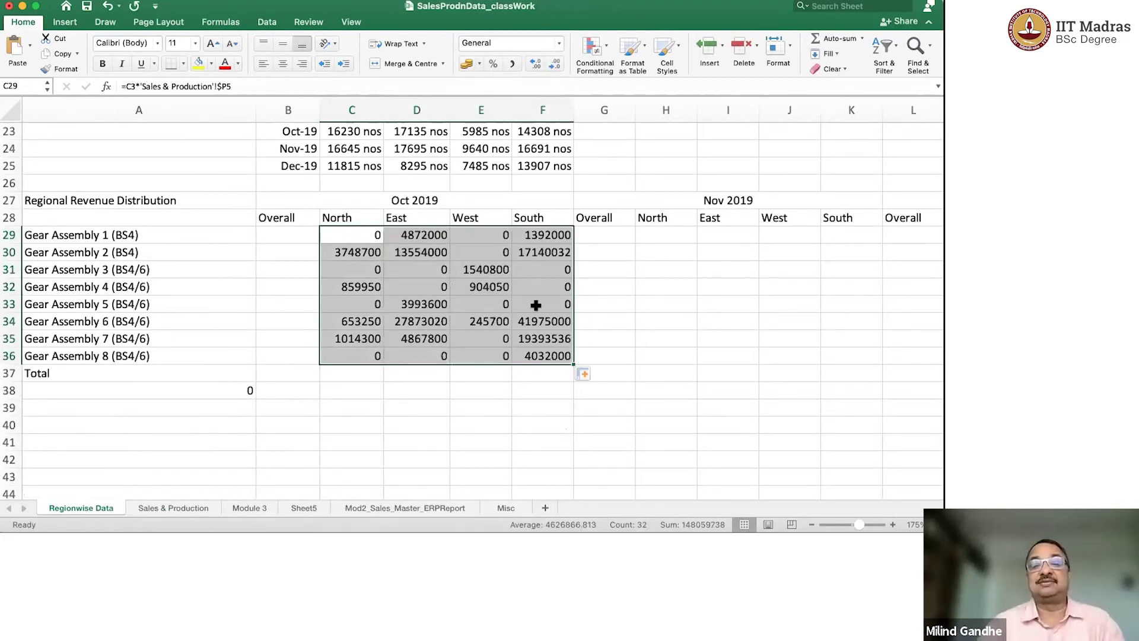
click(558, 43)
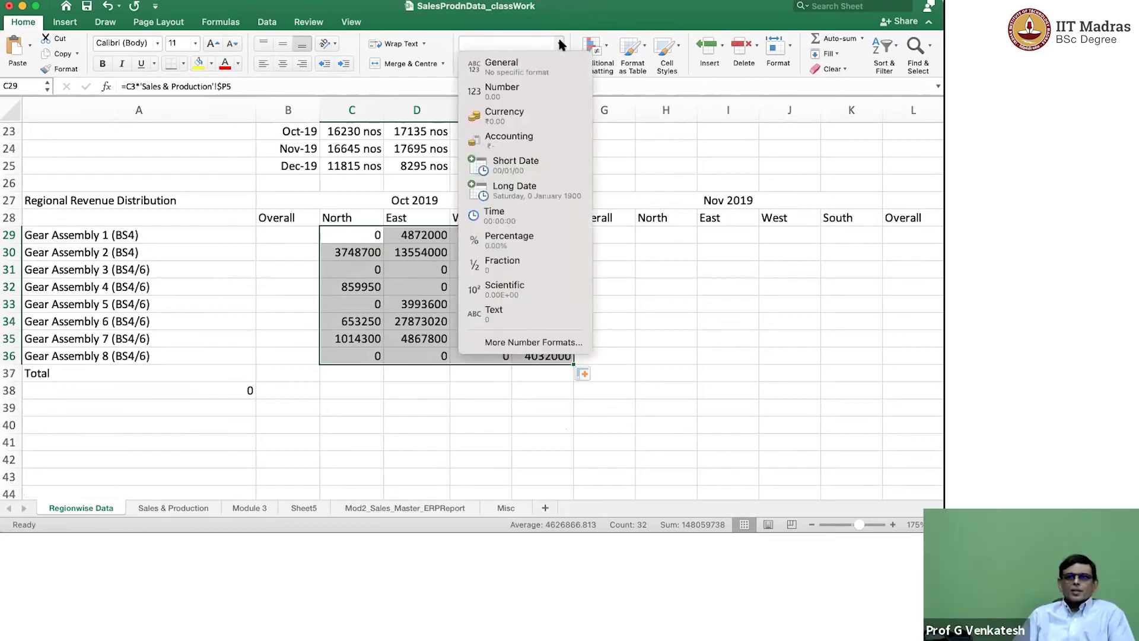
click(521, 108)
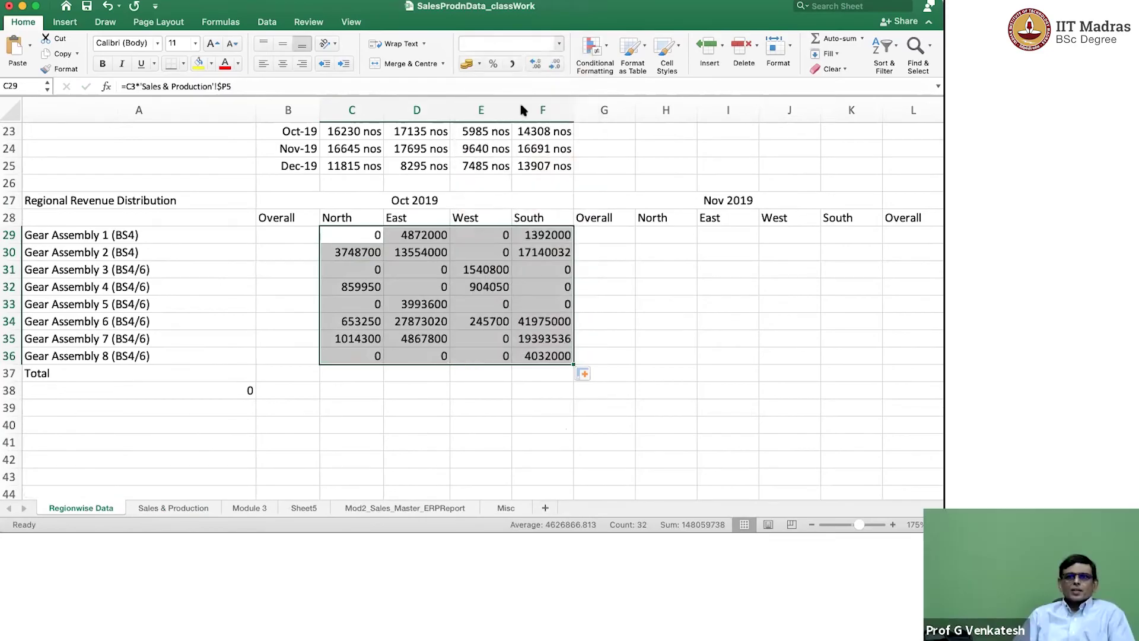
click(554, 65)
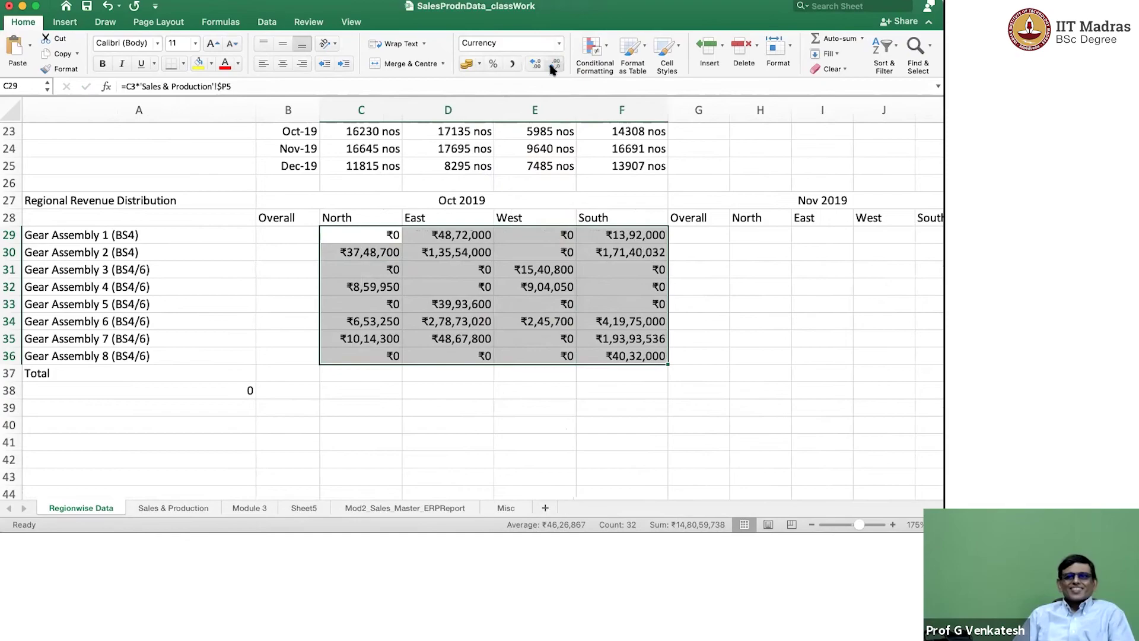
Enter =SUM(C29:F29) as Gear Assembly 1's Overall October revenue in B29.
click(281, 235)
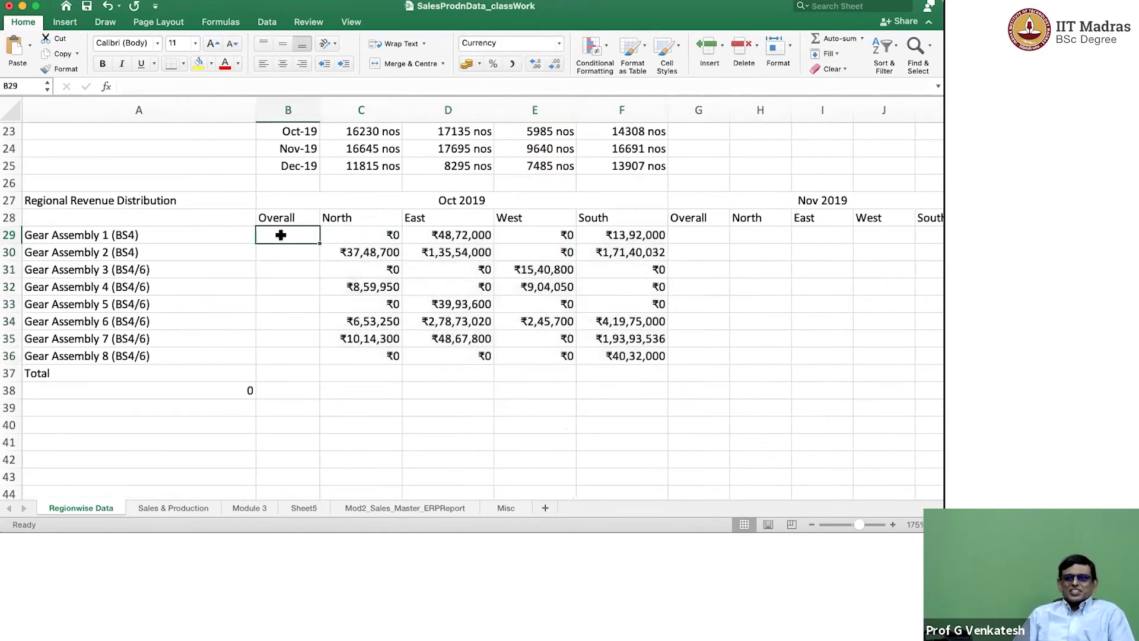
scroll(281, 234, down, 5)
scroll(280, 234, down, 15)
scroll(281, 234, right, 10)
text(=s)
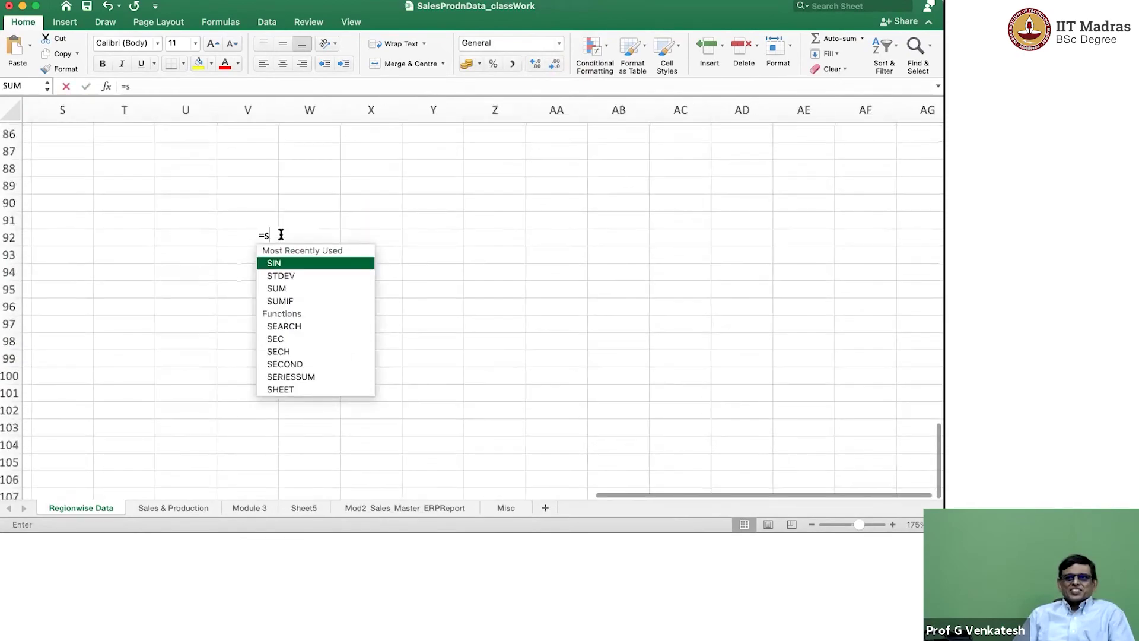
scroll(281, 234, left, 5)
scroll(280, 234, down, 2)
scroll(280, 234, left, 5)
scroll(280, 235, up, 1)
scroll(281, 234, up, 5)
scroll(280, 234, up, 8)
scroll(280, 234, up, 9)
scroll(280, 235, up, 3)
scroll(281, 234, up, 4)
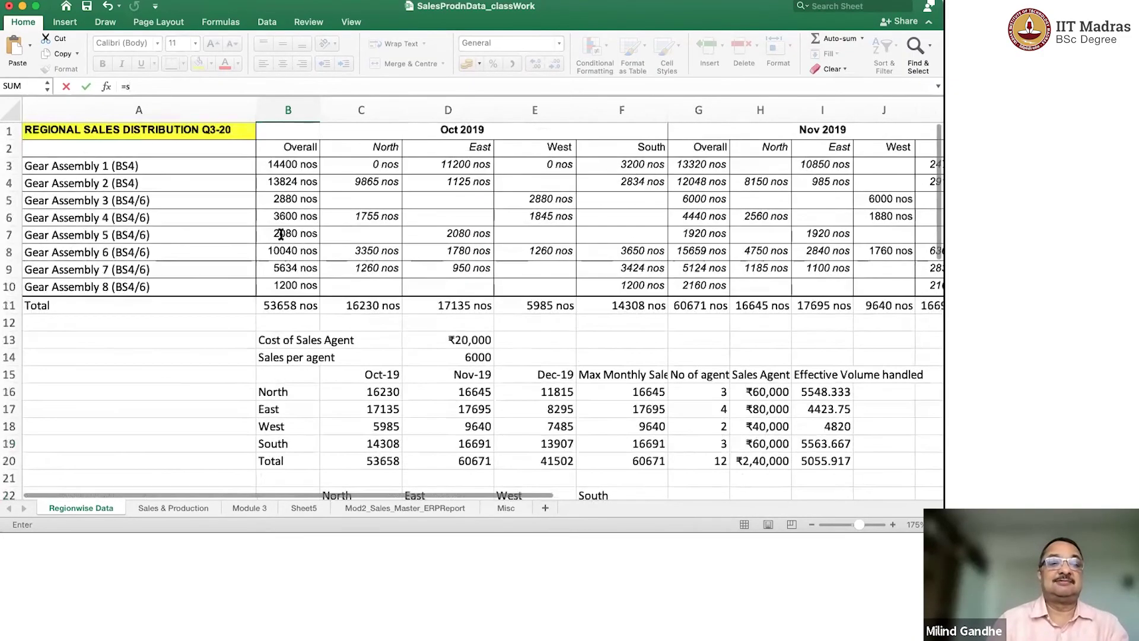
scroll(281, 234, down, 5)
scroll(281, 234, down, 2)
key(Escape)
text(=s)
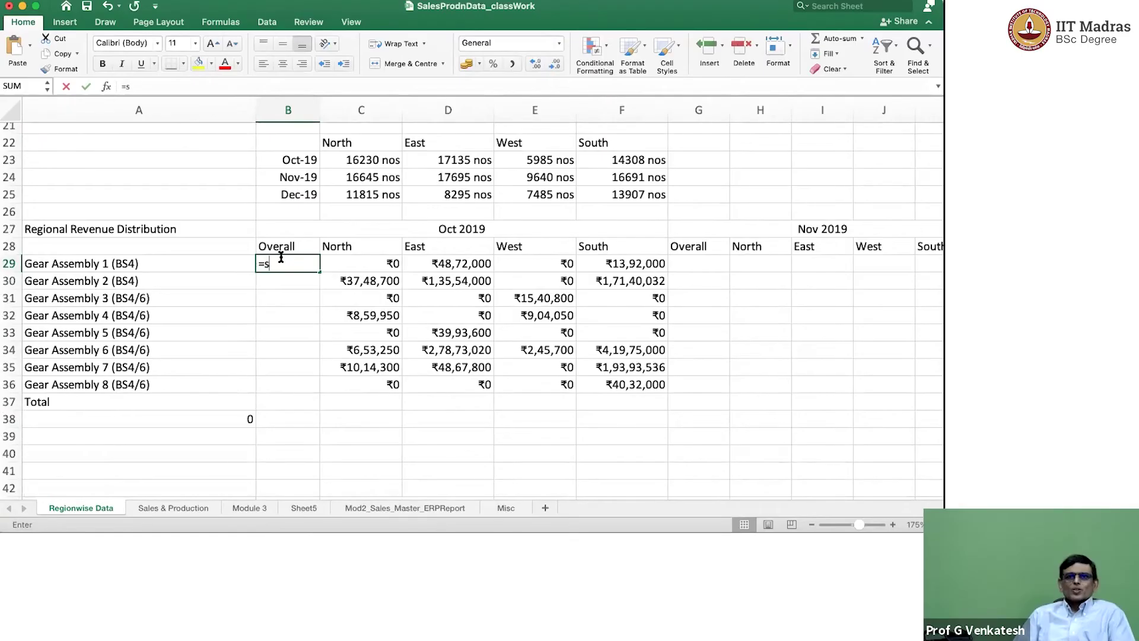
text(um()
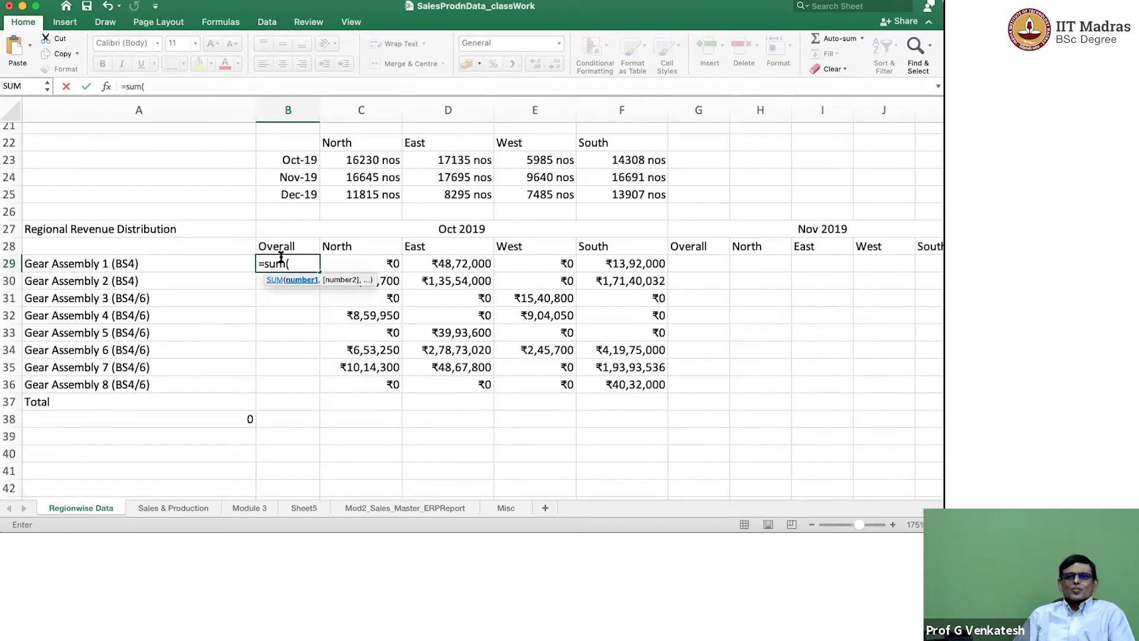
key(Right)
key(shift+Right)
key(shift+Right)
key(shift+Right)
text())
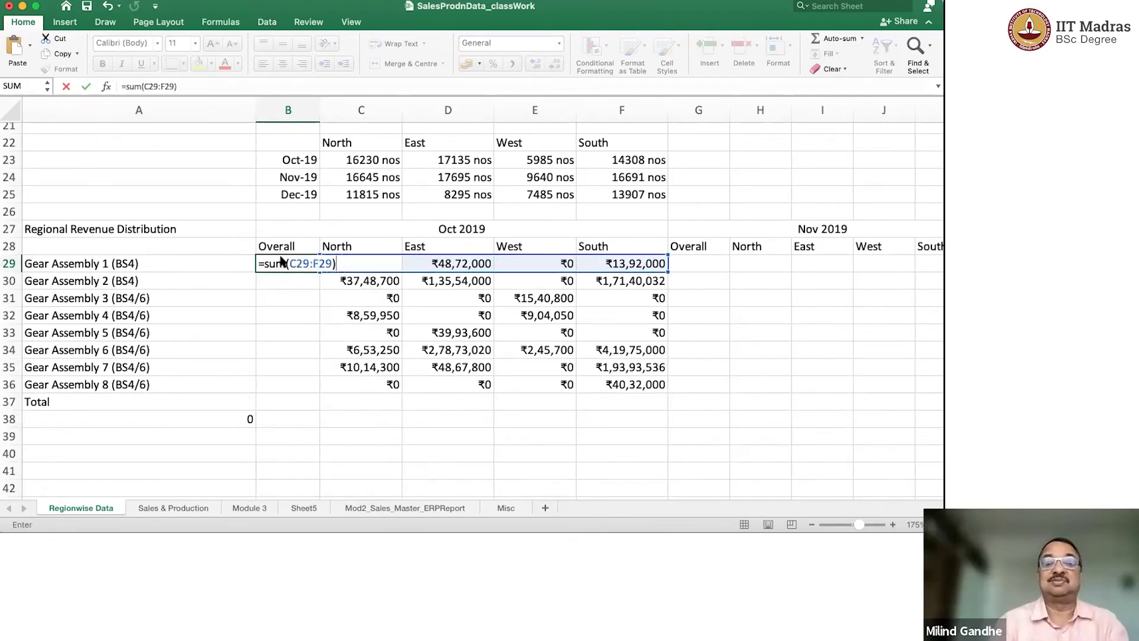
key(Return)
Fill the Overall sum down to B36 and autofit the column width.
click(302, 268)
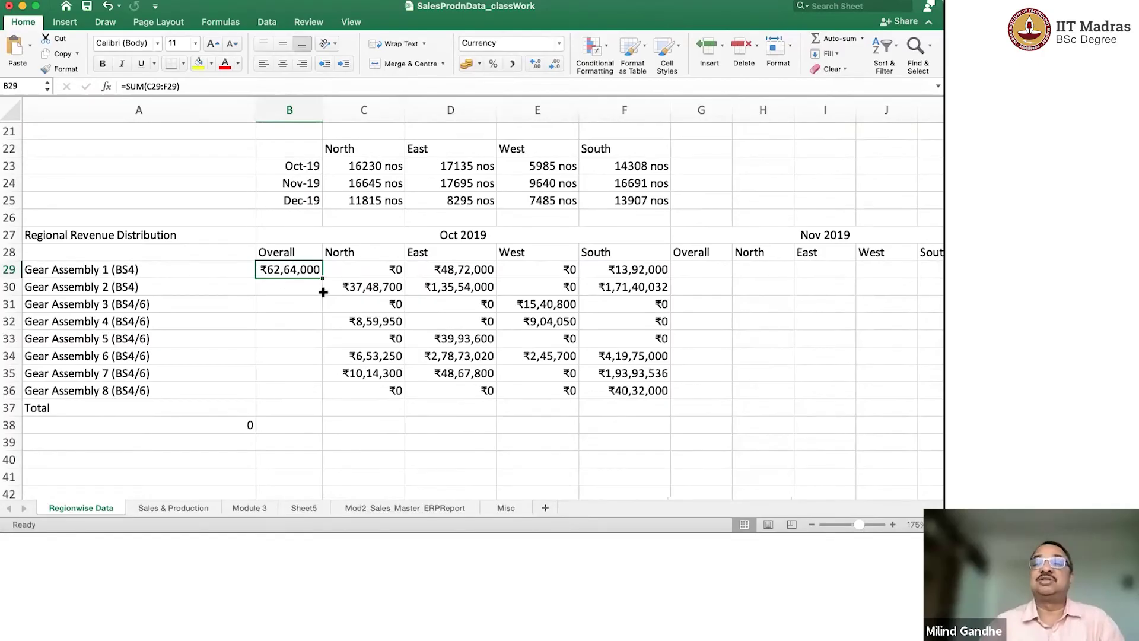
drag(323, 279, 320, 392)
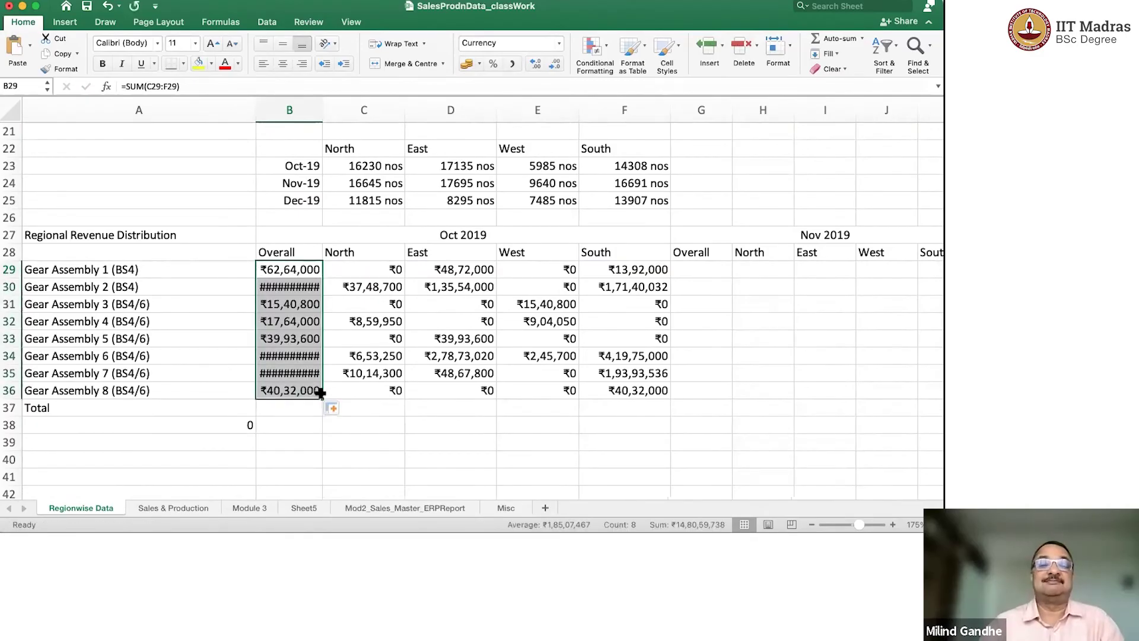
drag(320, 109, 320, 109)
double_click(321, 109)
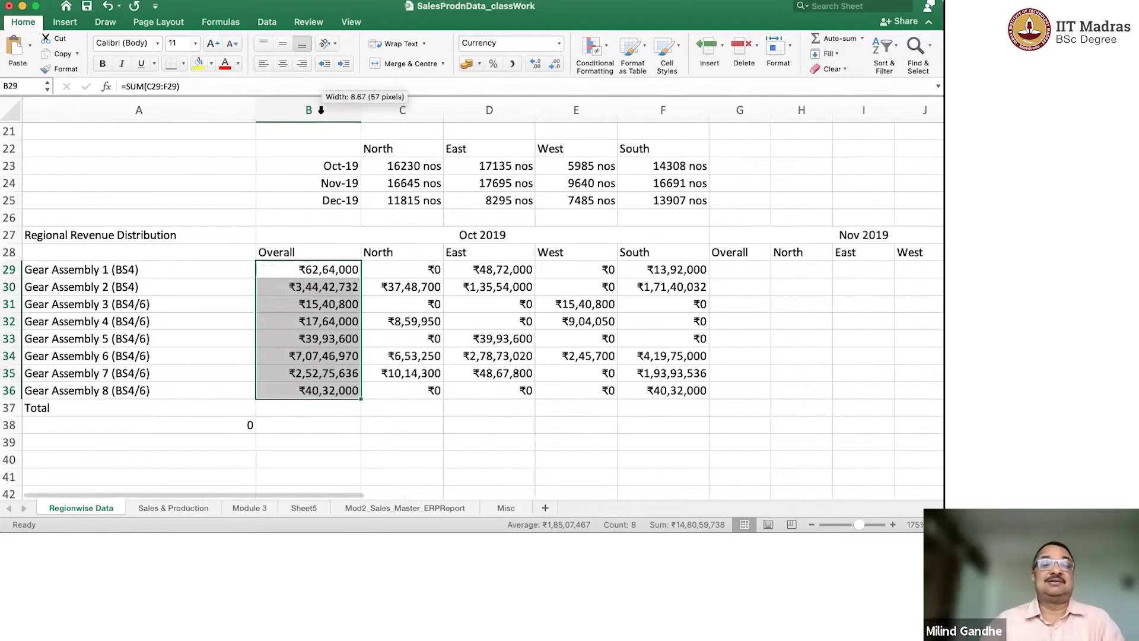
click(414, 408)
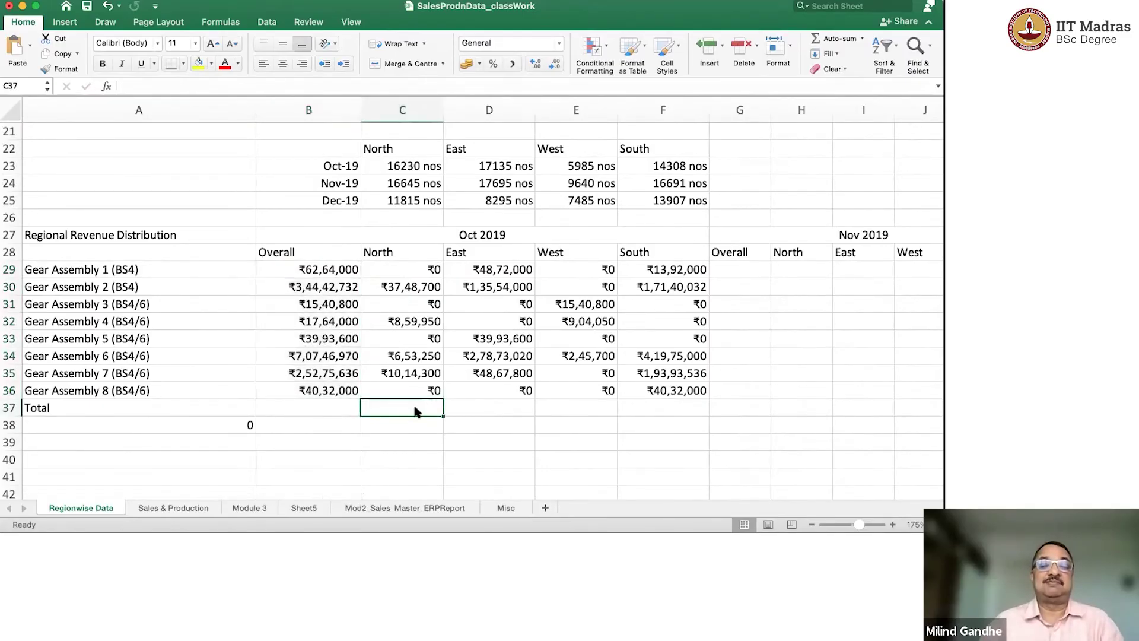
text(=su)
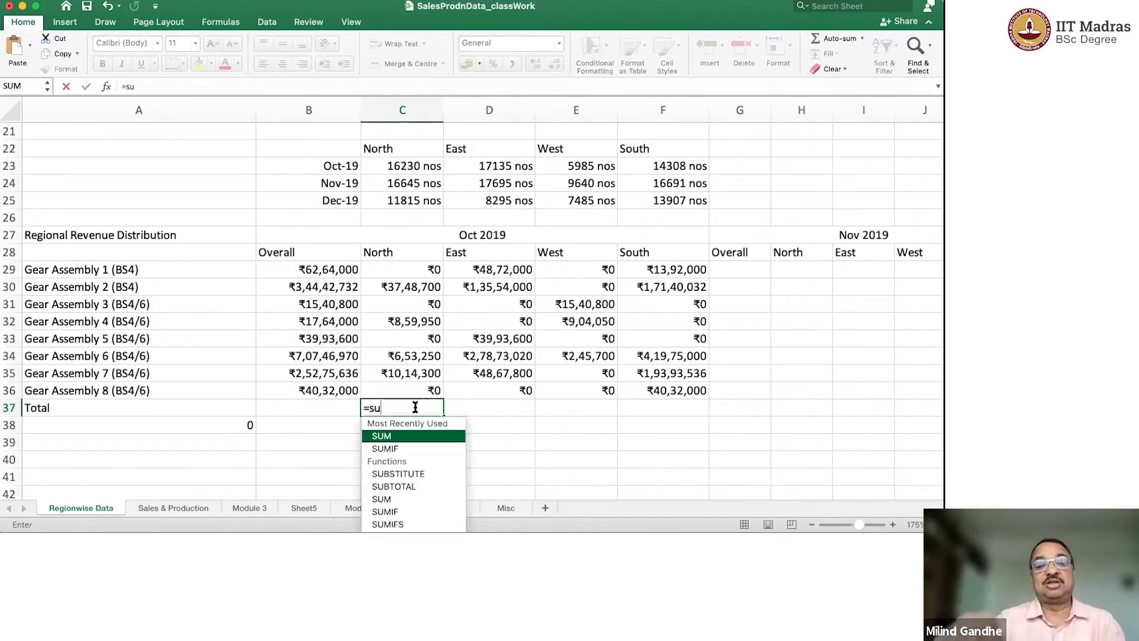
text(m()
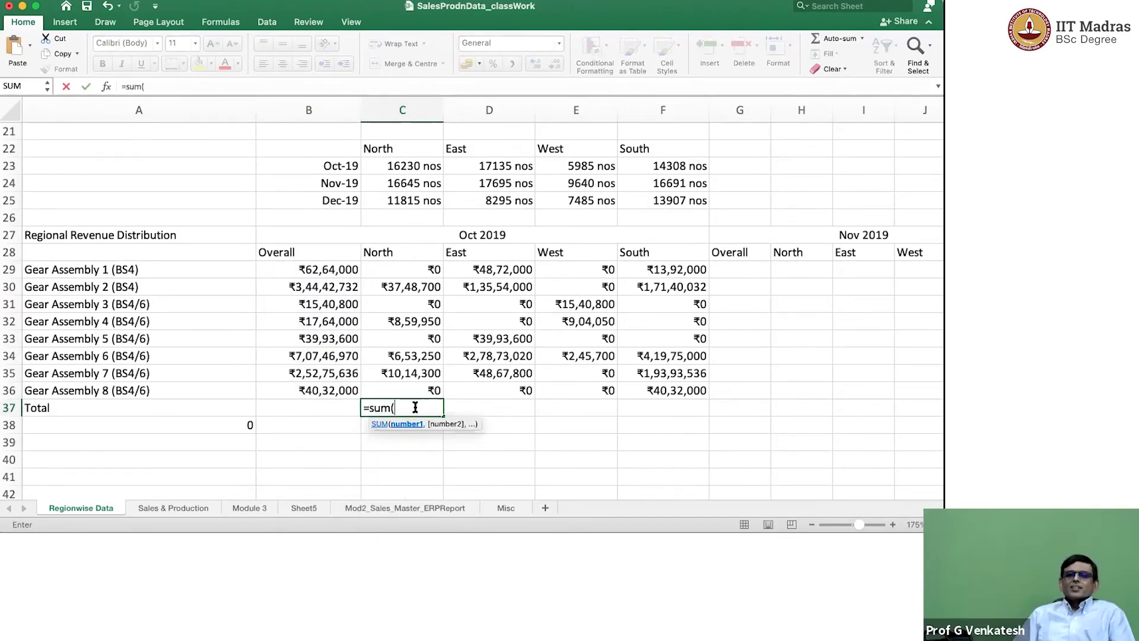
Enter =SUM(C29:C36) in C37, totalling ₹62,76,200, then go to Sales & Production.
key(Up)
key(shift+Up)
key(shift+Up)
key(shift+Up)
key(shift+Up)
key(shift+Up)
key(shift+Up)
key(shift+Up)
text())
key(Return)
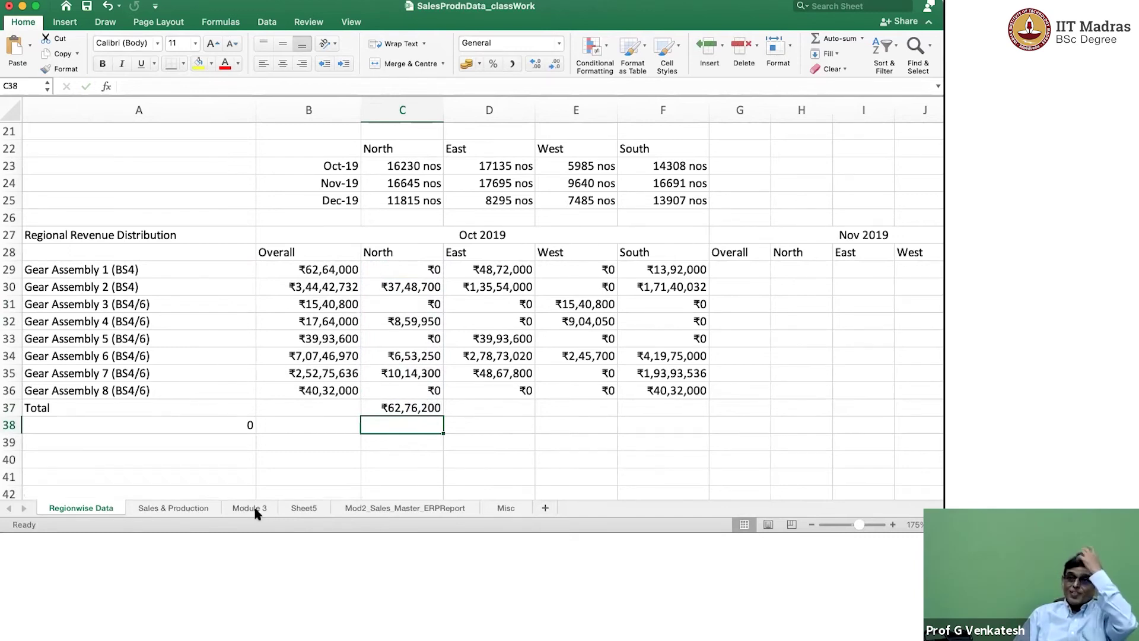
key(ctrl+Page_Down)
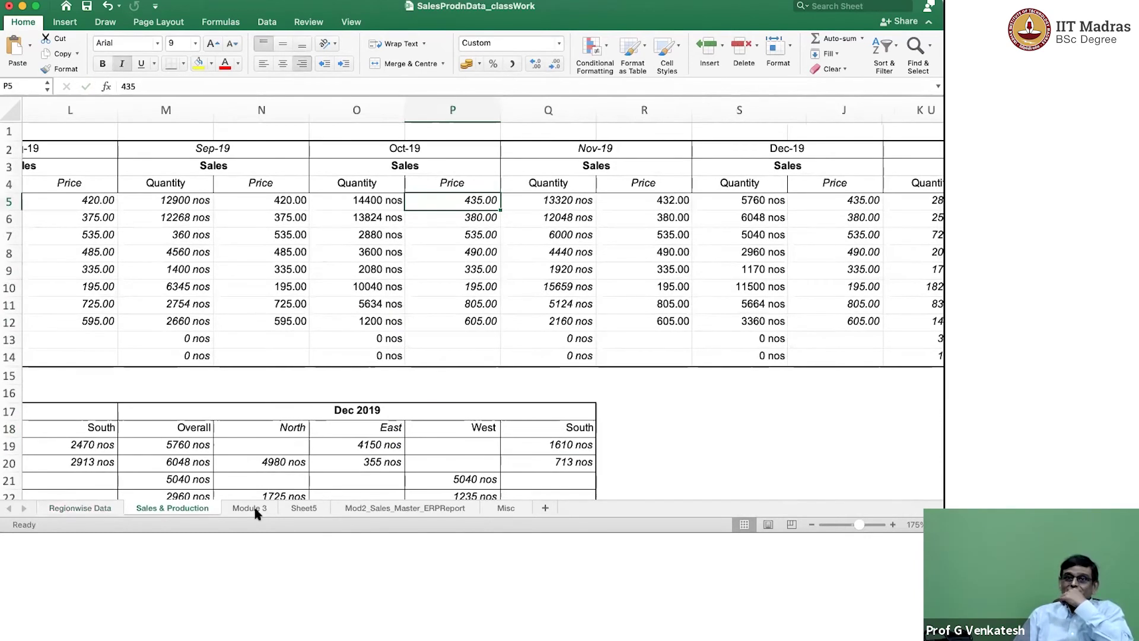
Add BS4/BS6 and BS6 to the Module 3 pivot's GA Category filter, showing (All).
click(256, 509)
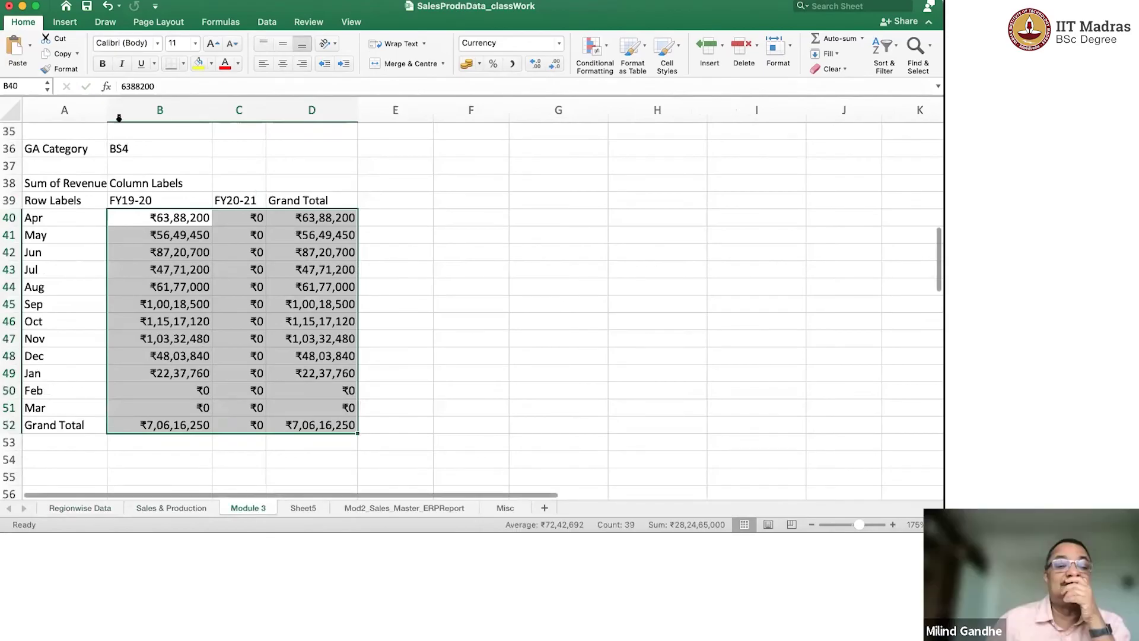
click(130, 151)
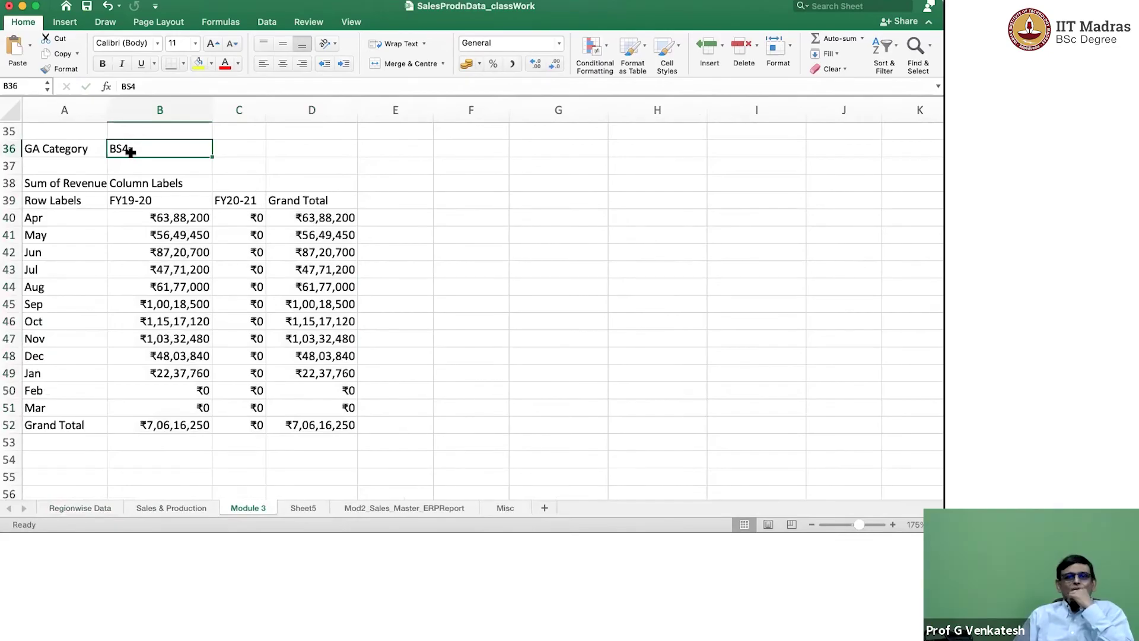
scroll(163, 354, up, 1)
scroll(163, 354, up, 1)
scroll(163, 354, up, 3)
scroll(164, 354, up, 6)
scroll(163, 354, up, 1)
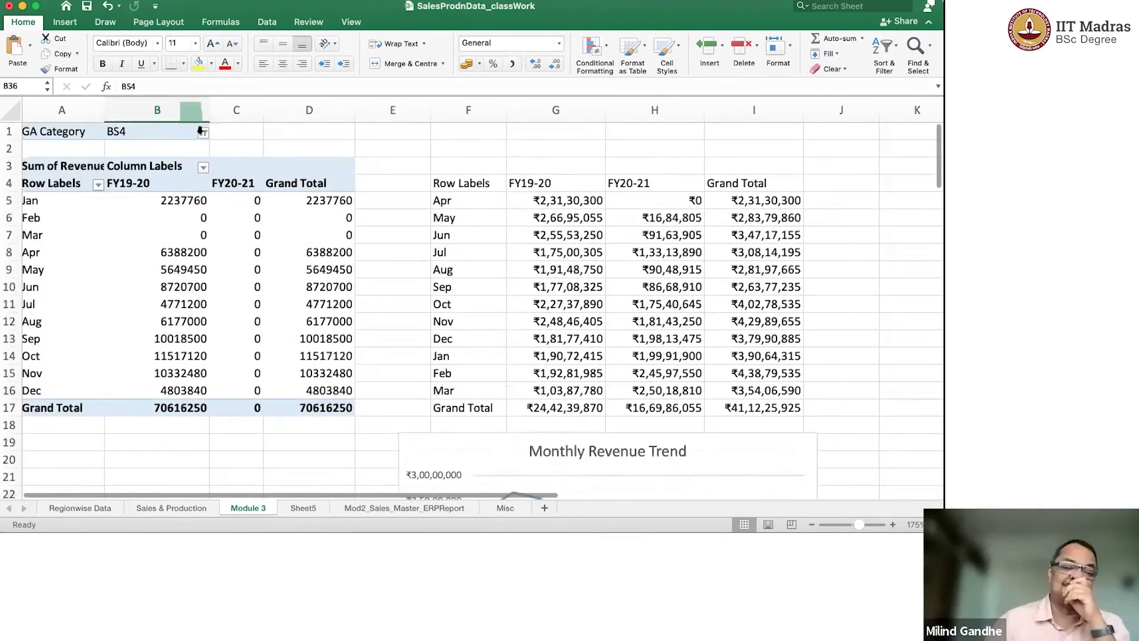
click(204, 133)
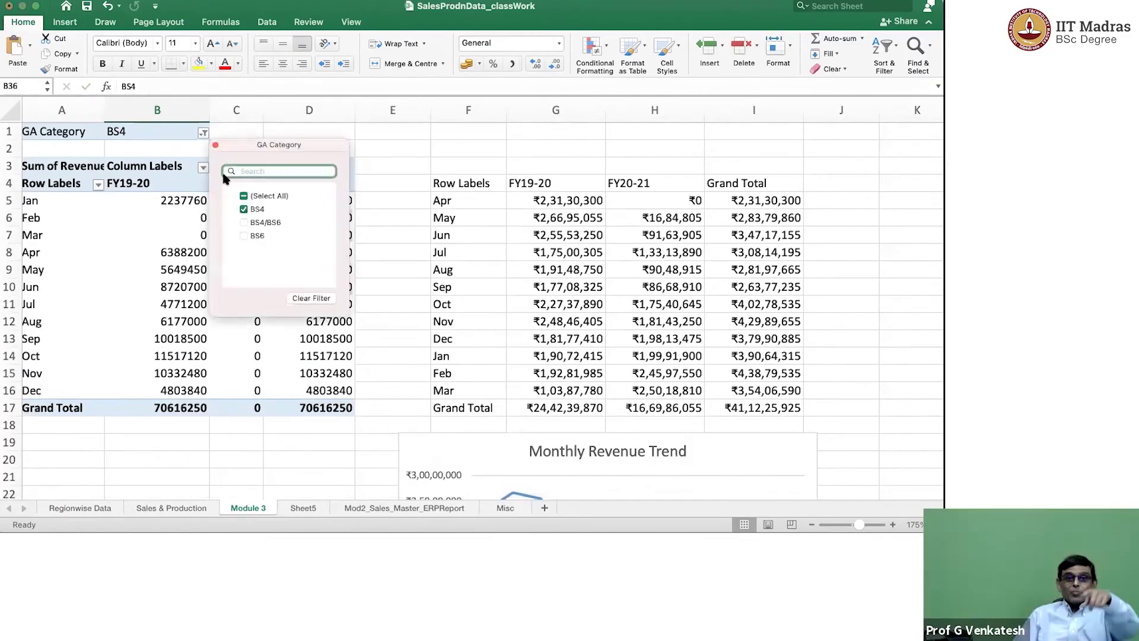
click(244, 223)
click(244, 236)
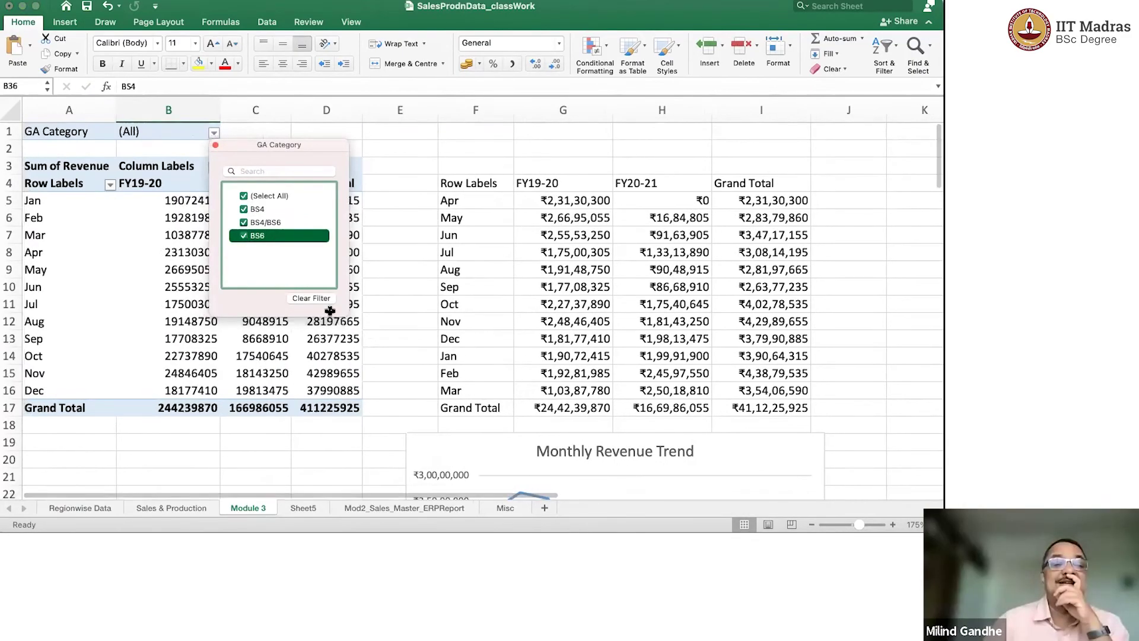
click(394, 321)
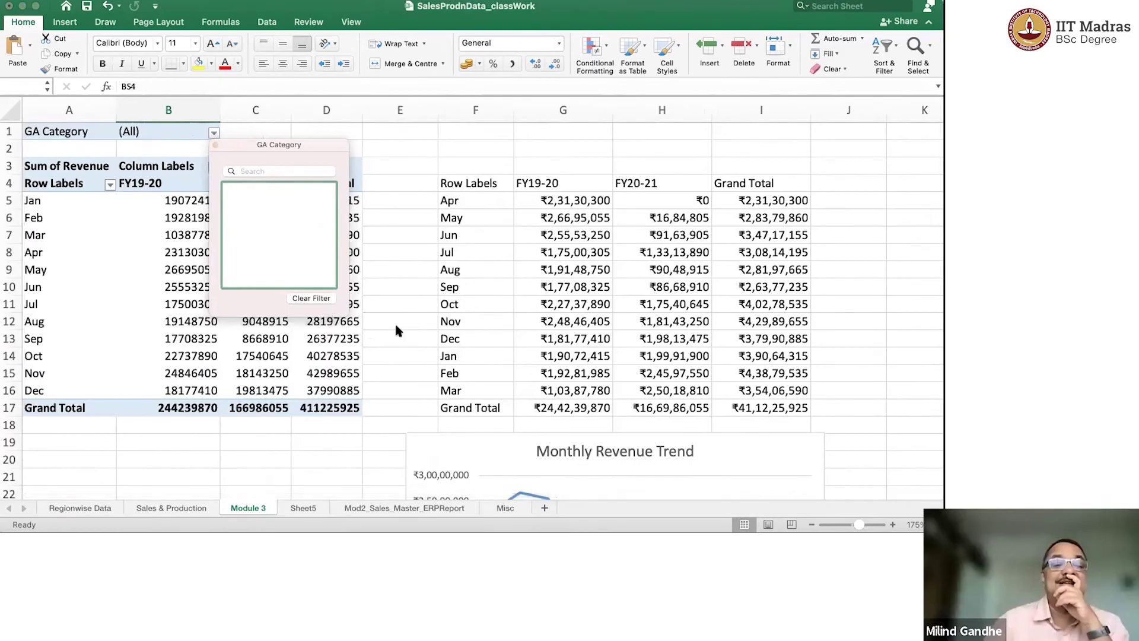
click(182, 202)
click(308, 203)
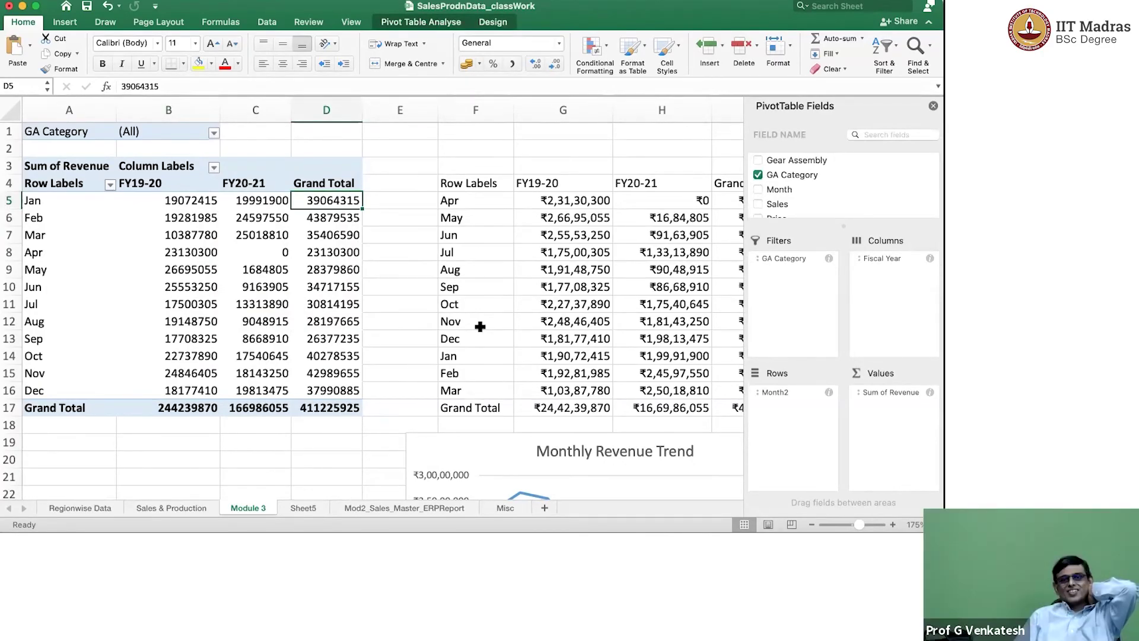
click(189, 197)
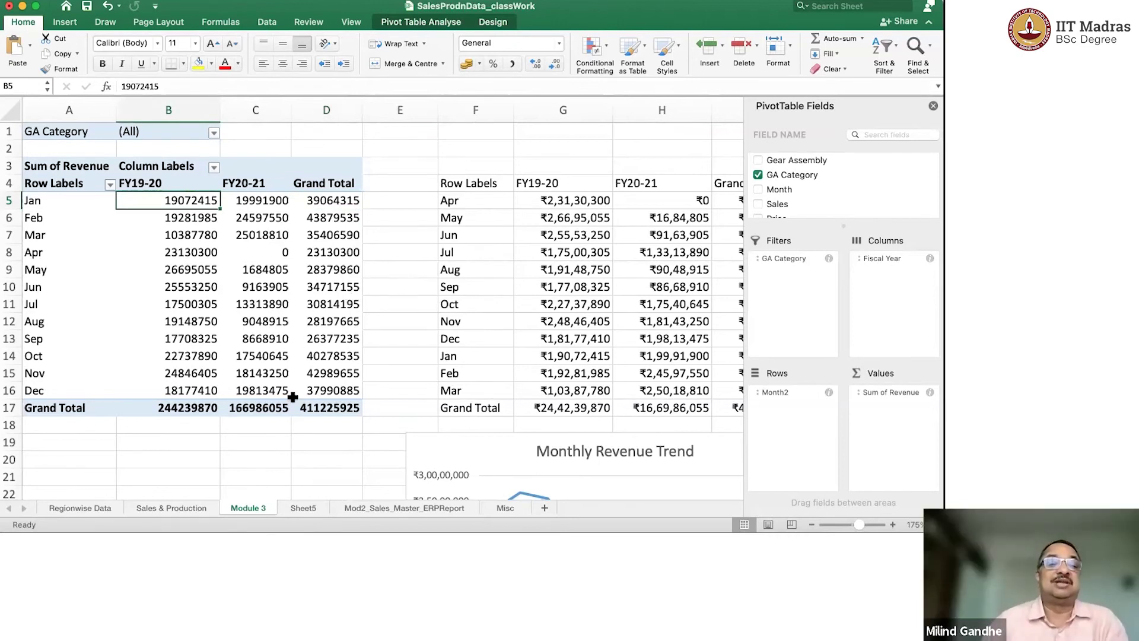
Format pivot figures B5:D17 as rupee currency with no decimals.
shift+click(354, 406)
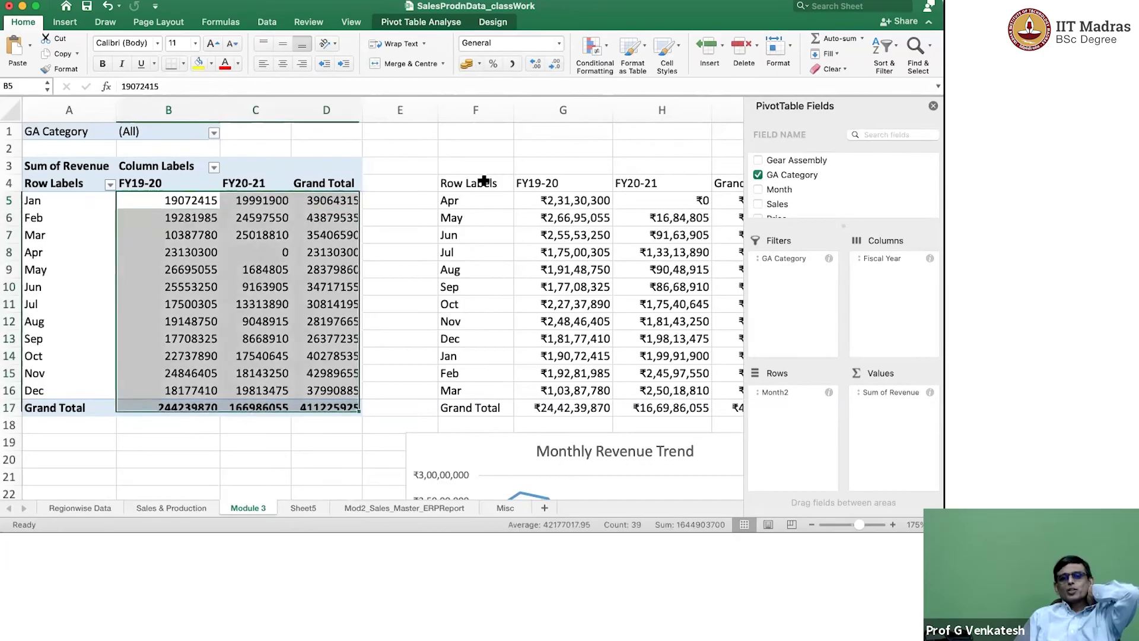
click(558, 43)
click(556, 56)
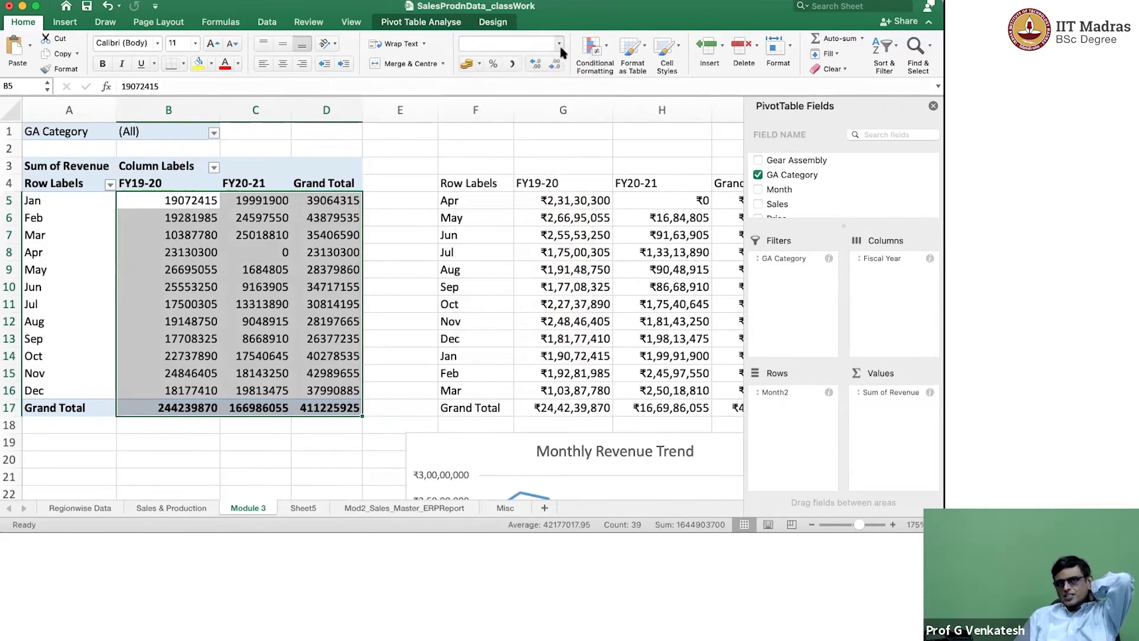
click(557, 63)
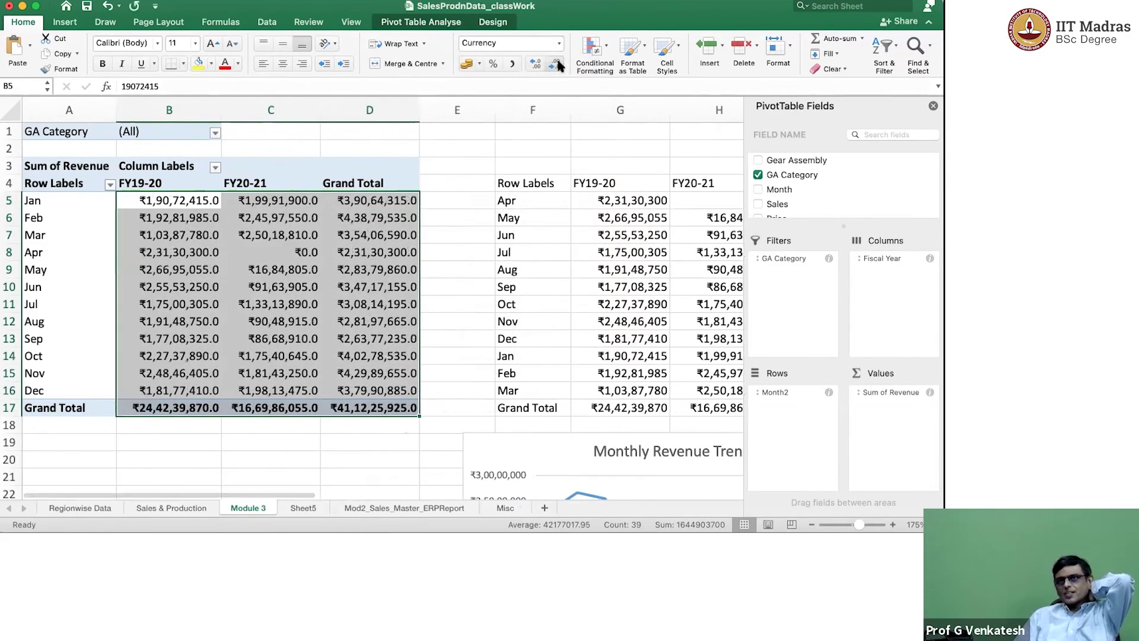
click(557, 63)
click(475, 239)
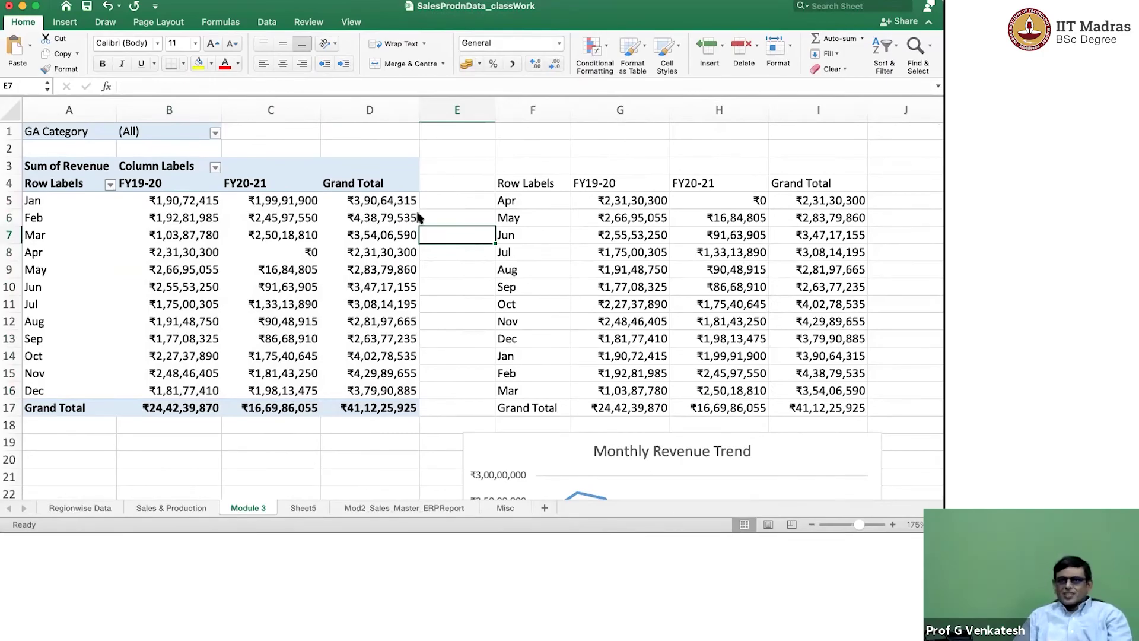
Select the Jan revenue for both fiscal years and extend it over later months.
click(366, 201)
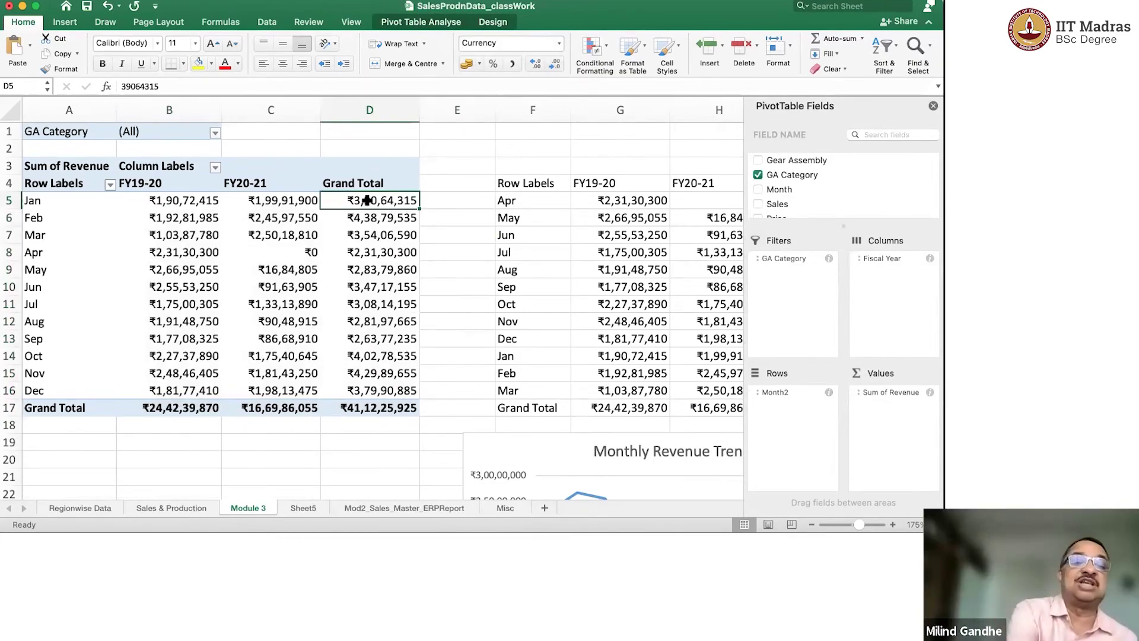
key(Left)
key(Left)
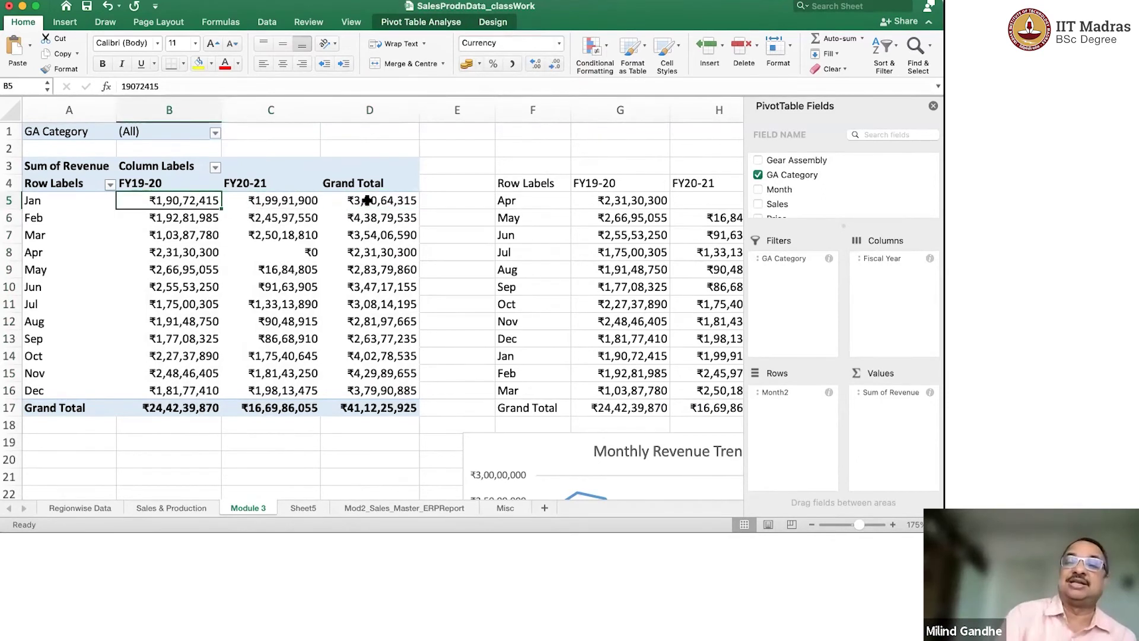
key(shift+Right)
key(shift+Down)
key(shift+Down)
key(shift+Down)
key(shift+Down)
key(shift+Down)
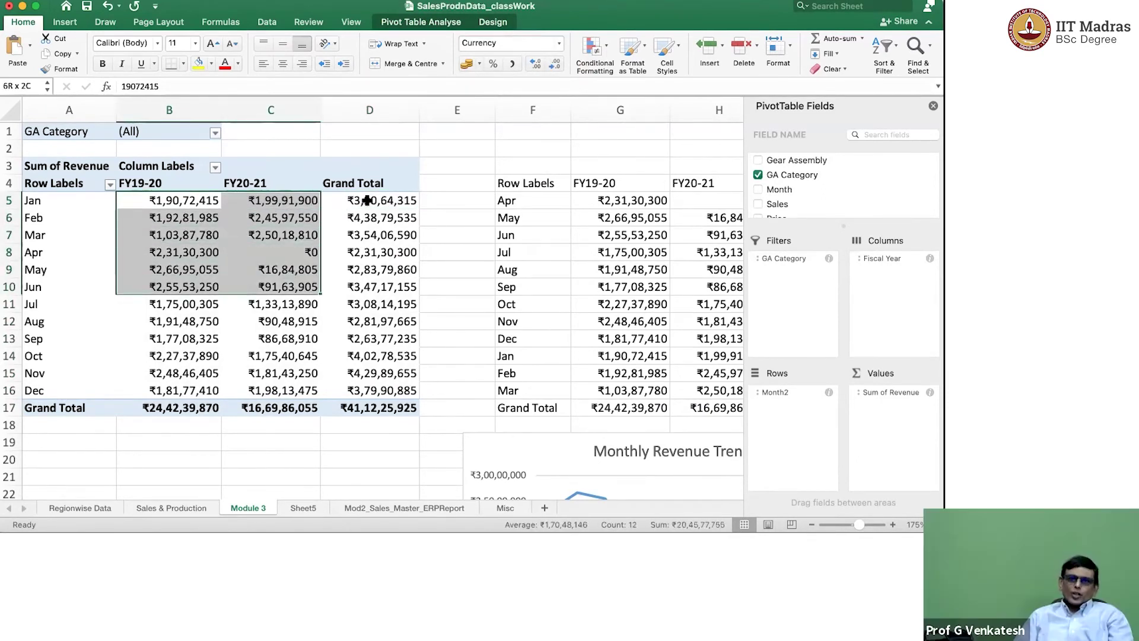
key(shift+Down)
key(shift+Down)
key(shift+Down)
key(shift+Down)
key(shift+Down)
key(shift+Down)
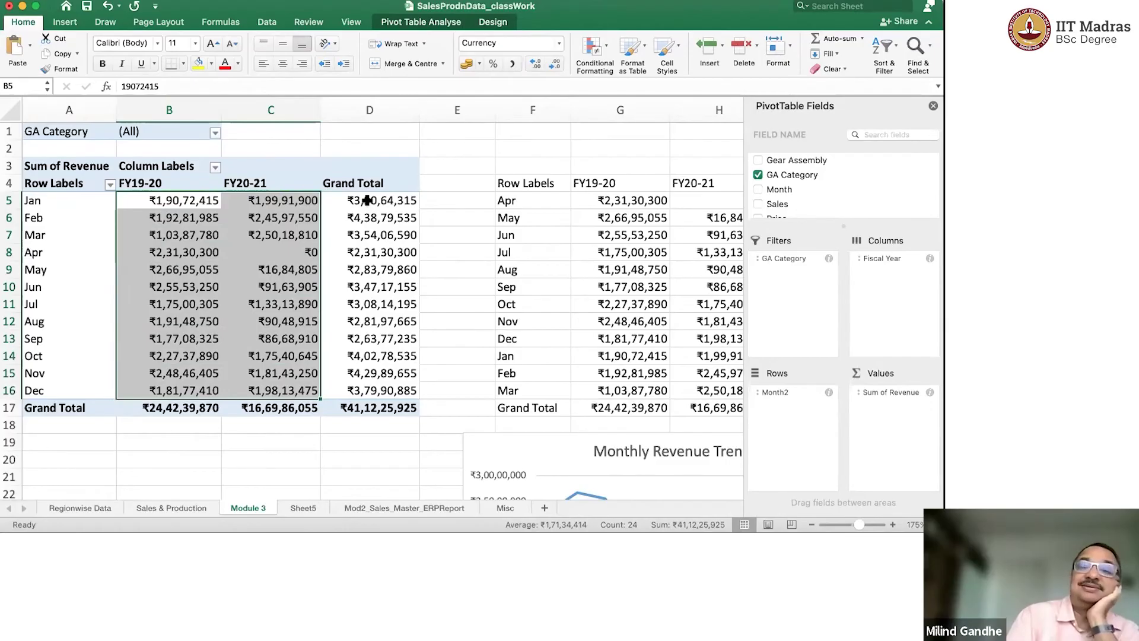
click(85, 508)
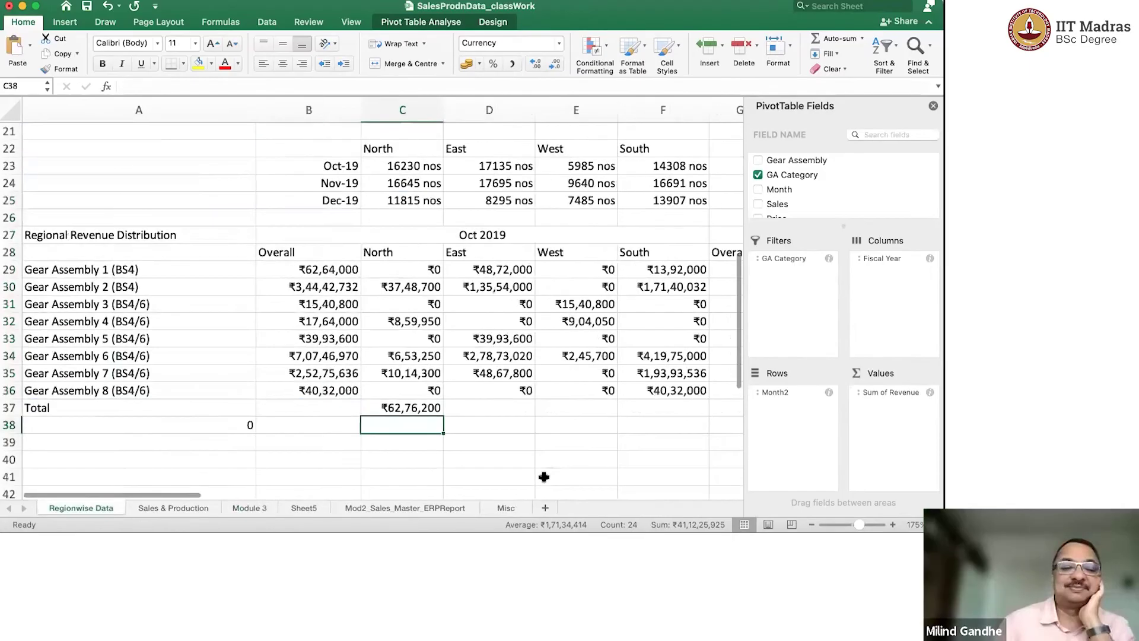
scroll(631, 376, up, 3)
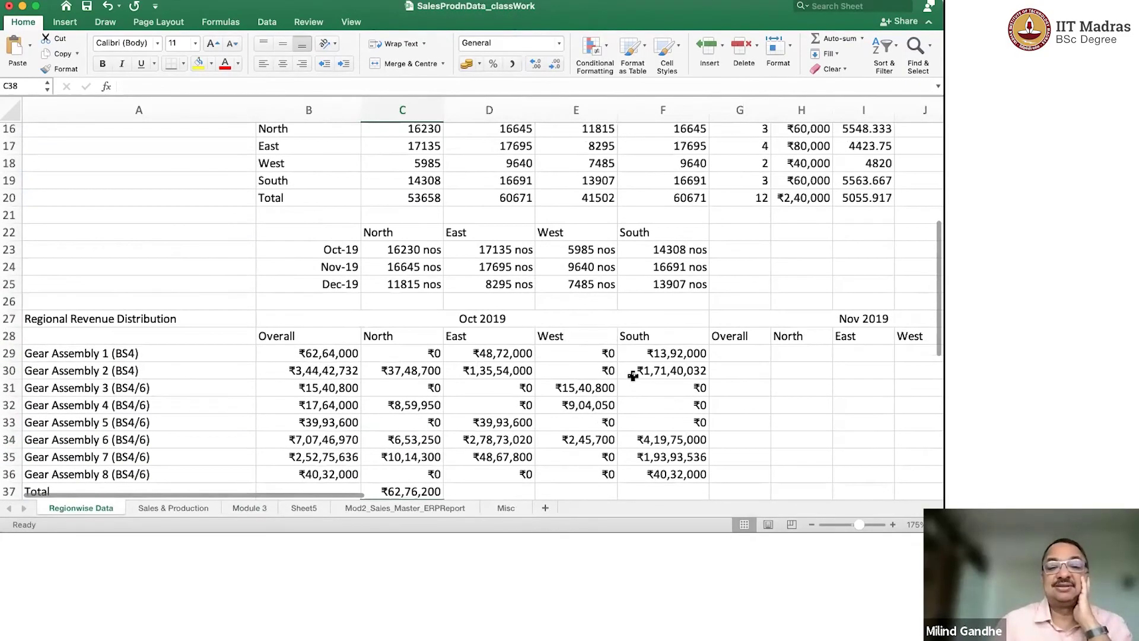
scroll(632, 376, right, 1)
scroll(632, 376, up, 3)
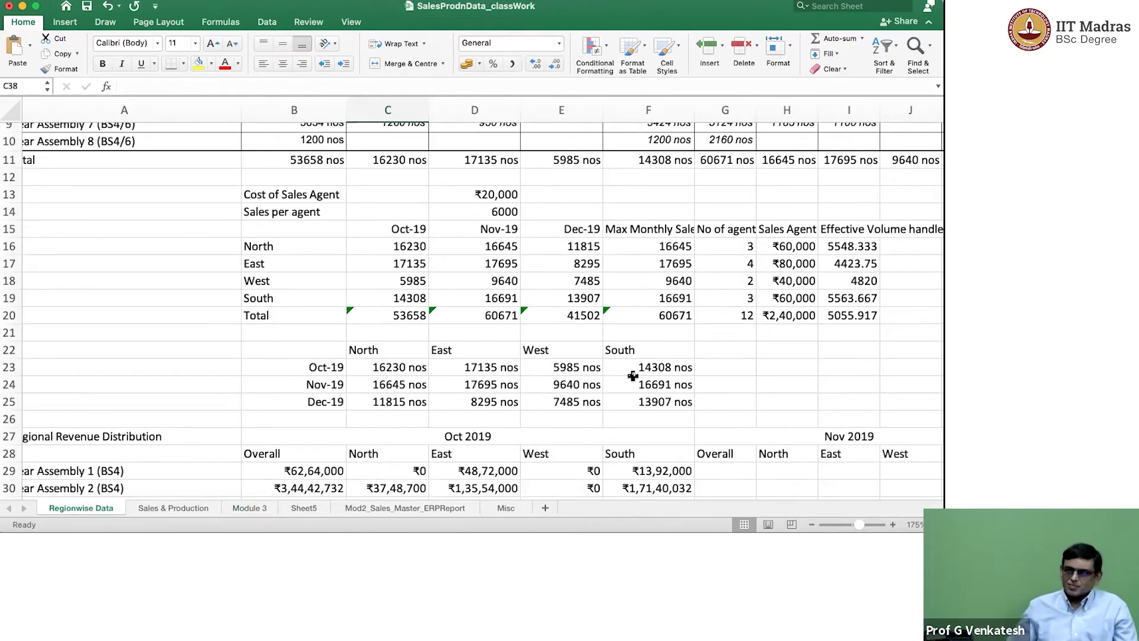
scroll(632, 375, down, 2)
scroll(632, 376, down, 5)
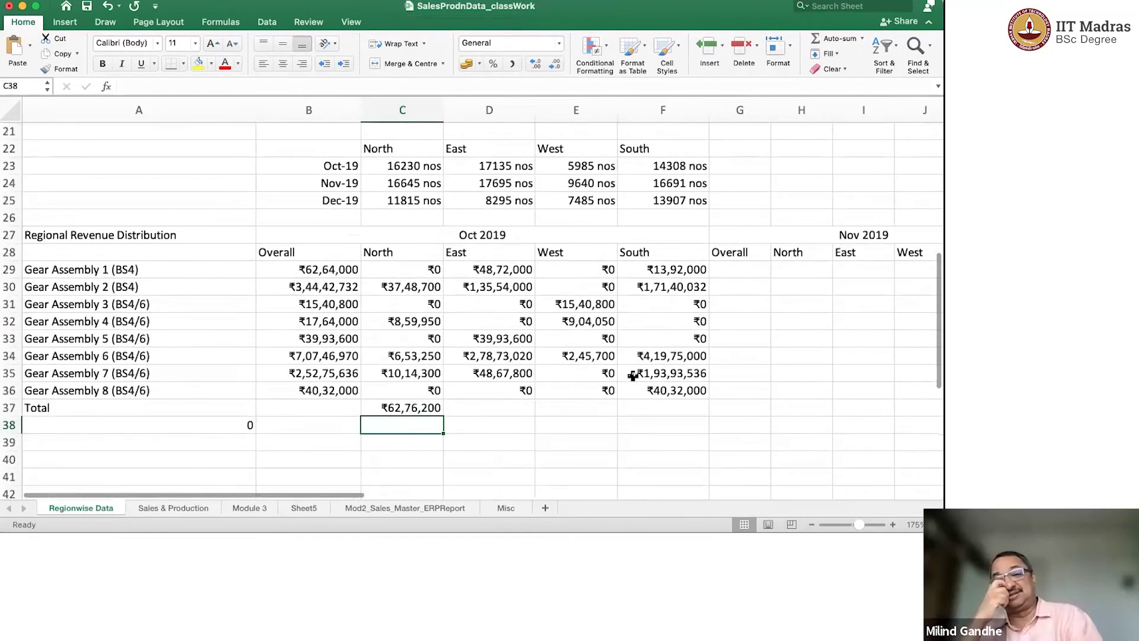
Copy the North total across to East–South and the Overall sum into B37 (₹14,80,59,738).
click(434, 407)
drag(450, 415, 679, 408)
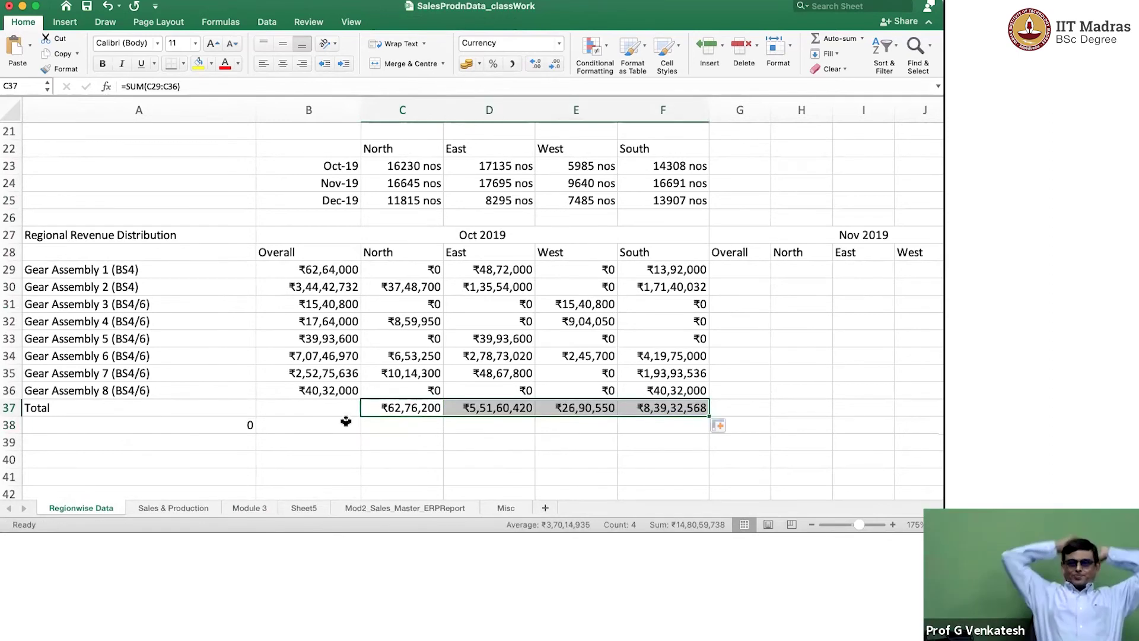
click(313, 389)
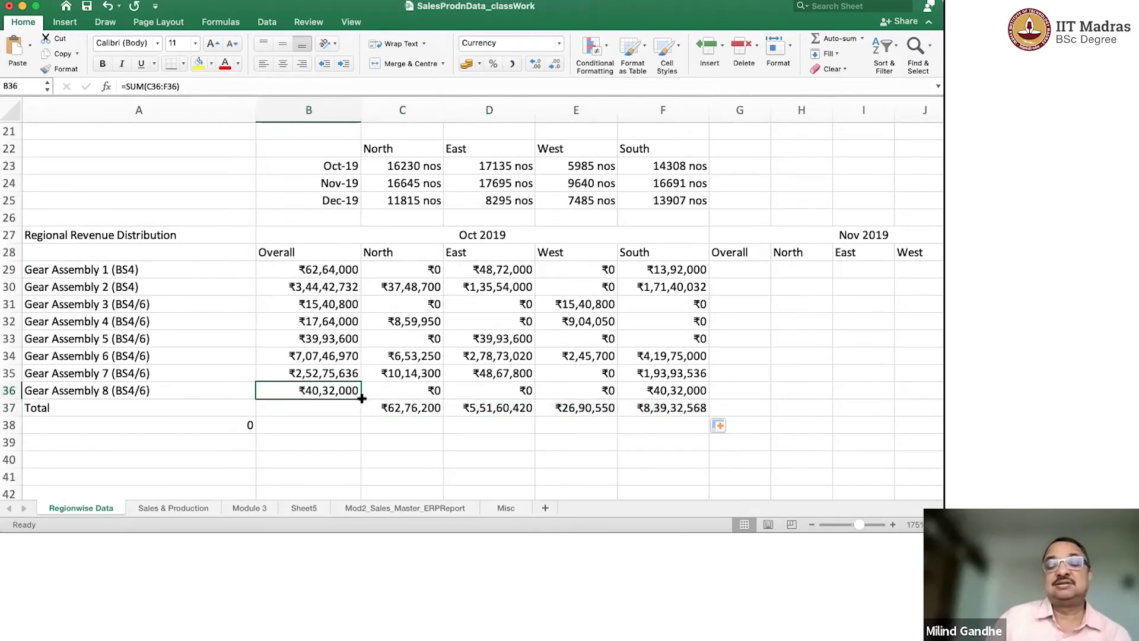
drag(362, 398, 343, 410)
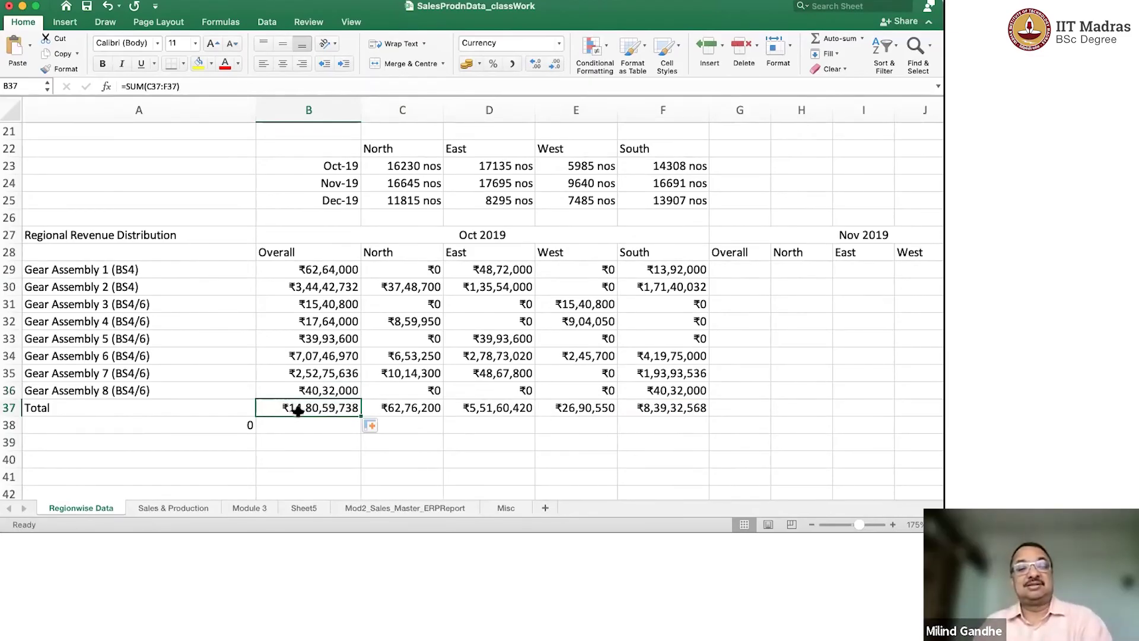
click(175, 508)
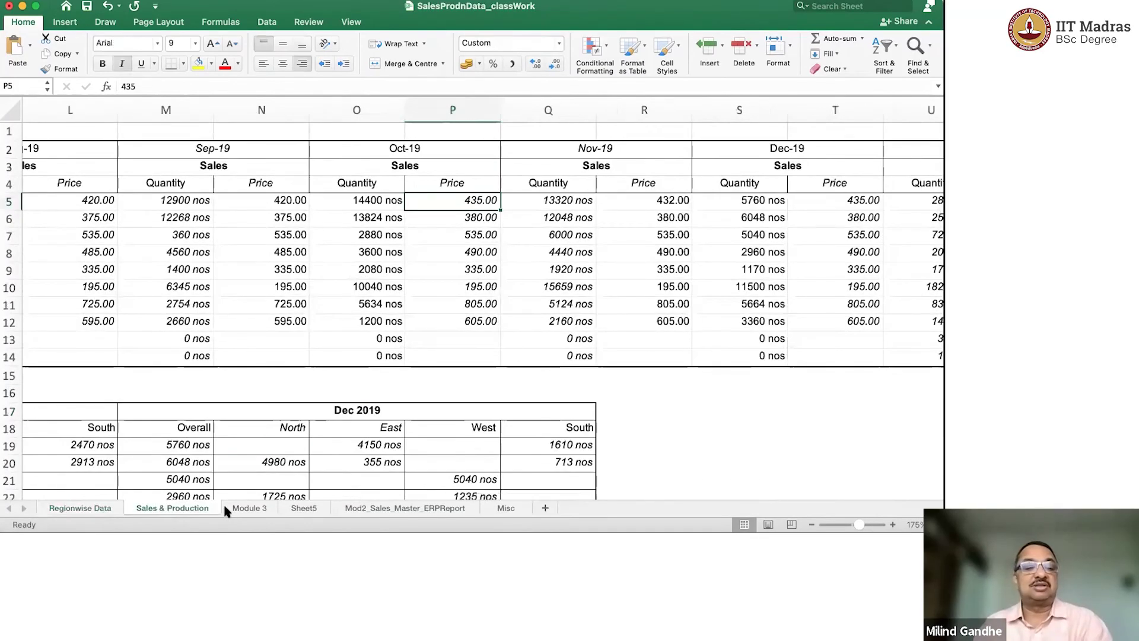
click(234, 508)
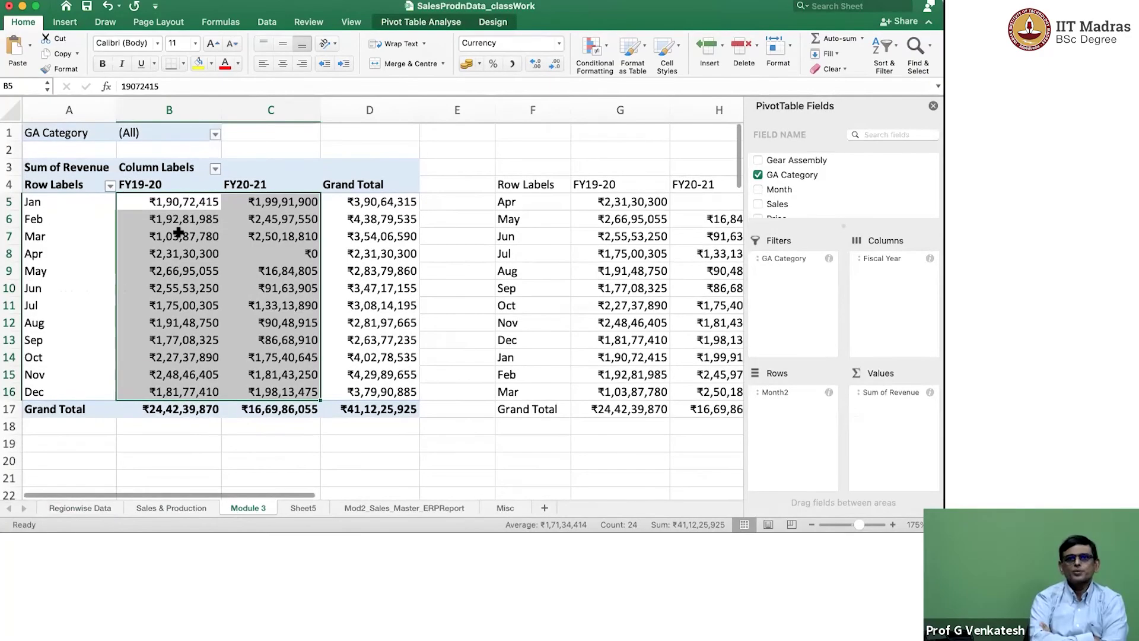
click(191, 303)
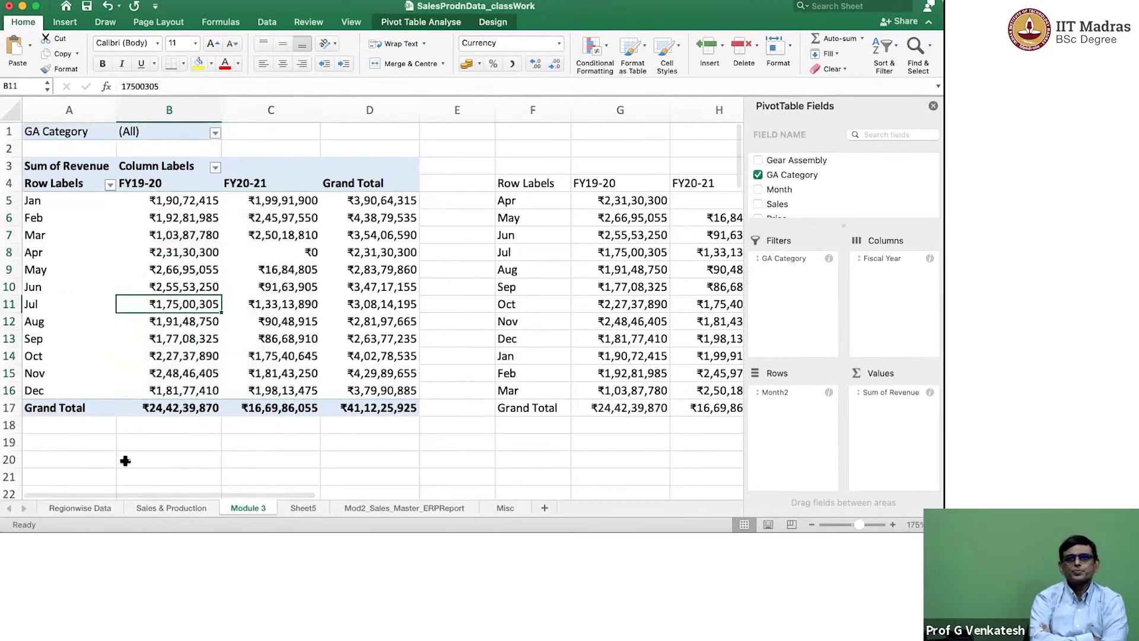
click(96, 507)
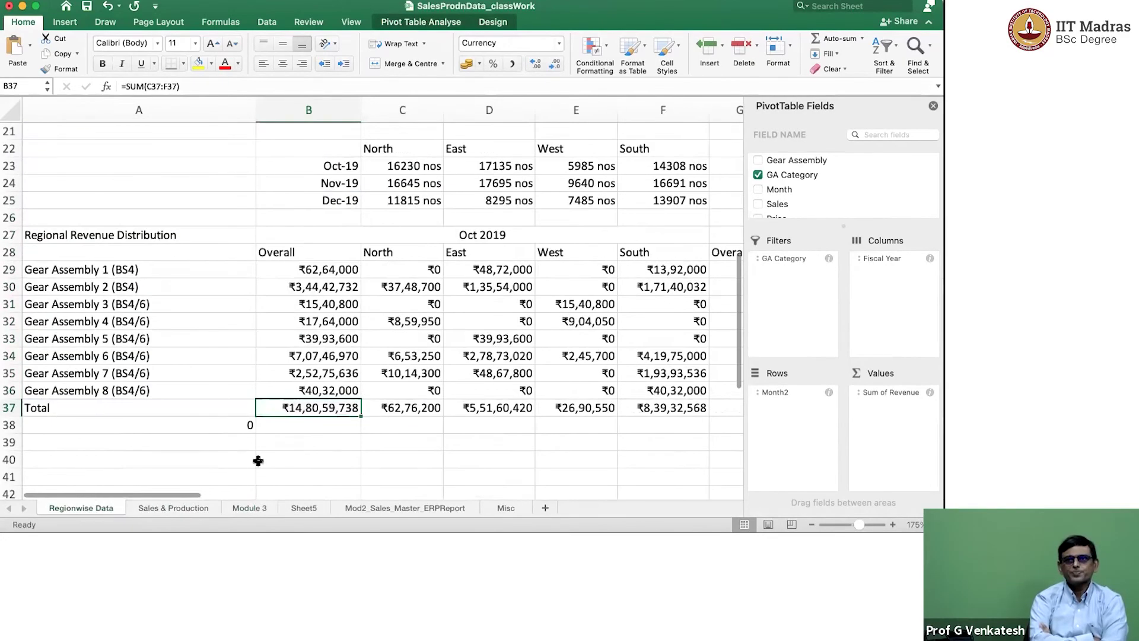
click(323, 264)
shift+click(326, 391)
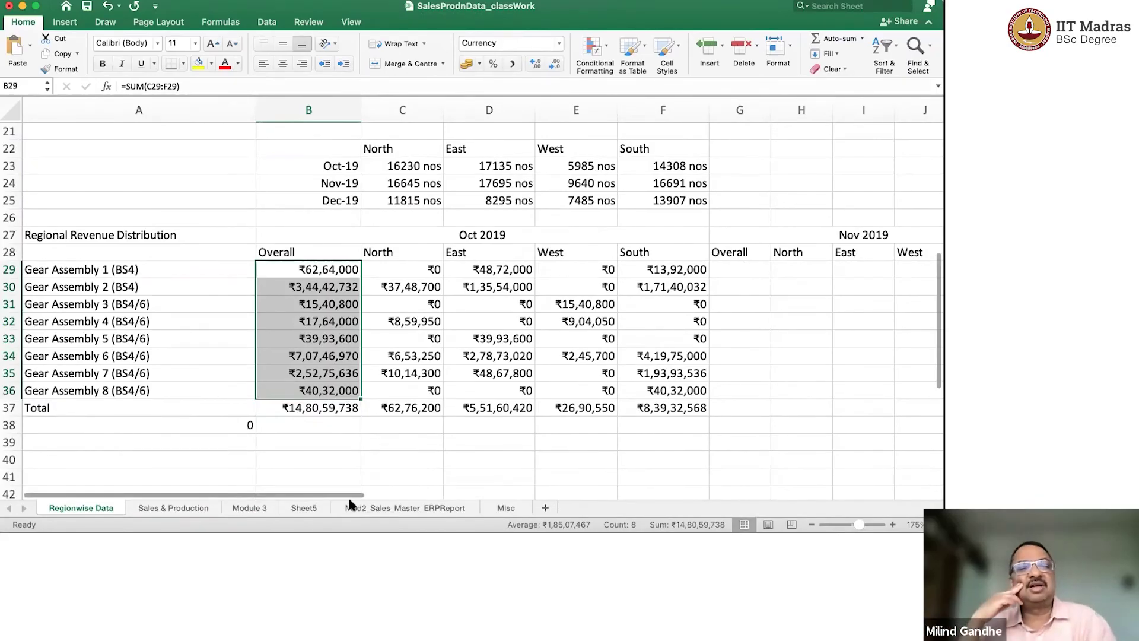
click(253, 509)
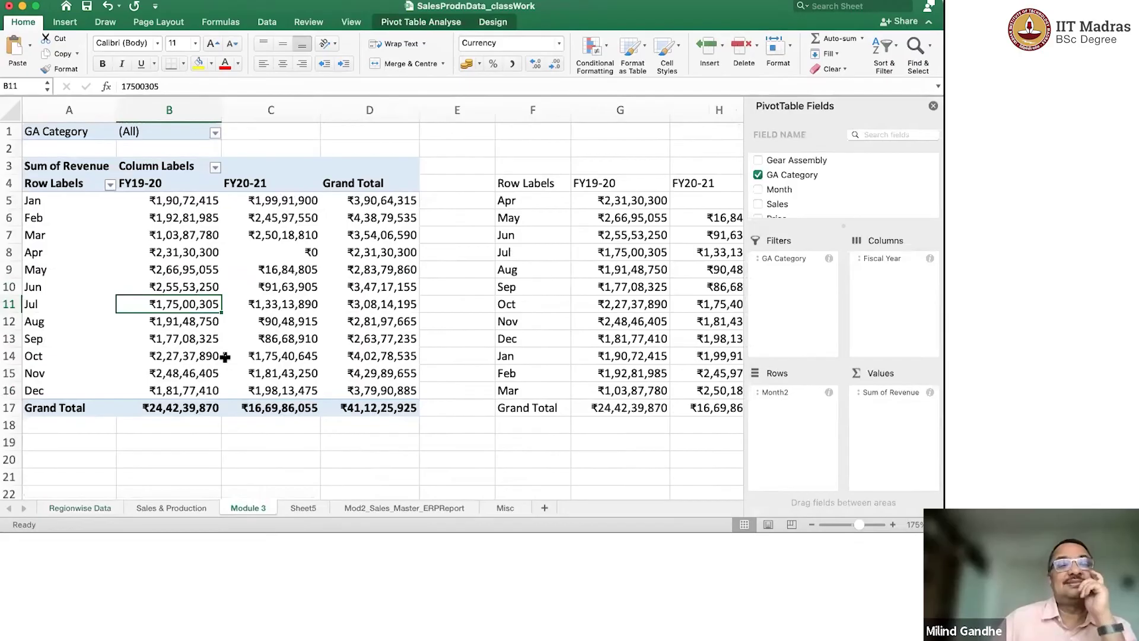
click(89, 509)
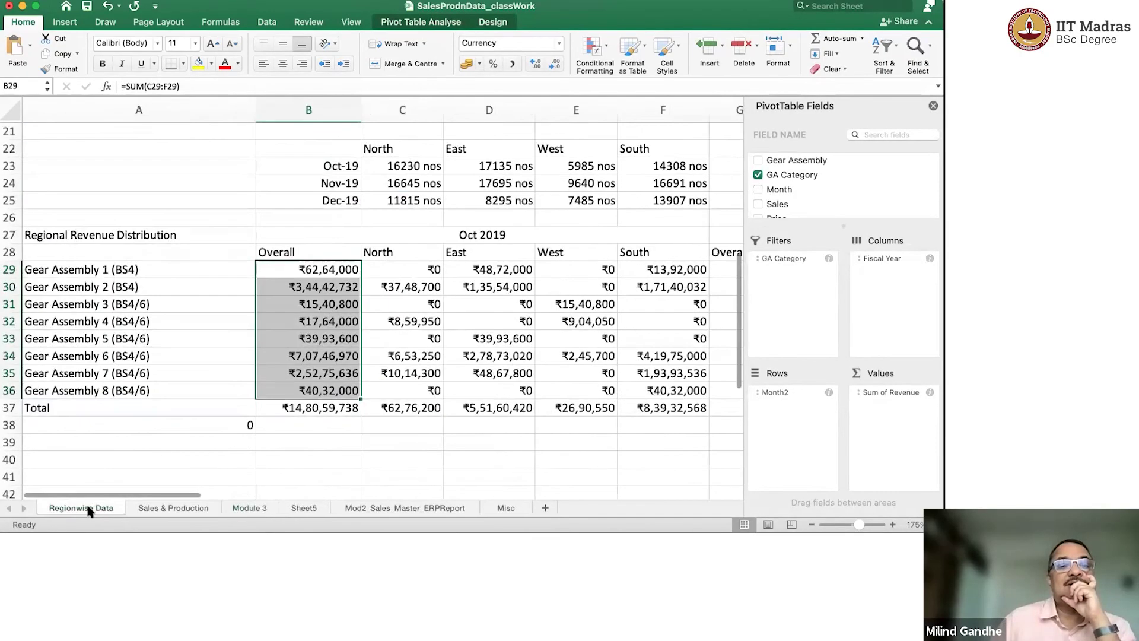
click(308, 286)
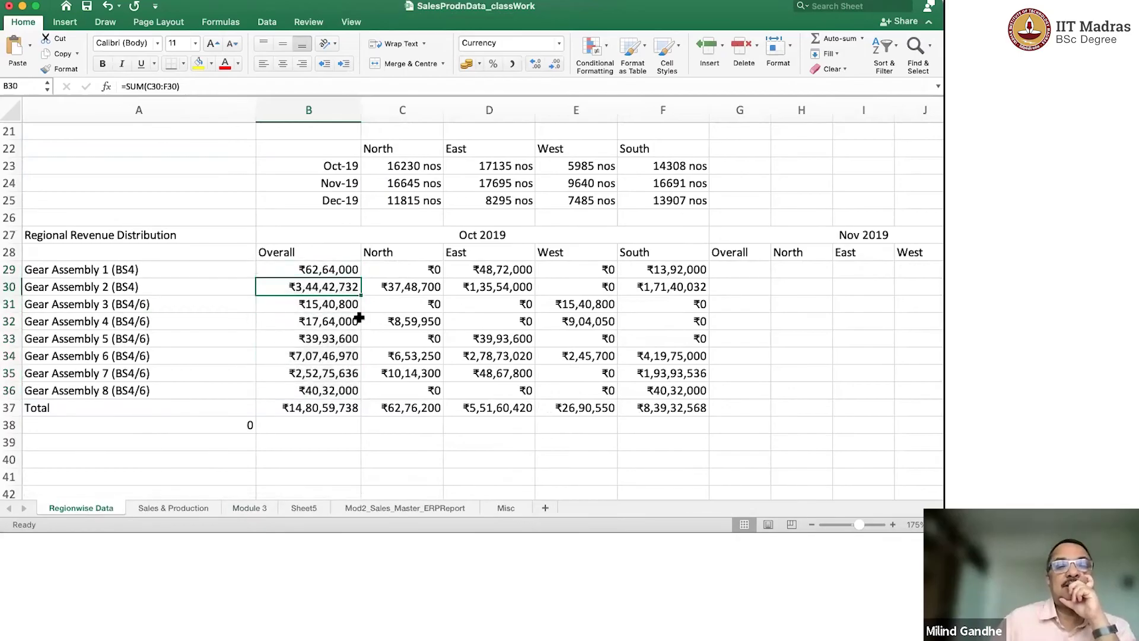
click(414, 287)
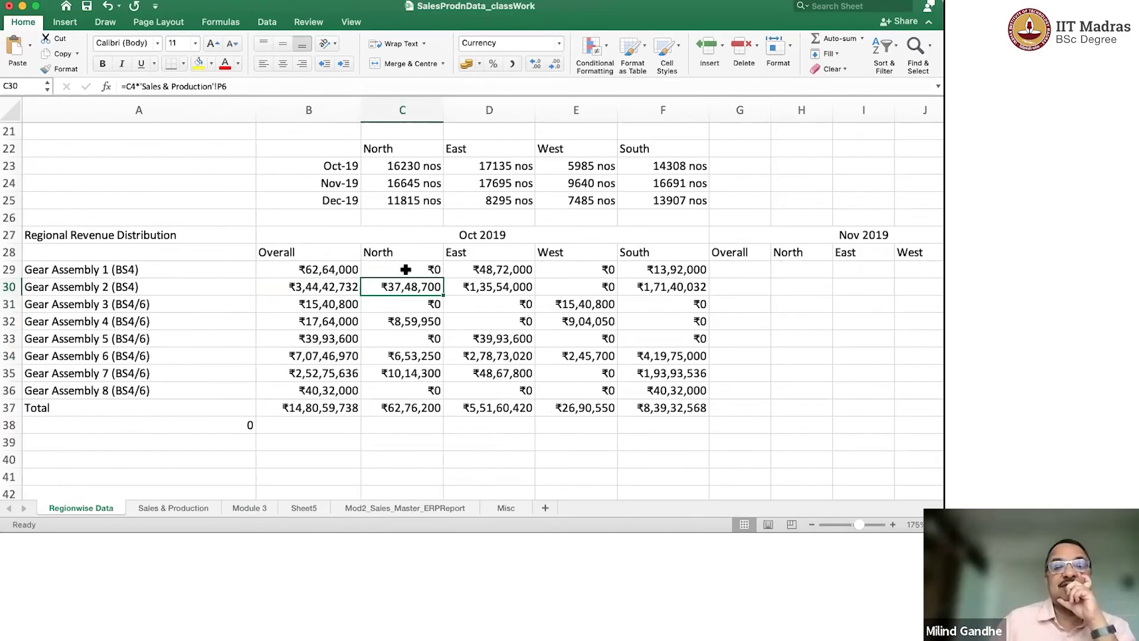
click(405, 270)
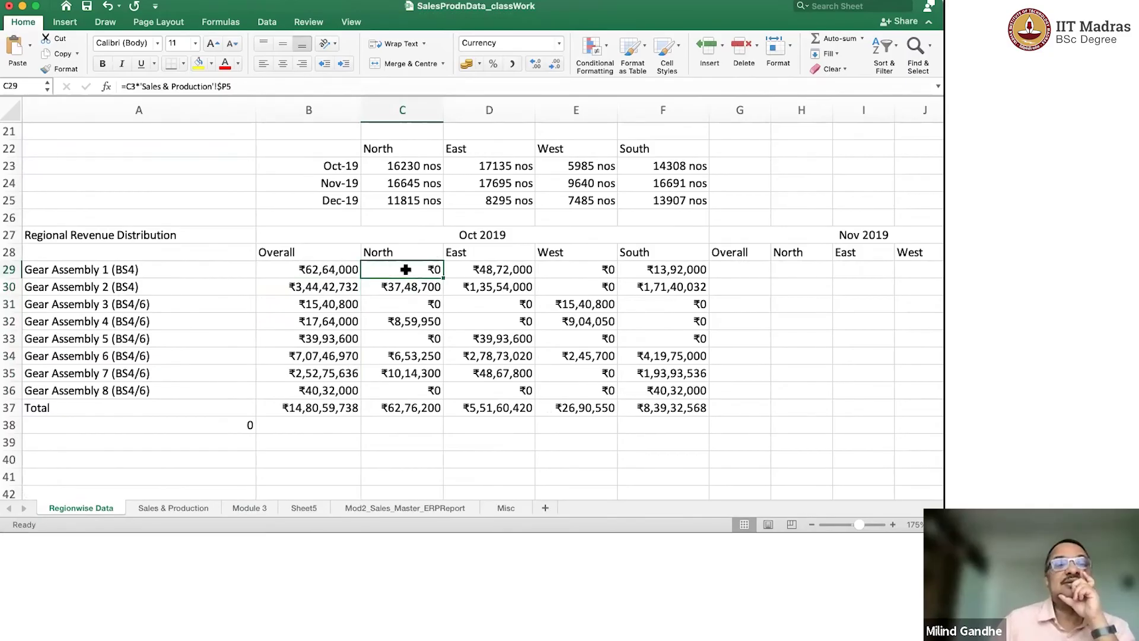
click(503, 270)
click(401, 270)
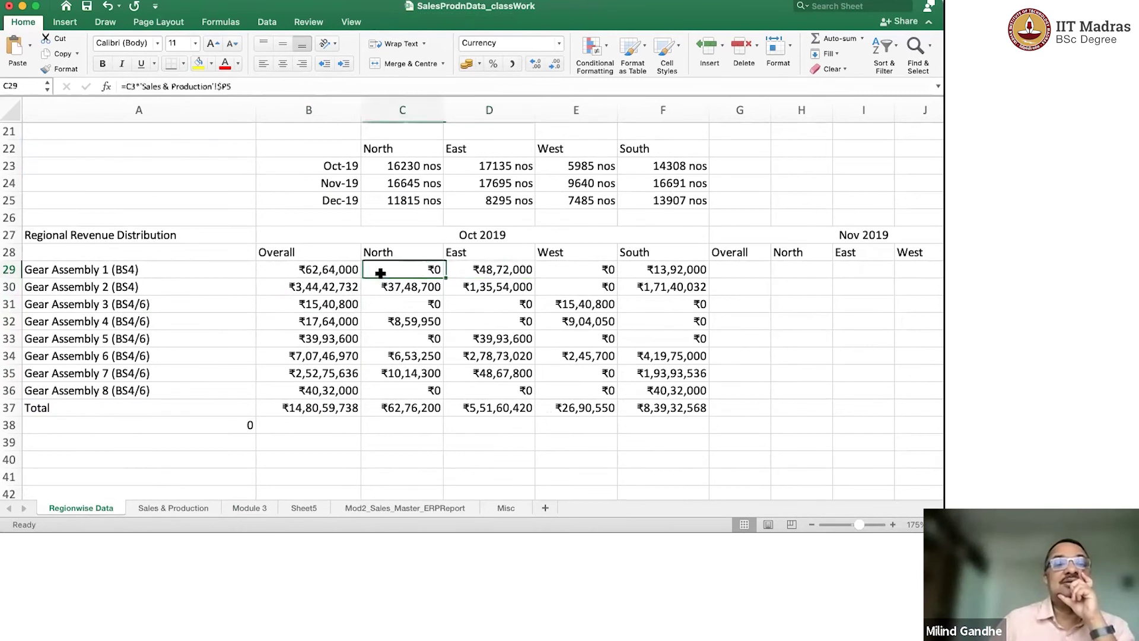
click(307, 269)
click(422, 269)
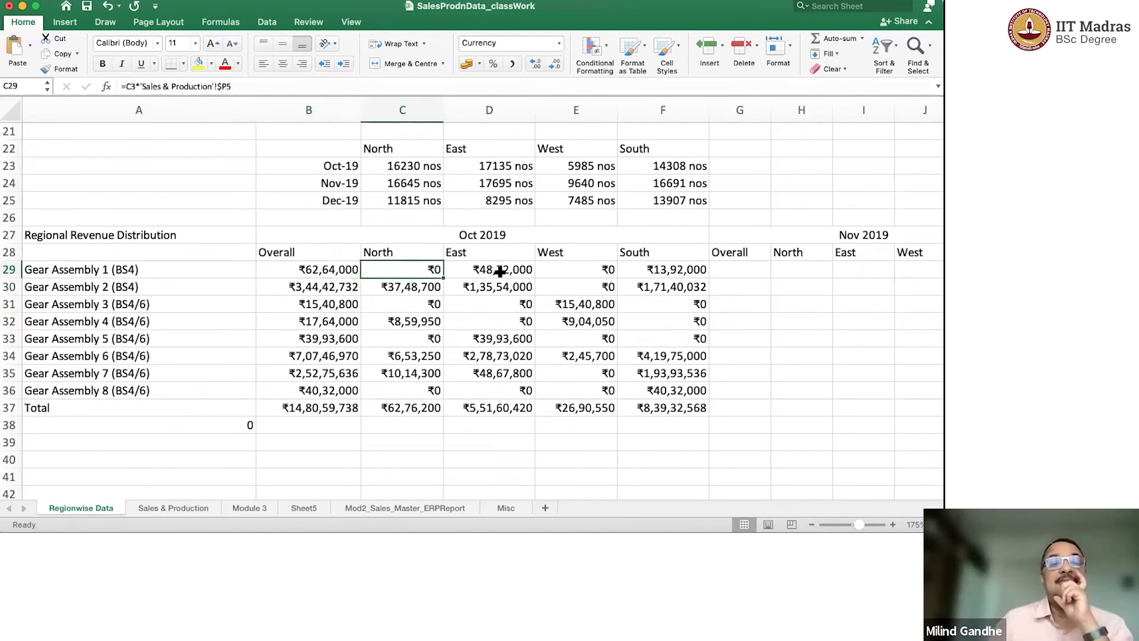
click(406, 284)
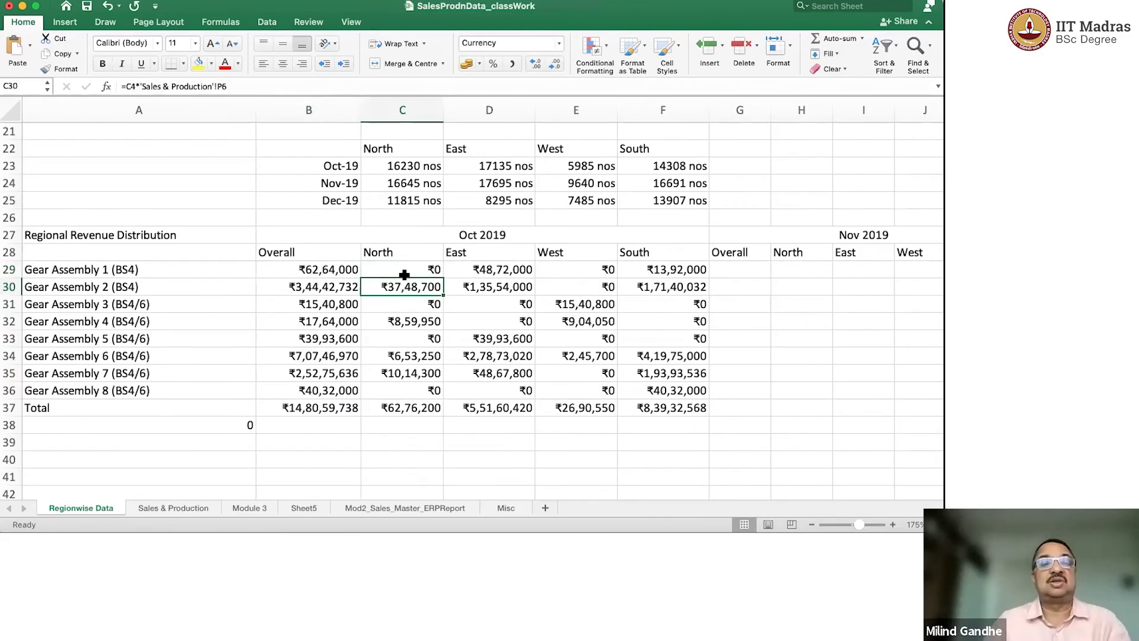
click(405, 275)
click(399, 291)
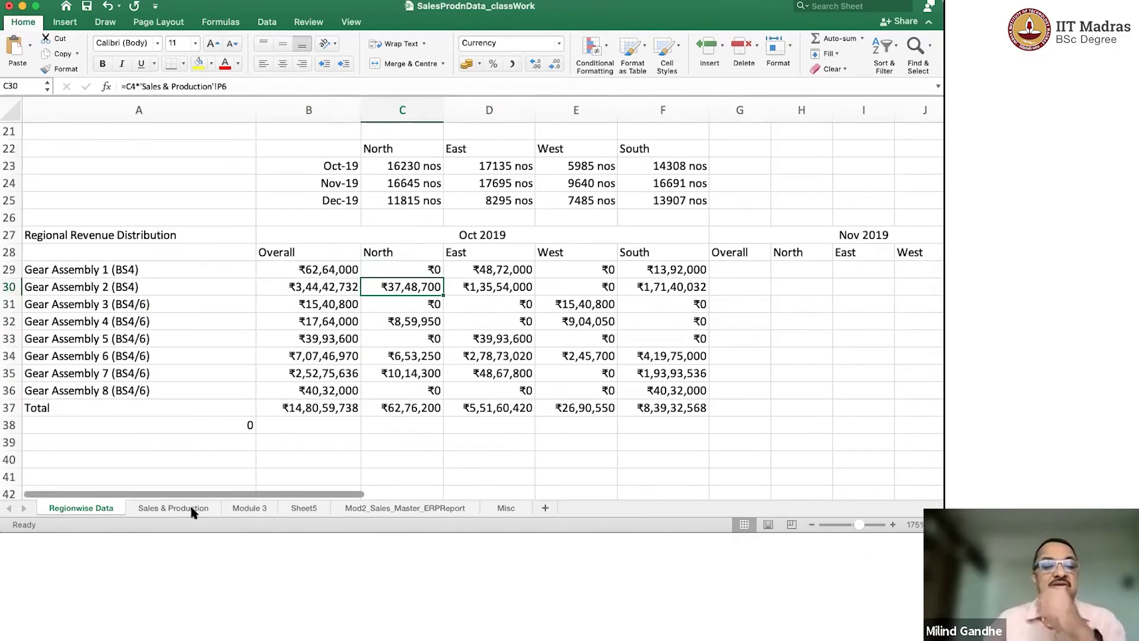
click(189, 508)
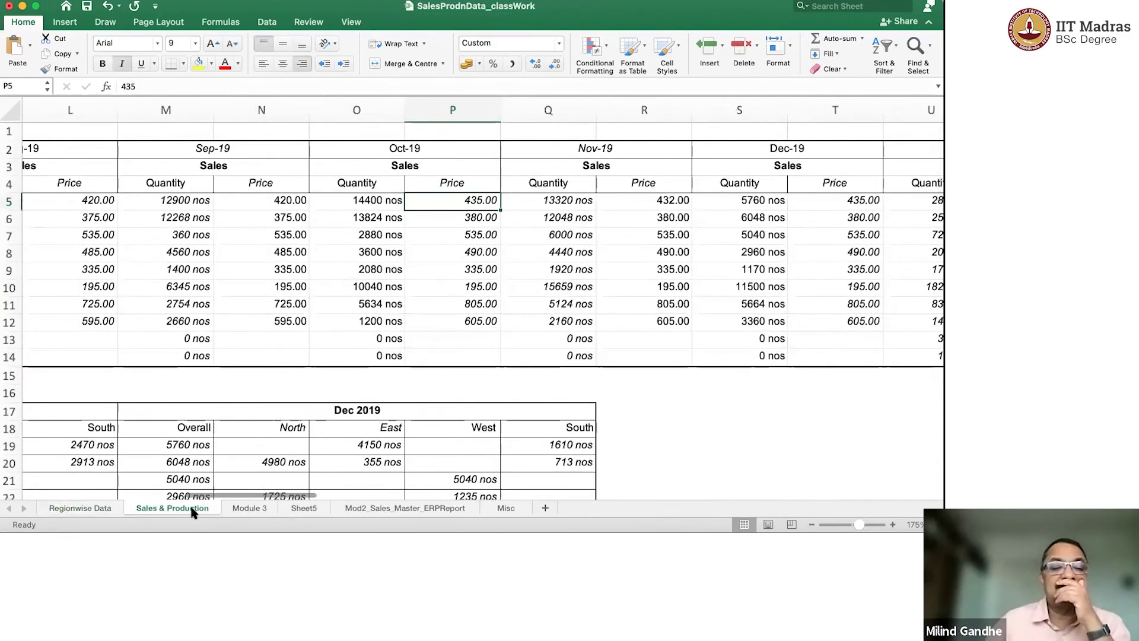
click(95, 508)
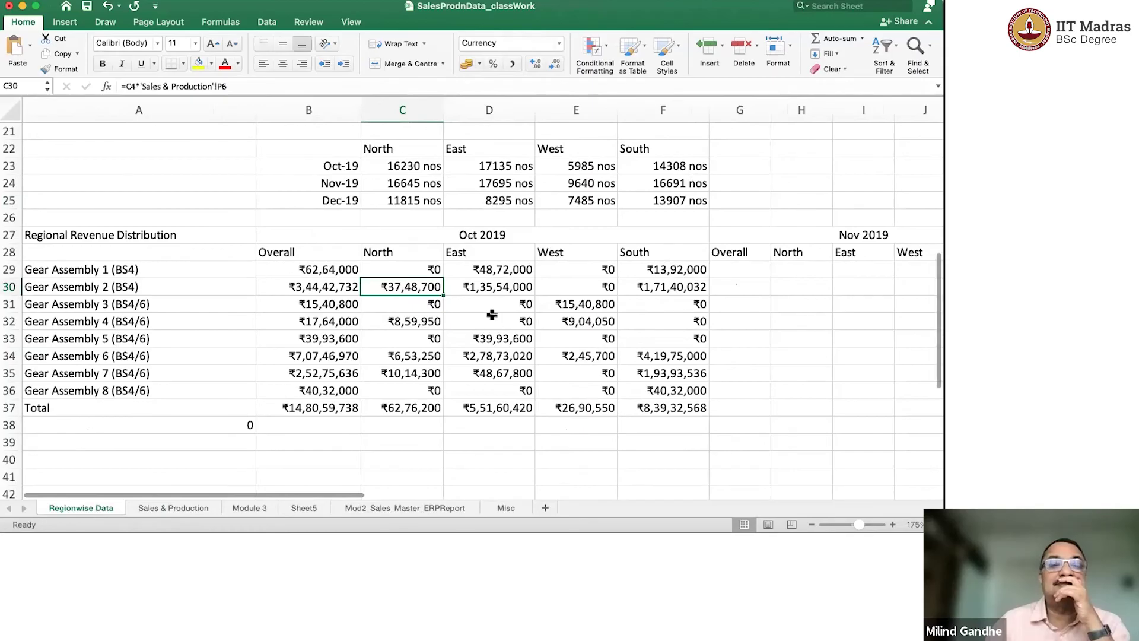
scroll(491, 316, up, 5)
scroll(491, 315, up, 1)
scroll(492, 315, up, 3)
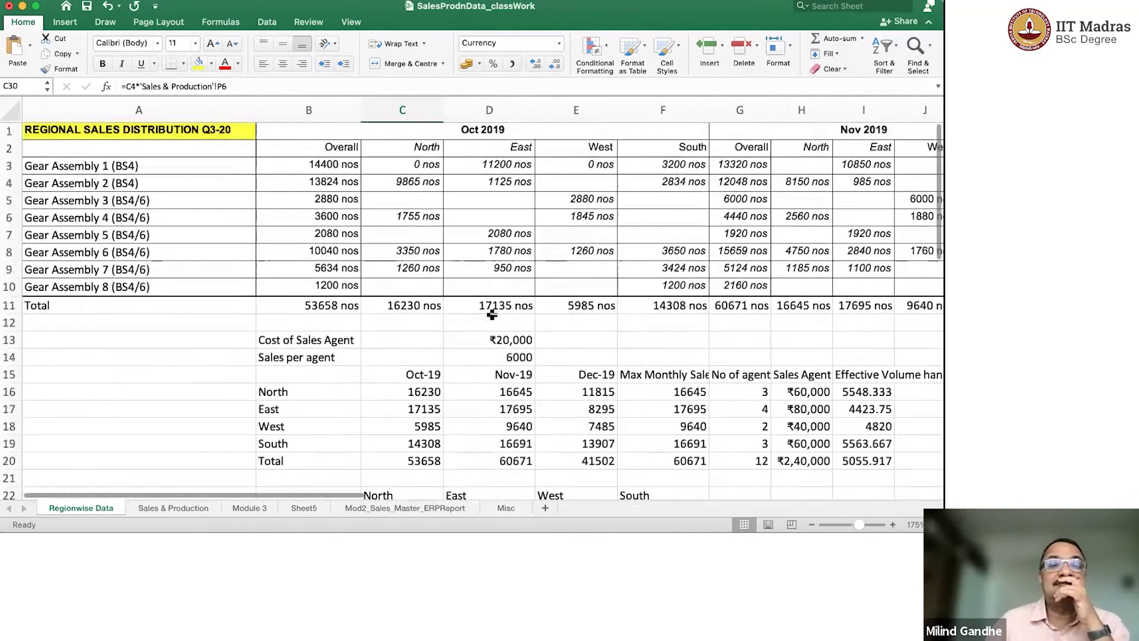
scroll(492, 315, down, 4)
scroll(492, 315, down, 2)
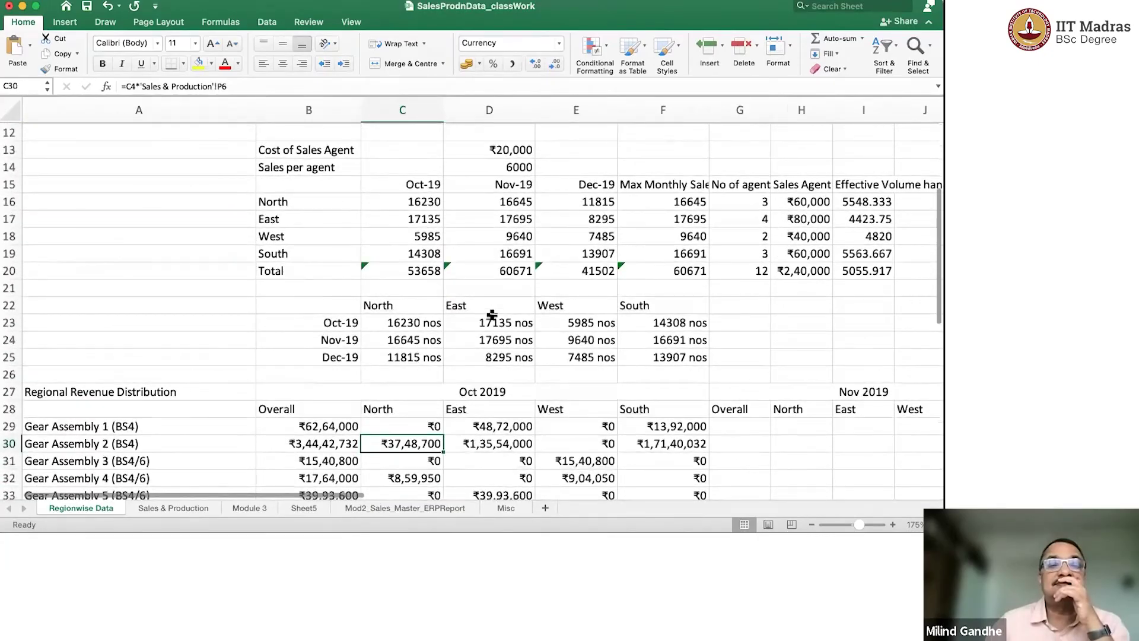
scroll(491, 316, down, 1)
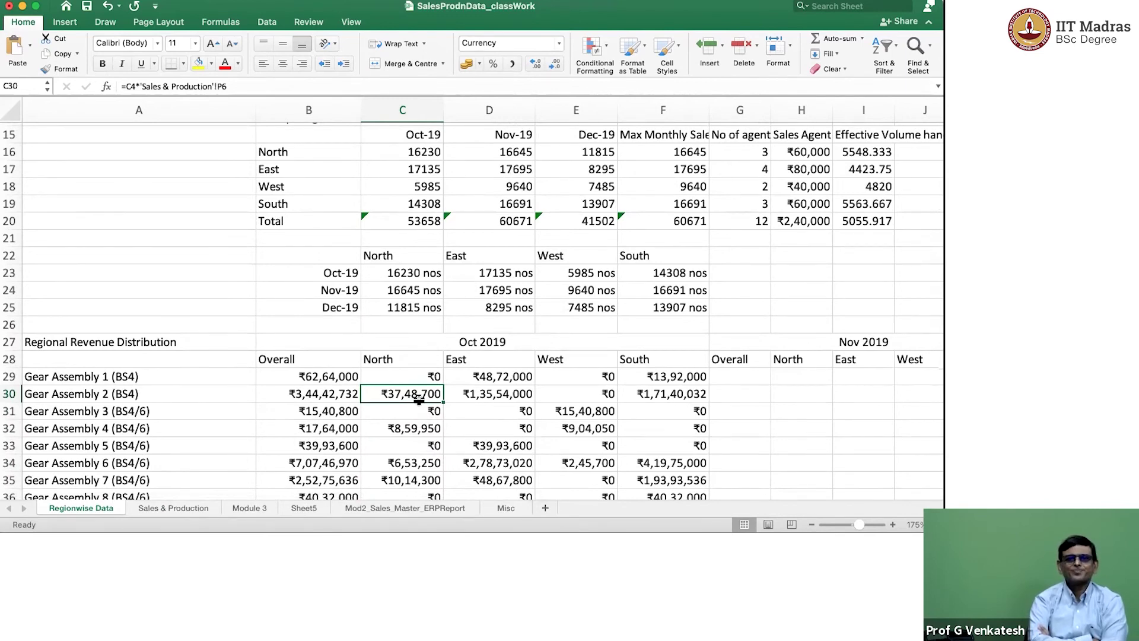
click(483, 395)
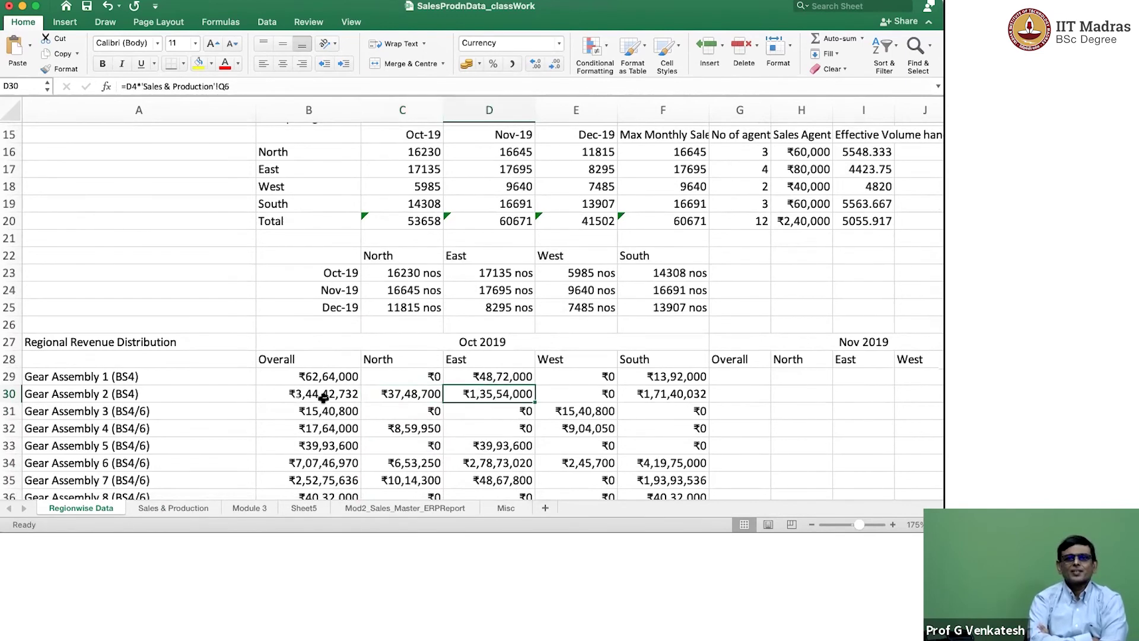
click(294, 397)
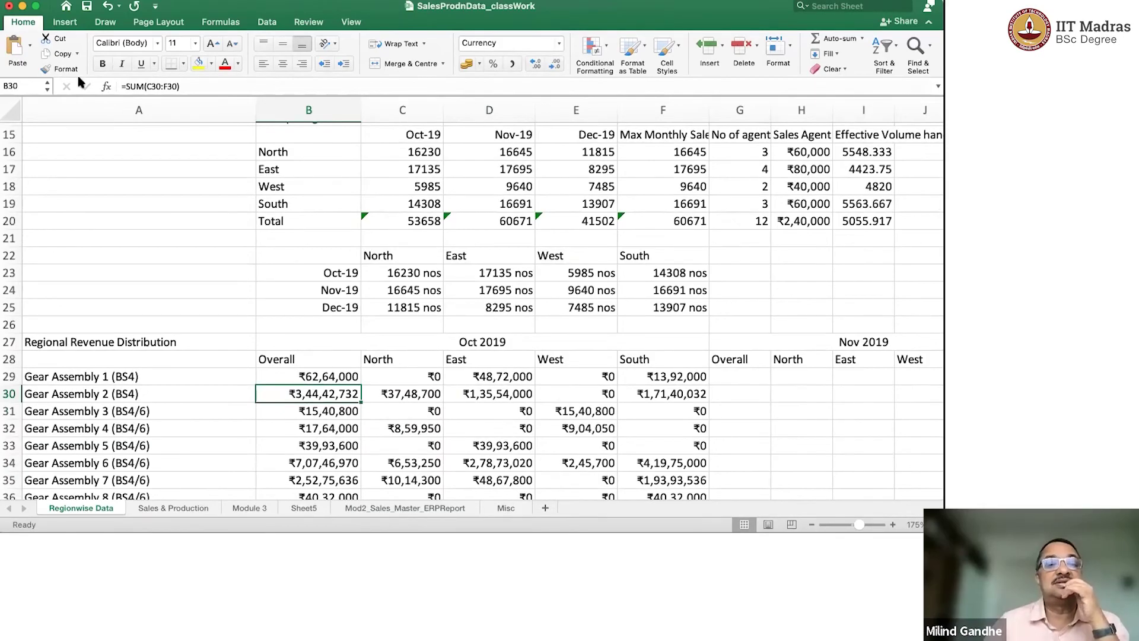
Inspect Gear Assembly 2's Overall, North and East revenue formulas and East quantities, unchanged.
click(126, 83)
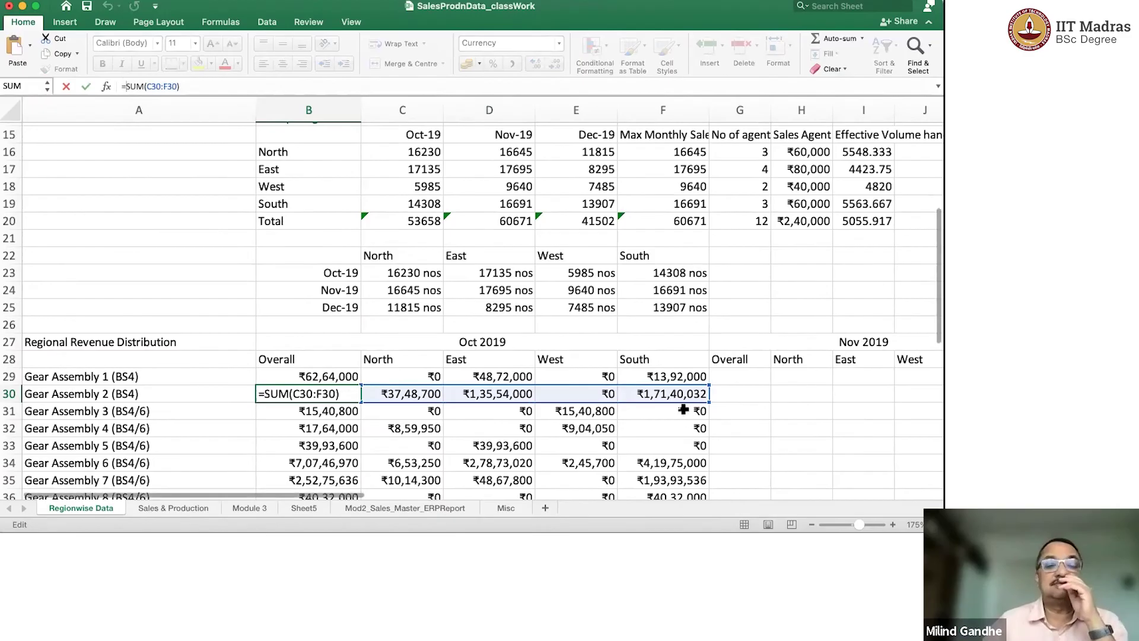
click(510, 398)
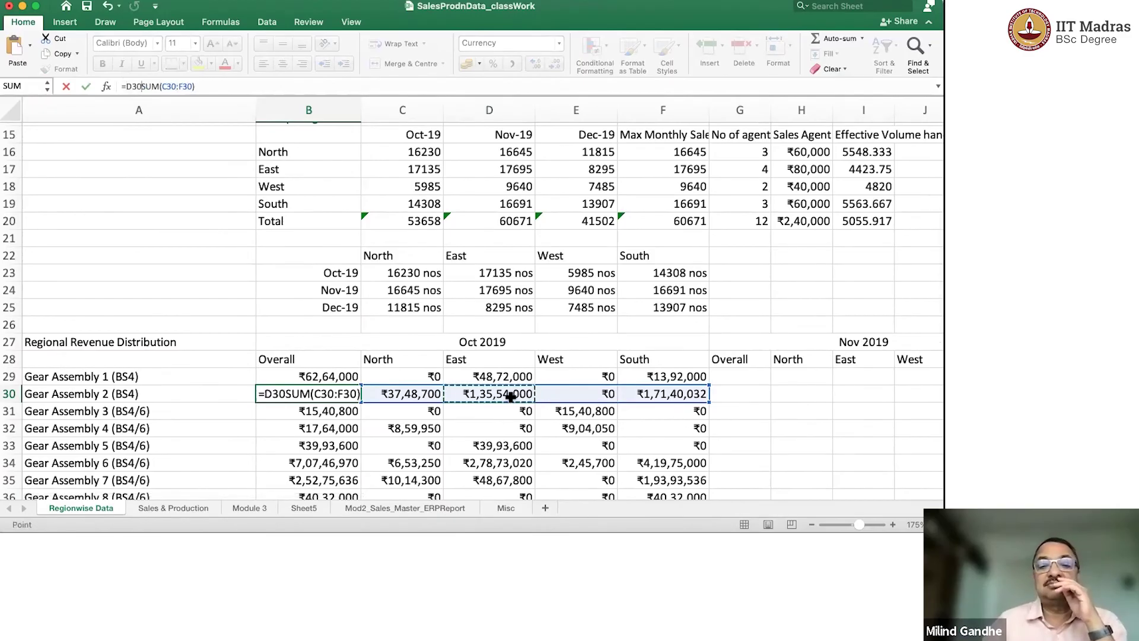
key(Escape)
key(Right)
key(Right)
scroll(510, 398, up, 1)
scroll(510, 398, up, 4)
scroll(509, 398, up, 2)
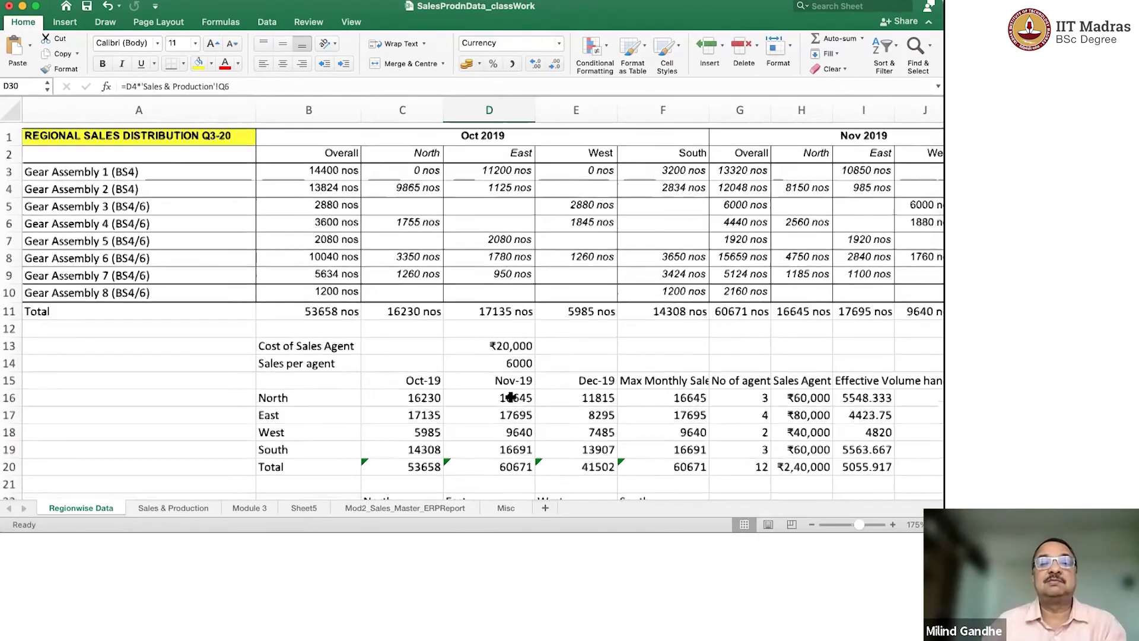
scroll(509, 398, down, 1)
scroll(511, 398, down, 1)
scroll(510, 397, down, 5)
scroll(510, 398, down, 2)
scroll(510, 398, up, 1)
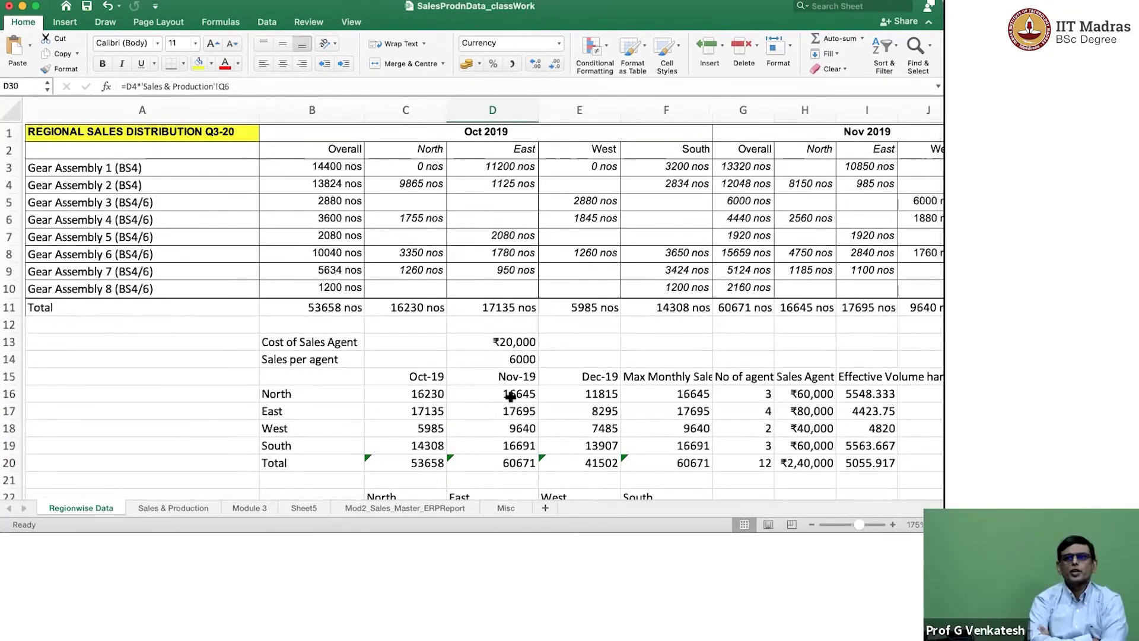
click(524, 176)
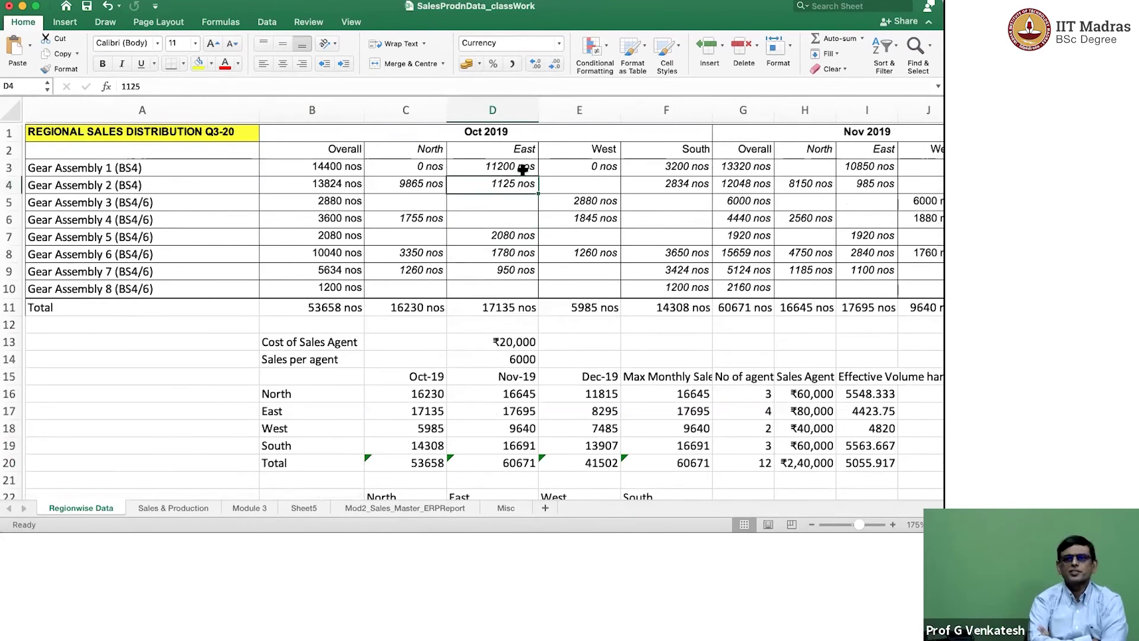
click(515, 166)
scroll(515, 166, down, 5)
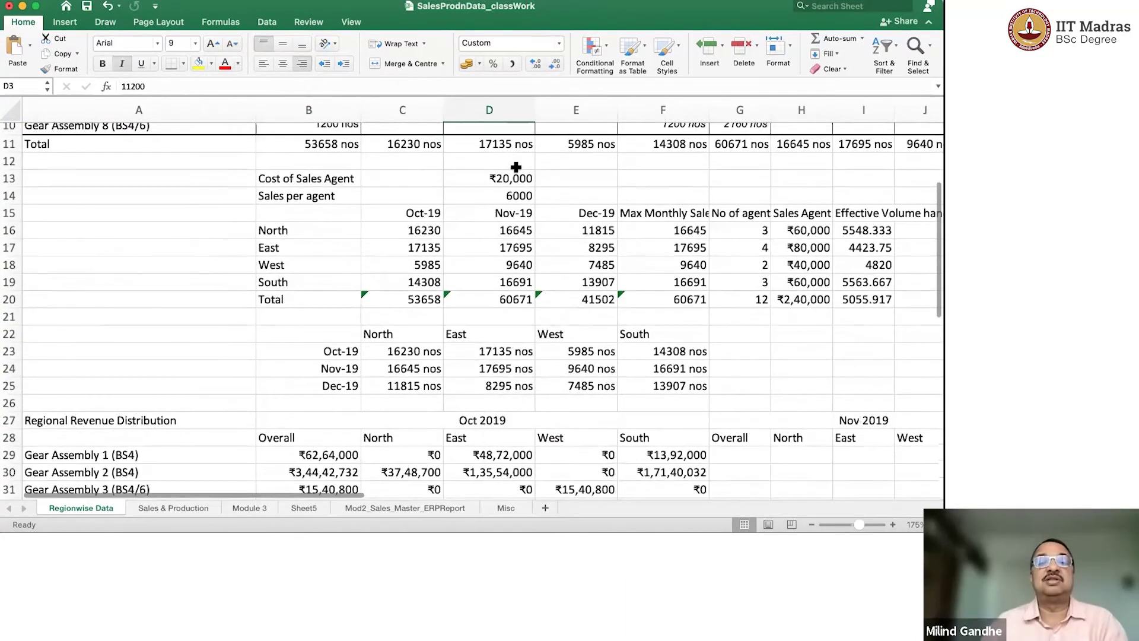
scroll(515, 166, down, 2)
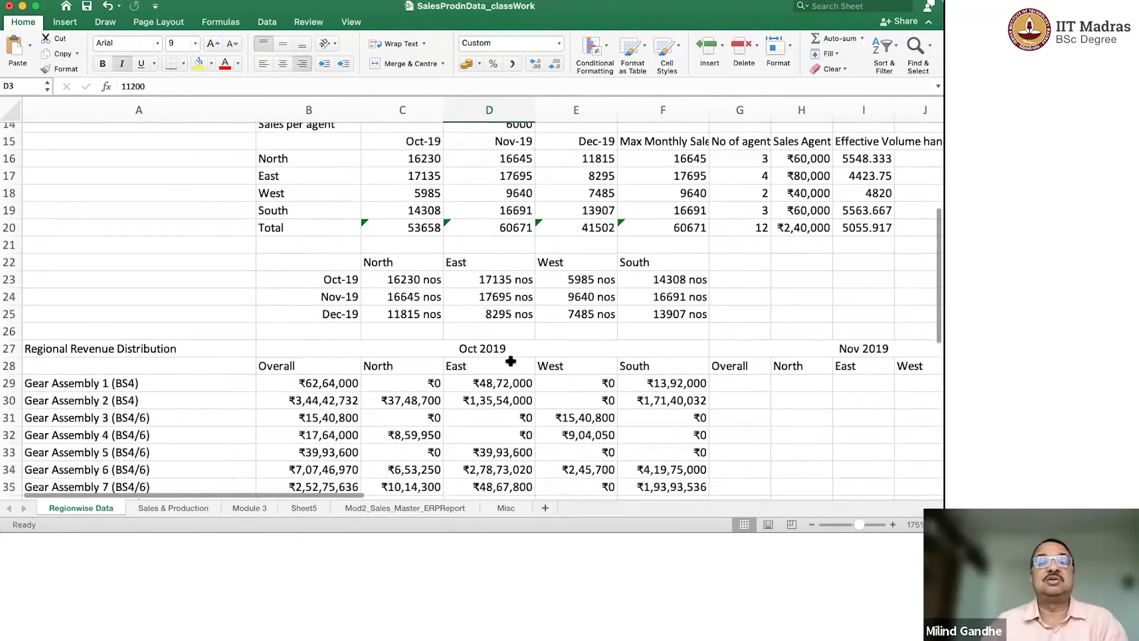
click(416, 398)
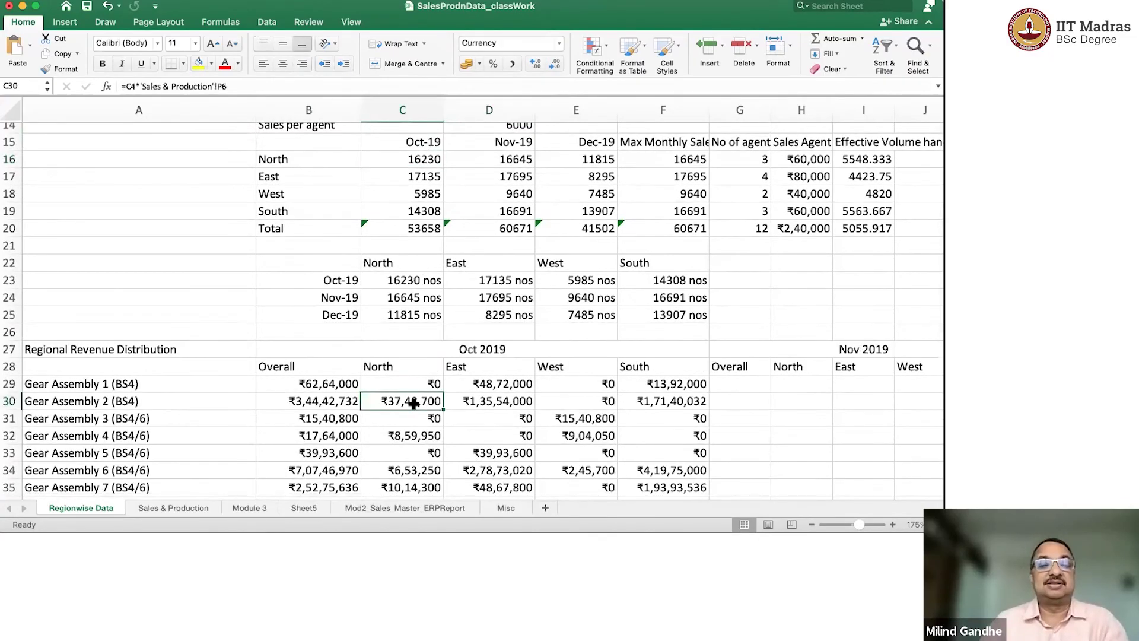
click(481, 403)
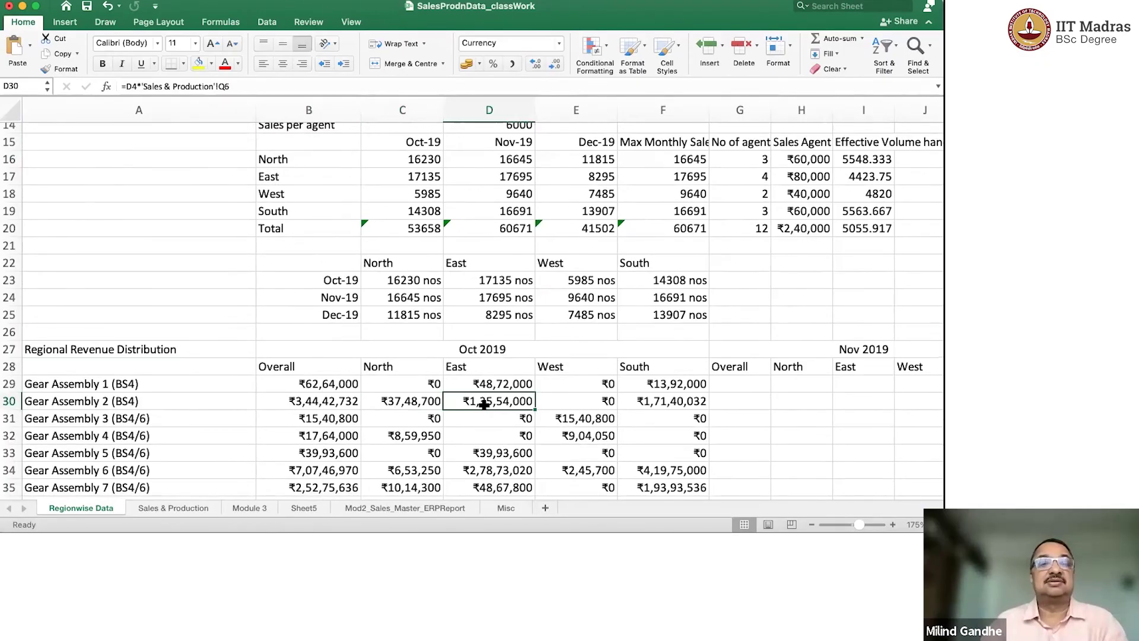
click(389, 402)
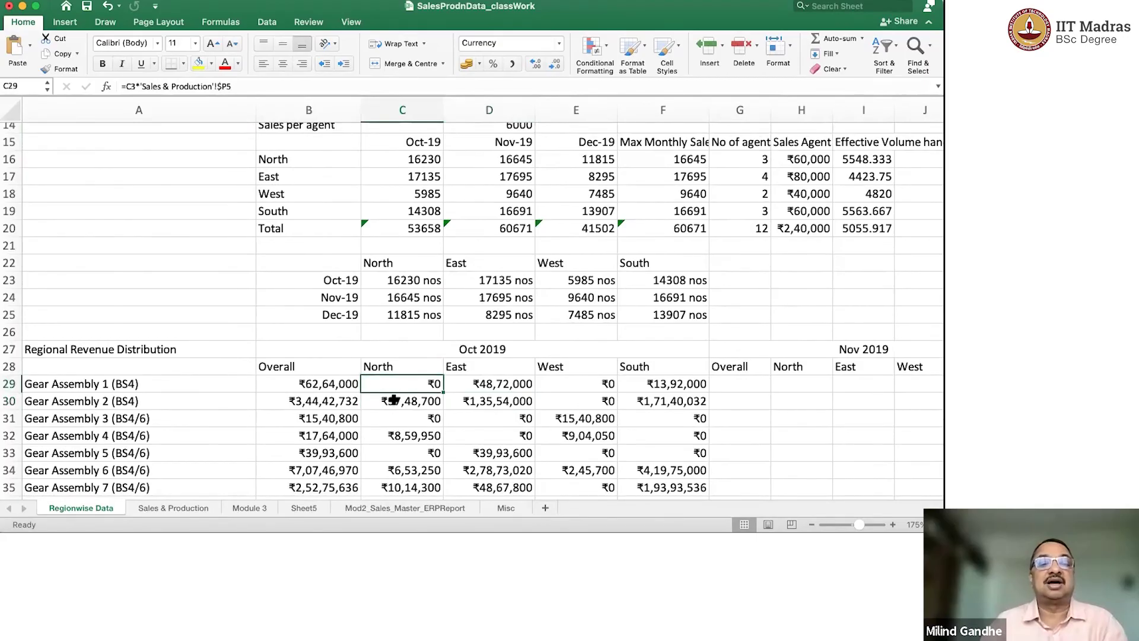
Lock the price column as $P6 in Gear Assembly 2's North formula C30.
click(219, 89)
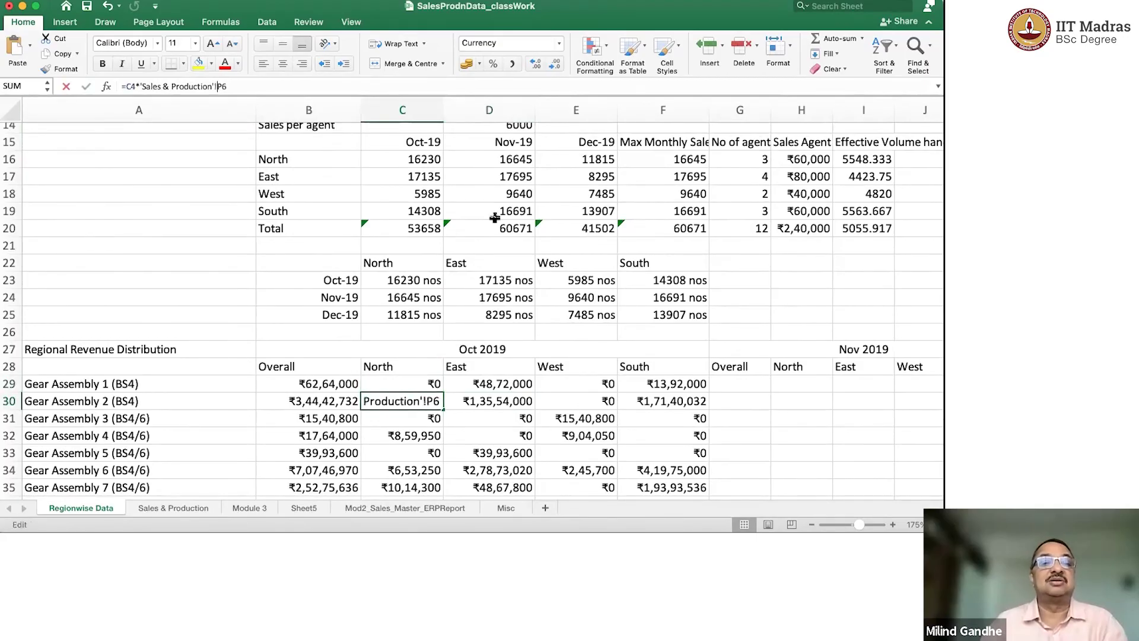
text($)
key(Return)
key(Up)
key(Up)
key(Down)
scroll(481, 336, up, 1)
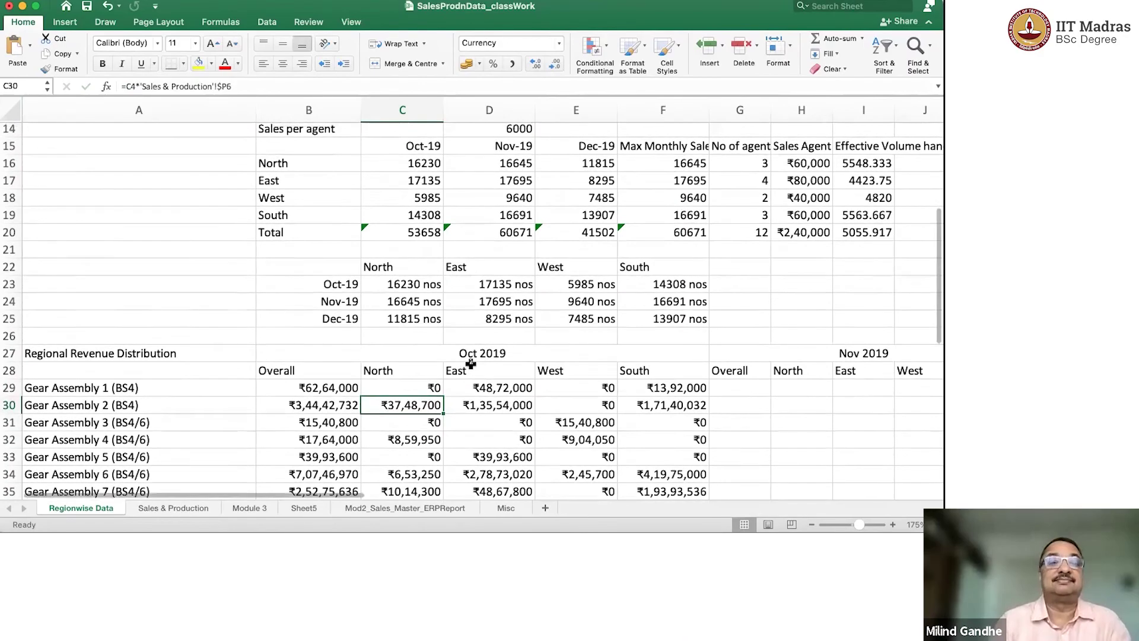
Fill C29:C36 across to South, then check the B37 and B29 Overall sums.
click(431, 389)
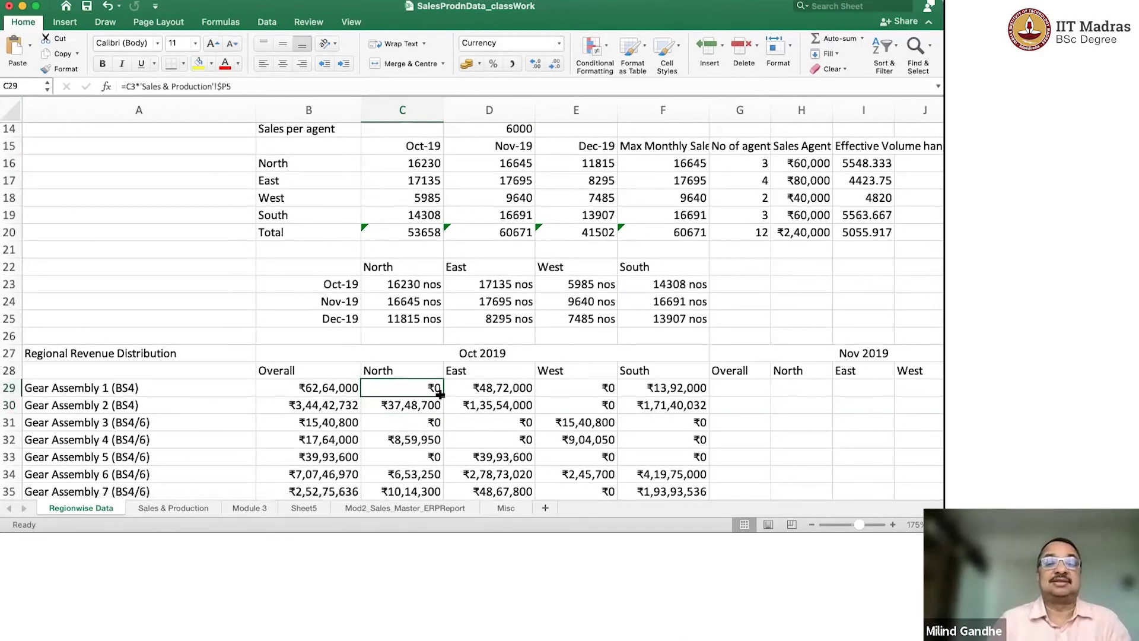
mouse_move(443, 396)
mouse_down()
mouse_move(442, 497)
mouse_move(442, 434)
mouse_up()
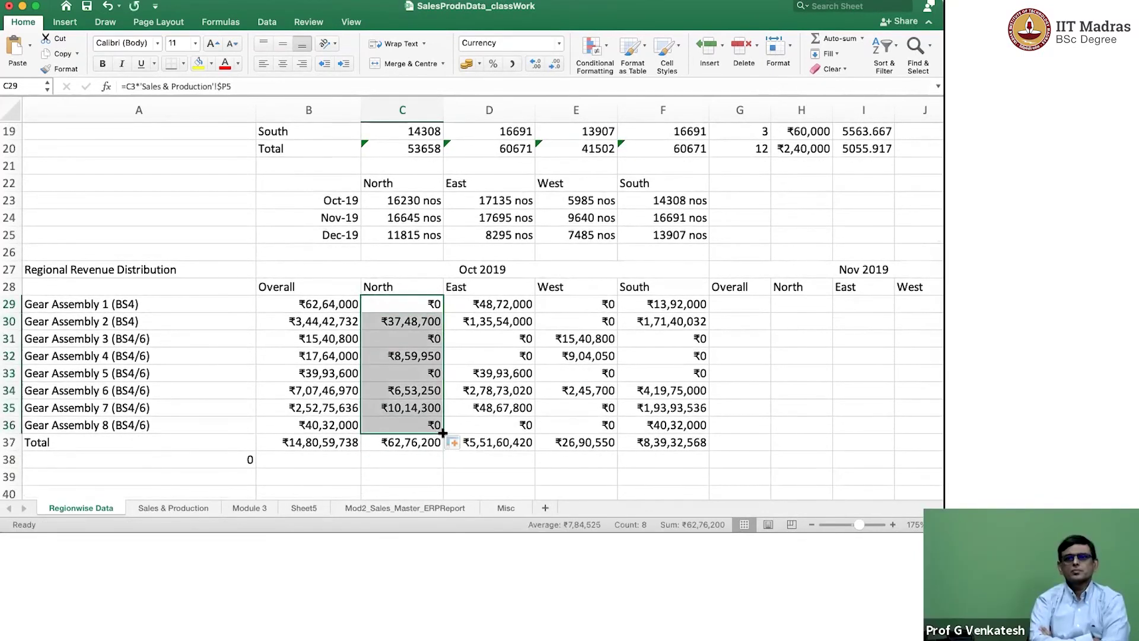
drag(583, 437, 678, 433)
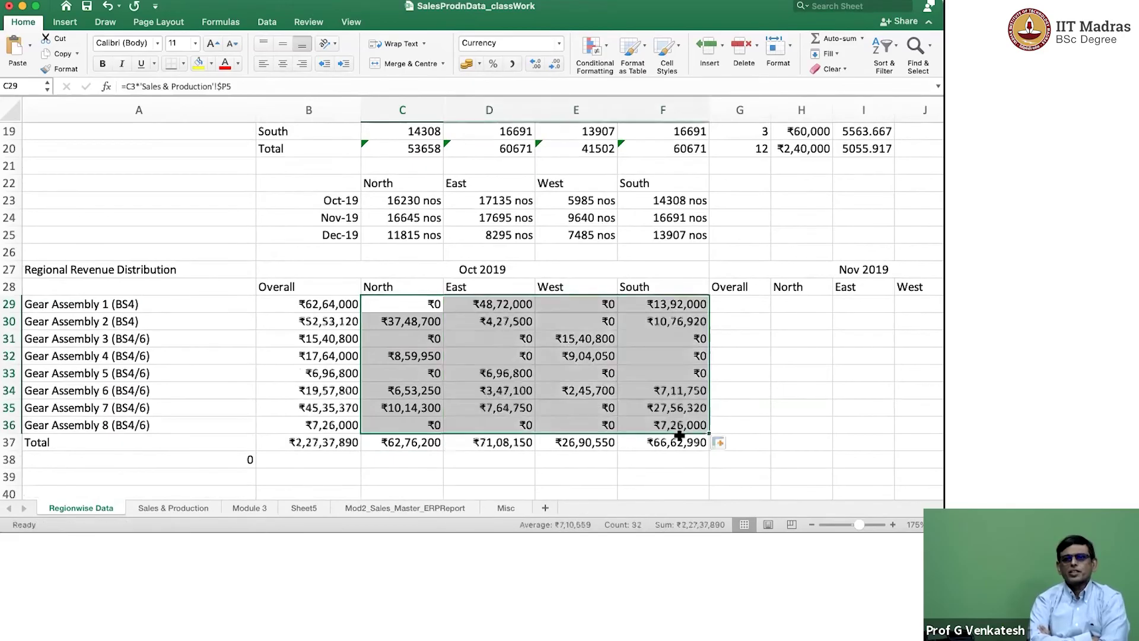
click(336, 446)
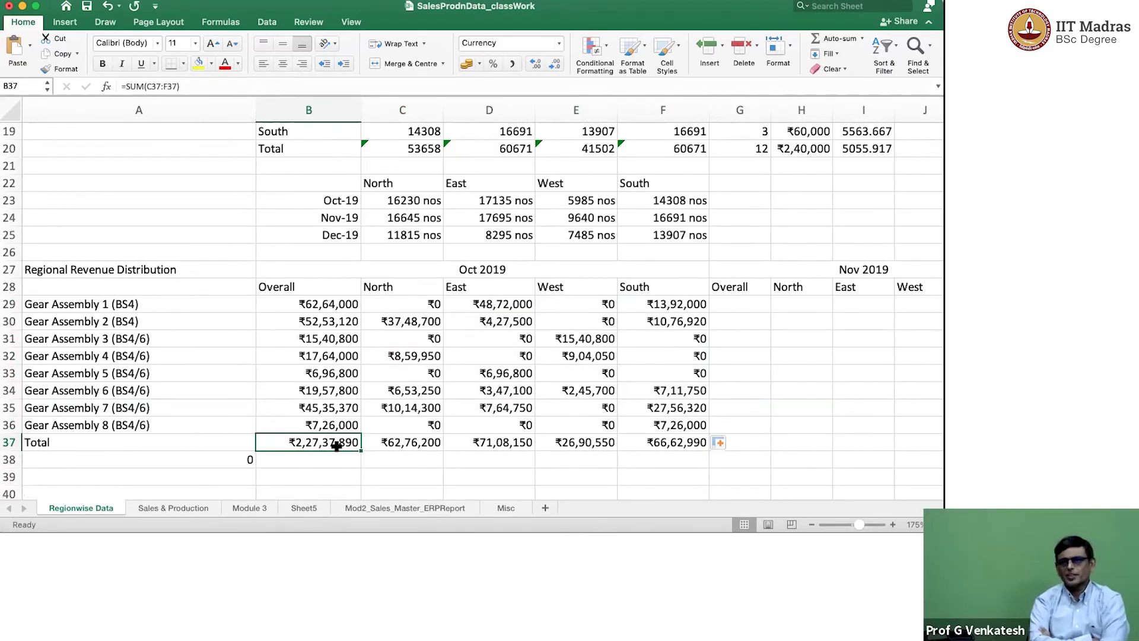
click(329, 303)
Paste the October block B29:F37 at G29 for Nov 2019 and widen columns G–H.
shift+click(673, 439)
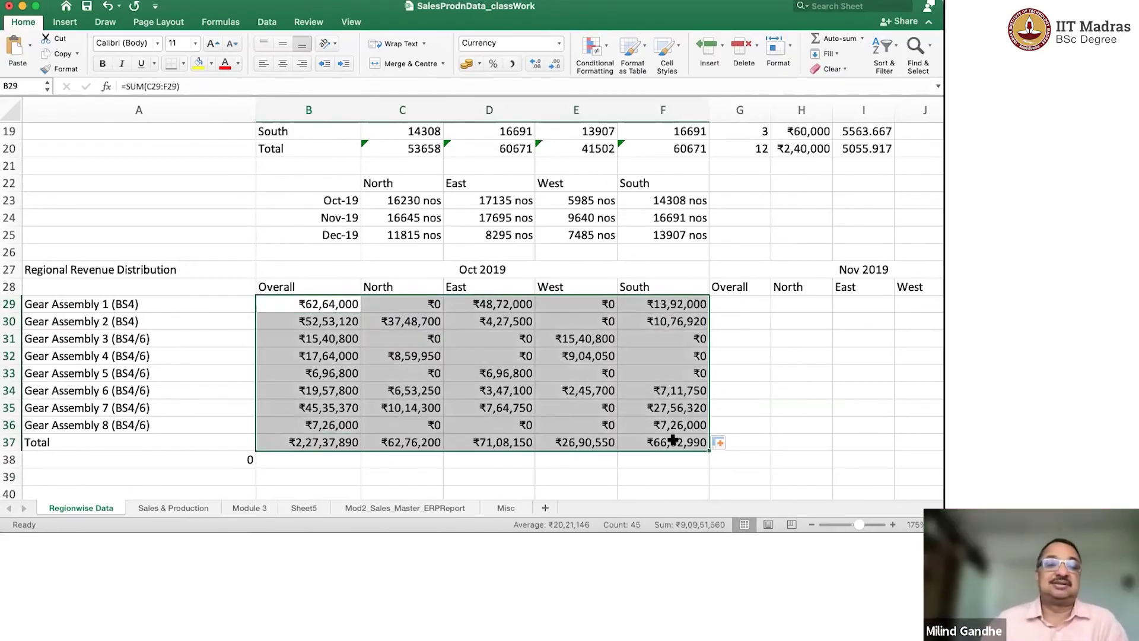
key(ctrl+c)
key(Right)
key(Right)
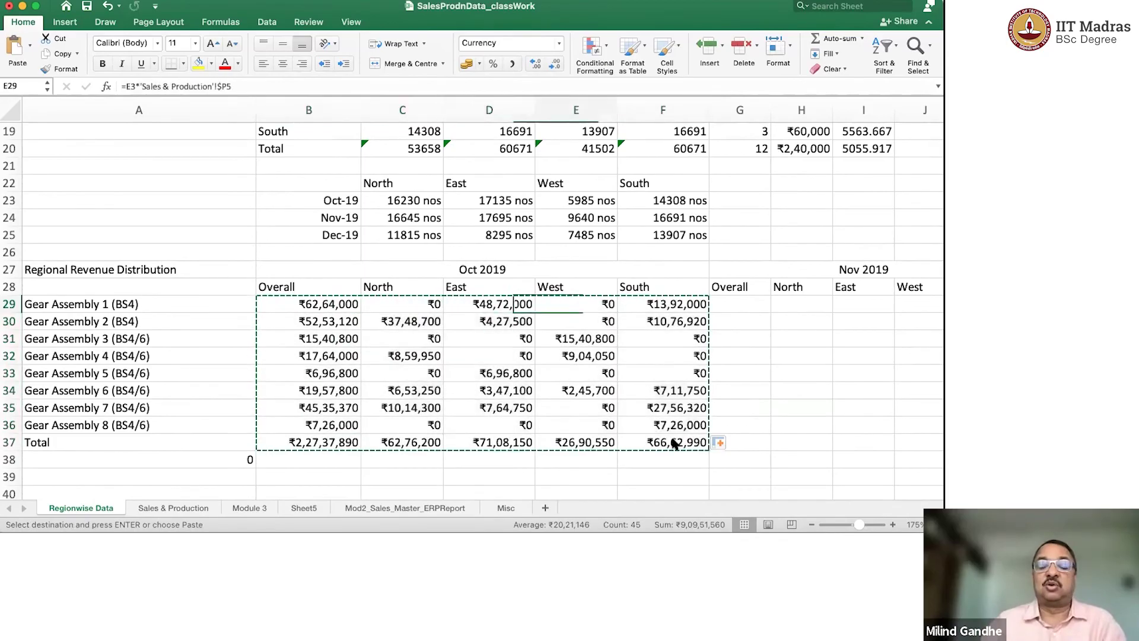
key(Right)
key(Right)
key(Right)
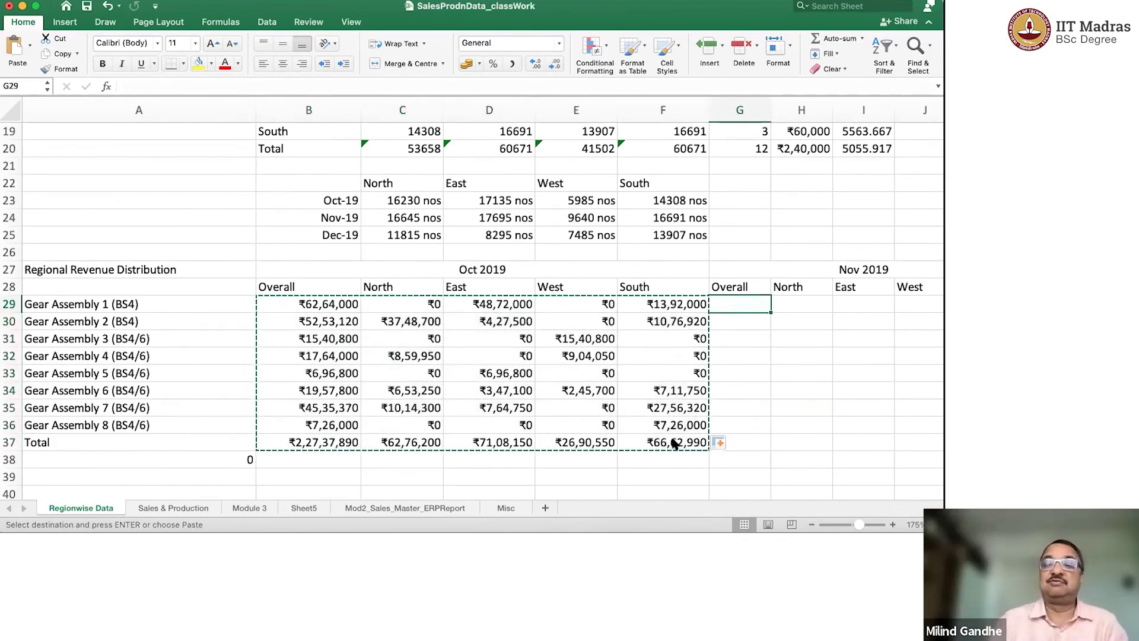
key(ctrl+v)
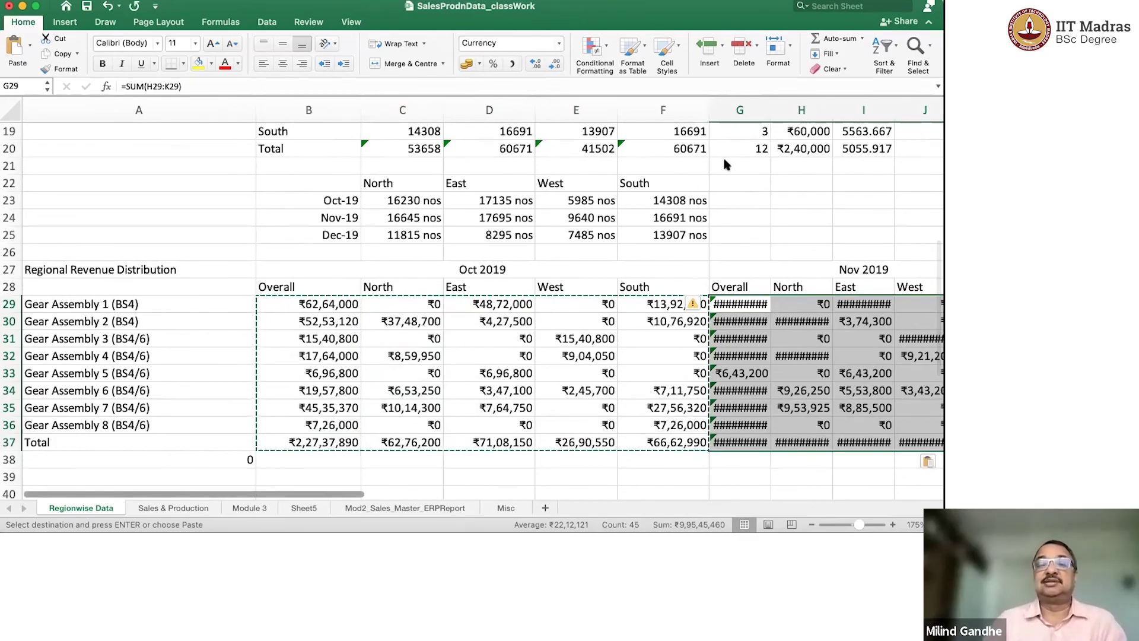
scroll(727, 163, right, 2)
scroll(534, 124, right, 5)
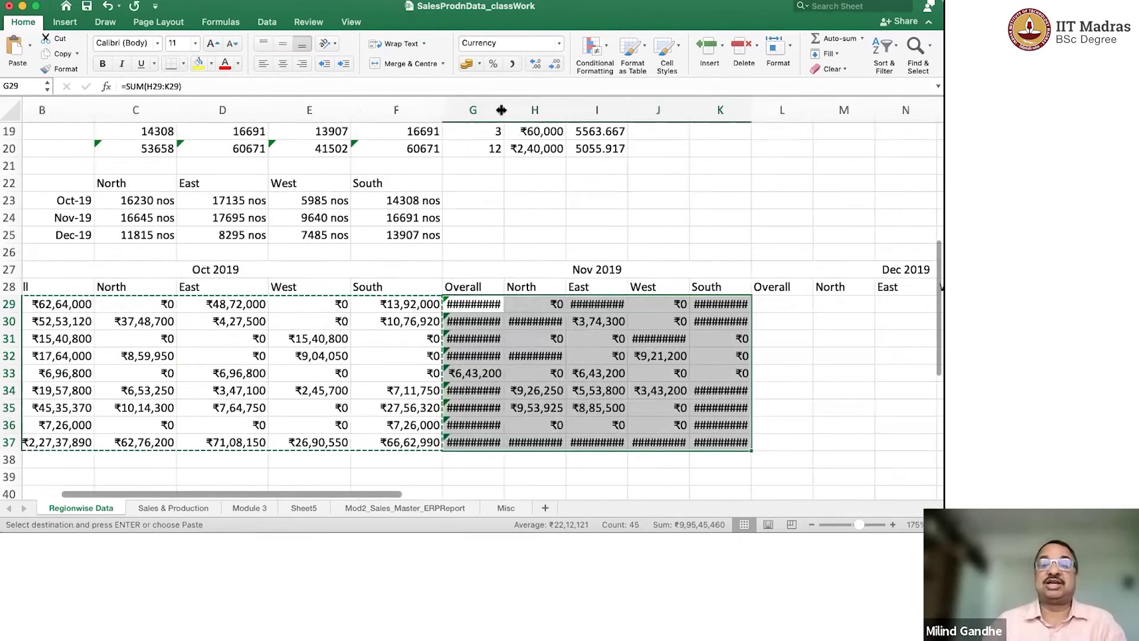
mouse_move(505, 110)
mouse_down()
mouse_move(559, 109)
mouse_move(635, 282)
mouse_up()
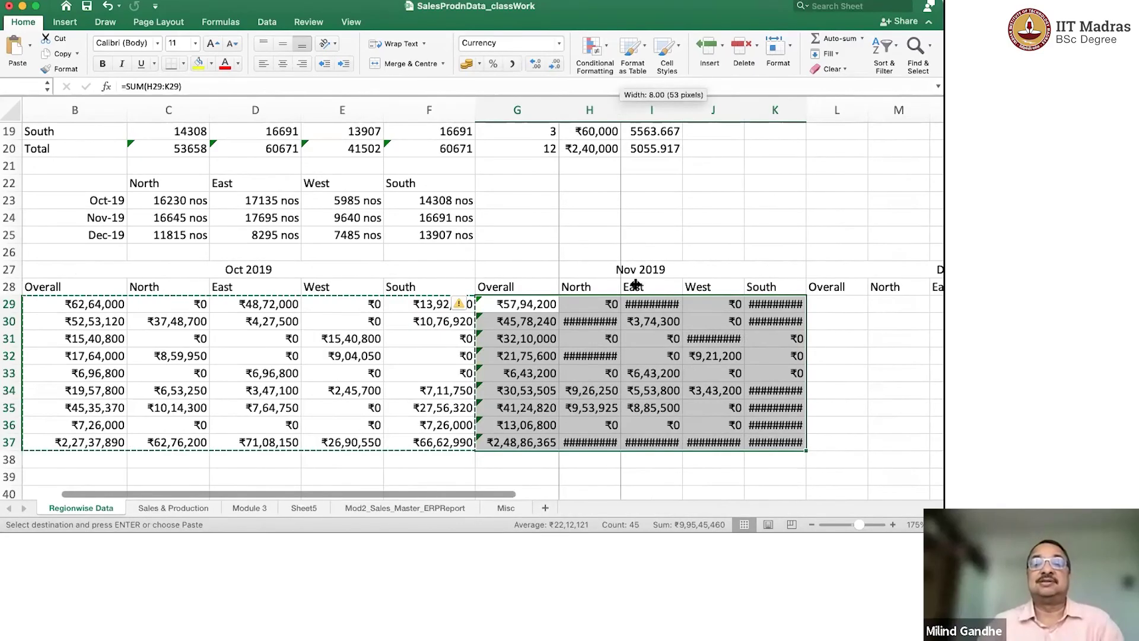
click(633, 303)
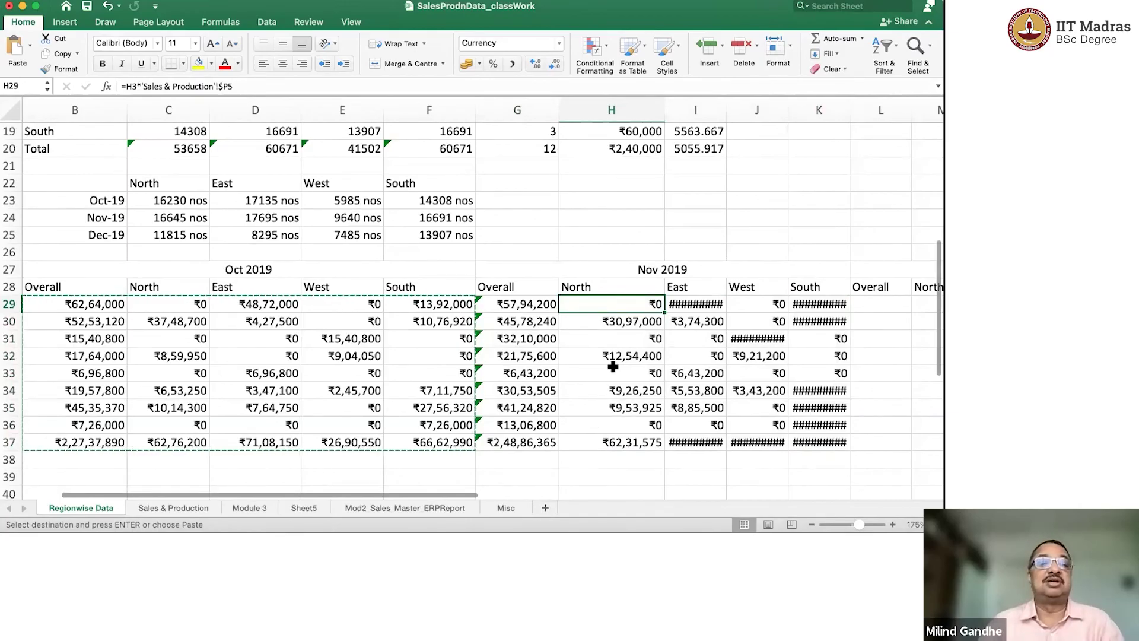
Point H29's price reference to the November column $R5 and fill it across H29:K36.
click(203, 508)
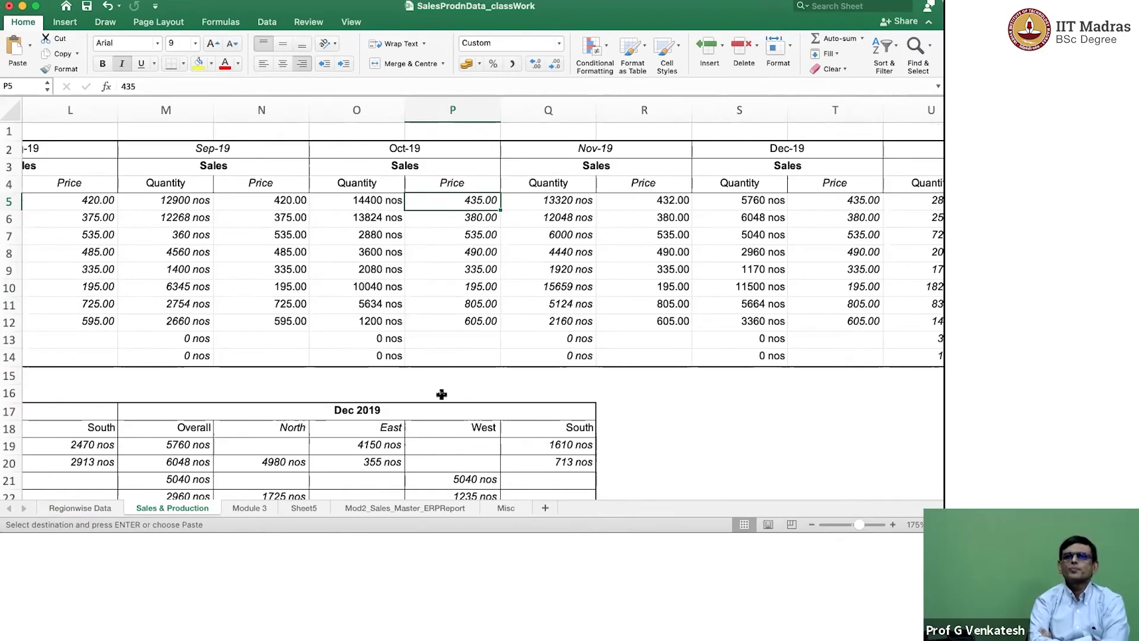
click(663, 199)
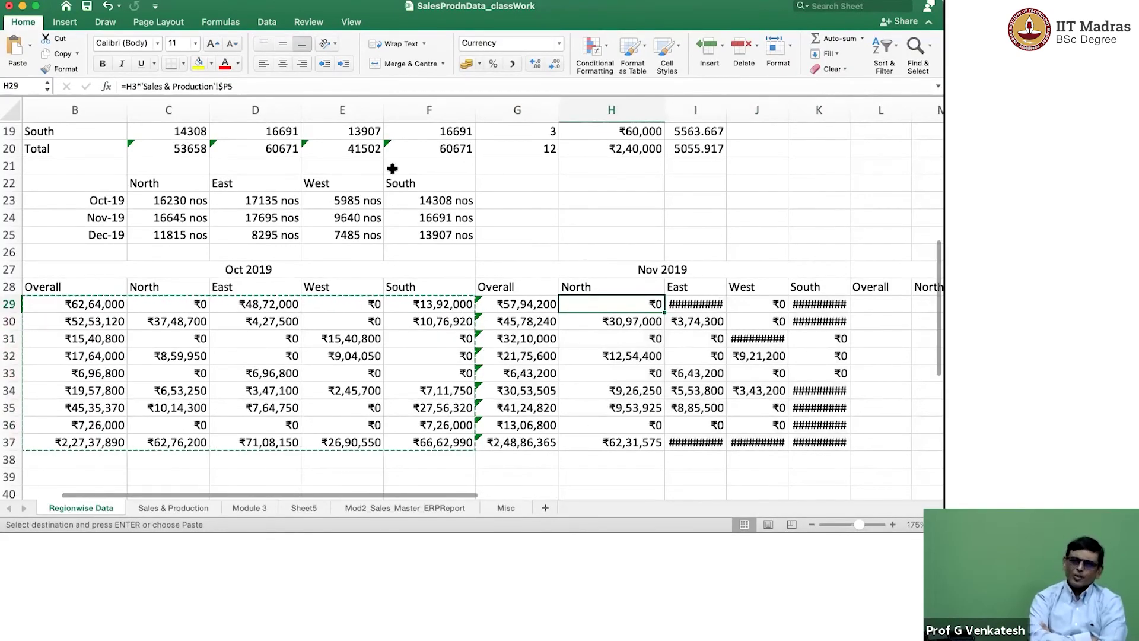
key(F2)
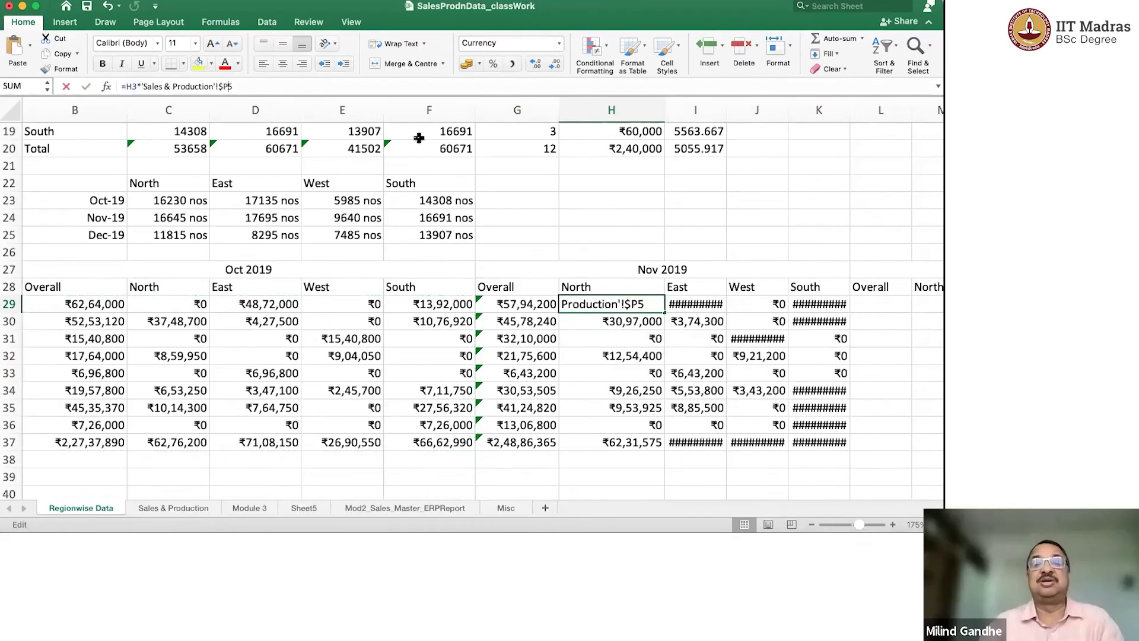
text(R)
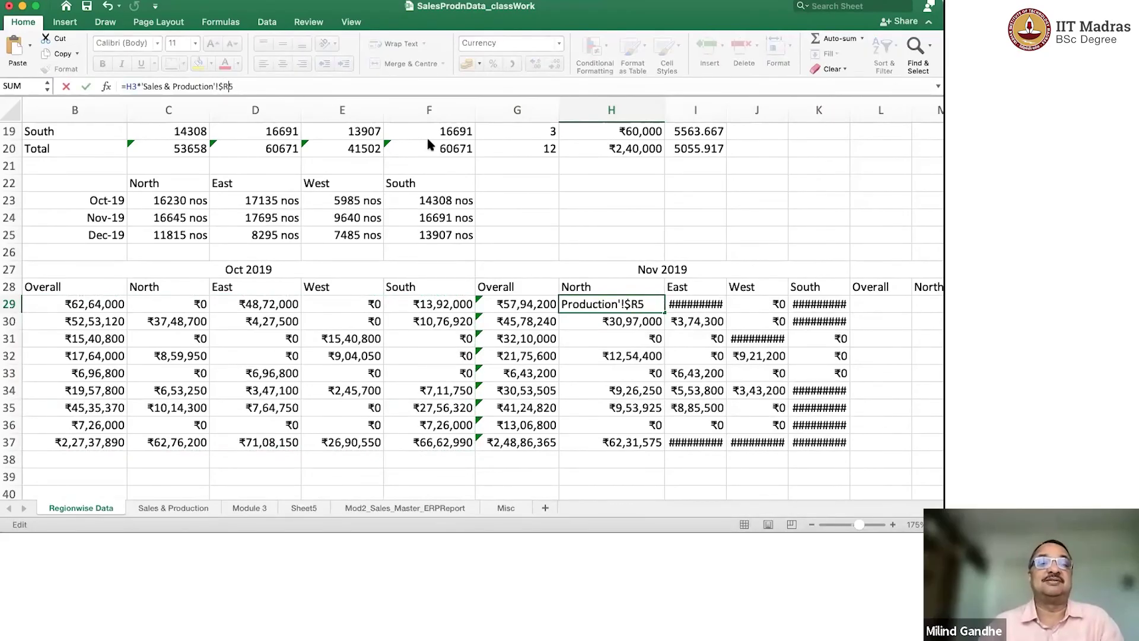
key(Return)
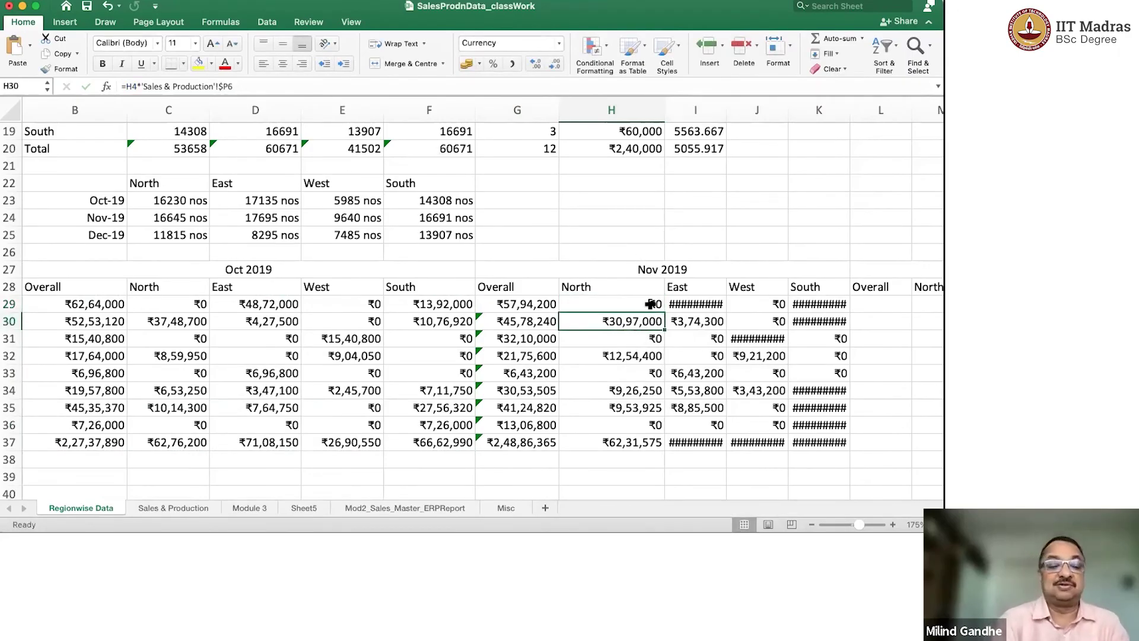
click(650, 304)
mouse_move(663, 312)
mouse_down()
mouse_move(659, 425)
mouse_move(825, 427)
mouse_move(817, 411)
mouse_up()
Widen columns I and J so every Nov 2019 figure shows, then select G29:K37.
double_click(727, 112)
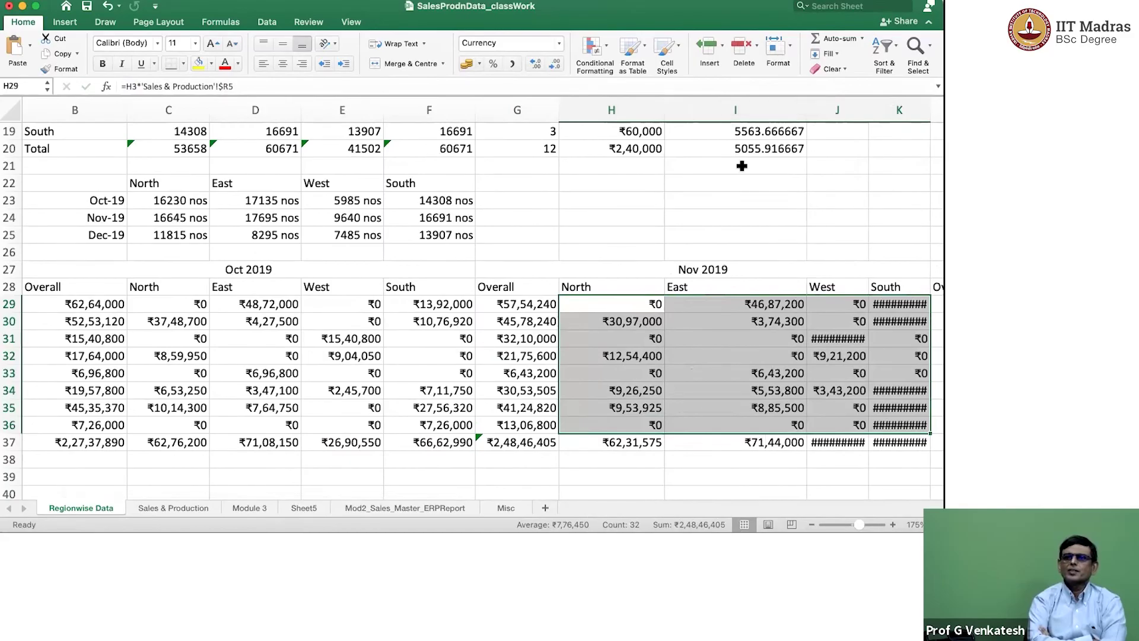
scroll(741, 165, right, 2)
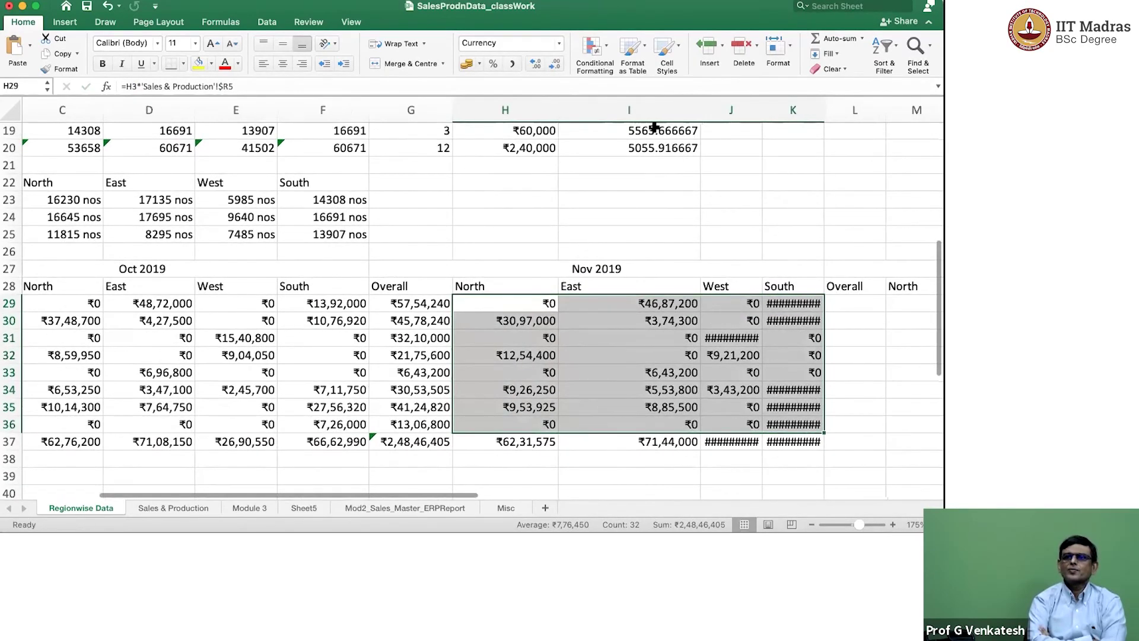
scroll(654, 128, right, 3)
drag(545, 110, 481, 109)
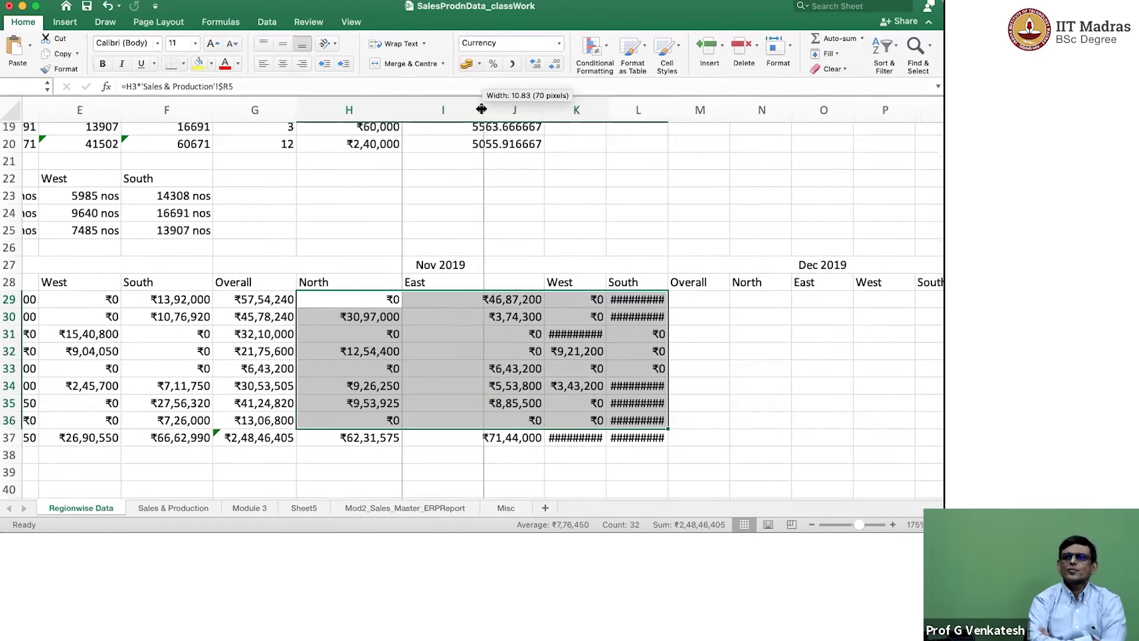
scroll(482, 110, left, 2)
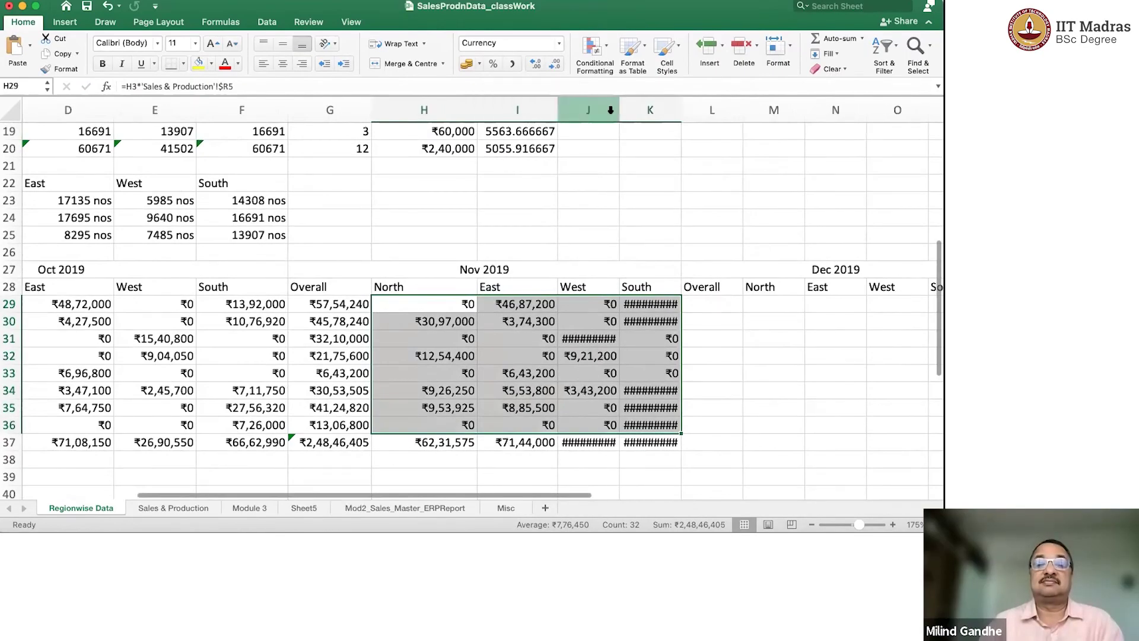
drag(614, 110, 704, 111)
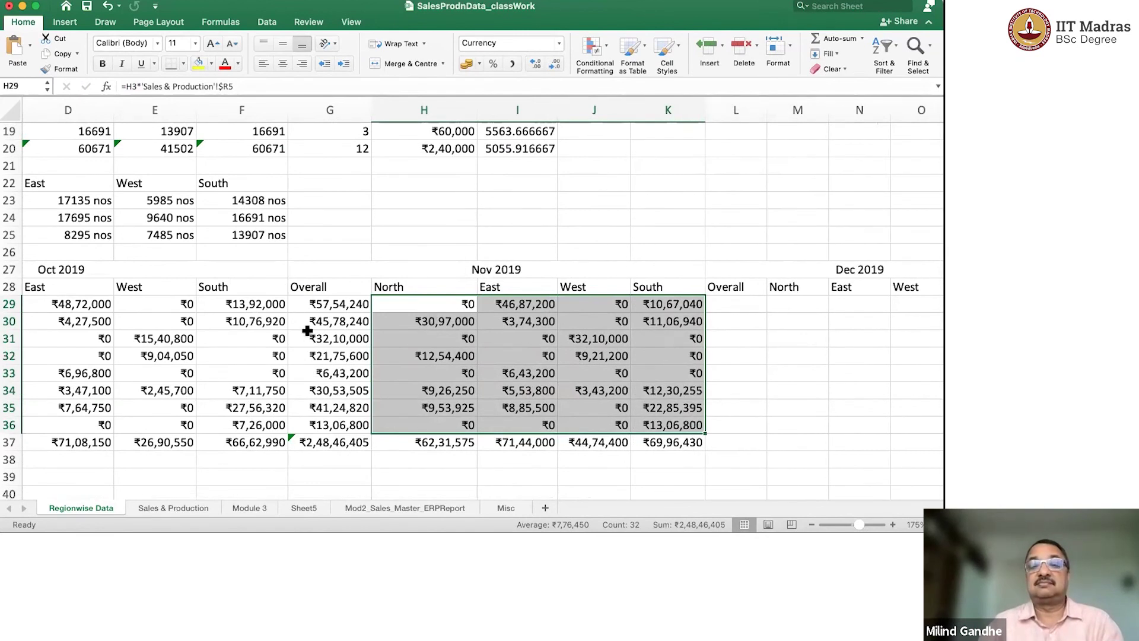
click(329, 305)
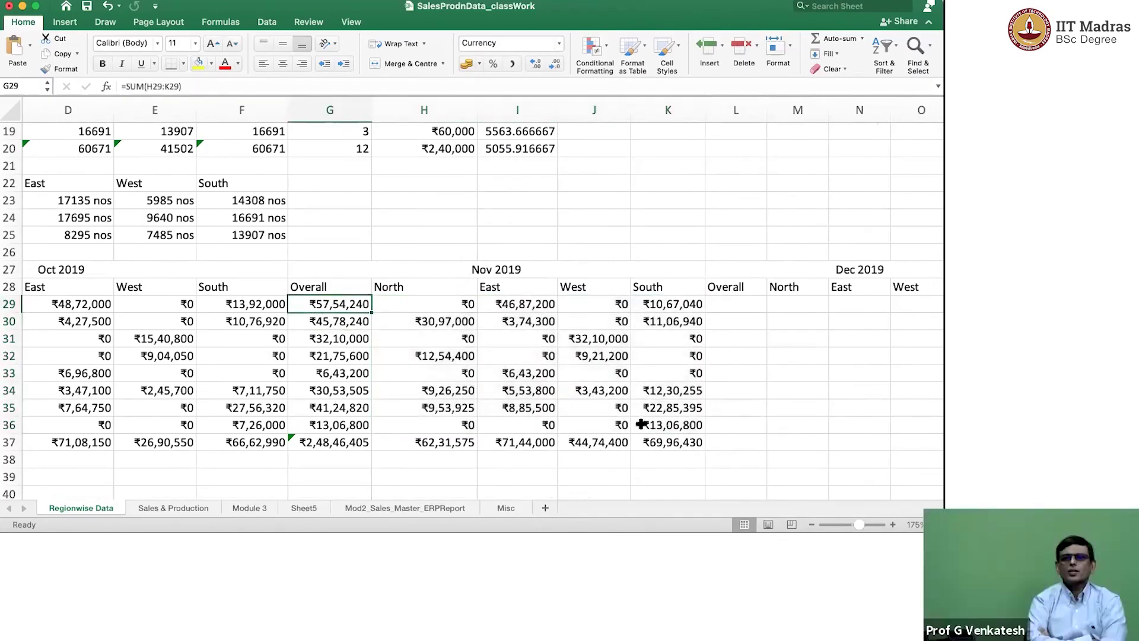
shift+click(685, 443)
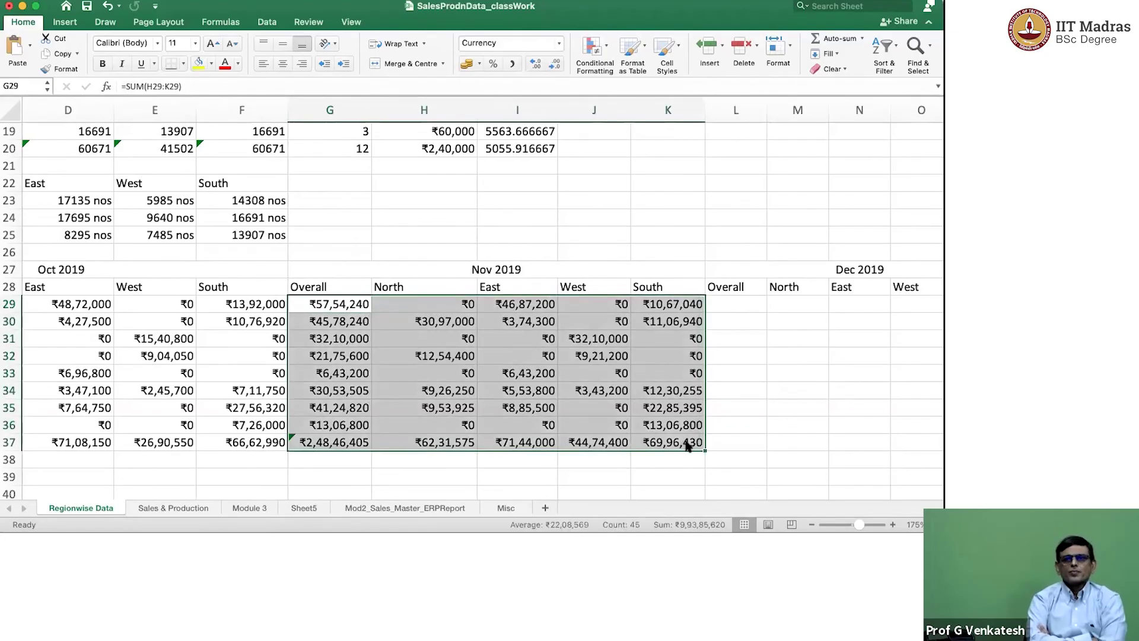
Copy the November revenue block G29:K37 and paste it at L29 for Dec 2019.
key(cmd+c)
click(750, 304)
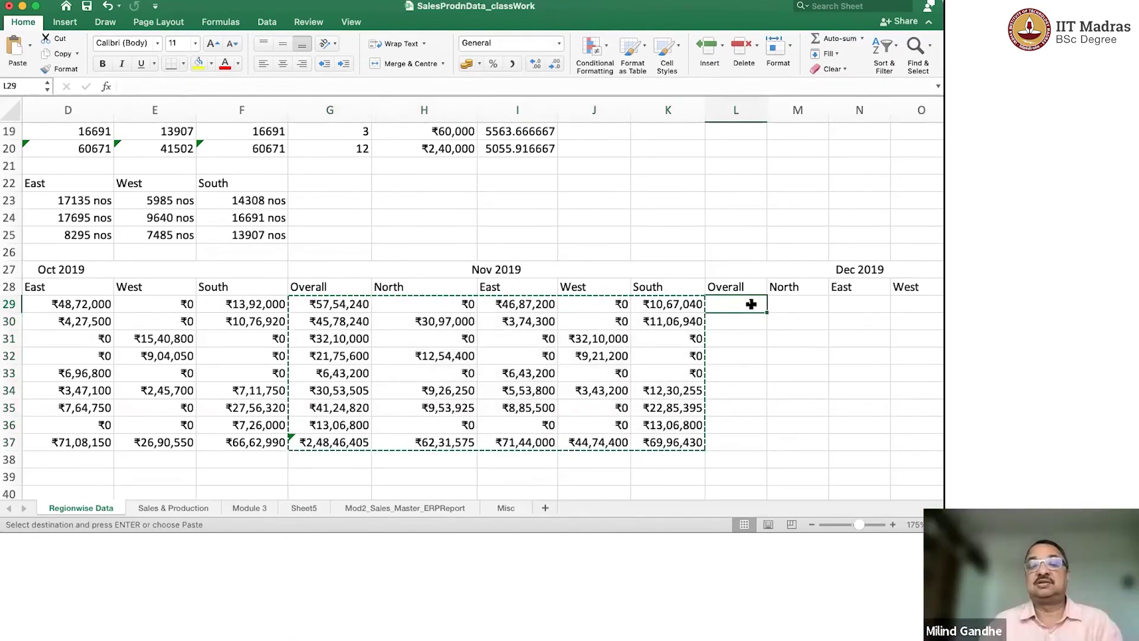
key(cmd+v)
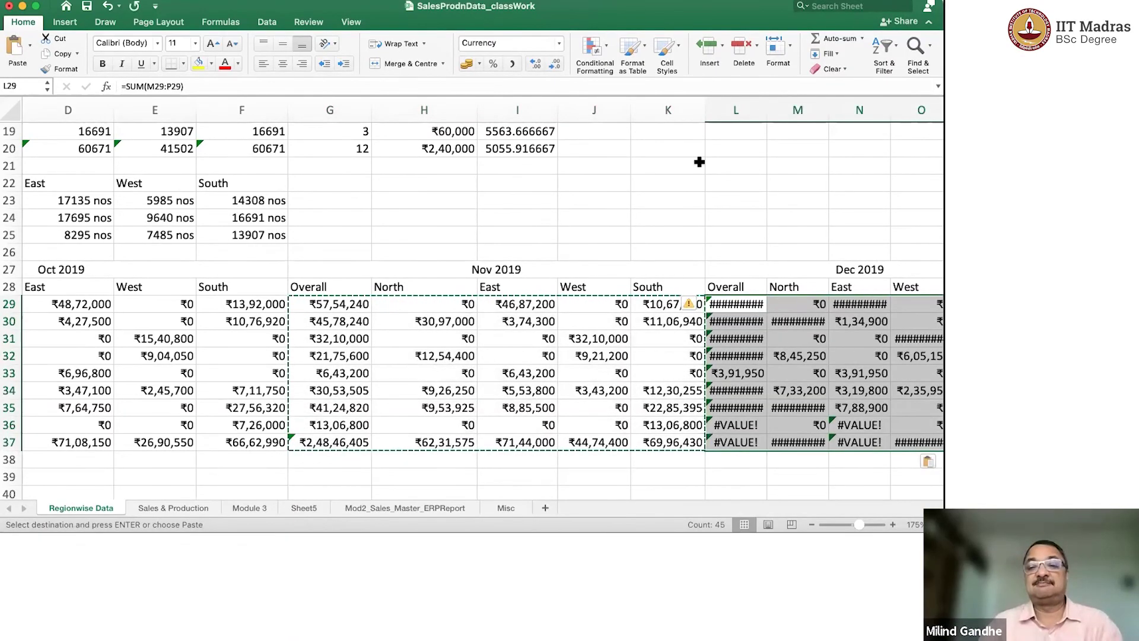
scroll(605, 133, right, 5)
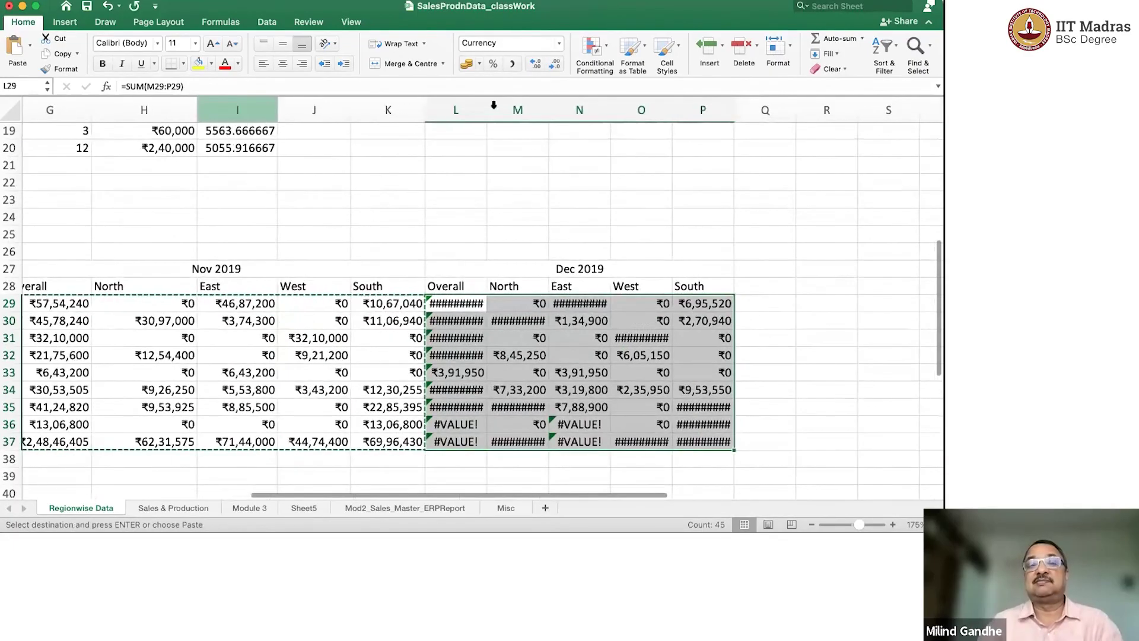
Widen column L, check M29's December formula, and switch to Sales & Production.
mouse_move(491, 108)
mouse_down()
mouse_move(562, 108)
mouse_move(563, 199)
mouse_up()
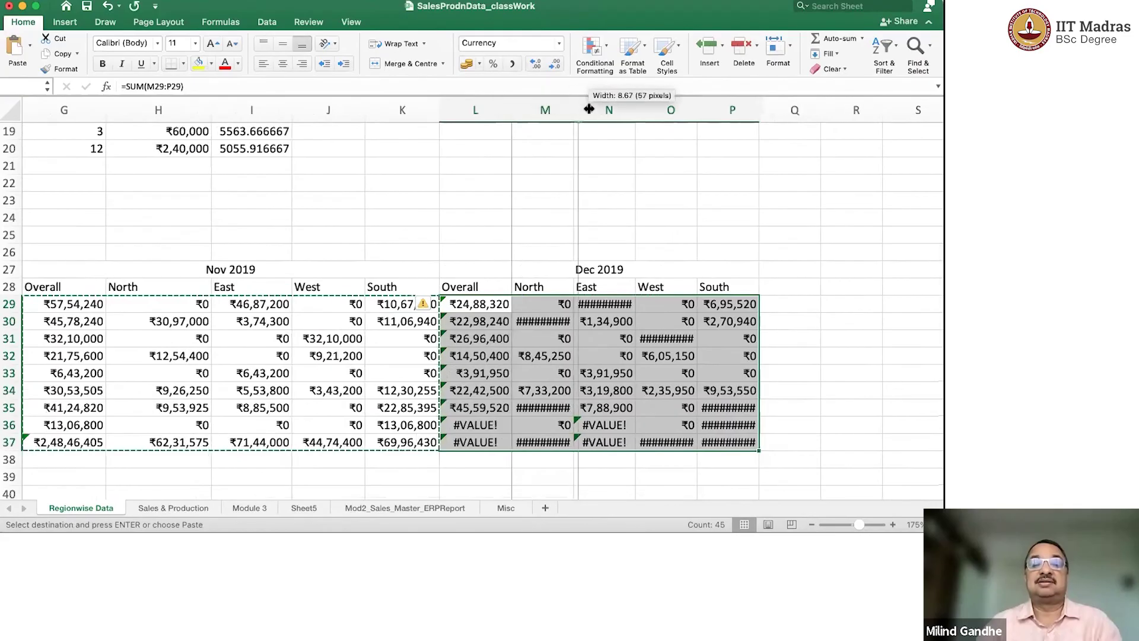
click(566, 303)
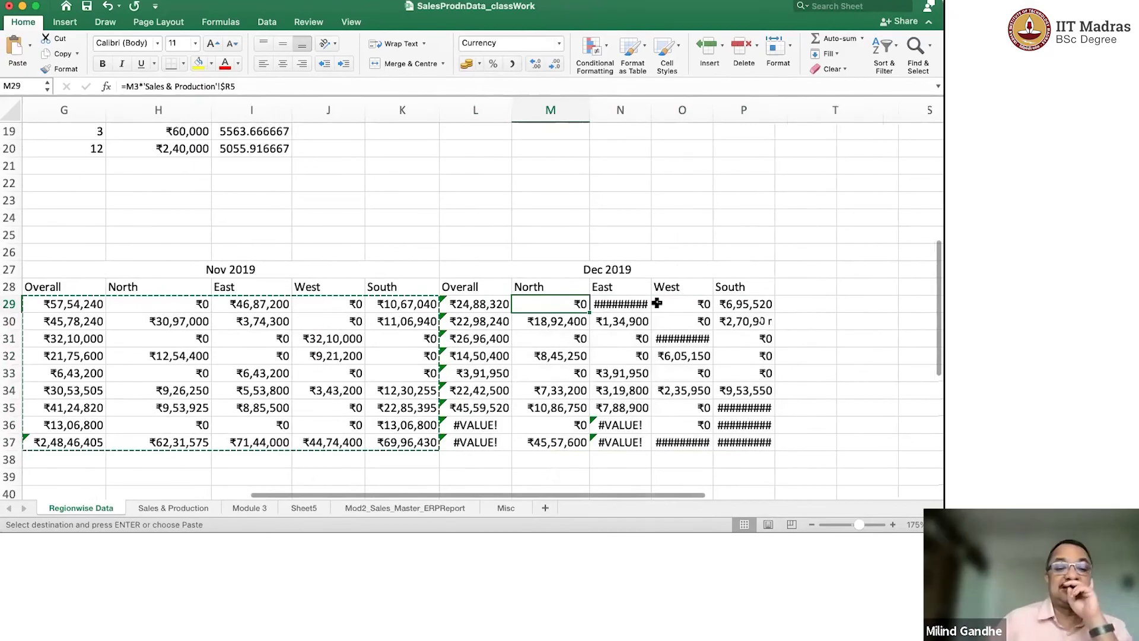
key(ctrl+Page_Down)
scroll(655, 304, right, 3)
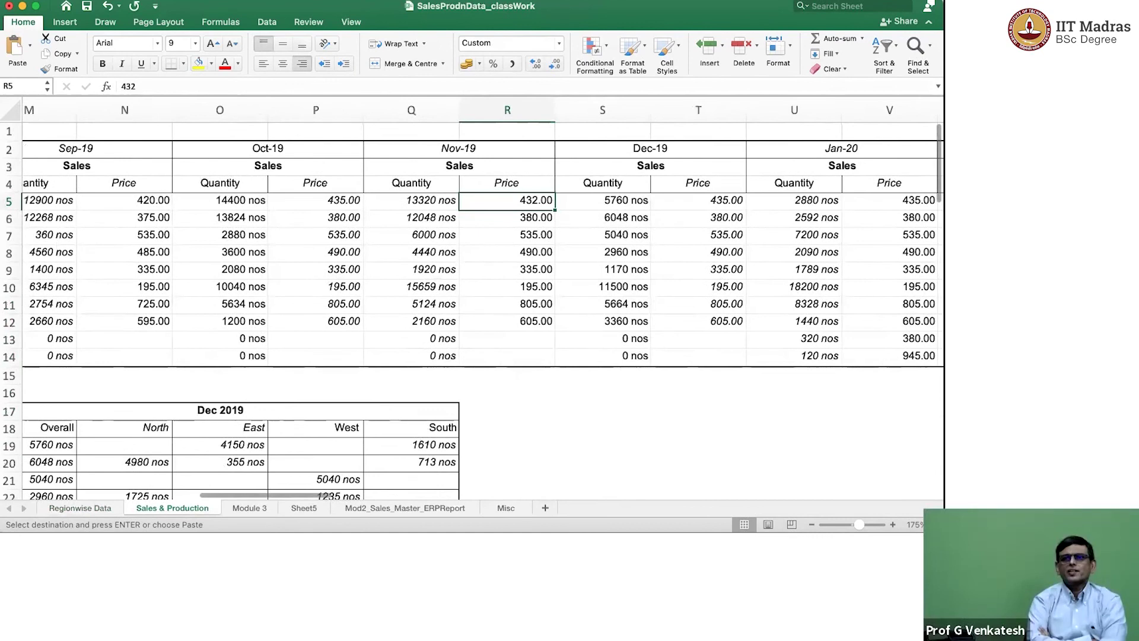
Change M29's price reference to 'Sales & Production'!$T5.
click(100, 507)
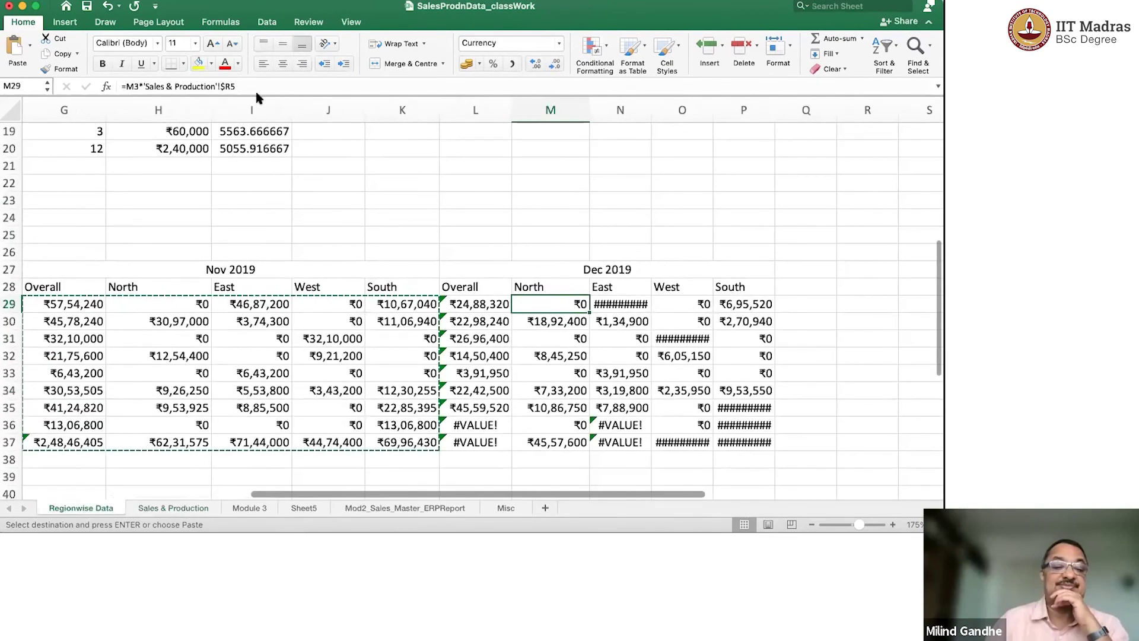
click(227, 87)
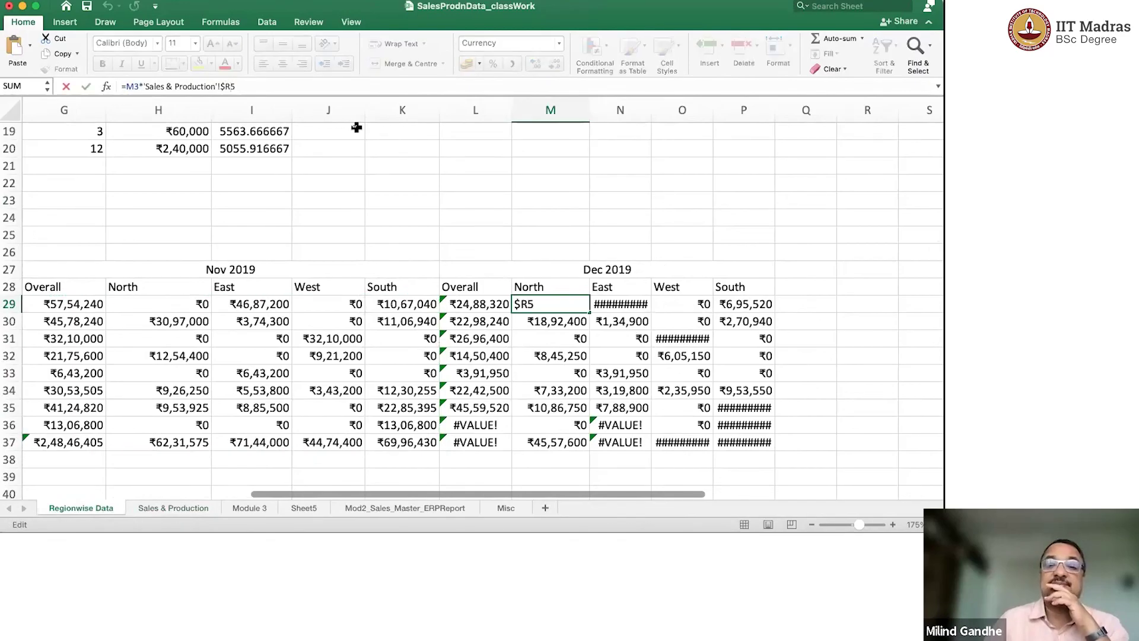
key(BackSpace)
text(T)
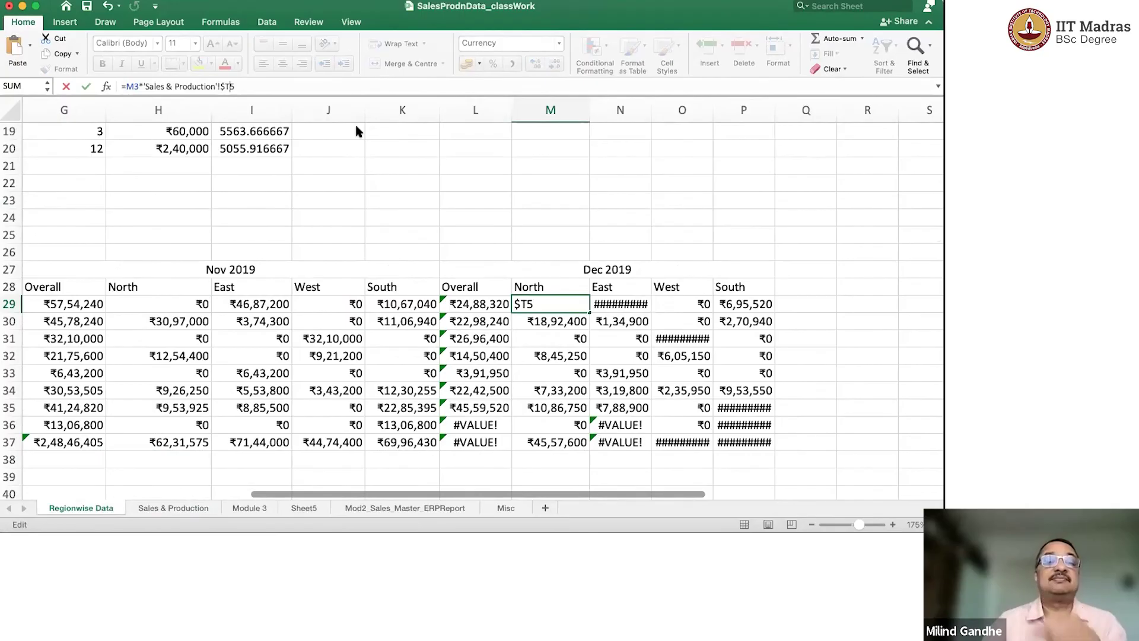
key(Return)
scroll(369, 139, down, 1)
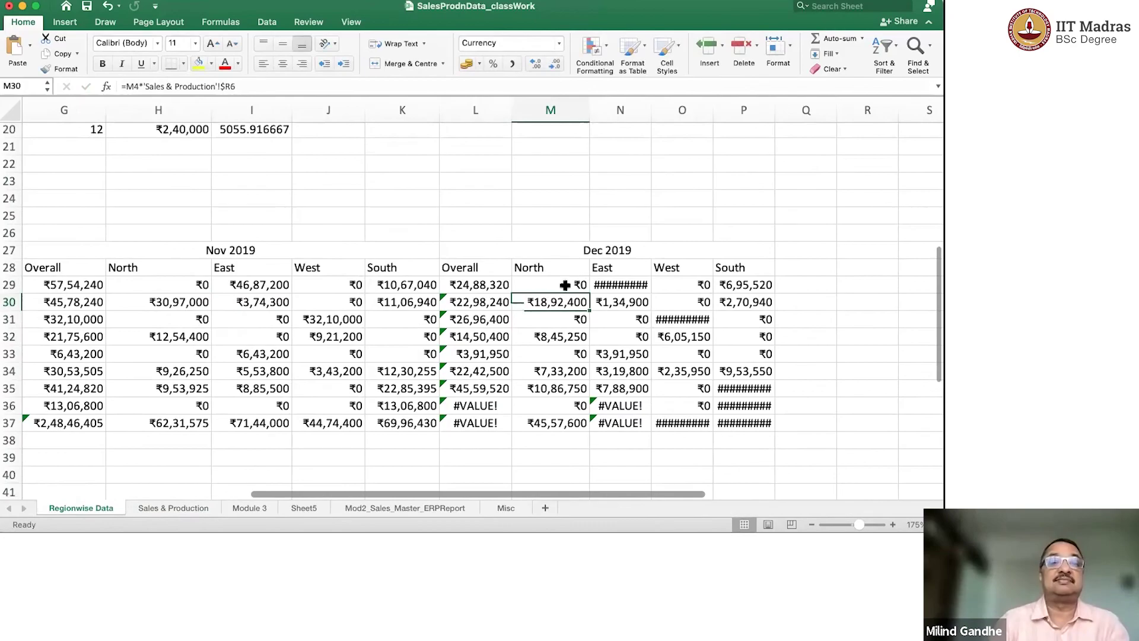
Fill M29's formula across M29:P36 and inspect the #VALUE! result in N36.
click(569, 285)
mouse_move(590, 291)
mouse_down()
mouse_move(776, 291)
mouse_move(778, 407)
mouse_up()
click(573, 406)
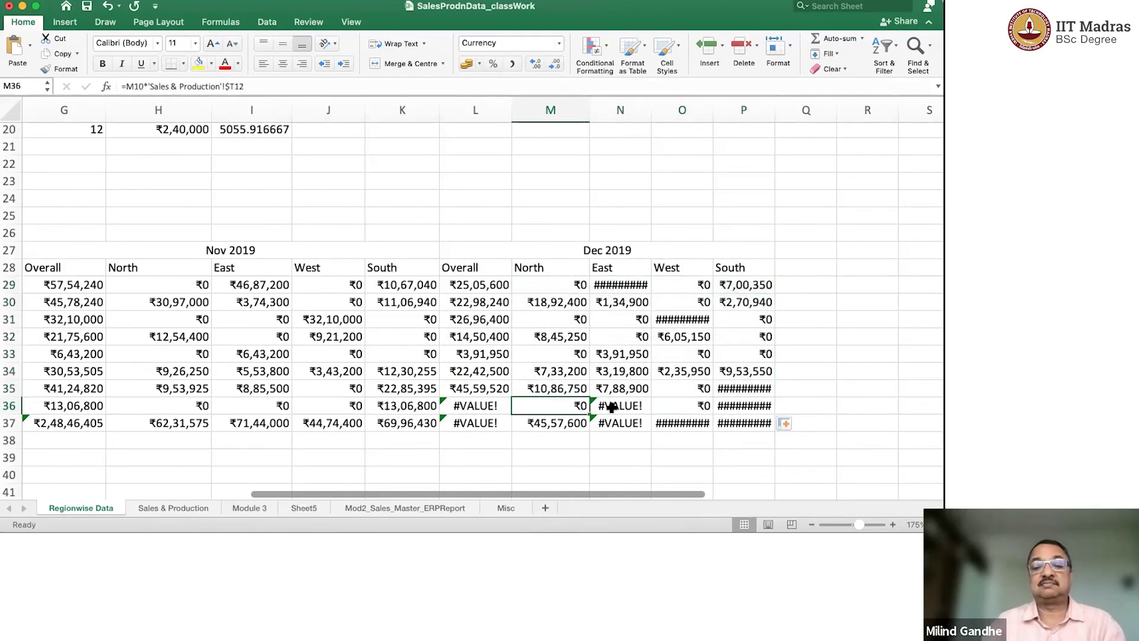
click(610, 406)
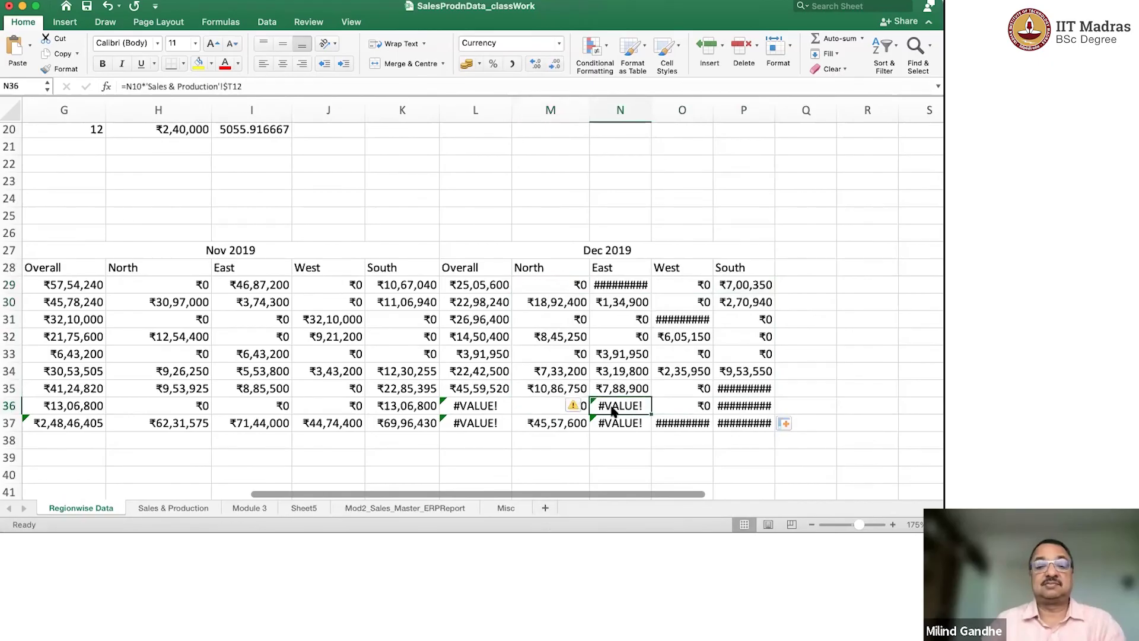
scroll(602, 400, up, 5)
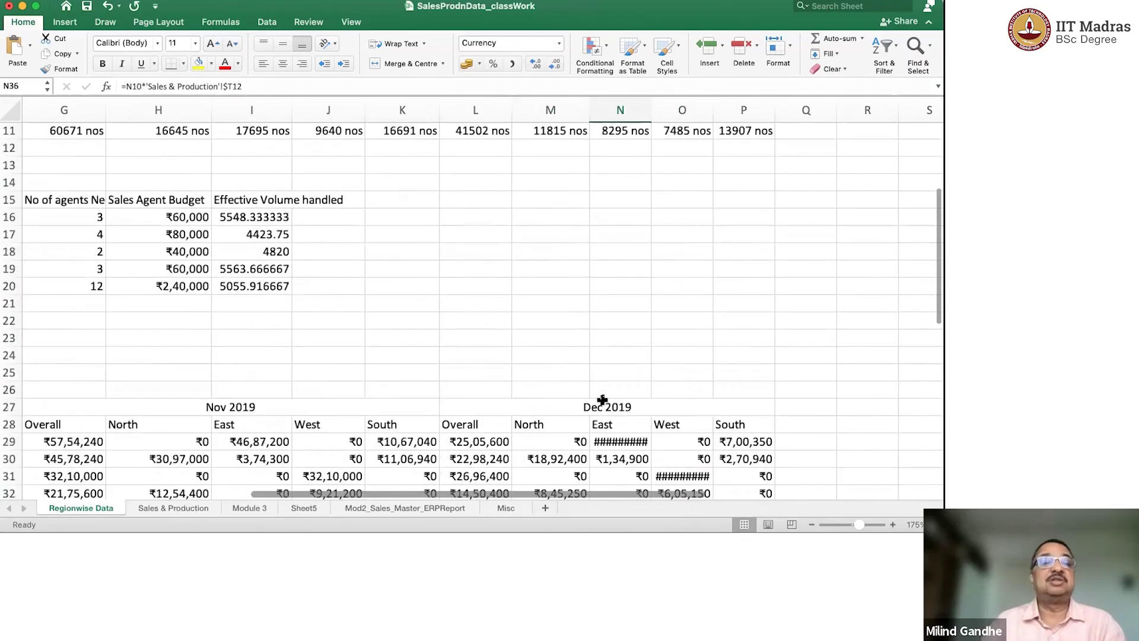
scroll(601, 401, up, 5)
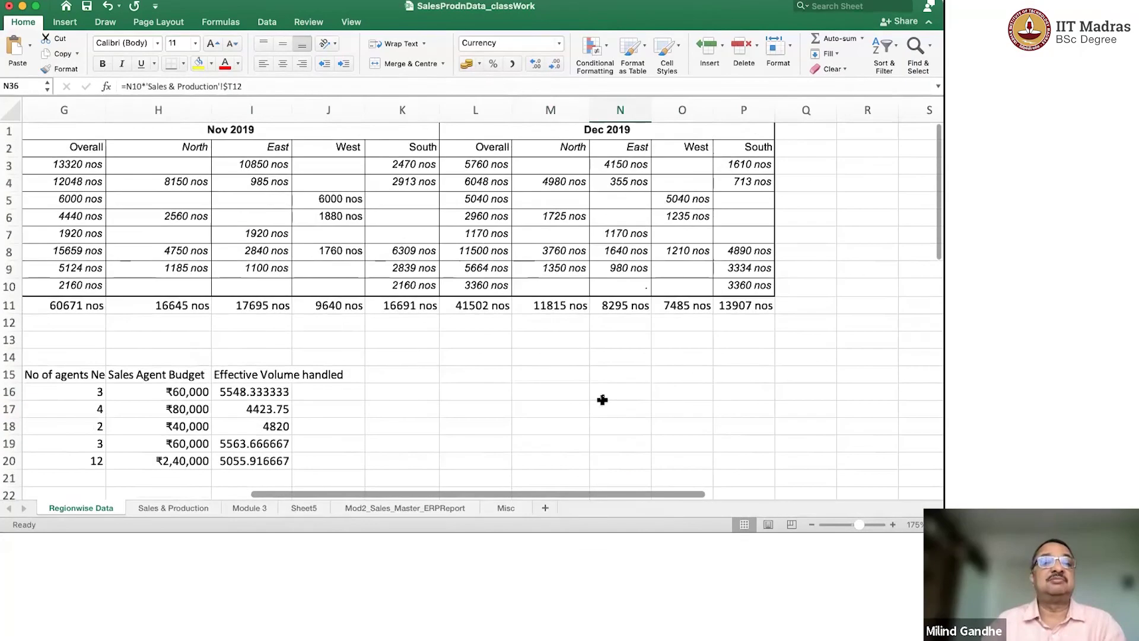
Delete the stray '.' in N10, widen column L, and check the ₹1,81,77,410 Overall total.
click(617, 282)
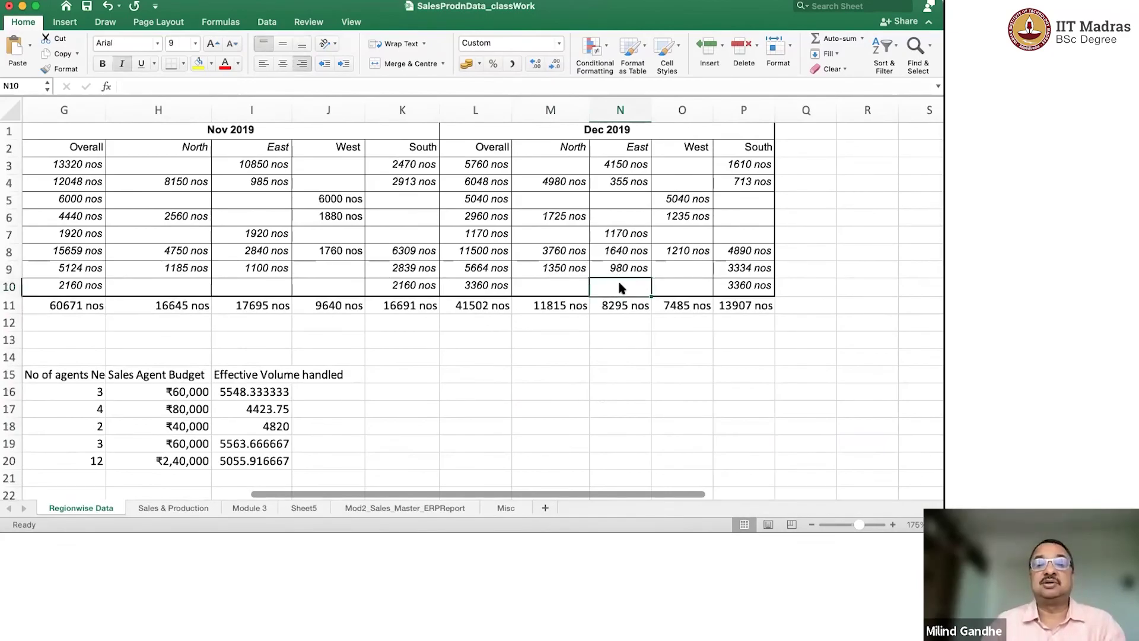
key(Down)
key(Down)
key(Down)
key(Down)
key(Down)
key(Down)
key(Down)
key(Down)
key(Down)
key(Down)
key(Down)
key(Down)
key(Down)
key(Down)
key(Down)
key(Down)
key(Down)
key(Down)
key(Down)
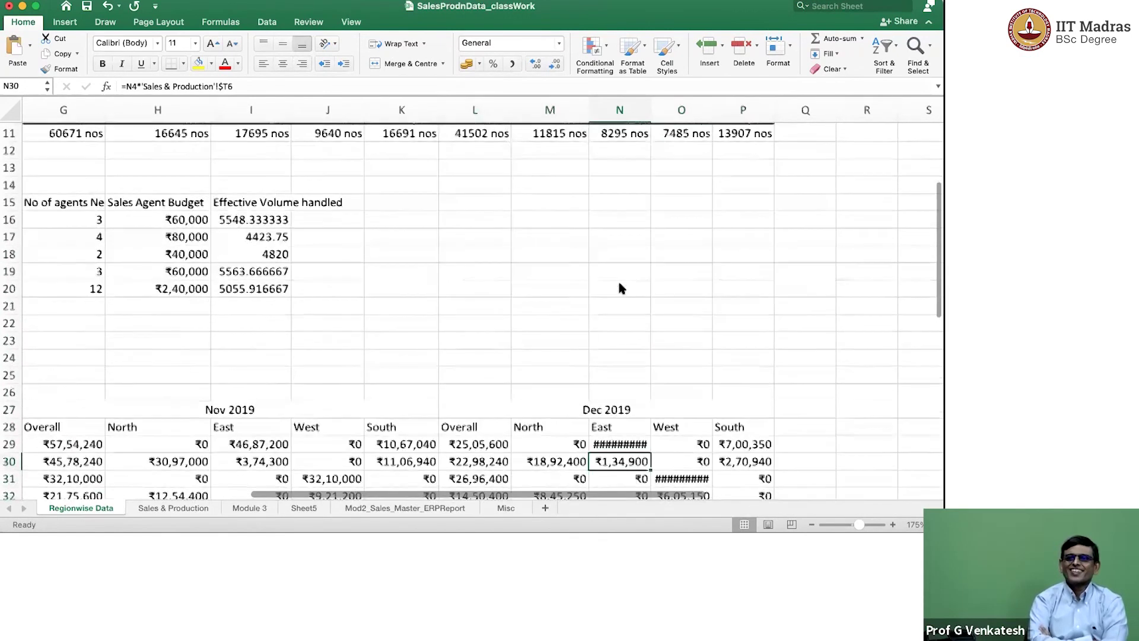
scroll(620, 288, down, 5)
scroll(673, 402, down, 3)
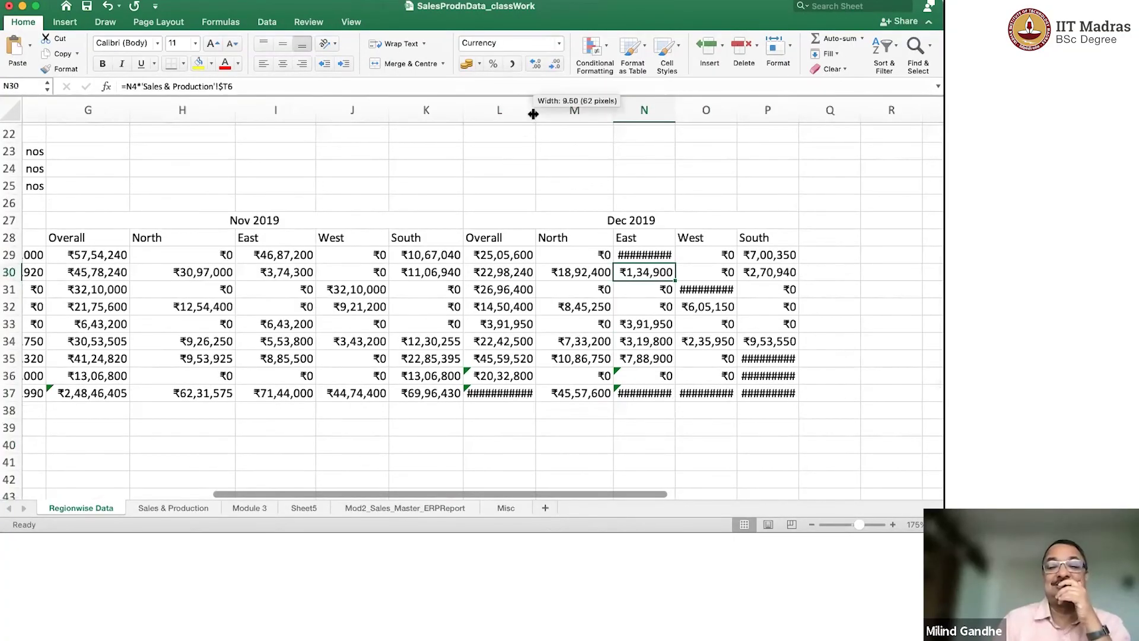
drag(536, 114, 543, 116)
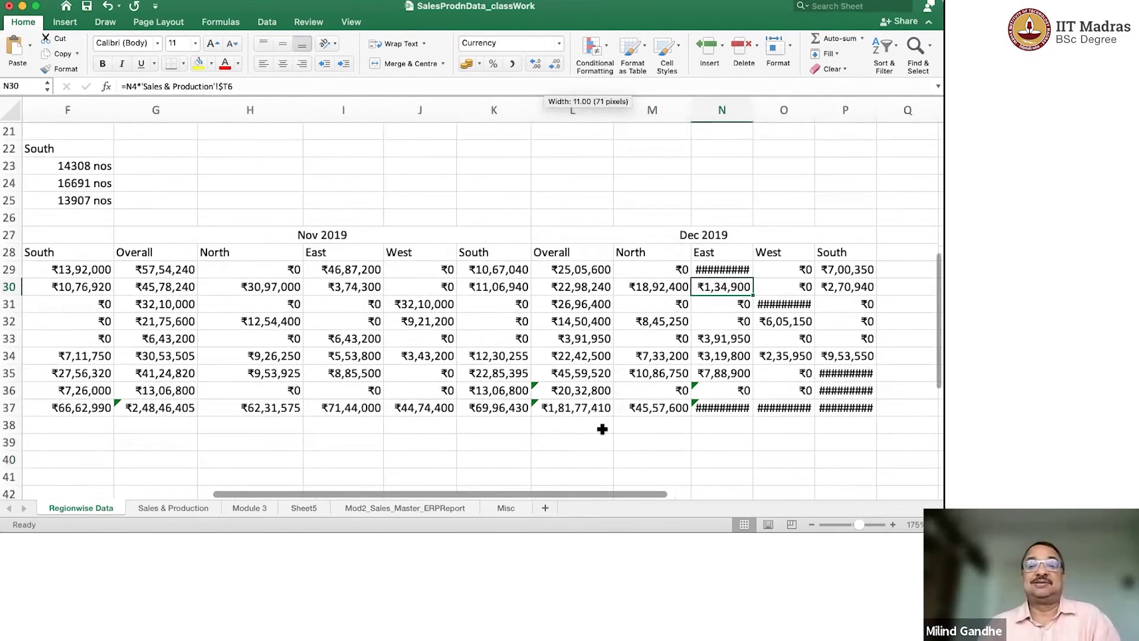
click(583, 392)
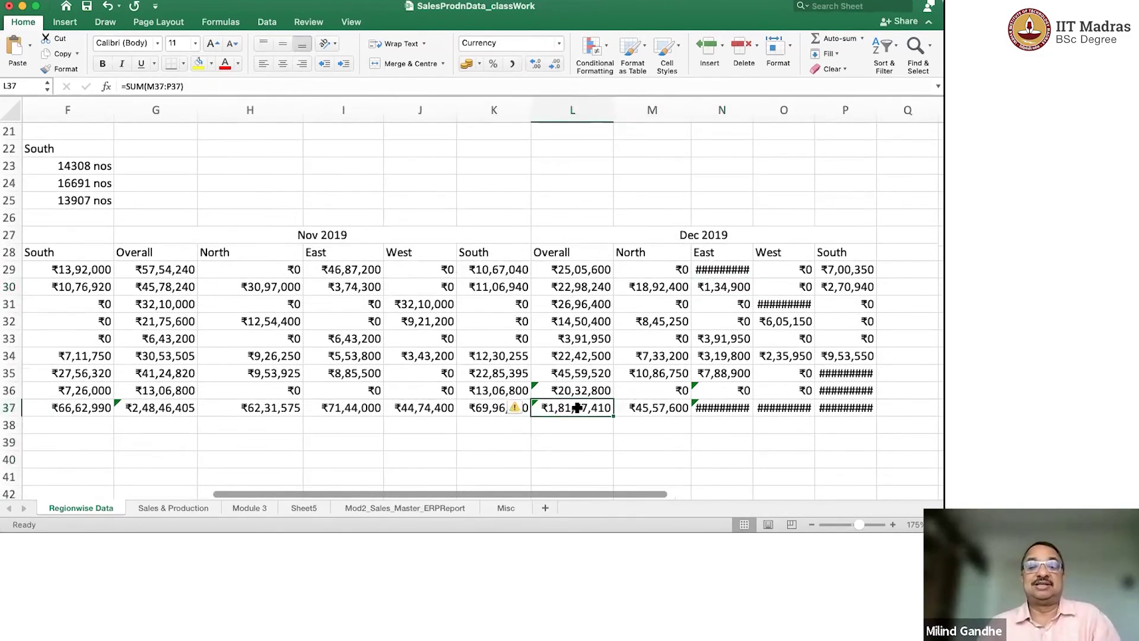
scroll(250, 404, left, 2)
scroll(253, 404, left, 1)
scroll(267, 406, left, 1)
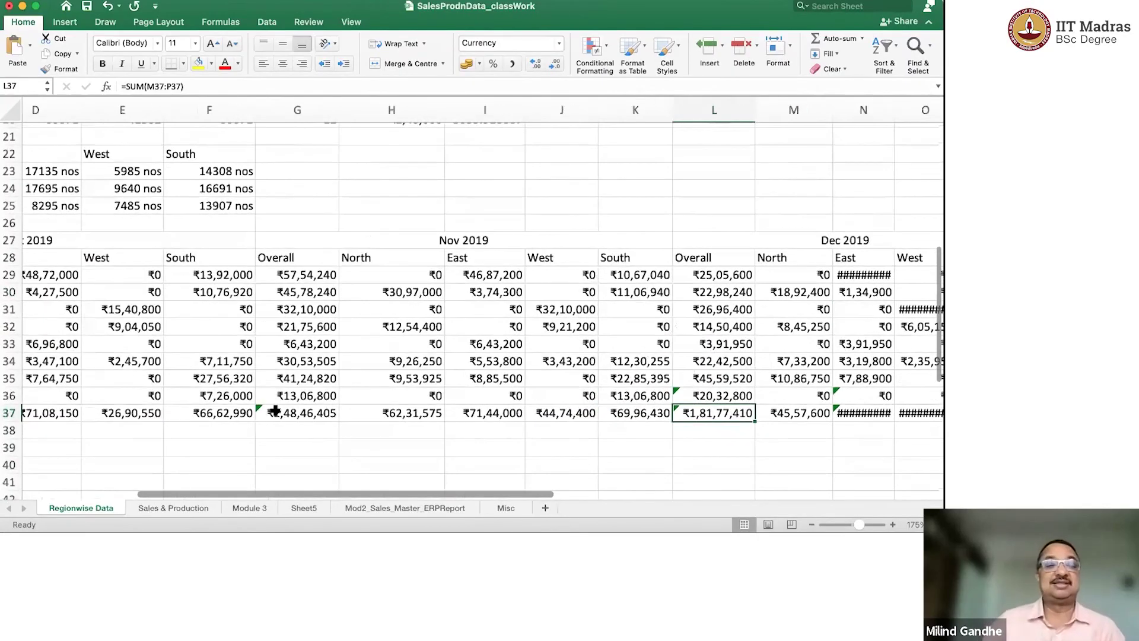
scroll(303, 411, left, 1)
click(337, 415)
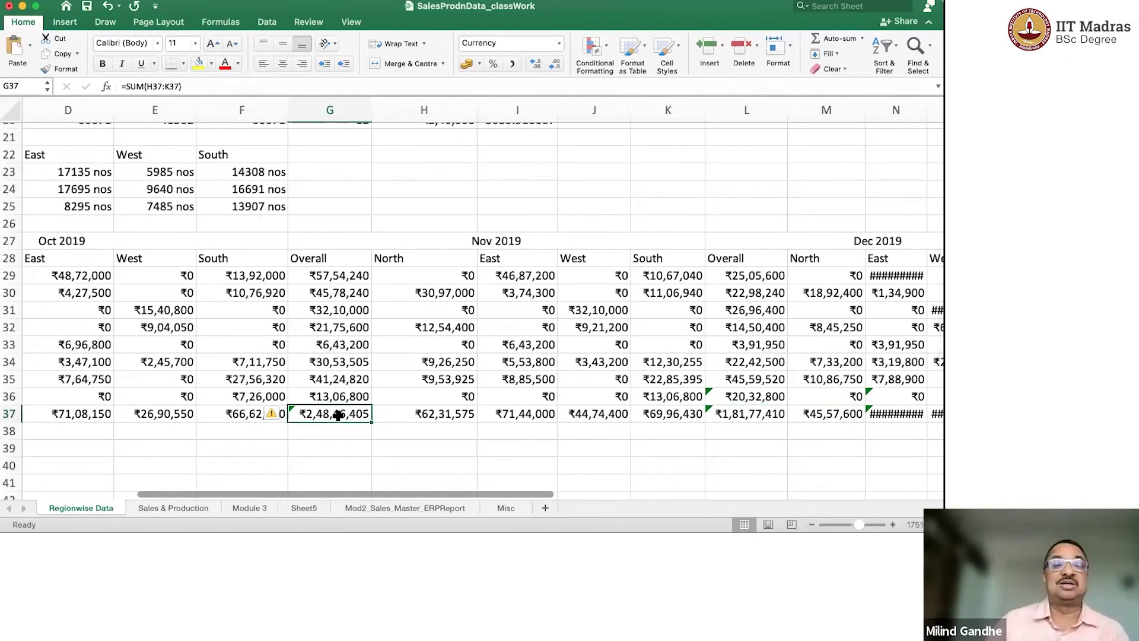
key(Left)
key(Left)
key(Left)
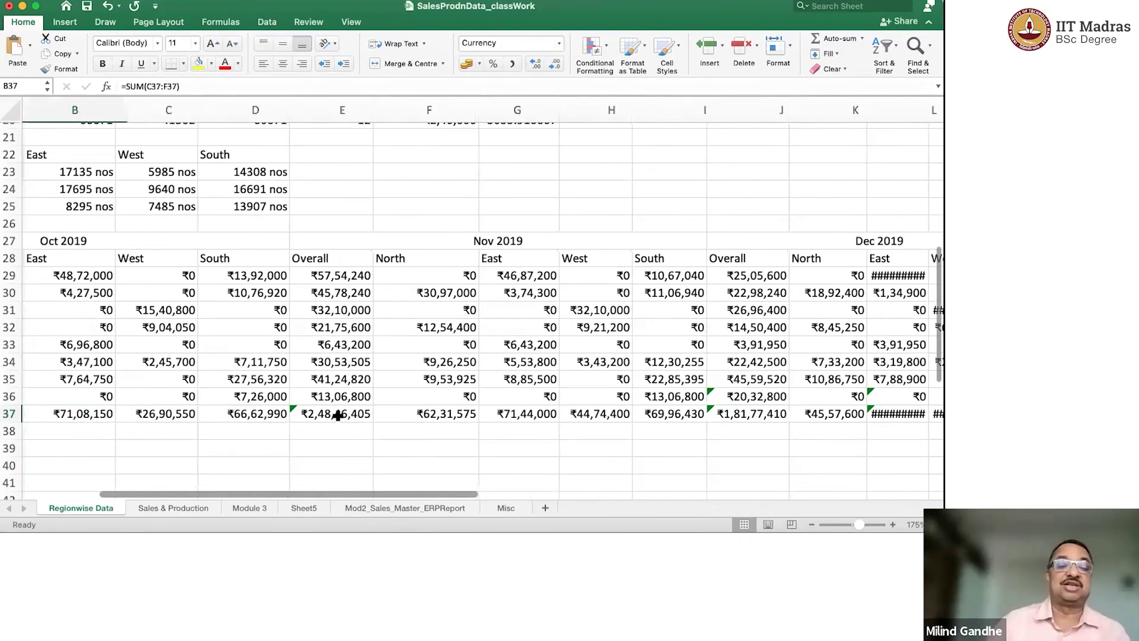
key(Left)
key(Left)
key(Left)
key(Right)
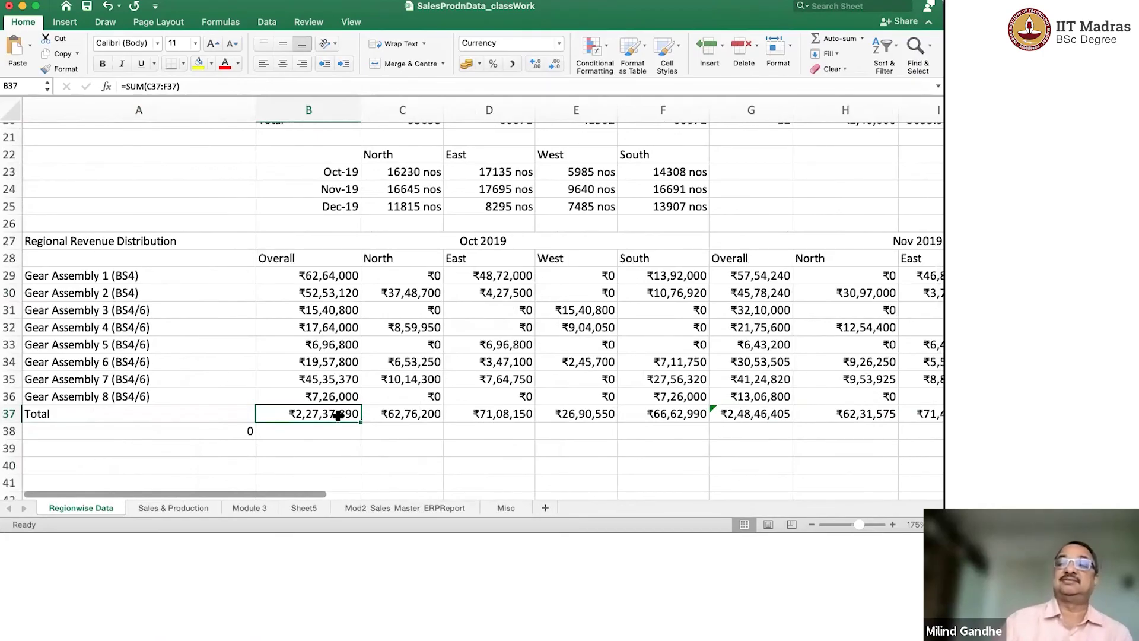
key(Right)
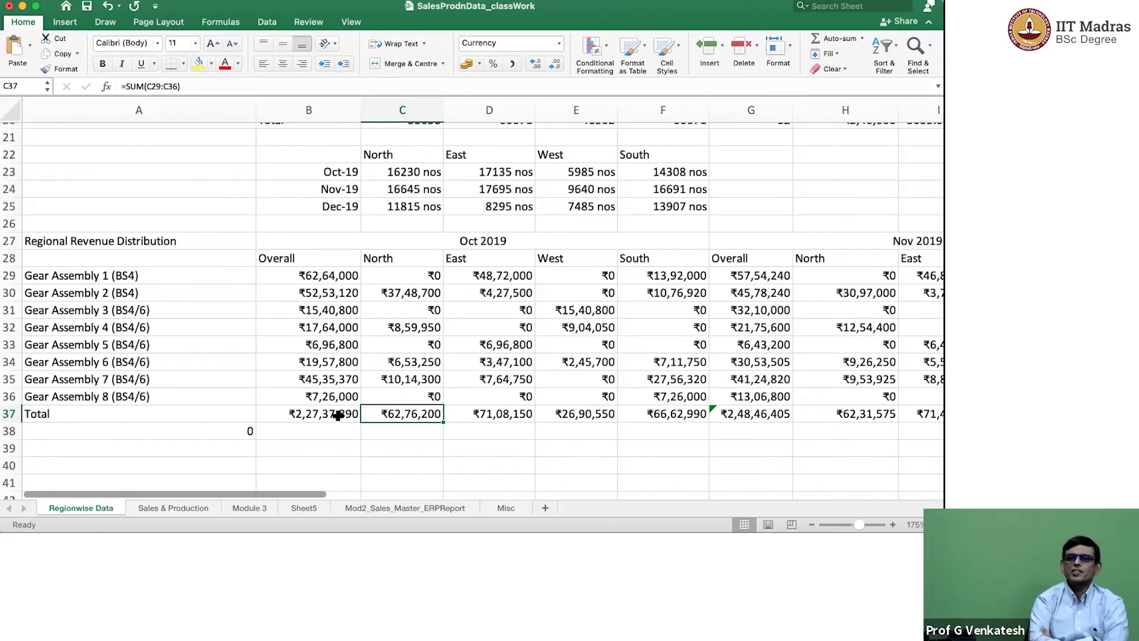
scroll(338, 415, right, 1)
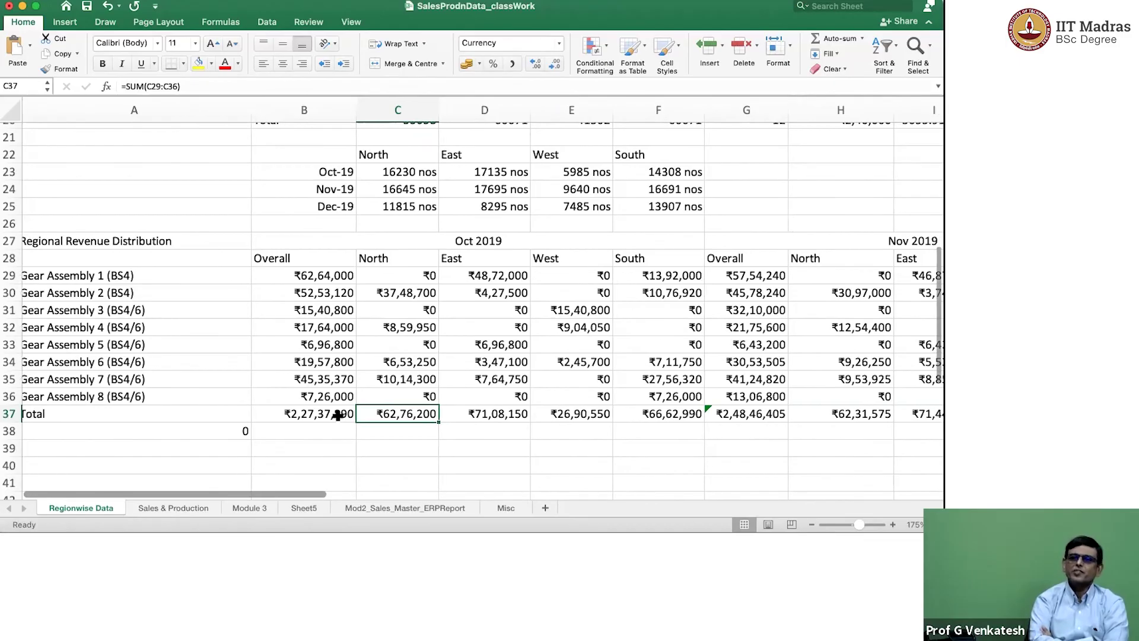
scroll(338, 415, up, 2)
scroll(339, 414, right, 2)
scroll(338, 415, right, 2)
scroll(339, 414, right, 1)
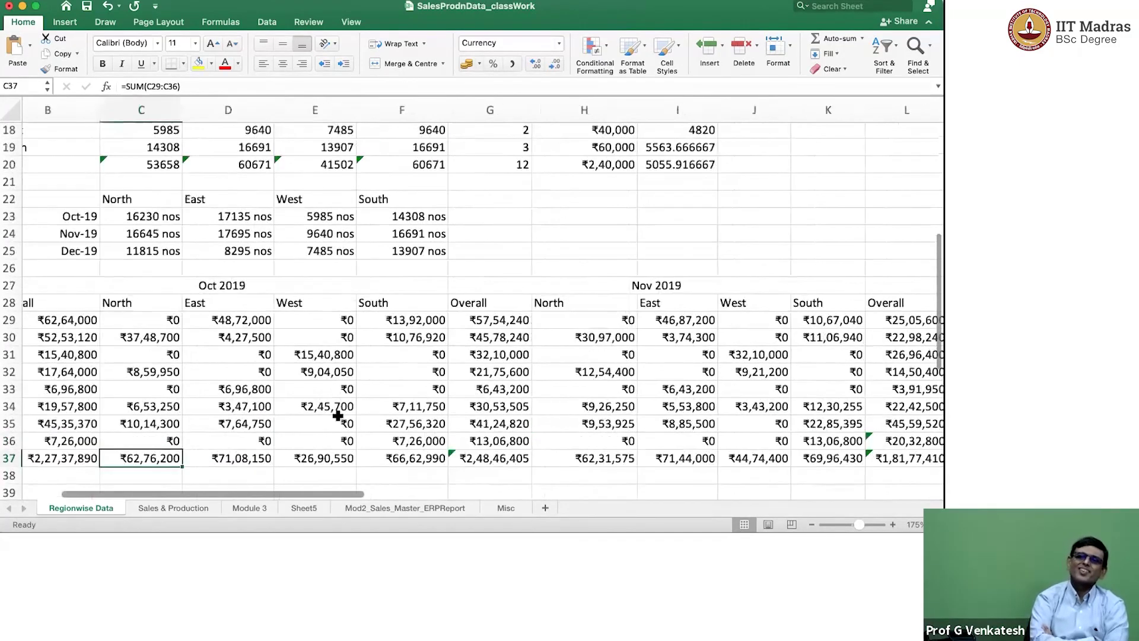
scroll(339, 415, right, 1)
scroll(338, 415, right, 1)
scroll(338, 415, down, 2)
scroll(339, 415, right, 1)
scroll(339, 415, right, 1)
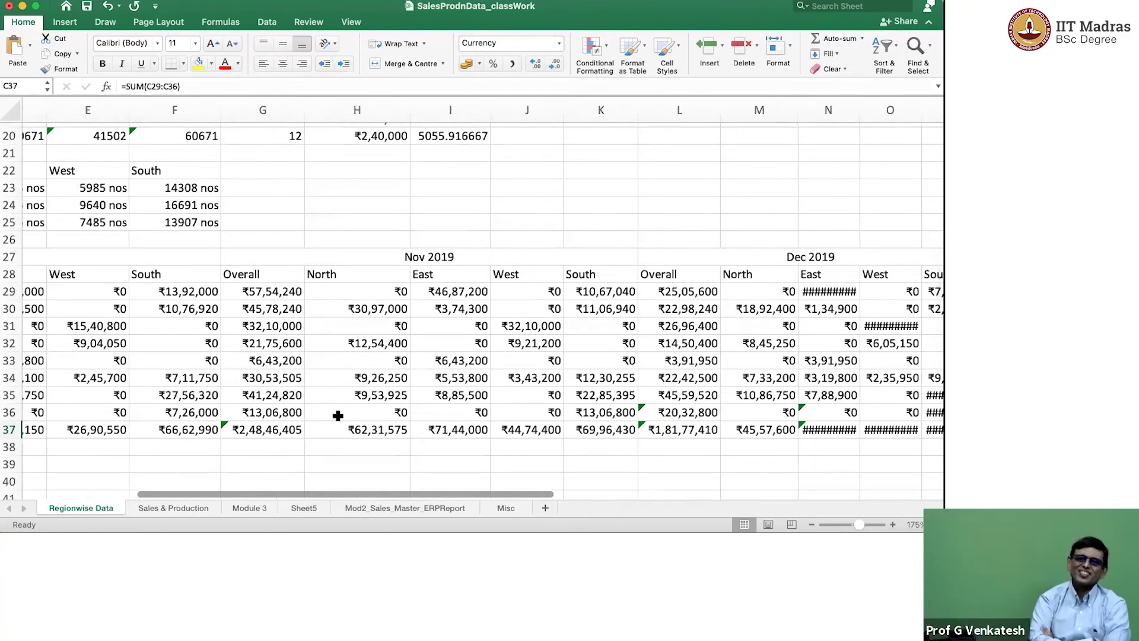
scroll(339, 414, right, 1)
scroll(331, 407, right, 1)
scroll(617, 252, right, 1)
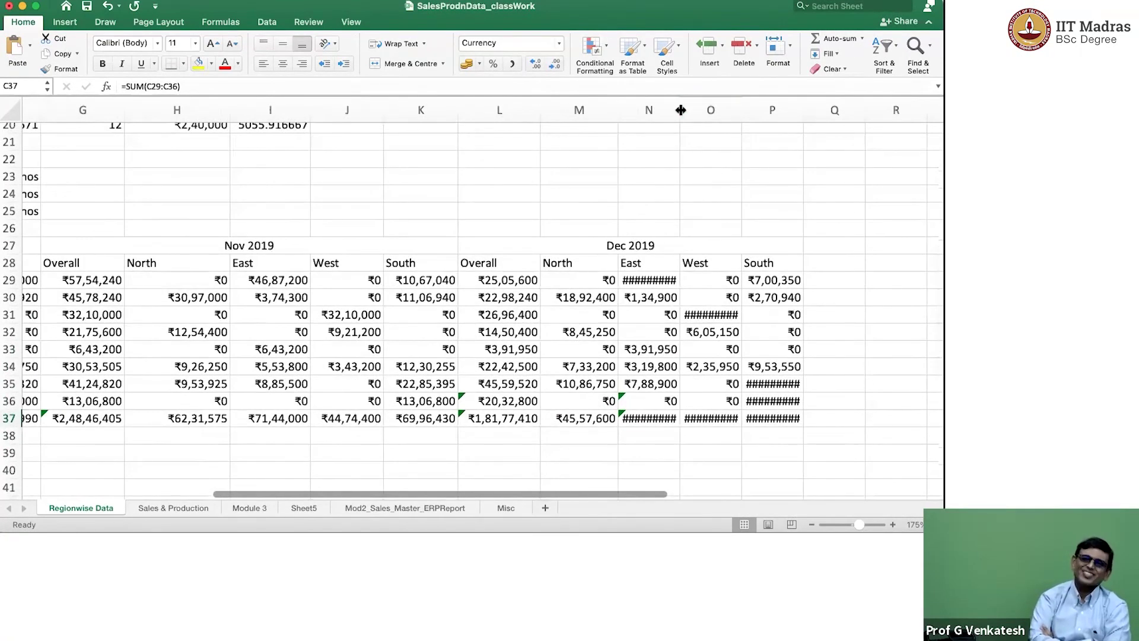
Widen columns N, O and P until the Dec East, West and South totals replace ####.
drag(681, 109, 680, 109)
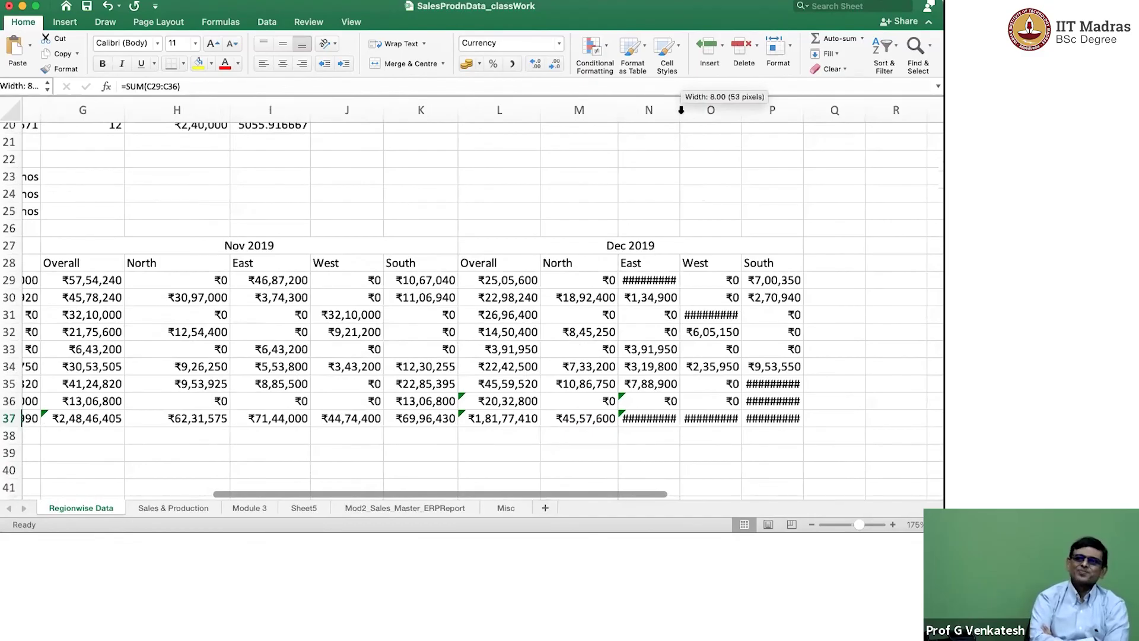
drag(681, 109, 756, 111)
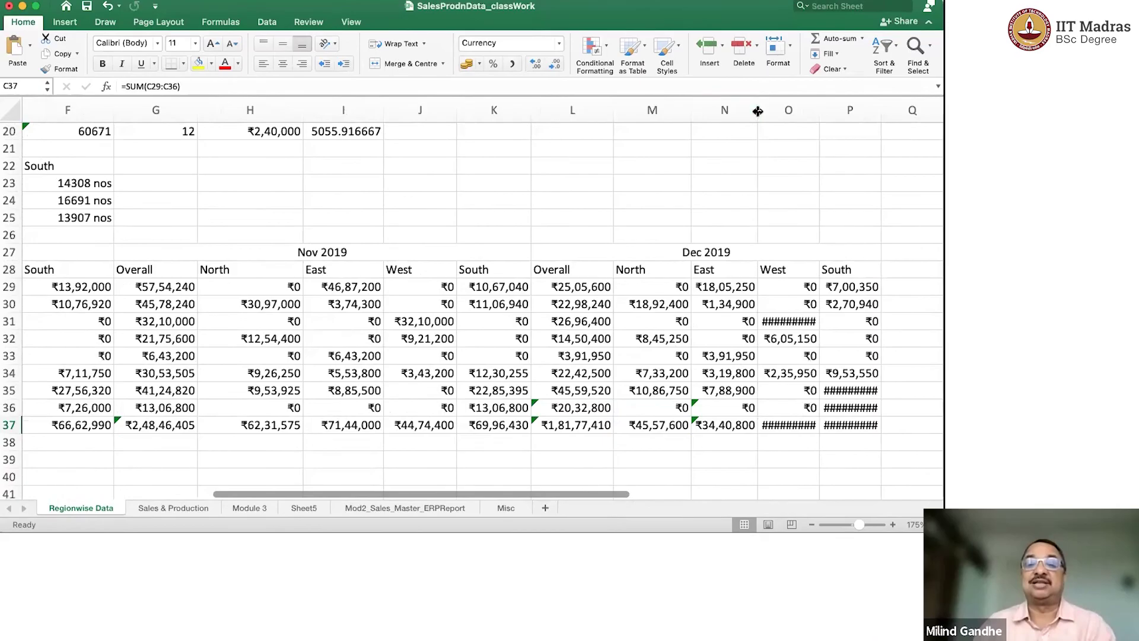
click(757, 111)
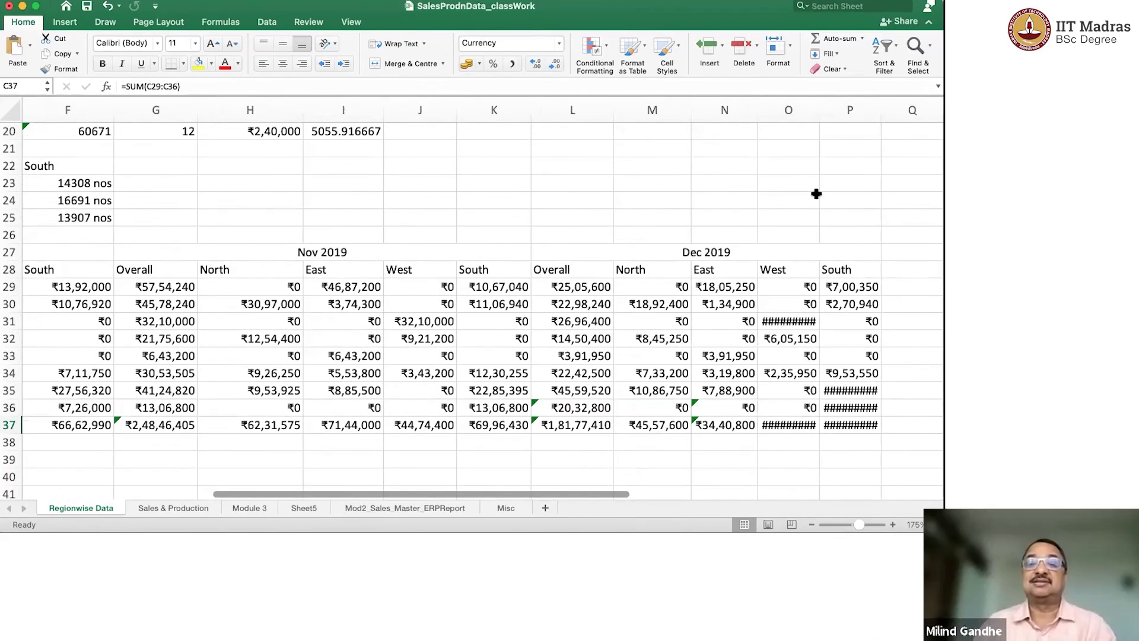
scroll(812, 192, right, 1)
scroll(812, 192, right, 3)
click(709, 109)
drag(709, 109, 709, 110)
scroll(708, 109, left, 1)
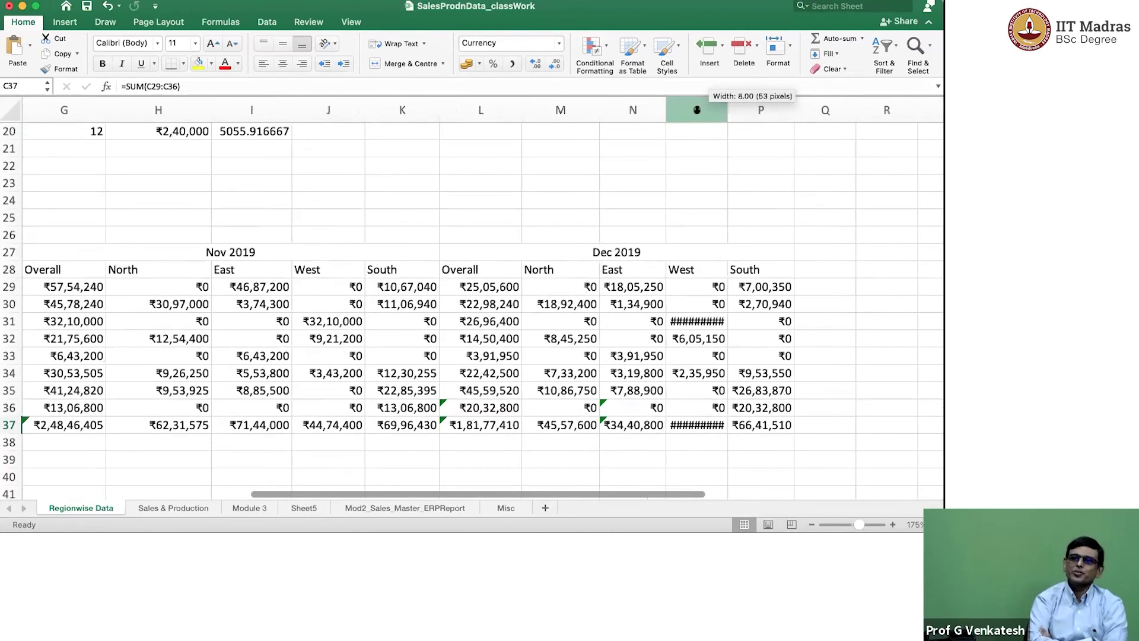
click(727, 108)
drag(727, 108, 726, 105)
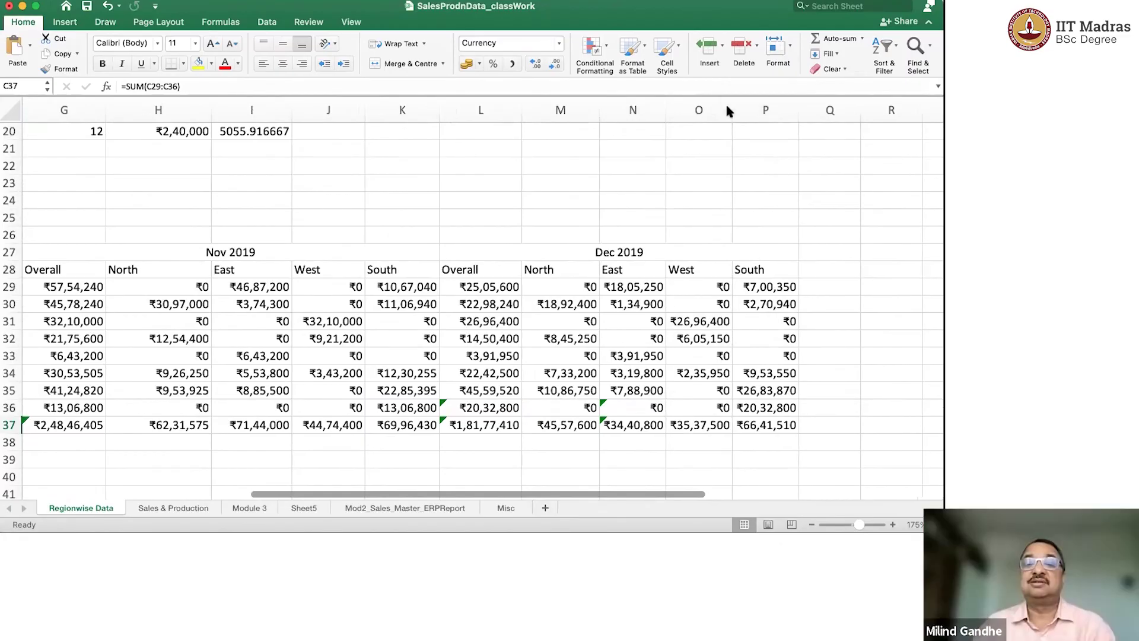